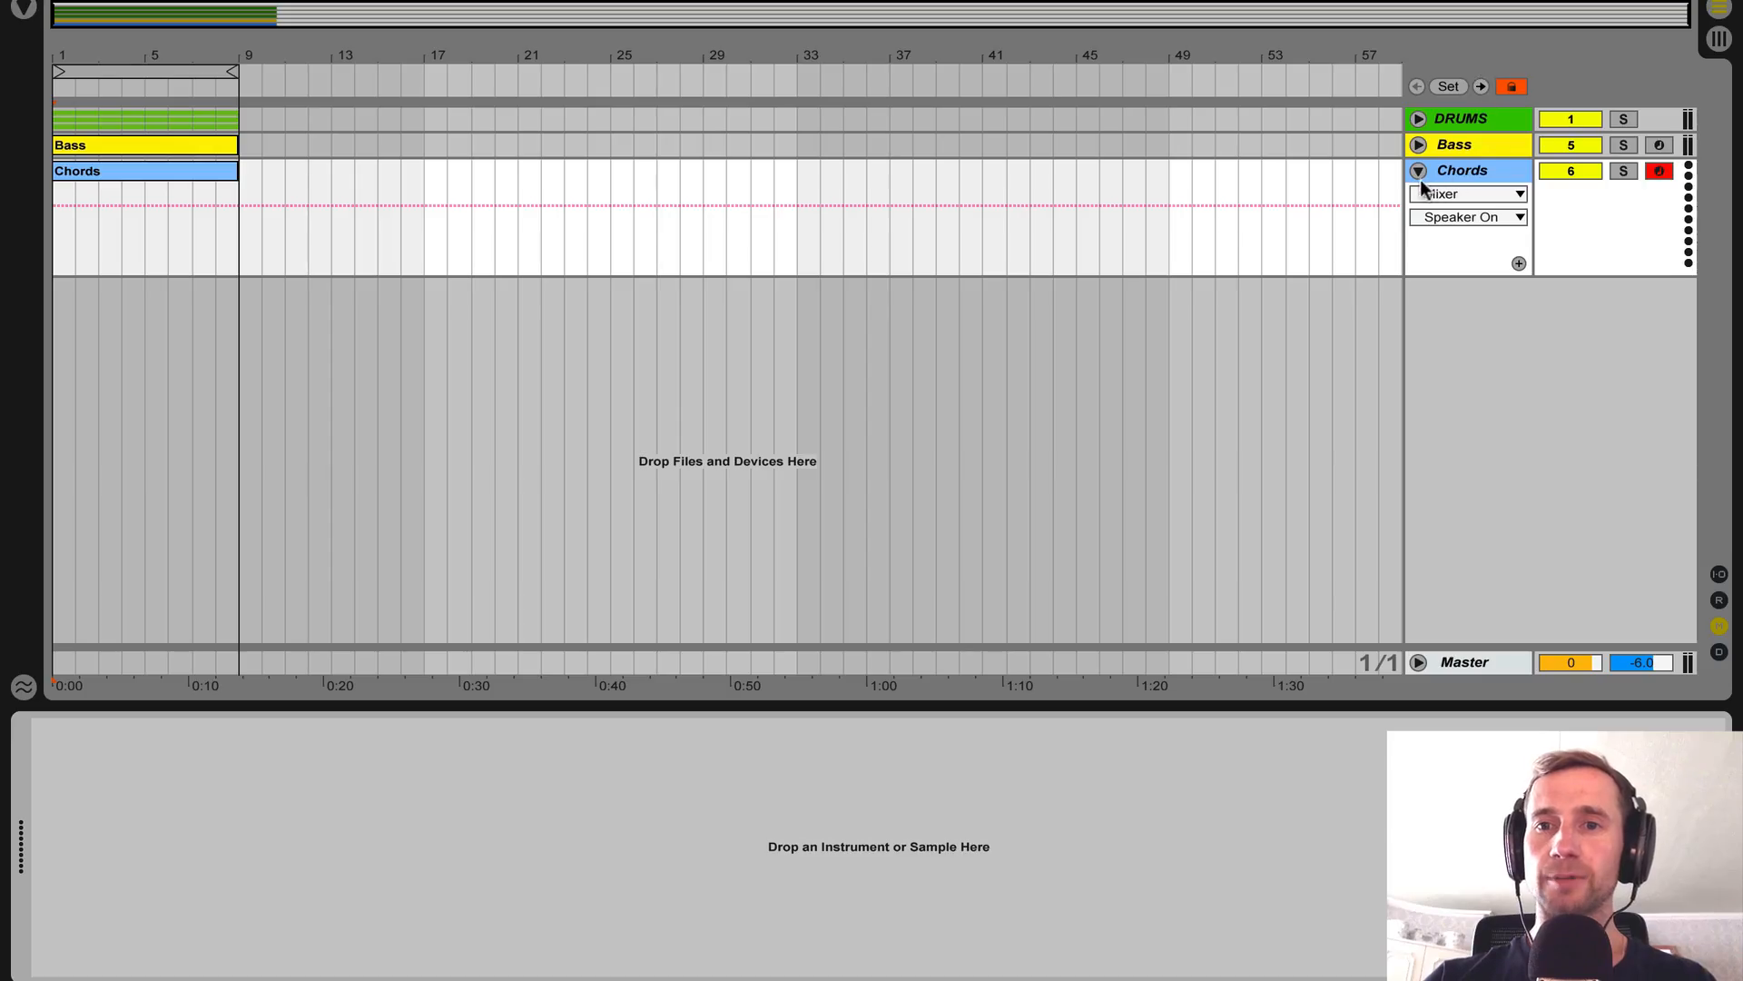
# Expand the Bass and Chords tracks and play the arrangement at a reduced system volume.
pyautogui.click(1417, 176)
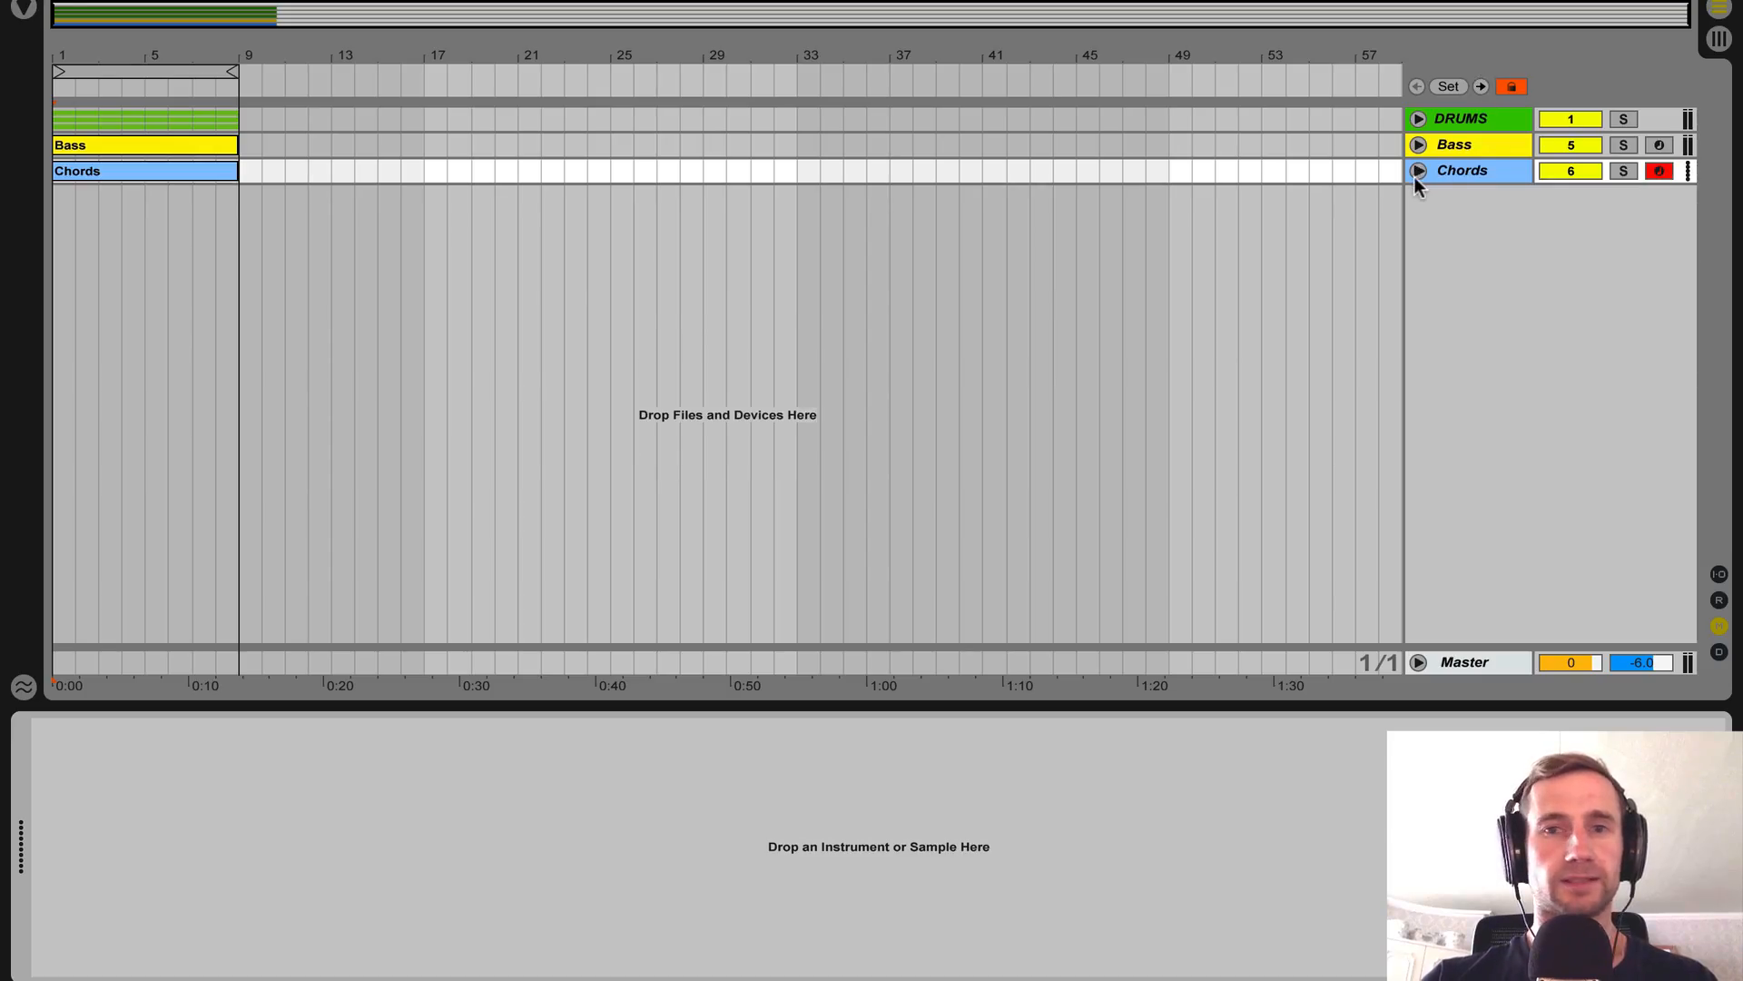
pyautogui.click(1414, 177)
pyautogui.click(1419, 147)
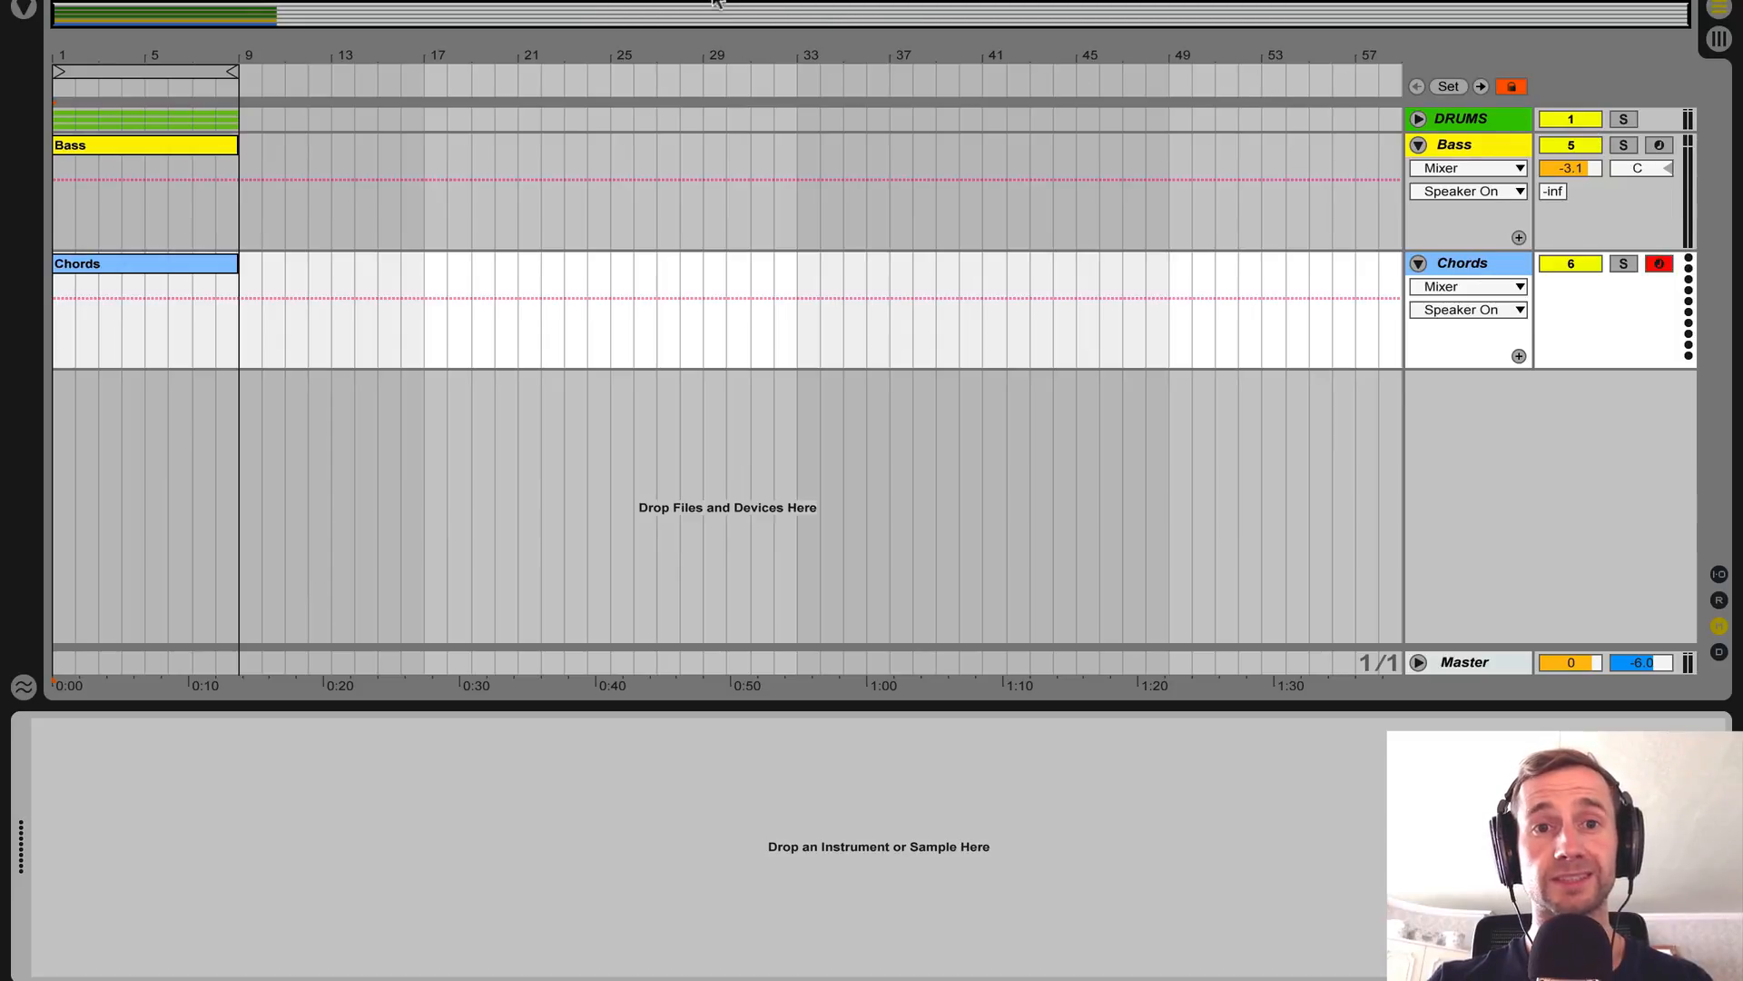
pyautogui.press('space')
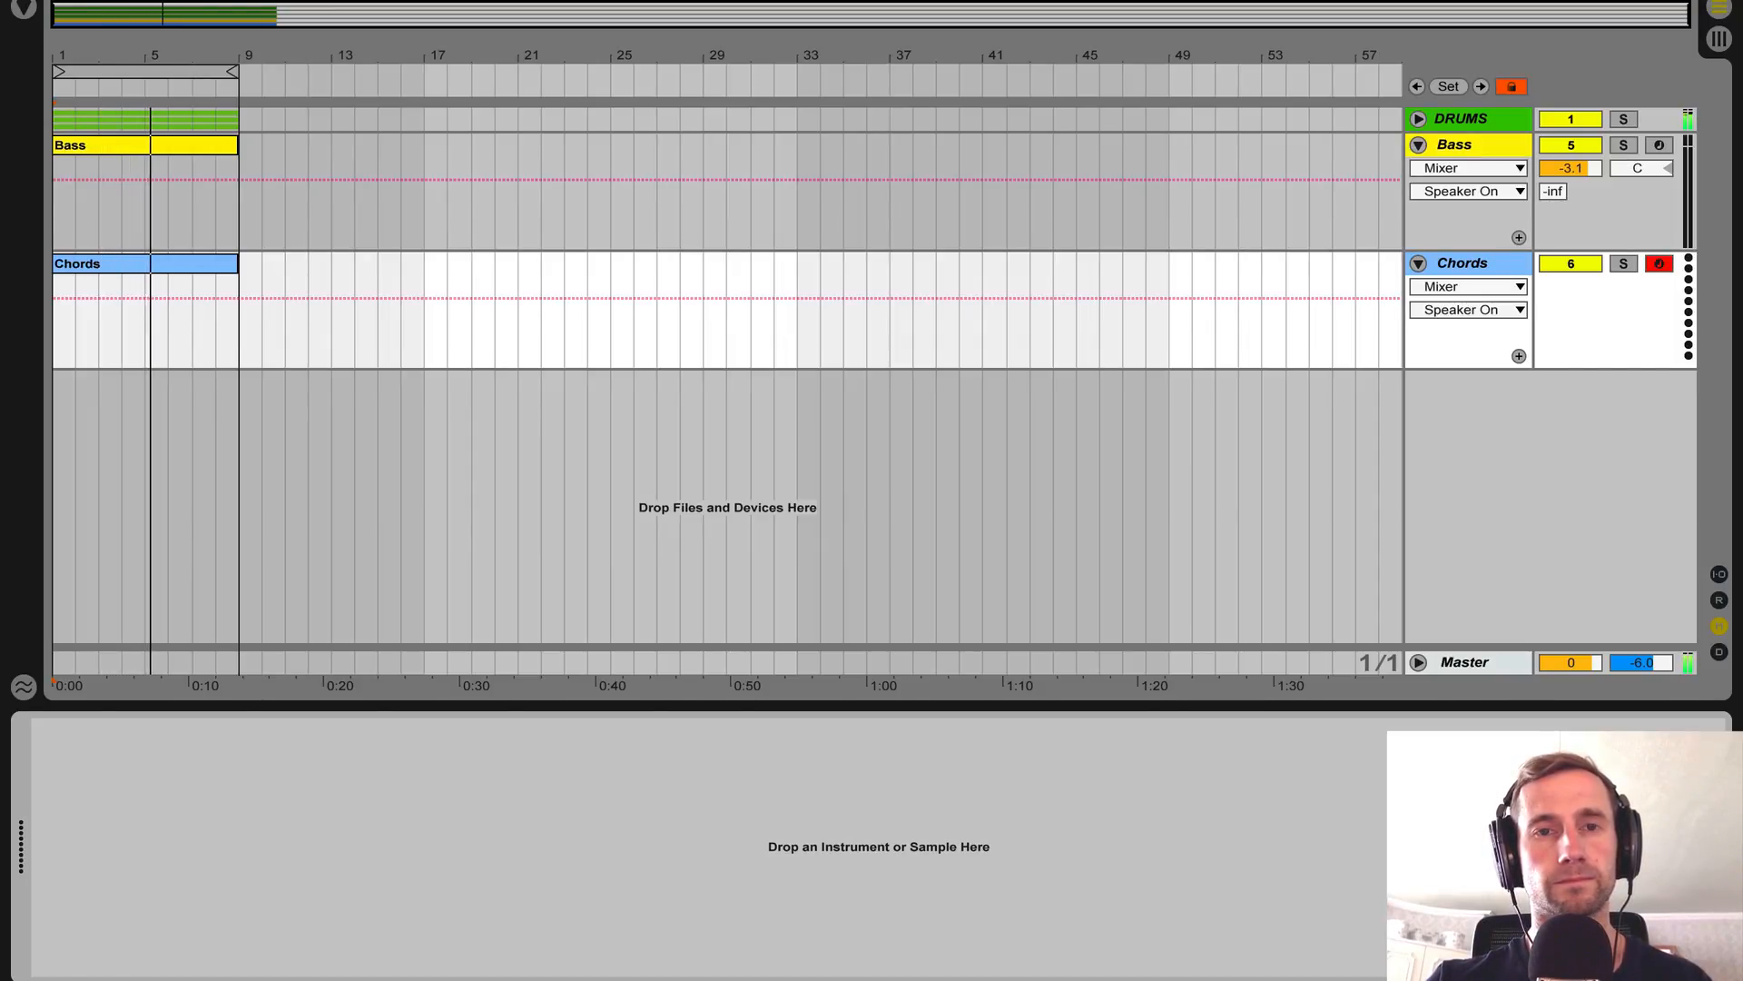
pyautogui.press('XF86AudioLowerVolume')
pyautogui.press('XF86AudioLowerVolume')
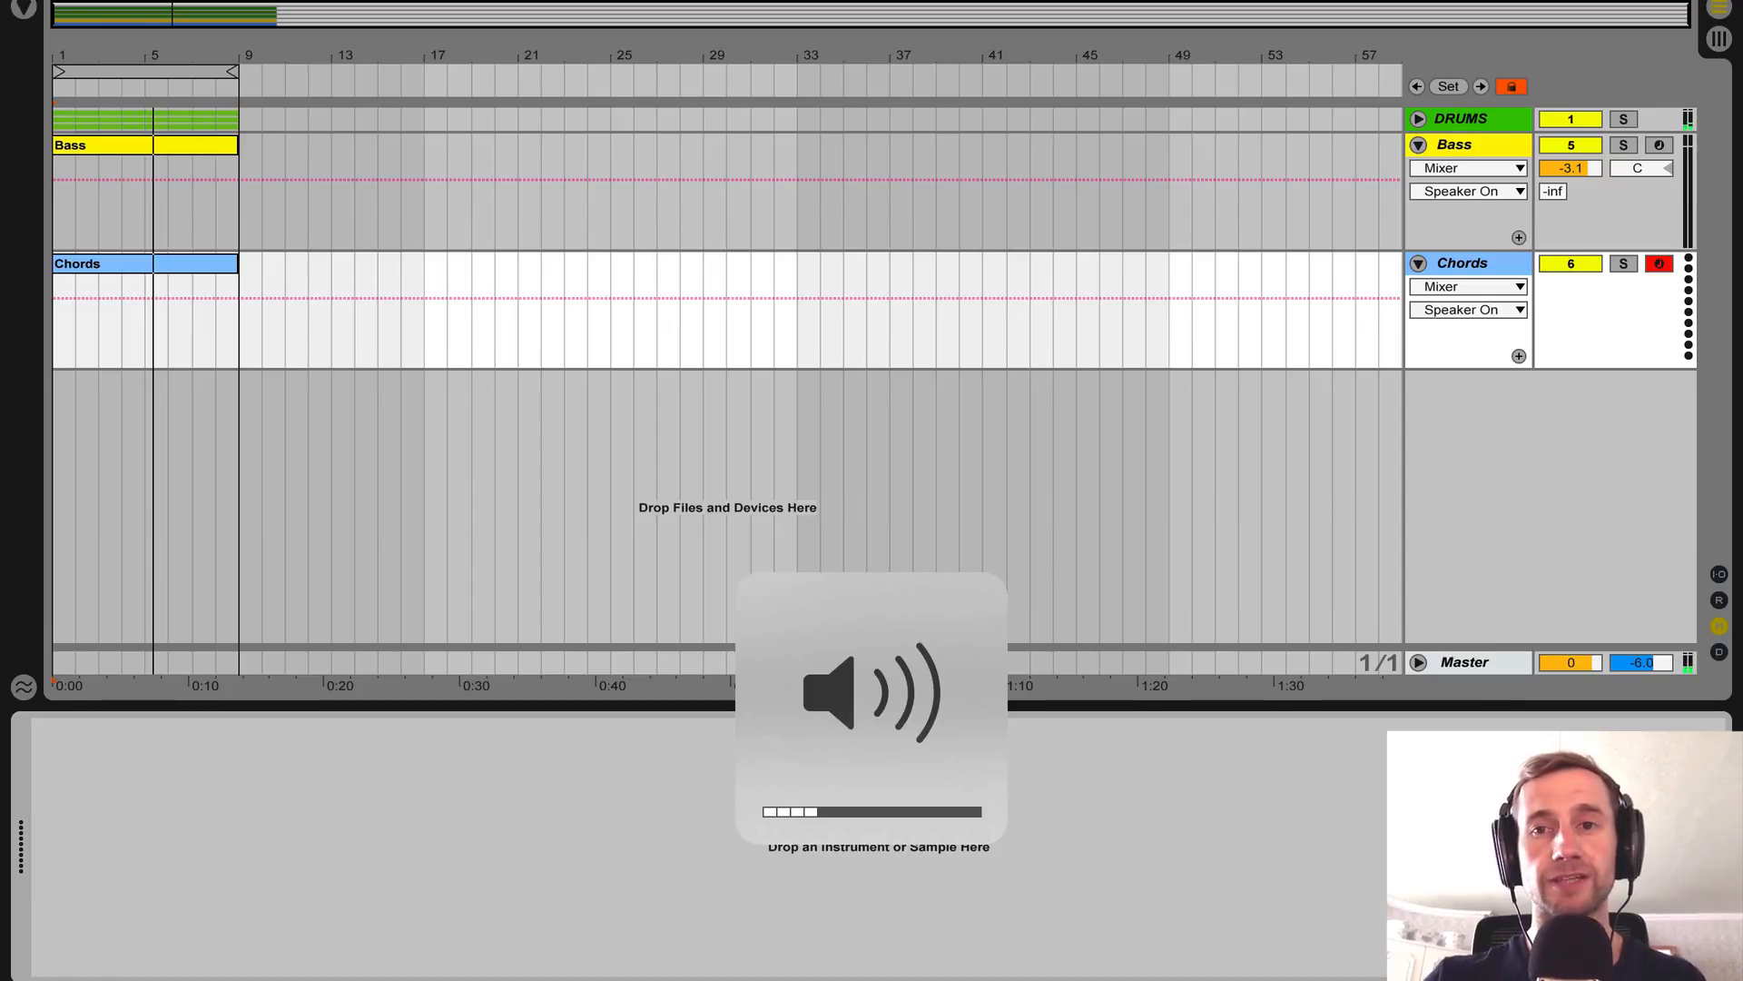
# Inspect the Kicks and Drums tracks inside the DRUMS group, including their clips and drum rack samples, and collapse the group again.
pyautogui.click(1418, 119)
pyautogui.doubleClick(151, 215)
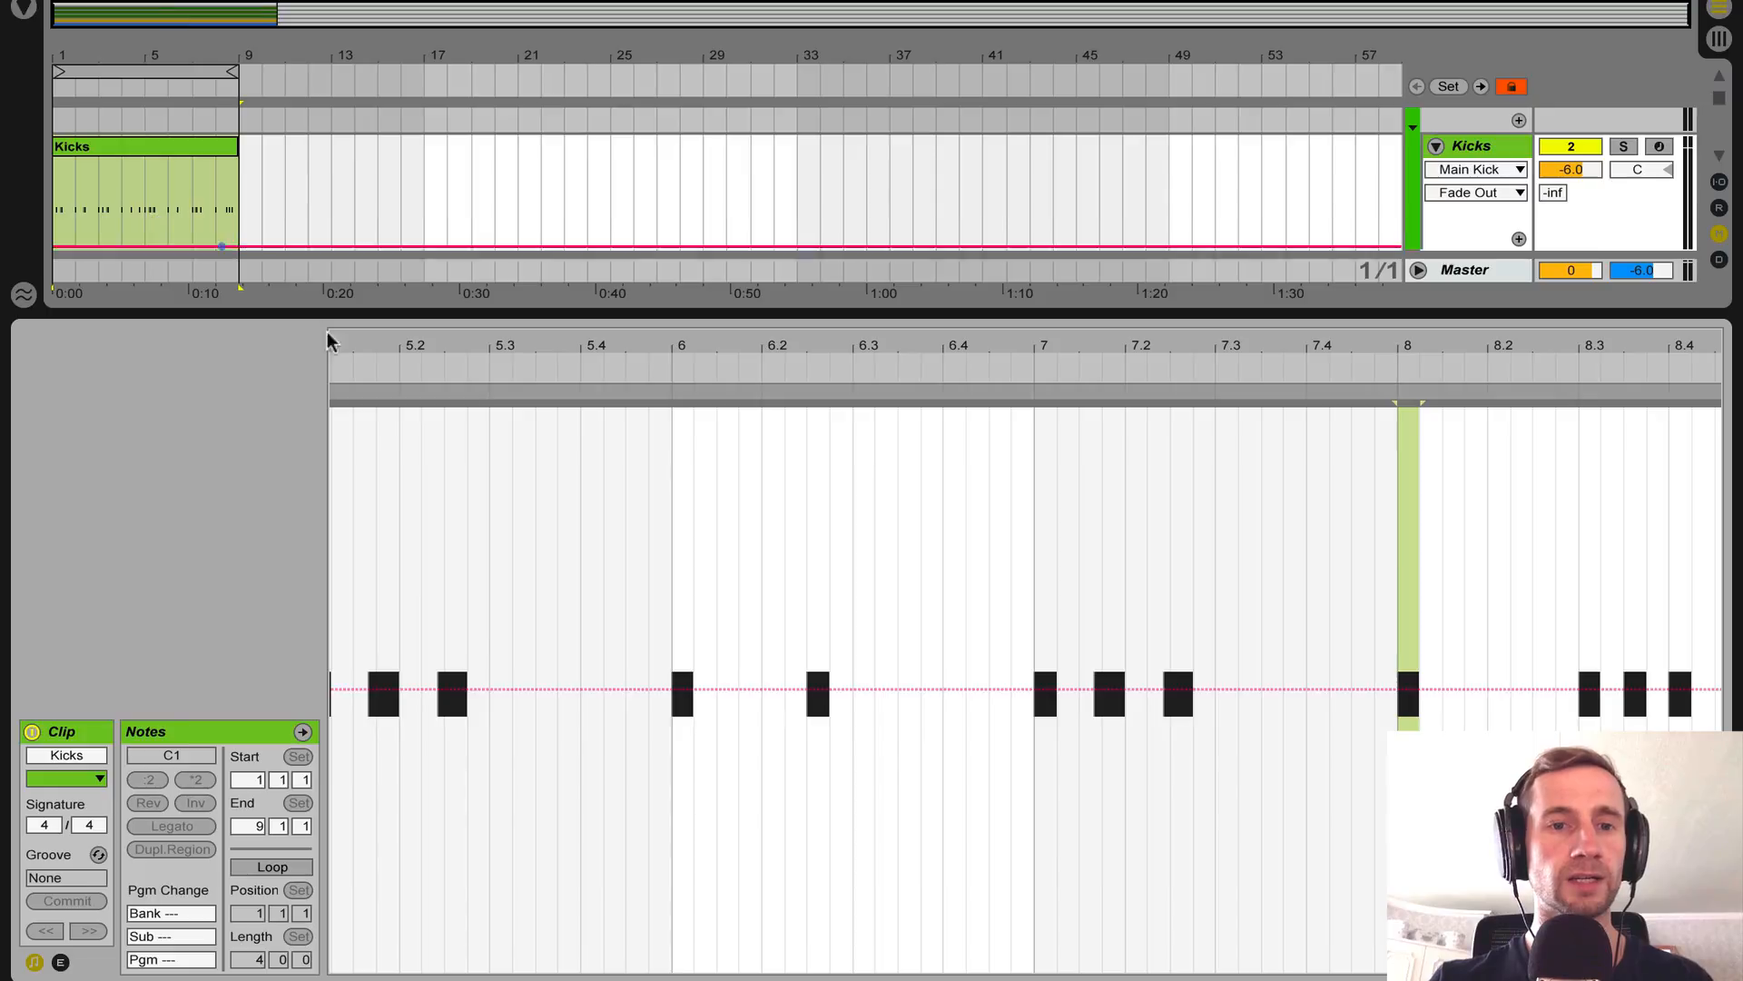
pyautogui.hotkey('shift', 'Tab')
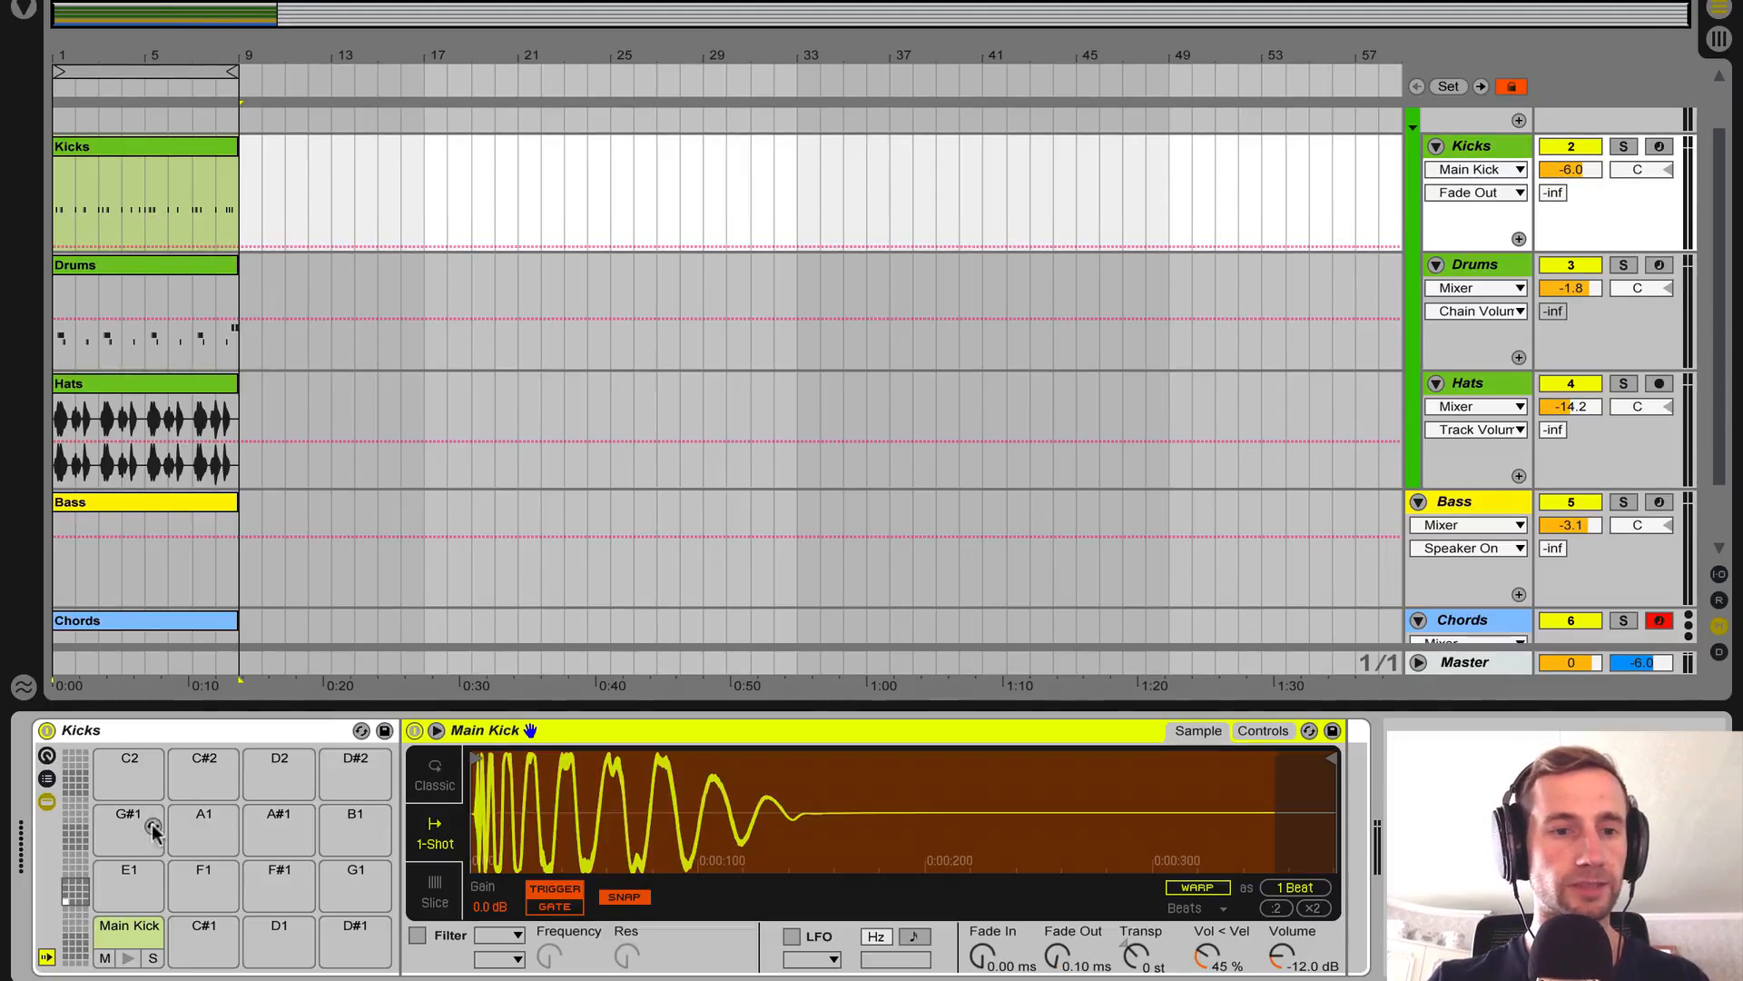
pyautogui.click(128, 959)
pyautogui.click(122, 275)
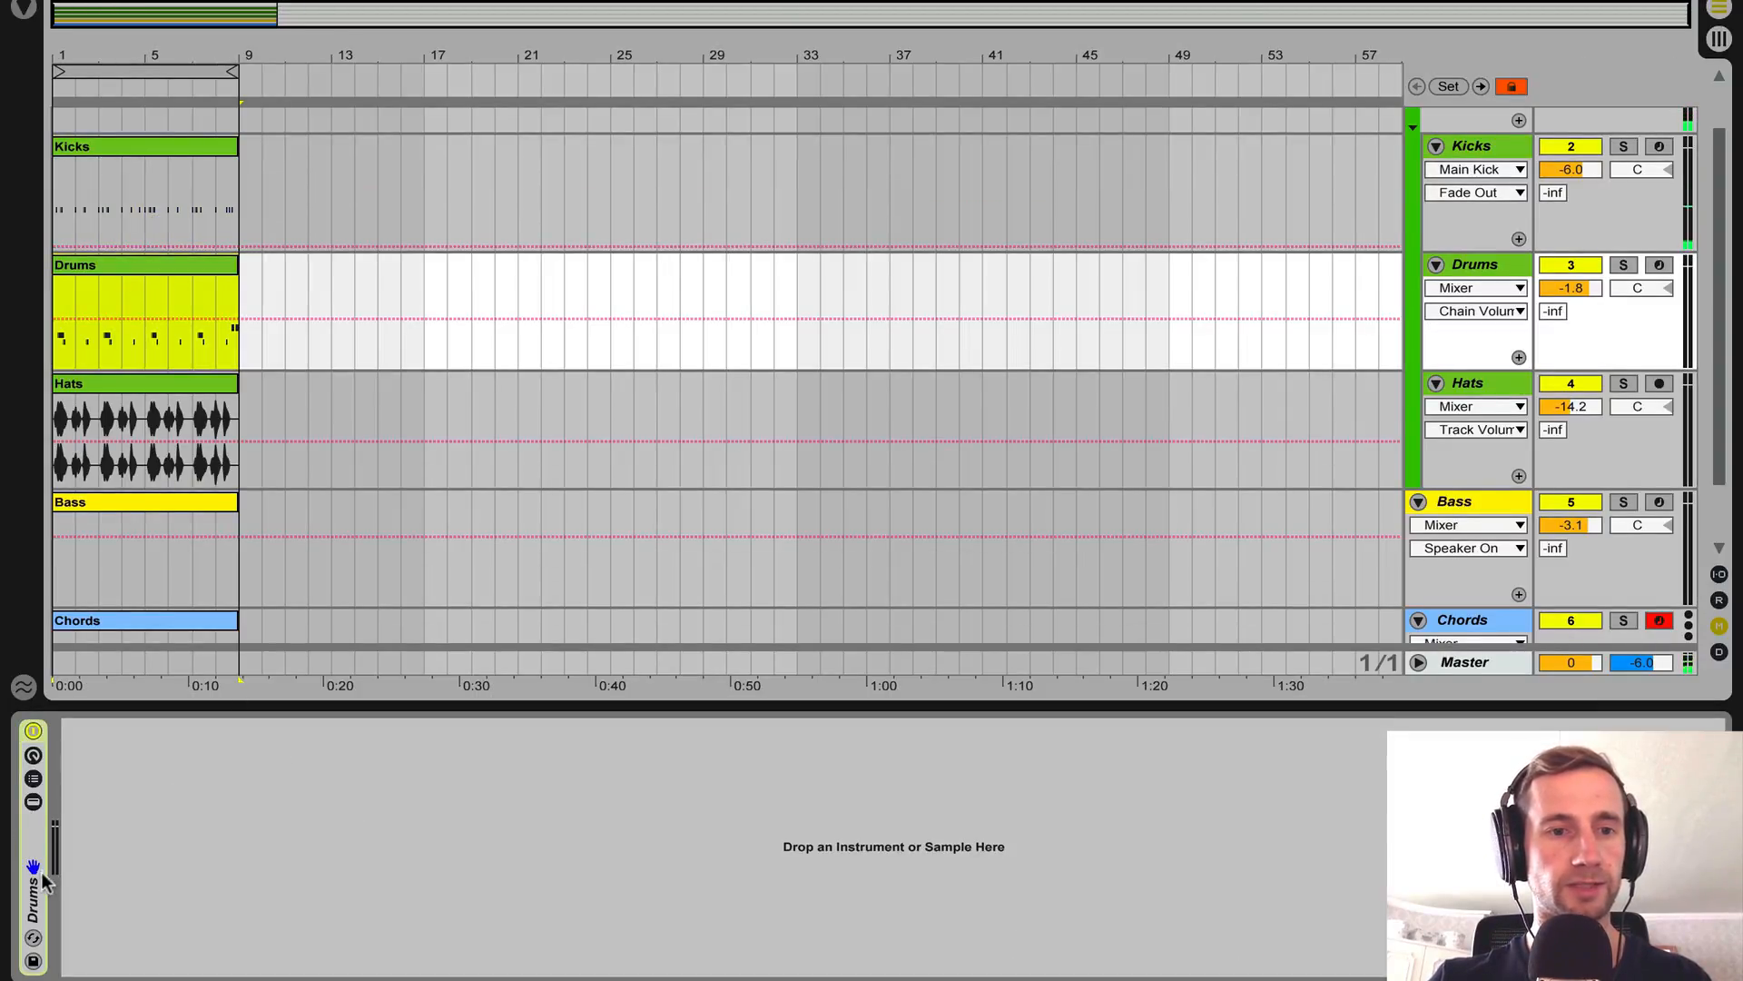
pyautogui.click(115, 901)
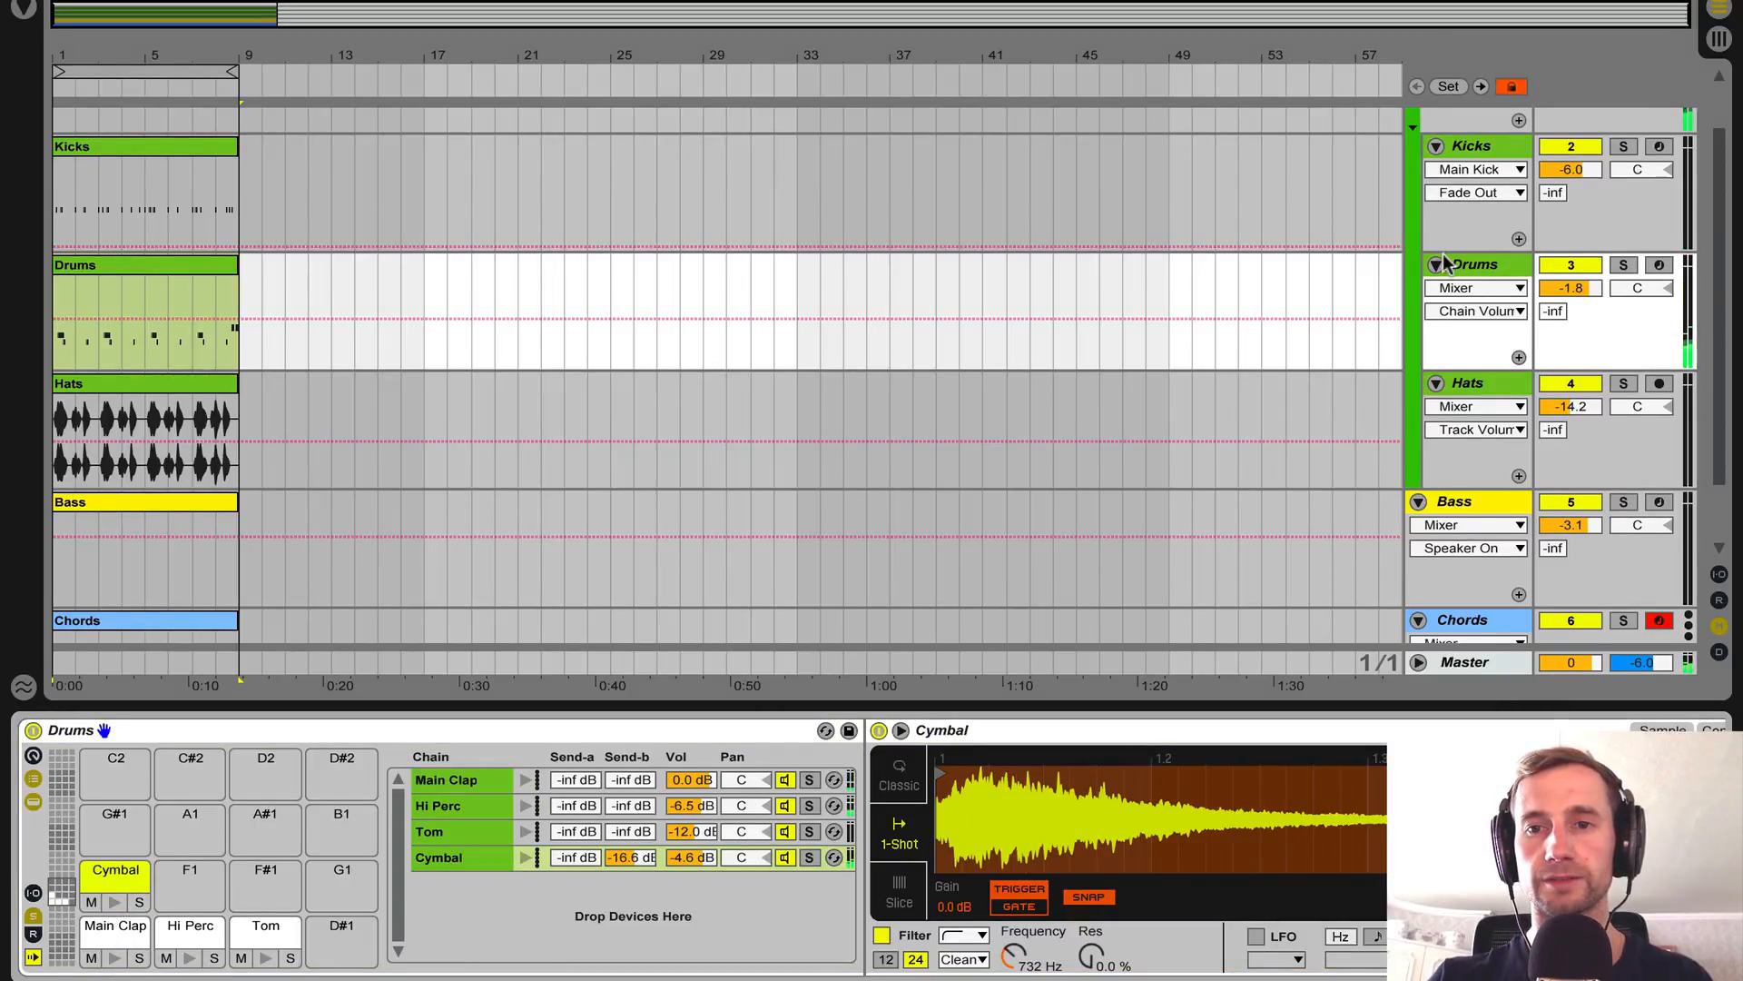
pyautogui.scroll(1, 1378, 281)
pyautogui.click(1418, 120)
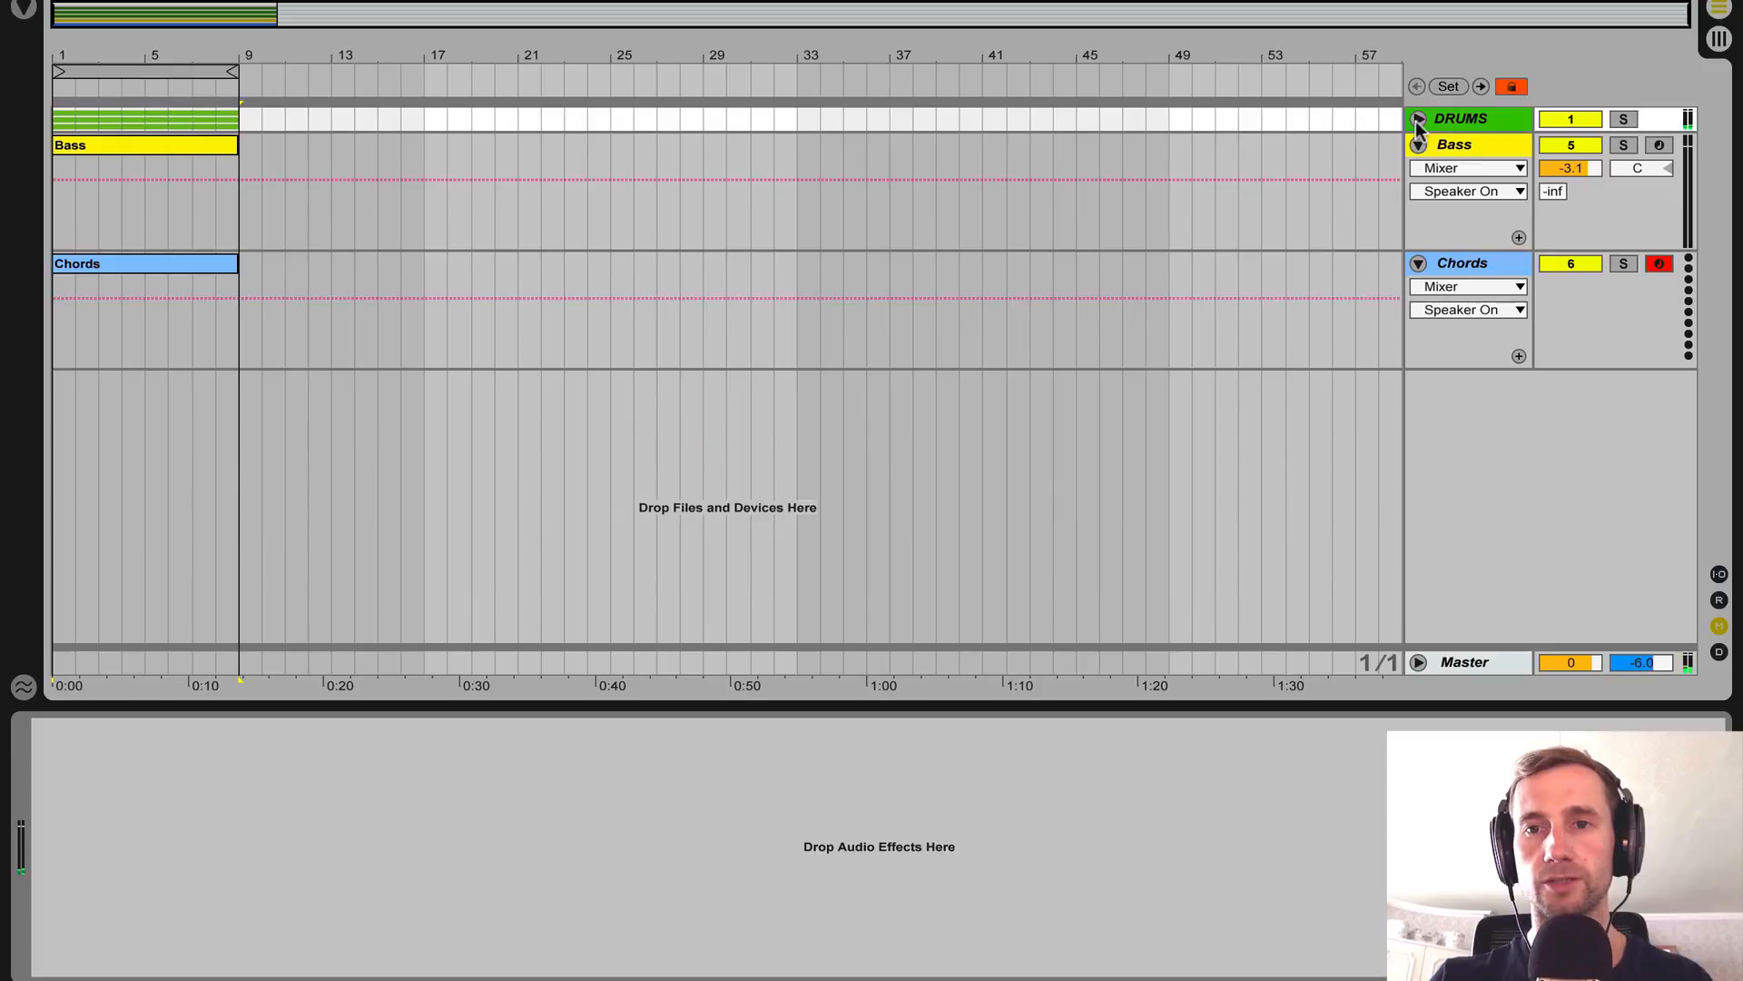
# Load the Operator instrument onto the Chords track and hide the browser.
pyautogui.click(1447, 262)
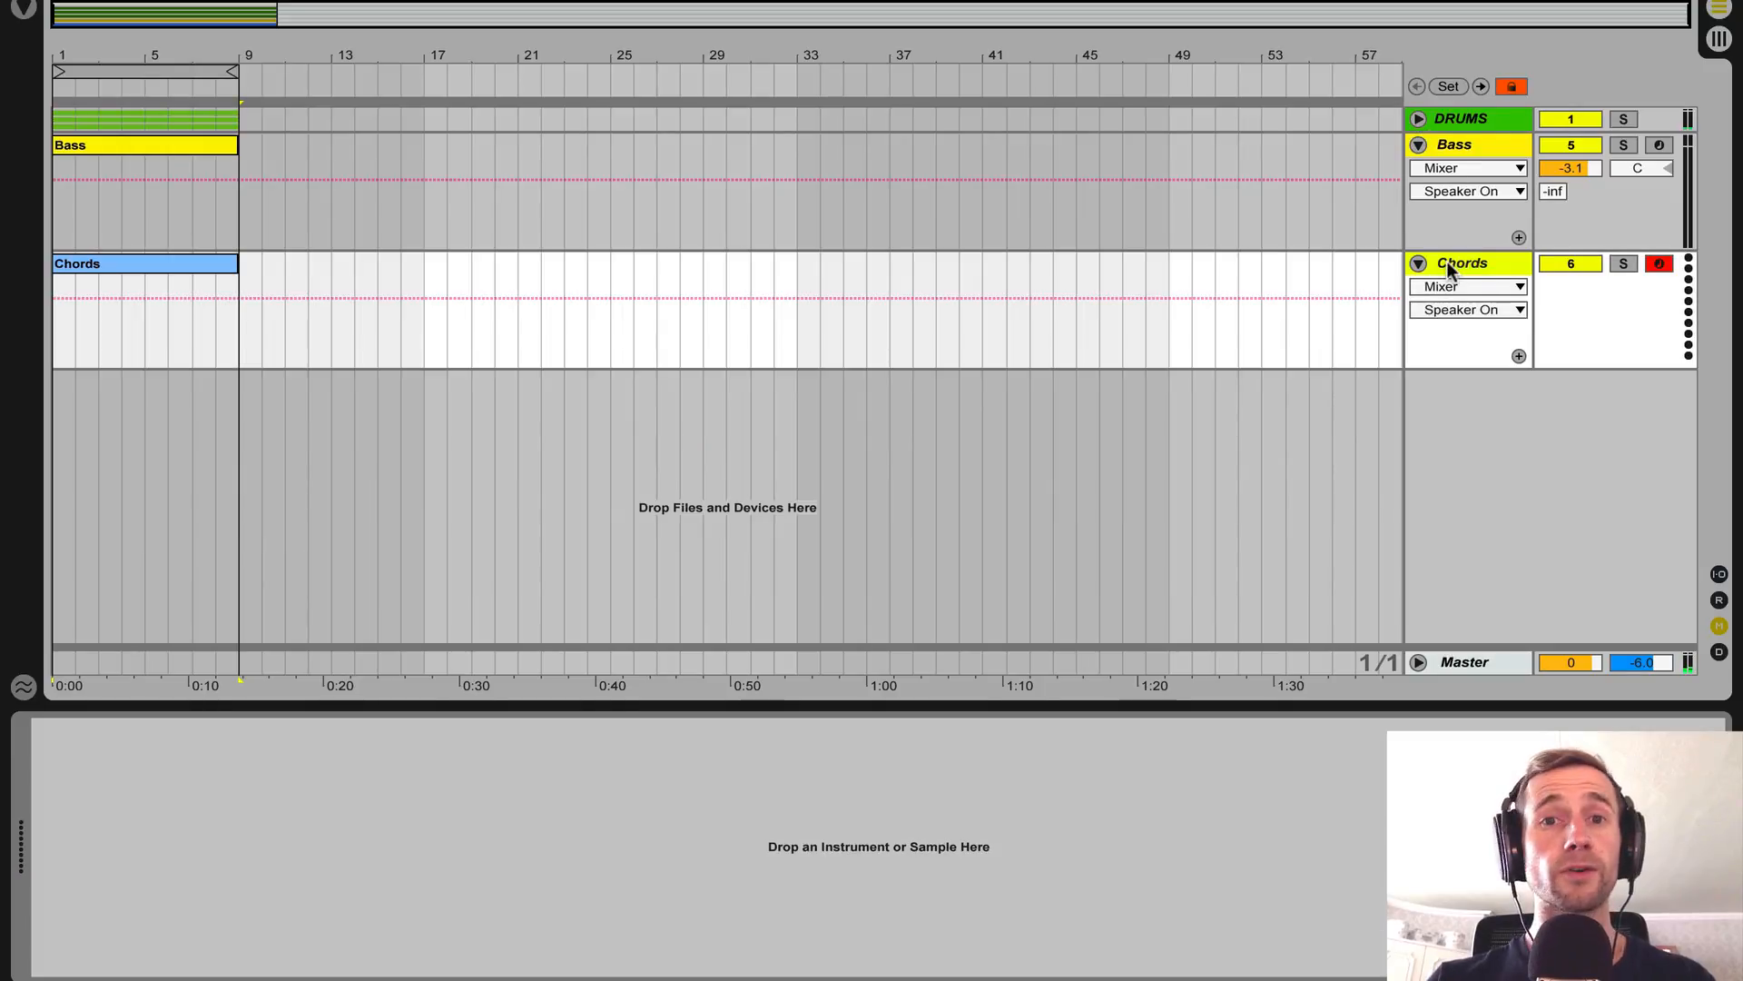
pyautogui.click(33, 15)
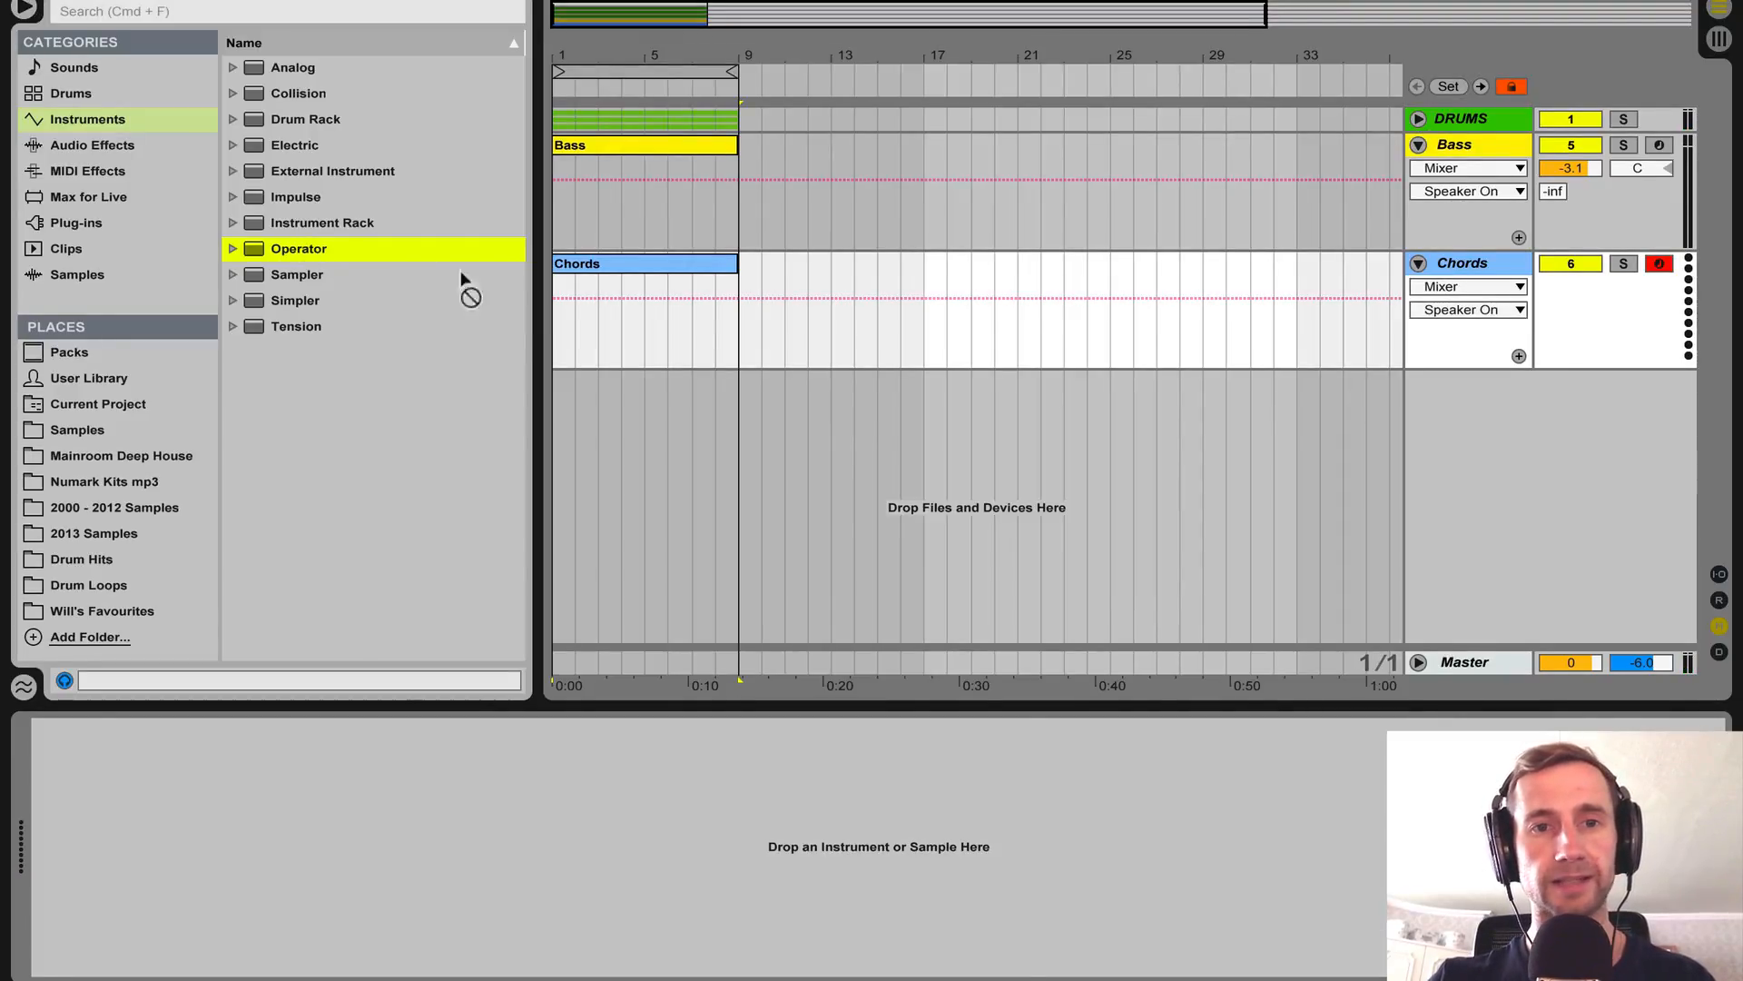
pyautogui.moveTo(600, 337); pyautogui.dragTo(602, 340)
pyautogui.click(33, 13)
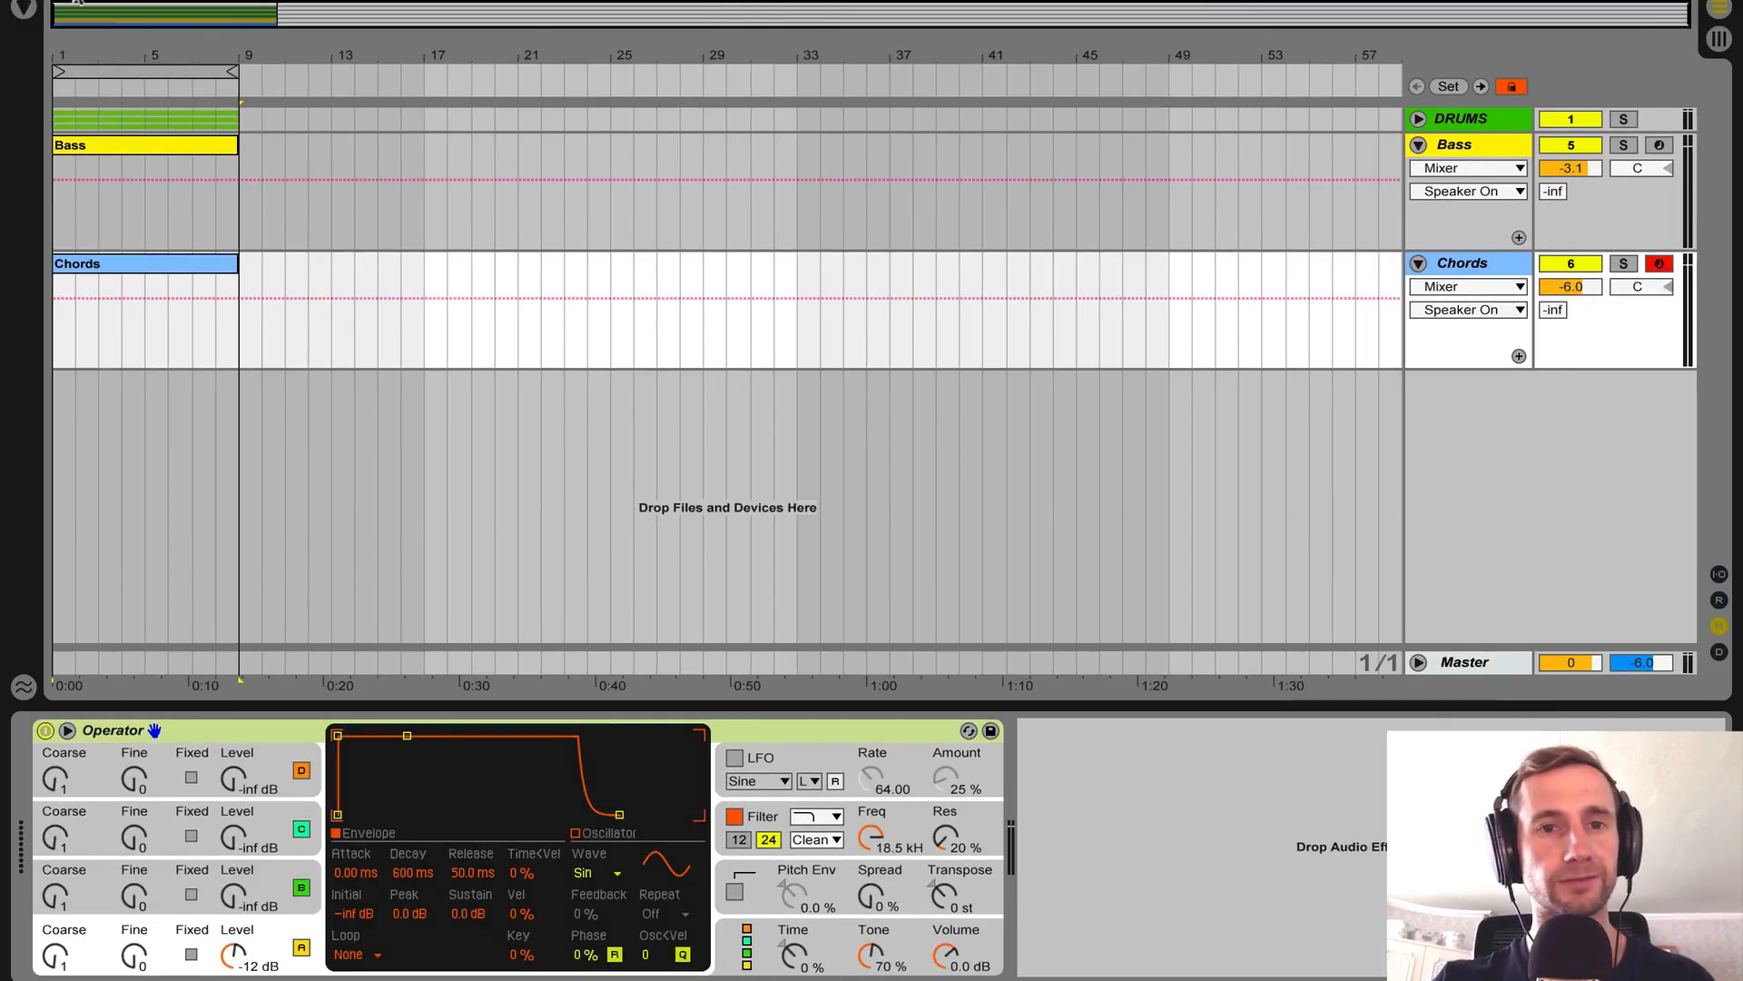
# Rename the Operator device as Flume Synth and set oscillator A's waveform to Saw 64.
pyautogui.click(109, 730)
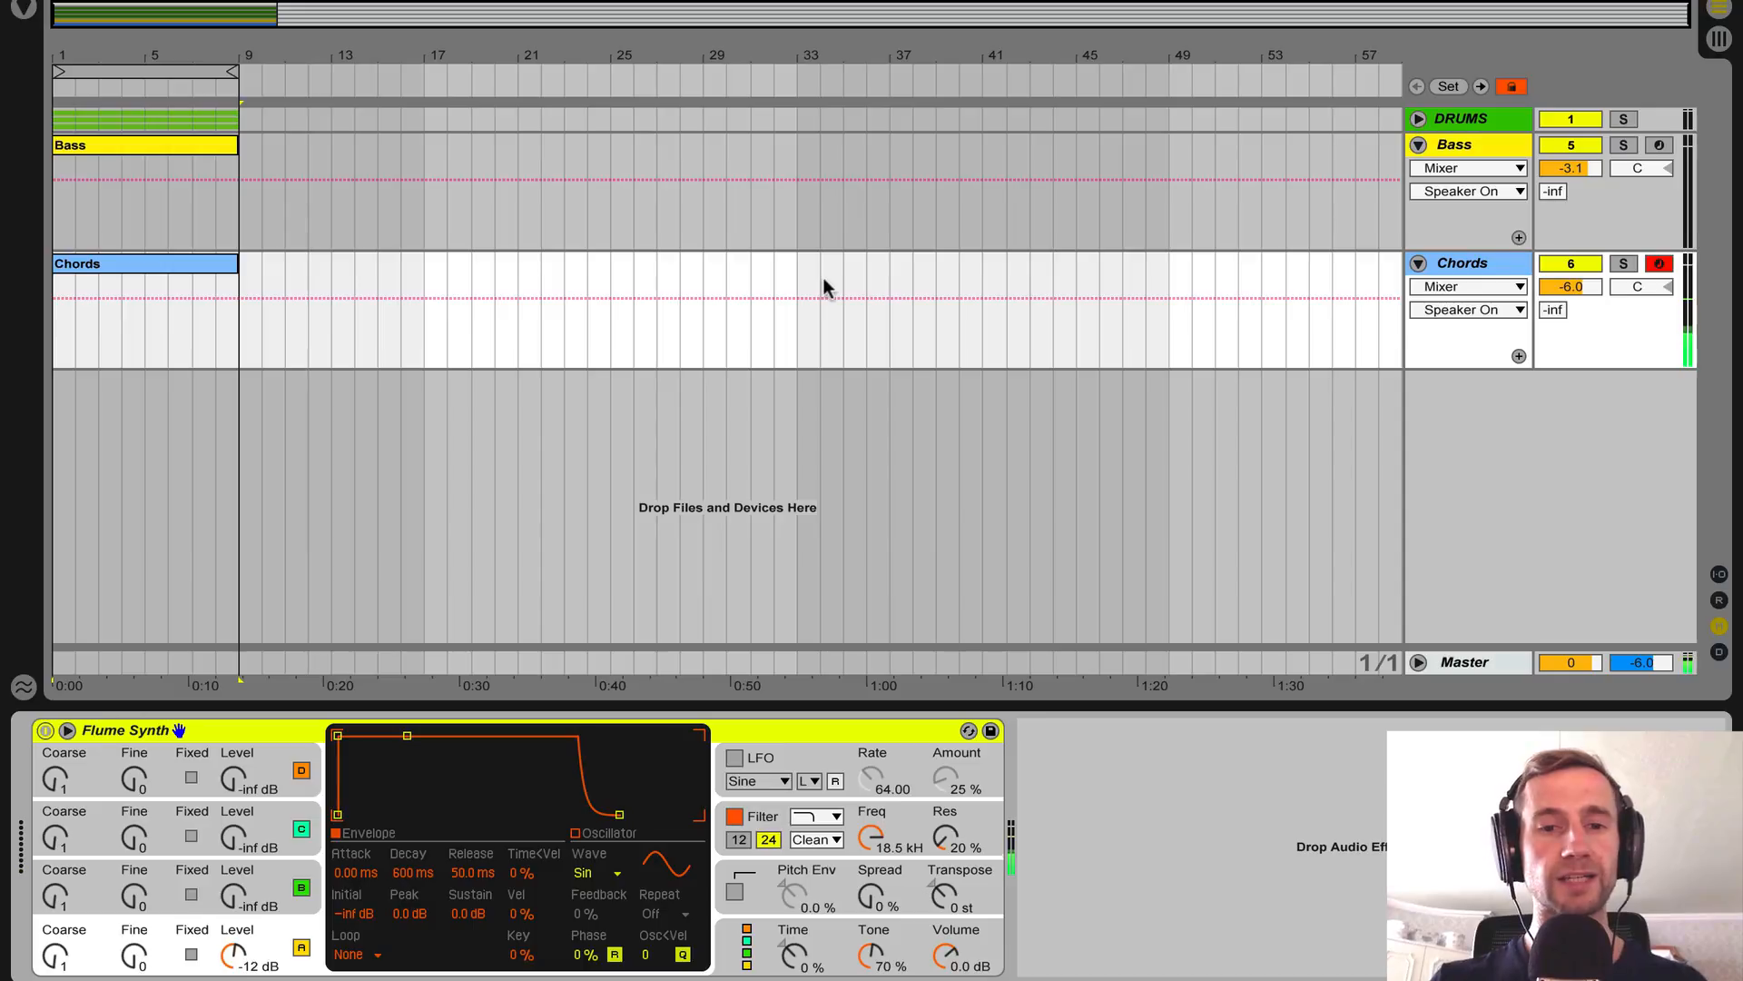
pyautogui.click(600, 875)
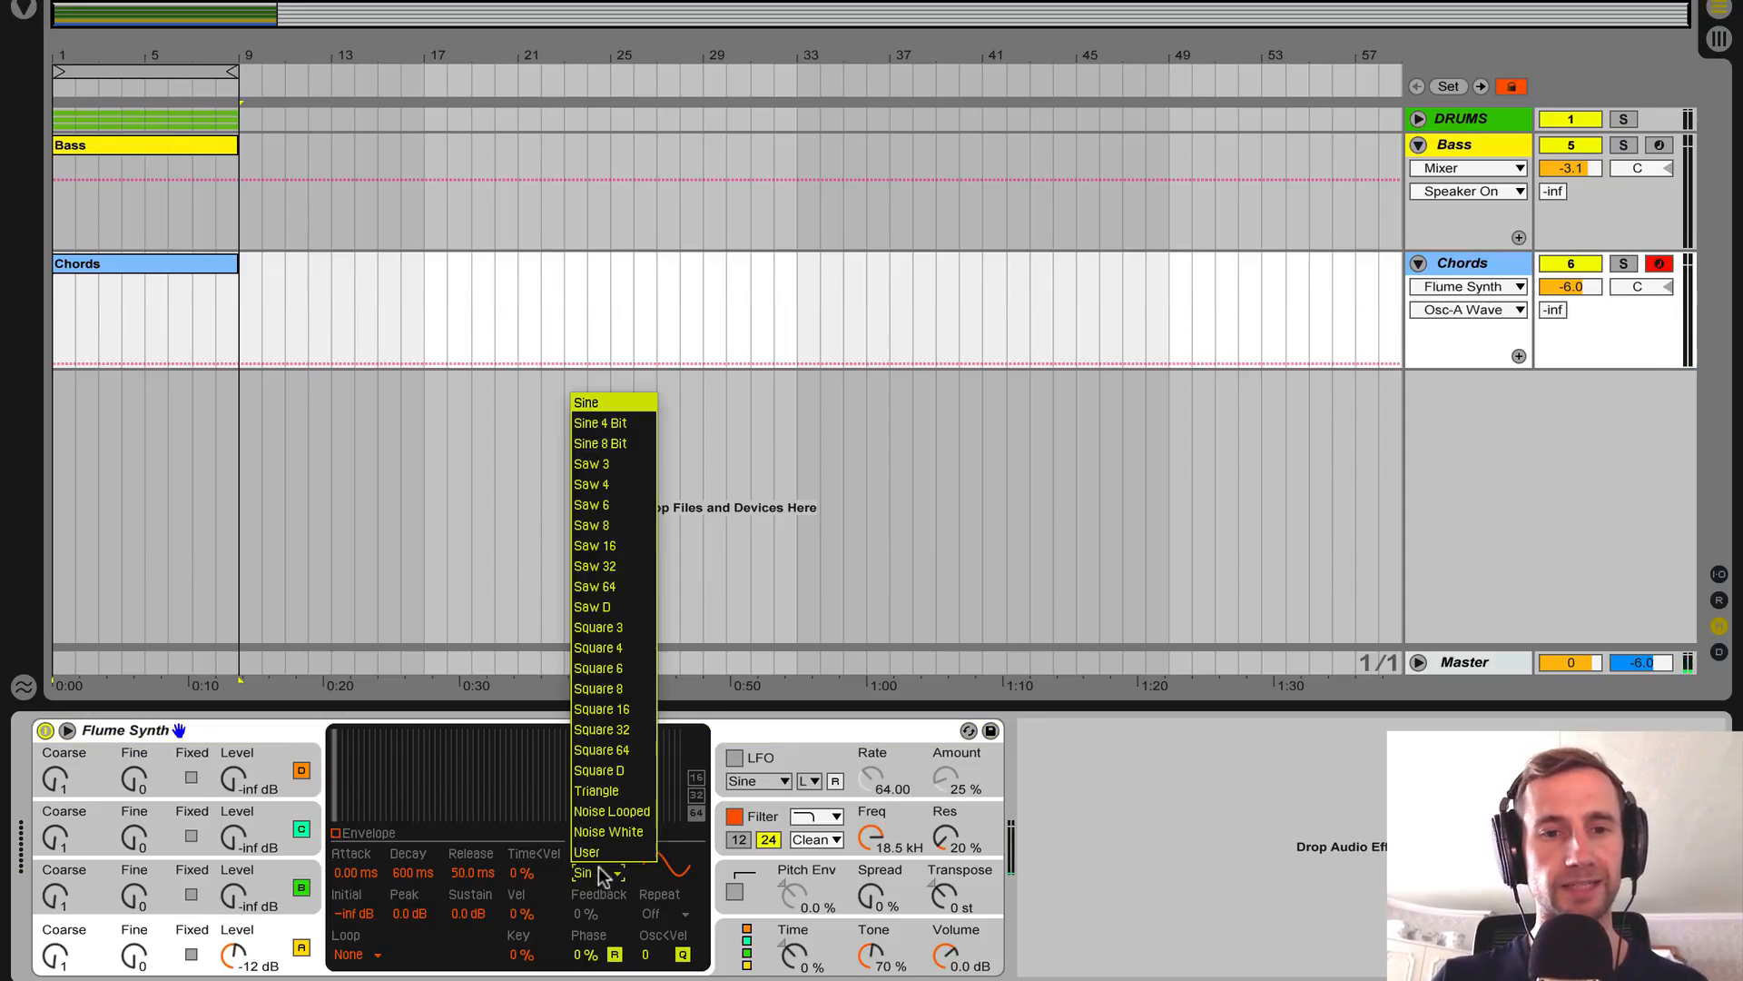
pyautogui.click(599, 587)
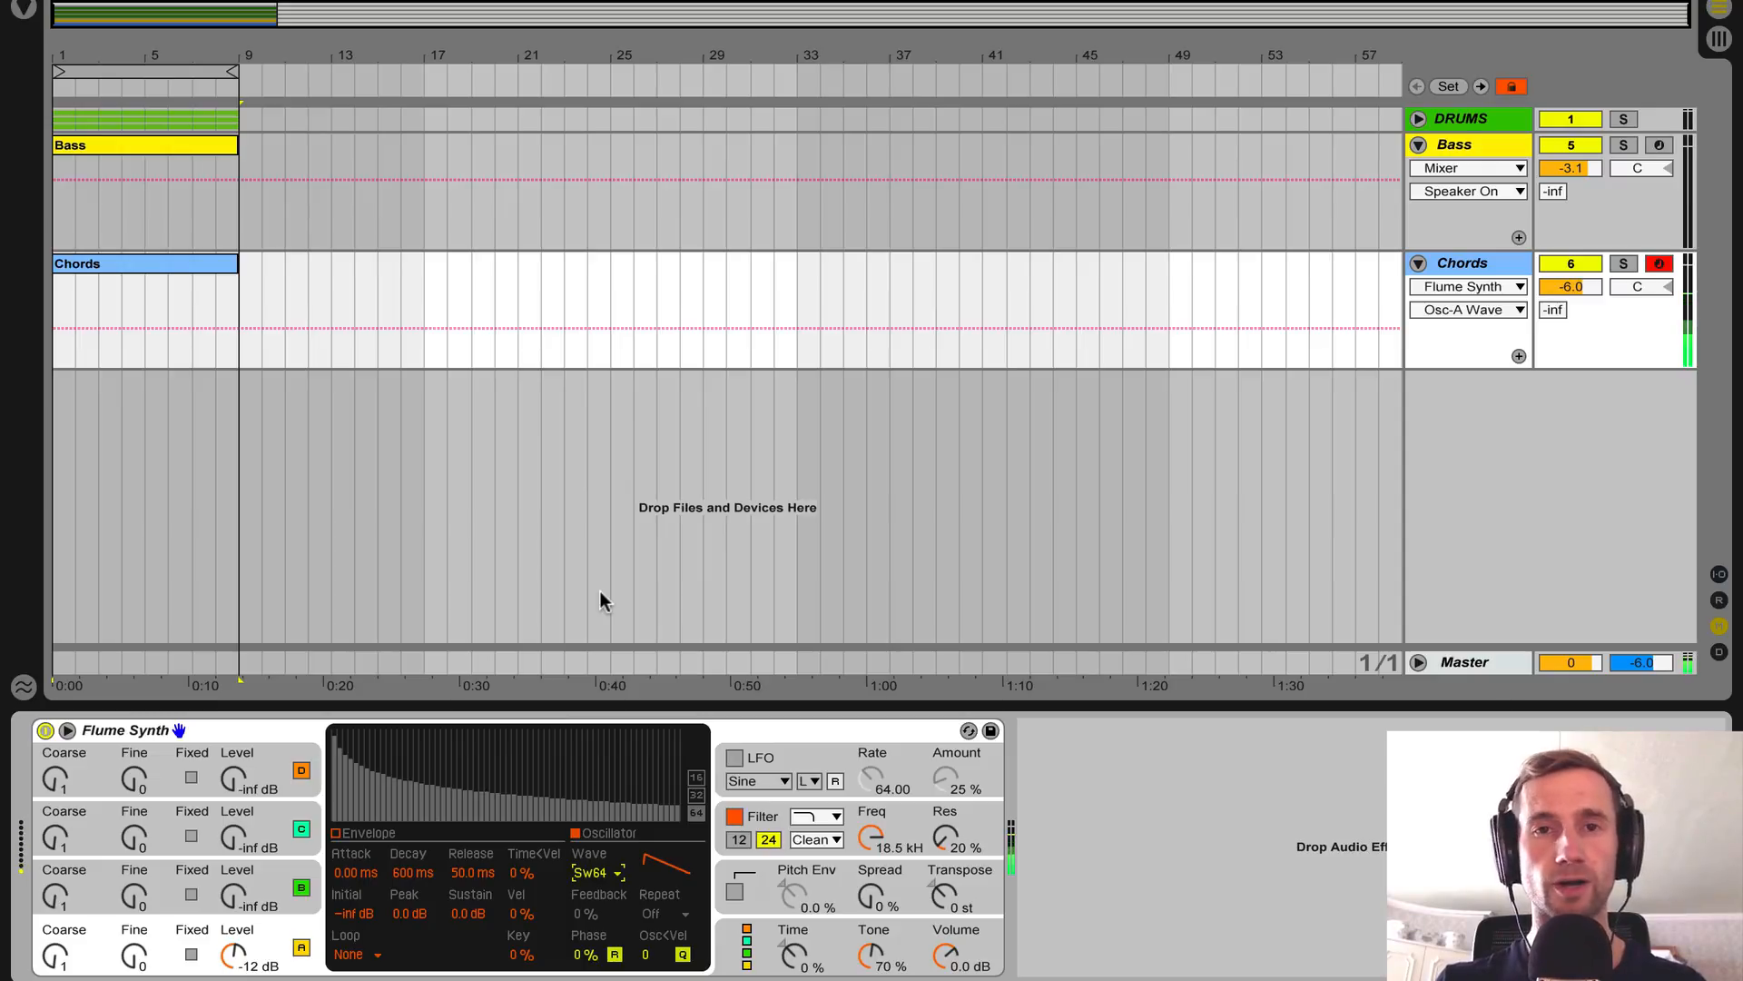
# Open the Chords clip in an enlarged note editor and draw a two-bar C3 note starting at bar 1.
pyautogui.doubleClick(80, 265)
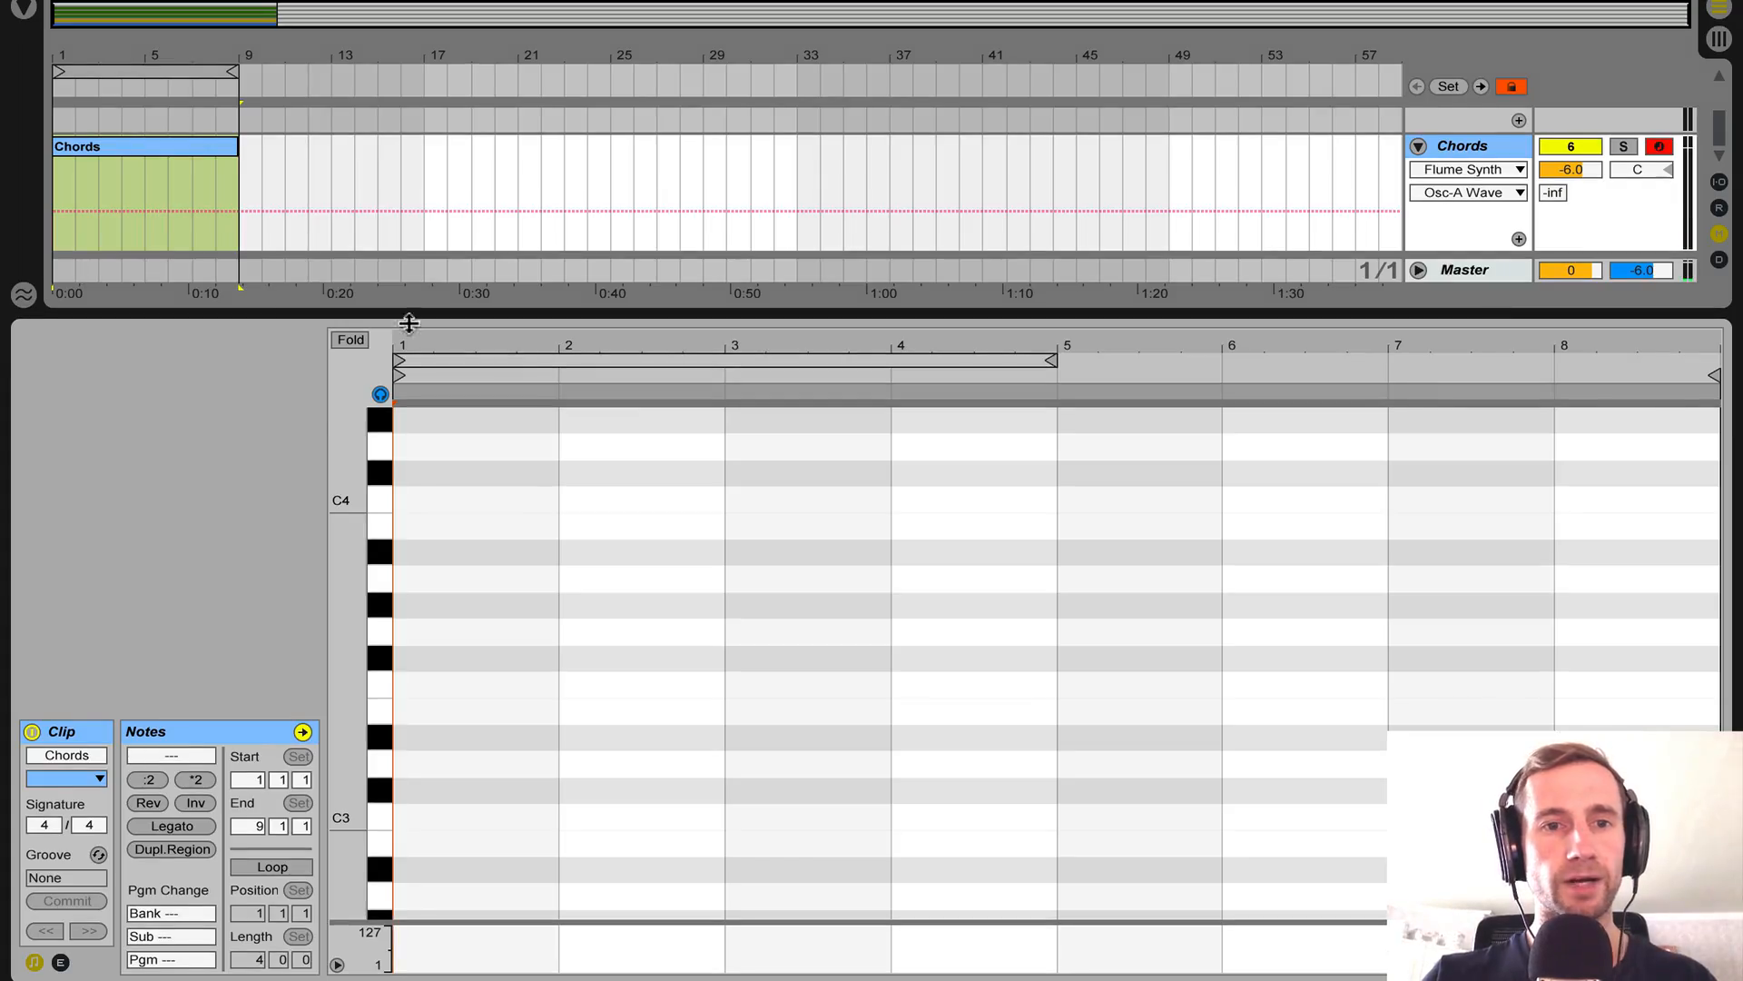
pyautogui.moveTo(597, 311); pyautogui.dragTo(597, 262)
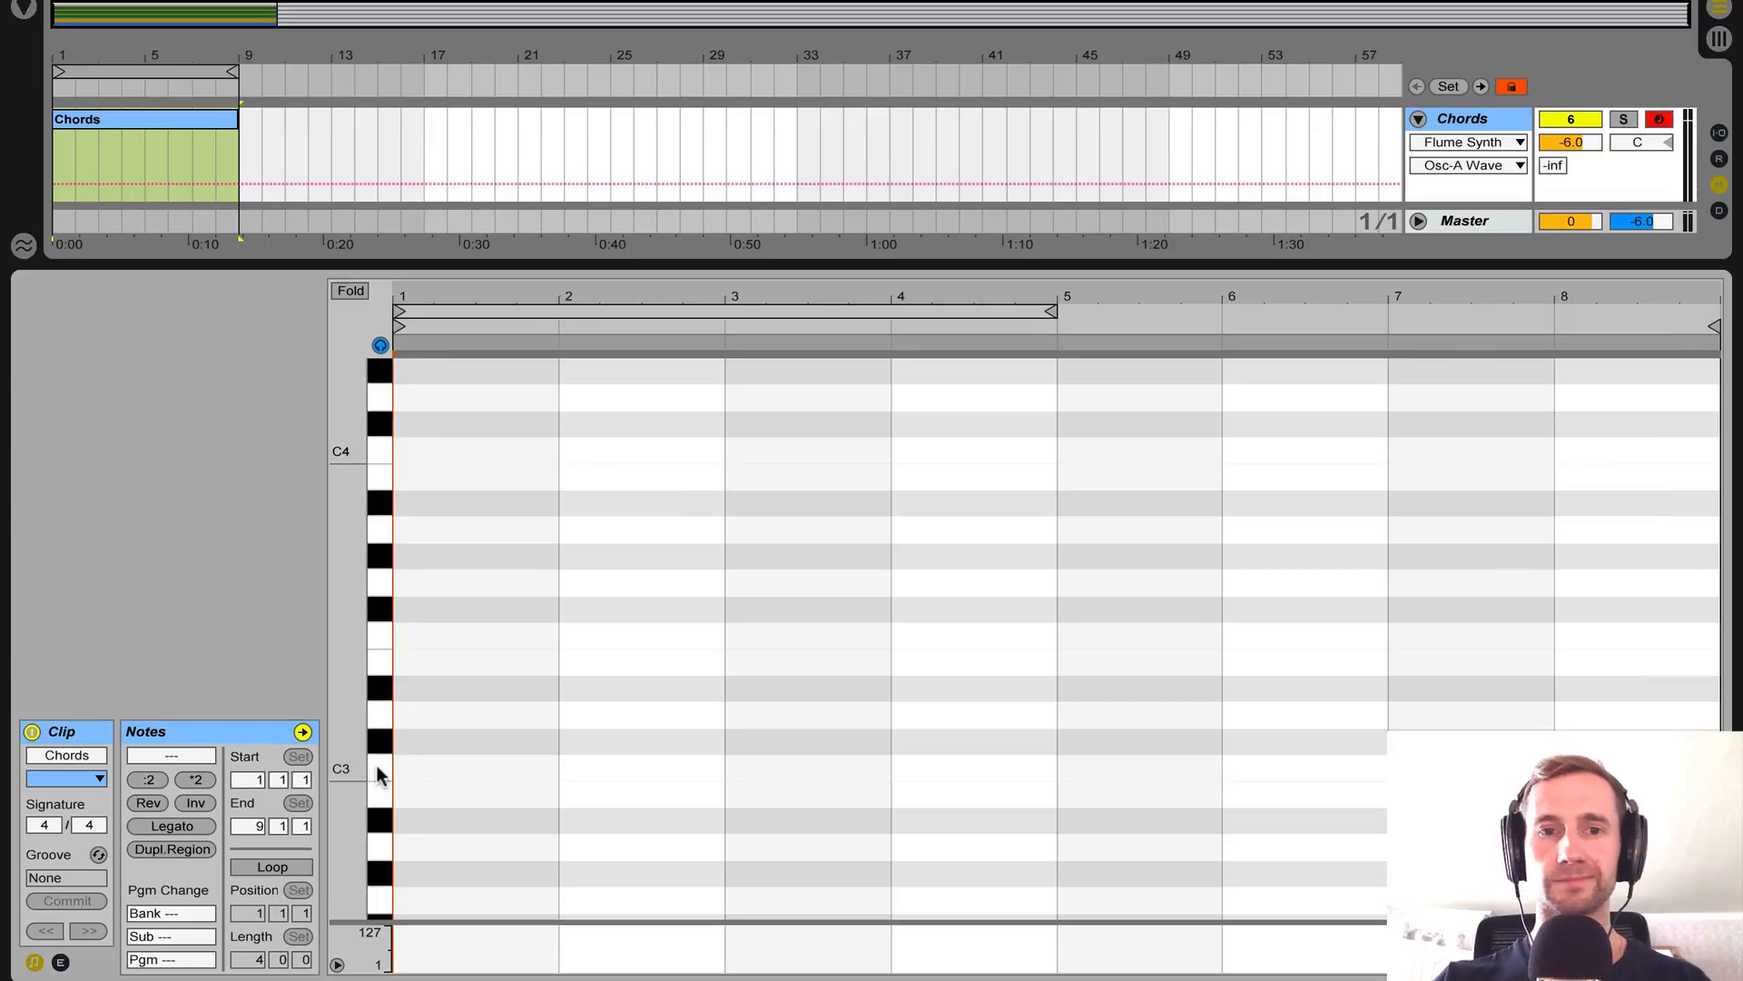
pyautogui.doubleClick(426, 769)
pyautogui.moveTo(555, 768); pyautogui.dragTo(725, 768)
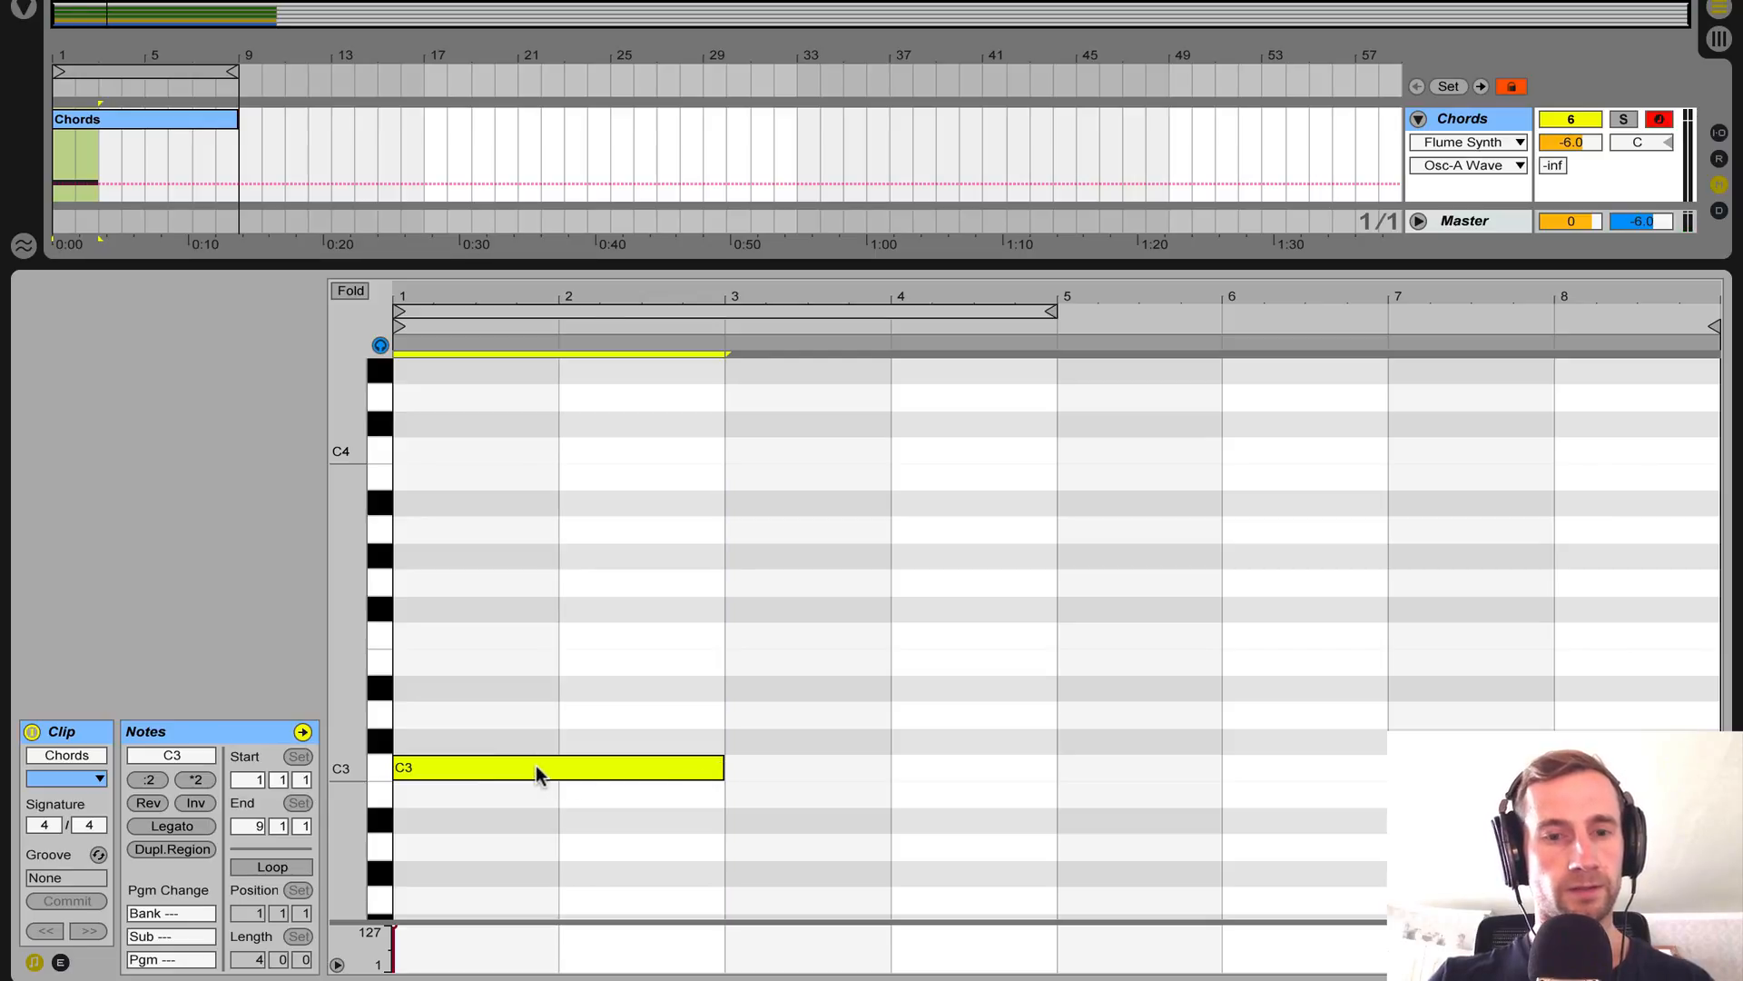
# Copy the two-bar note to G3 at bar 3, E3 at bar 5 and D3 at bar 7.
pyautogui.moveTo(536, 764); pyautogui.dragTo(870, 579)
pyautogui.press('space')
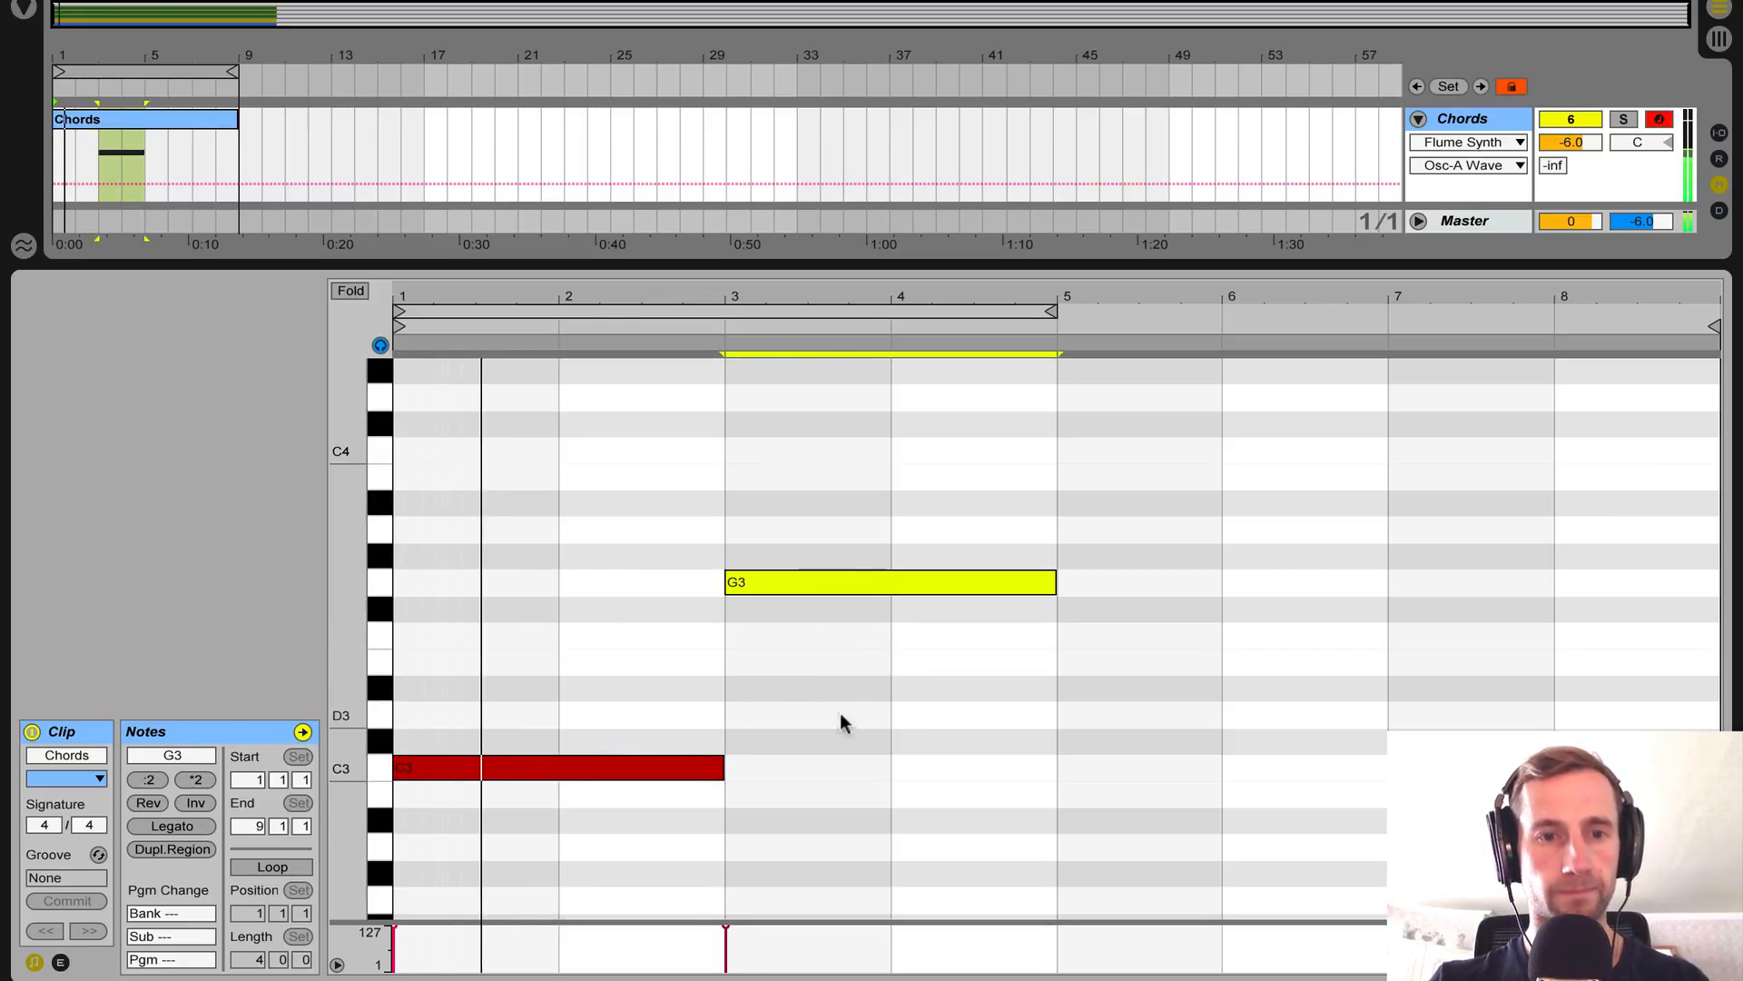
pyautogui.click(796, 721)
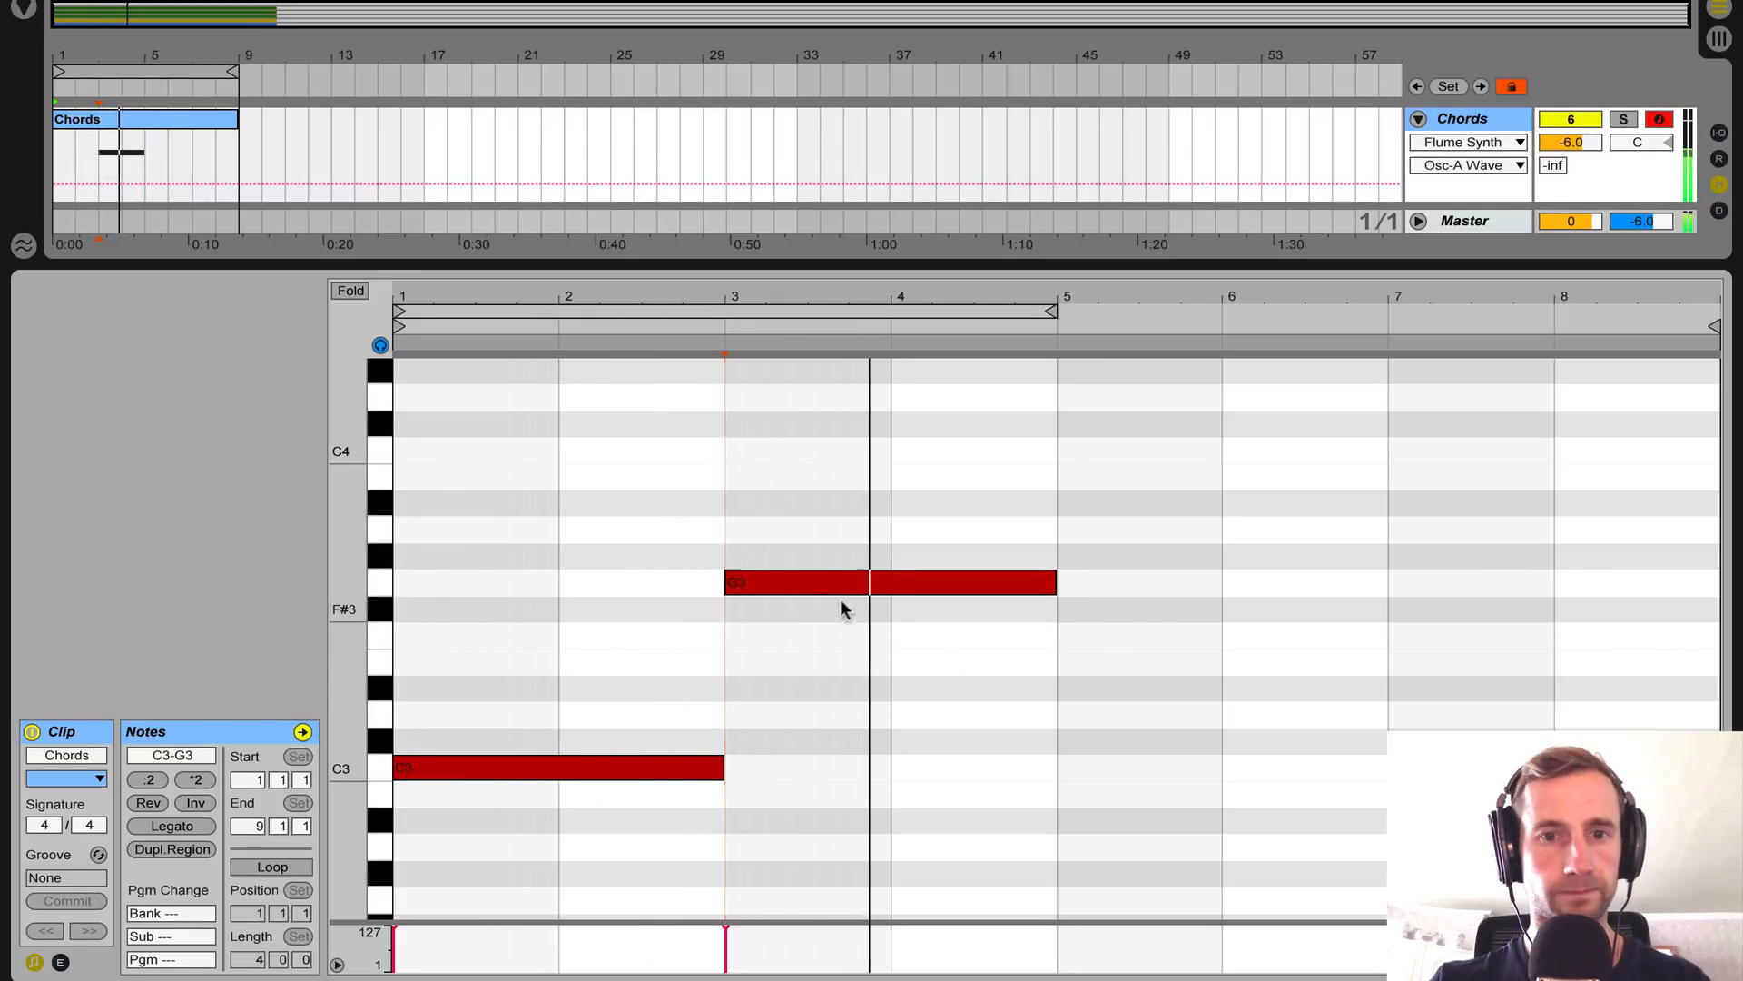
pyautogui.moveTo(870, 581)
pyautogui.mouseDown()
pyautogui.moveTo(1413, 689)
pyautogui.moveTo(1456, 720)
pyautogui.mouseUp()
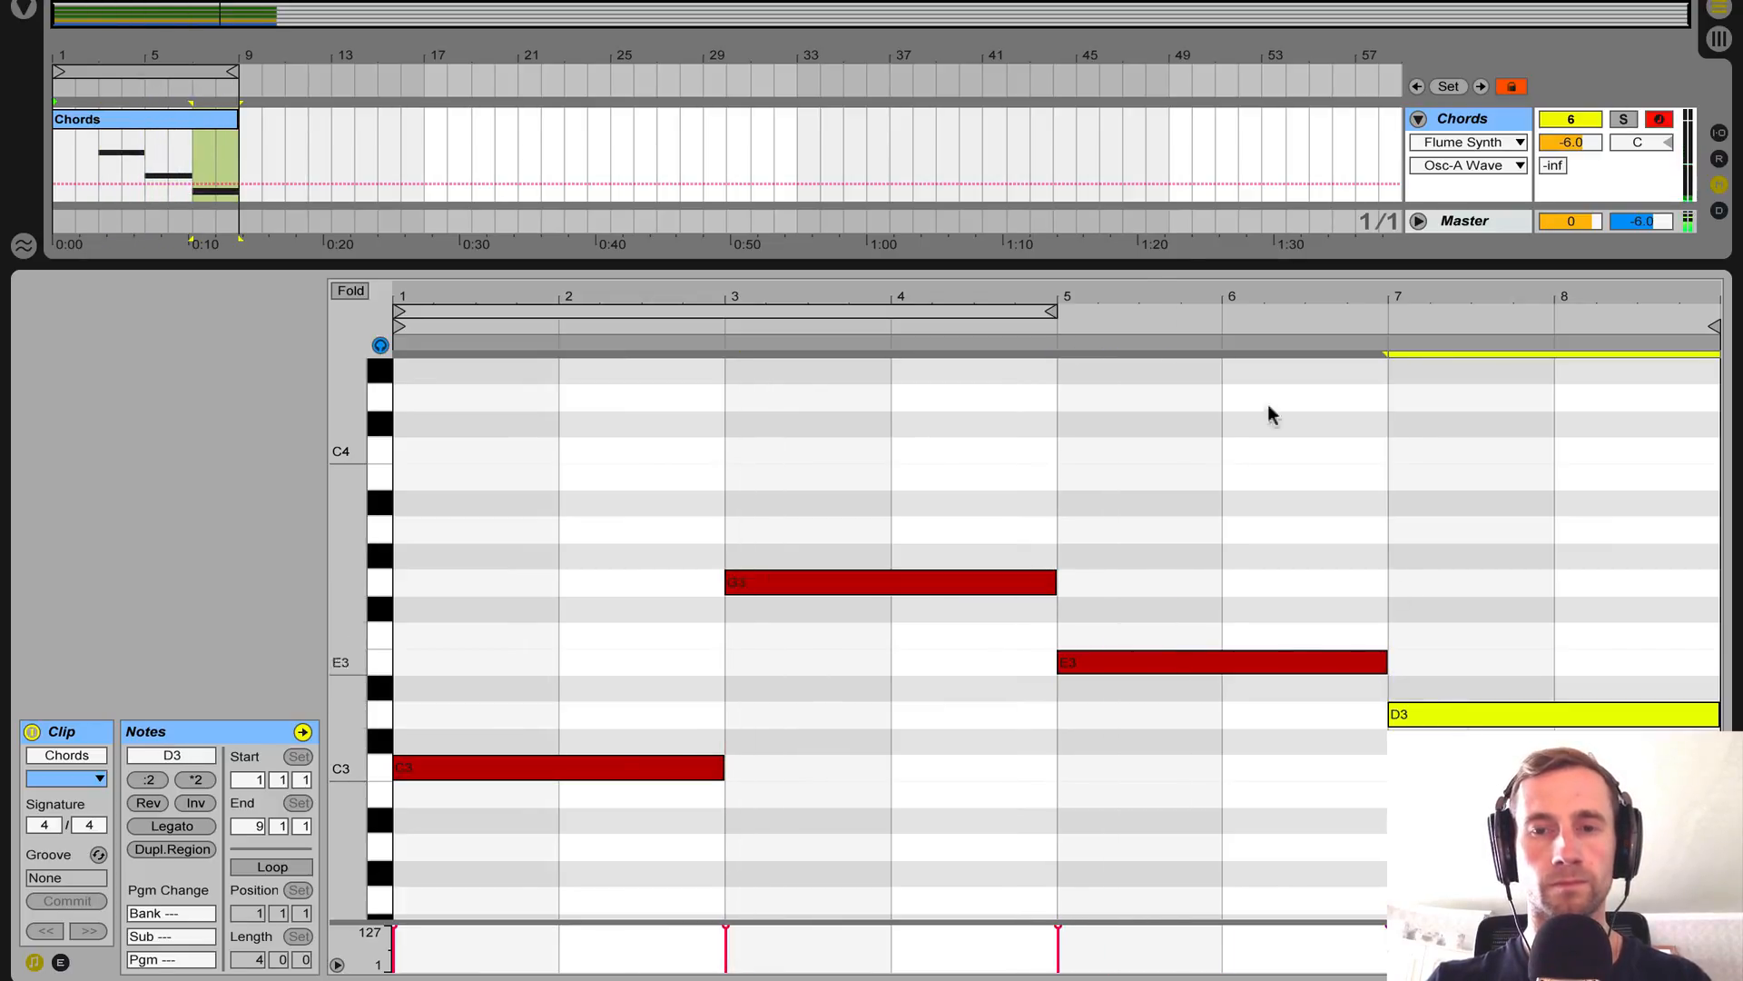
# Play back the four-note progression and audition each root note in turn.
pyautogui.press('space')
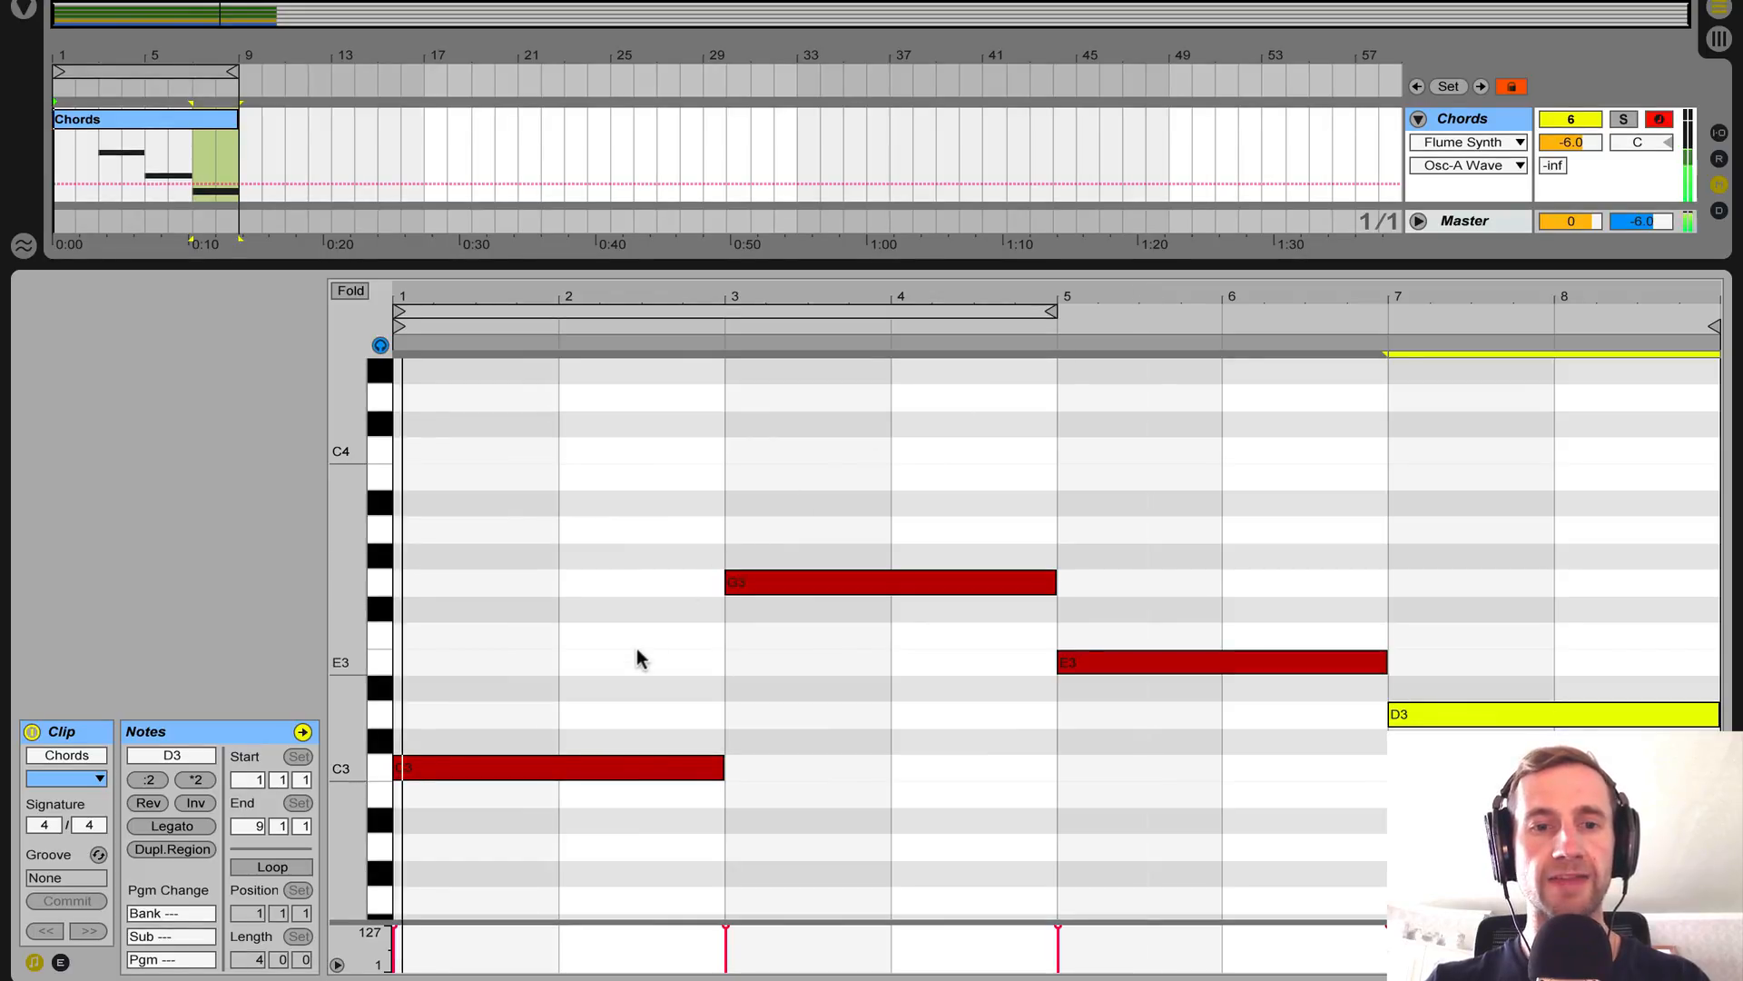
pyautogui.click(634, 769)
pyautogui.click(857, 583)
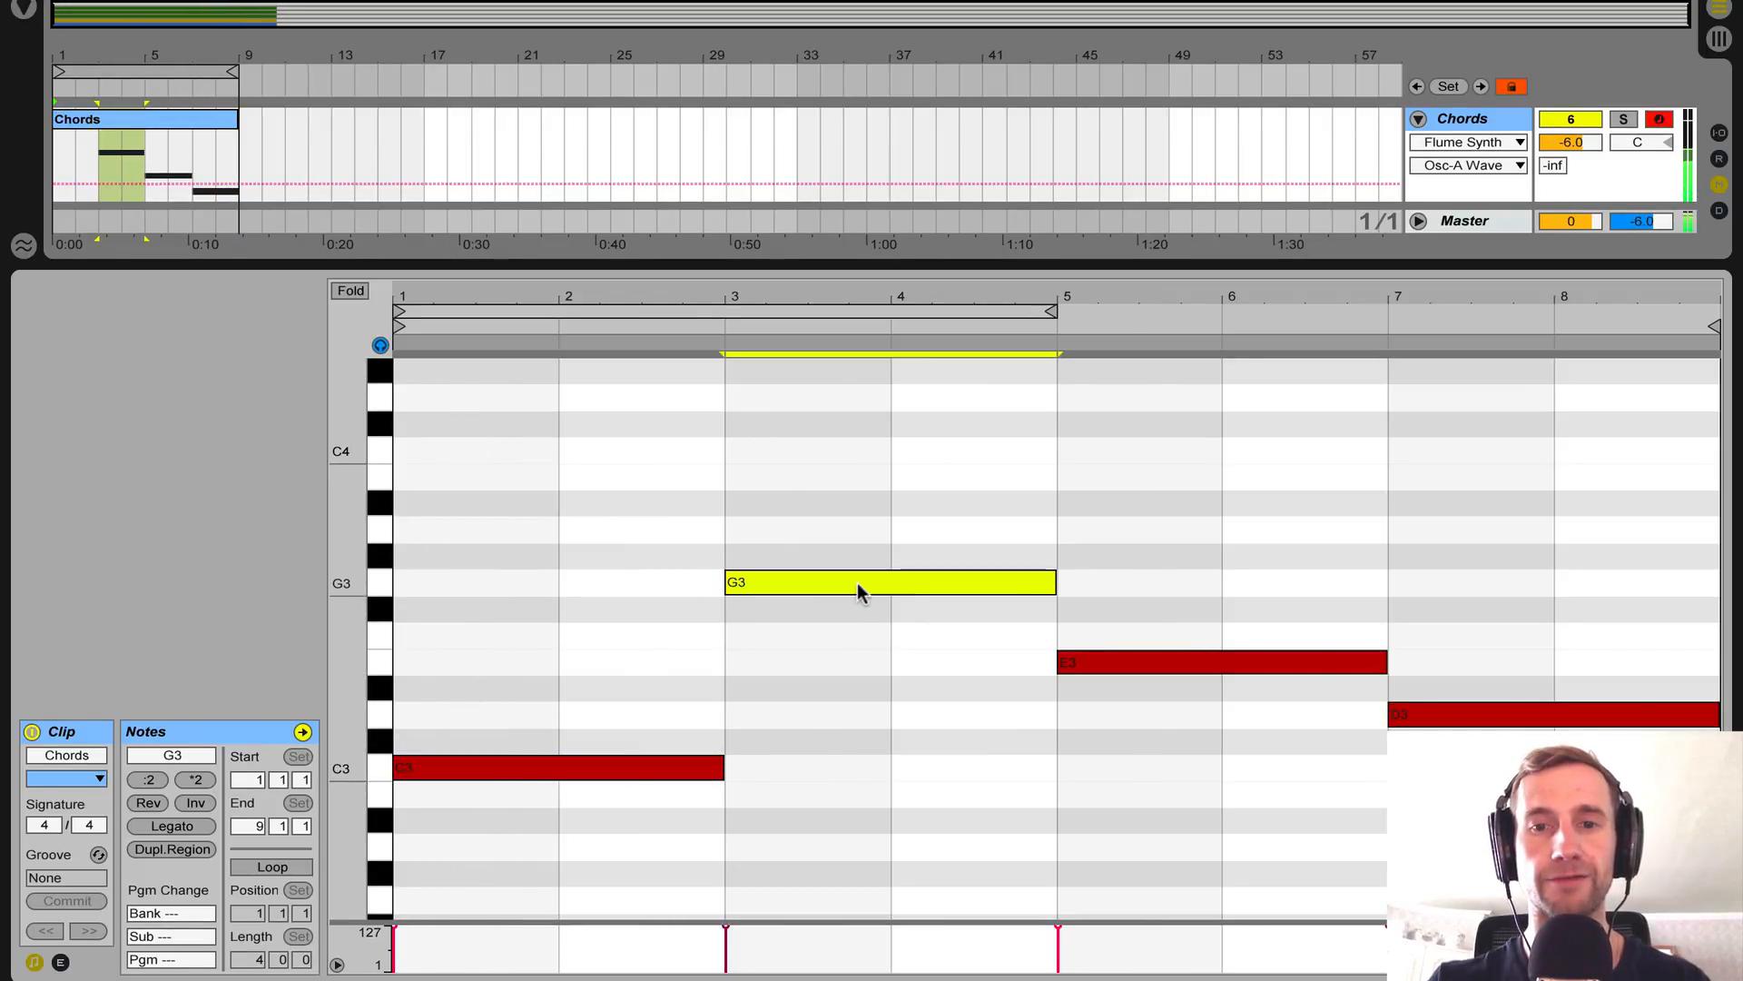
pyautogui.click(1182, 661)
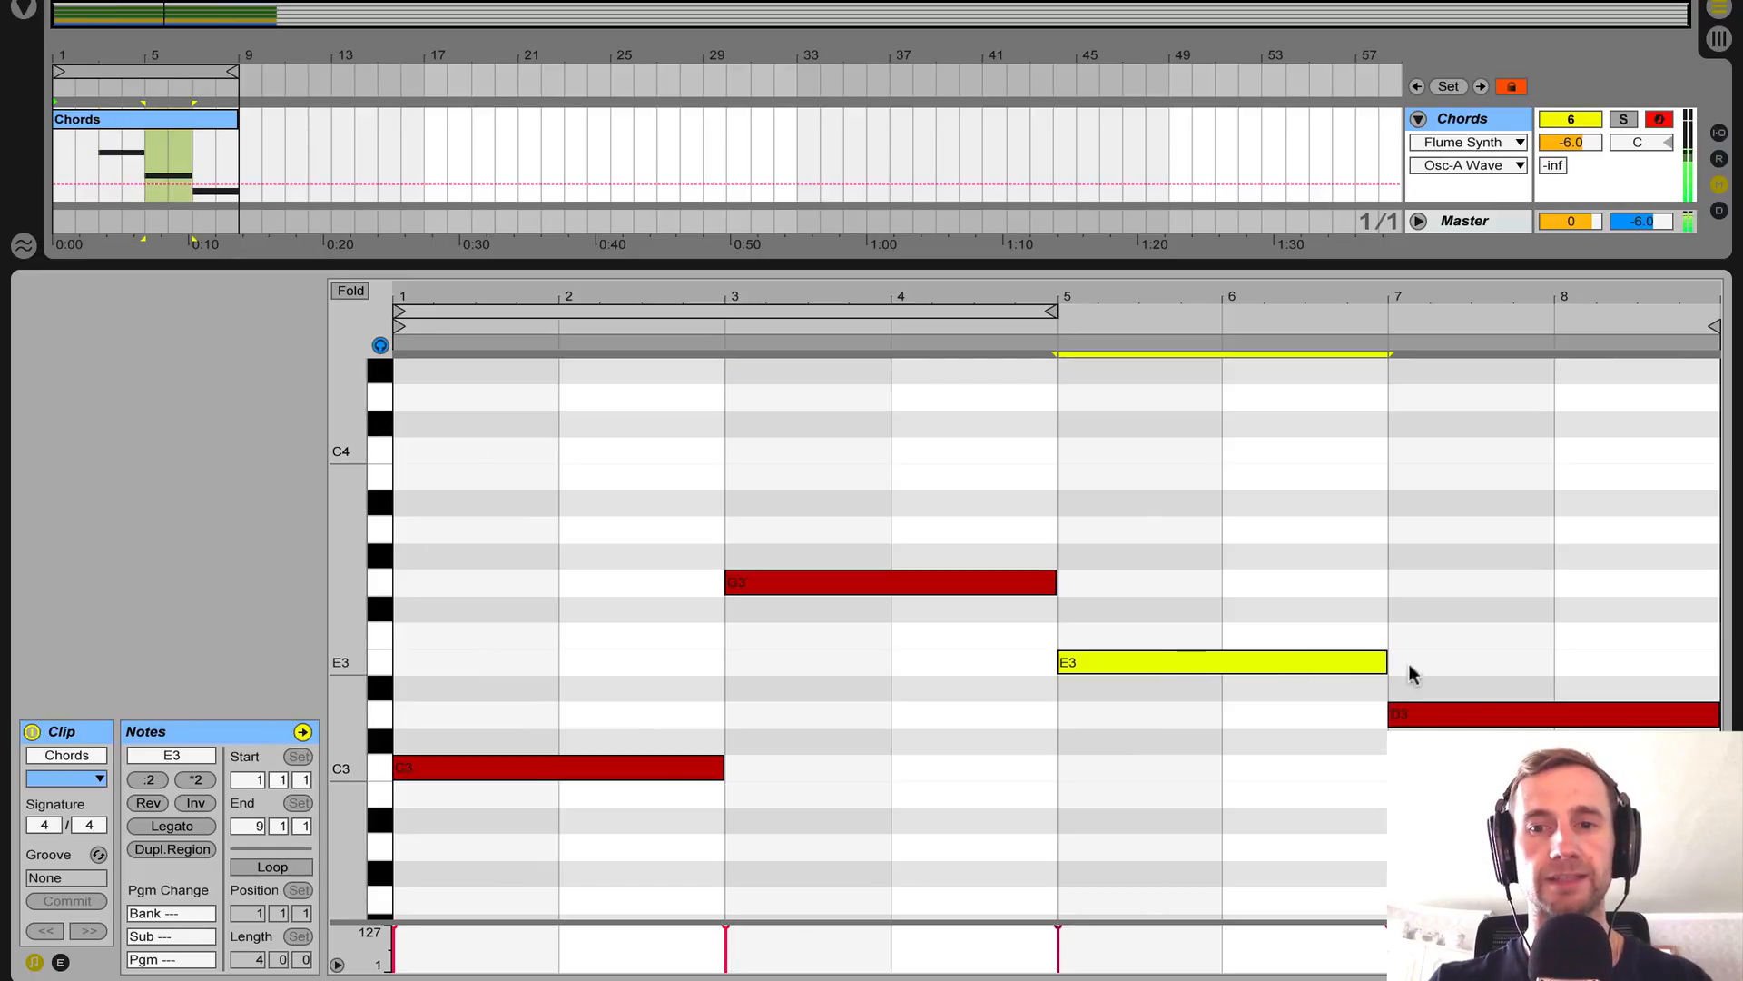
pyautogui.click(1449, 715)
pyautogui.click(591, 662)
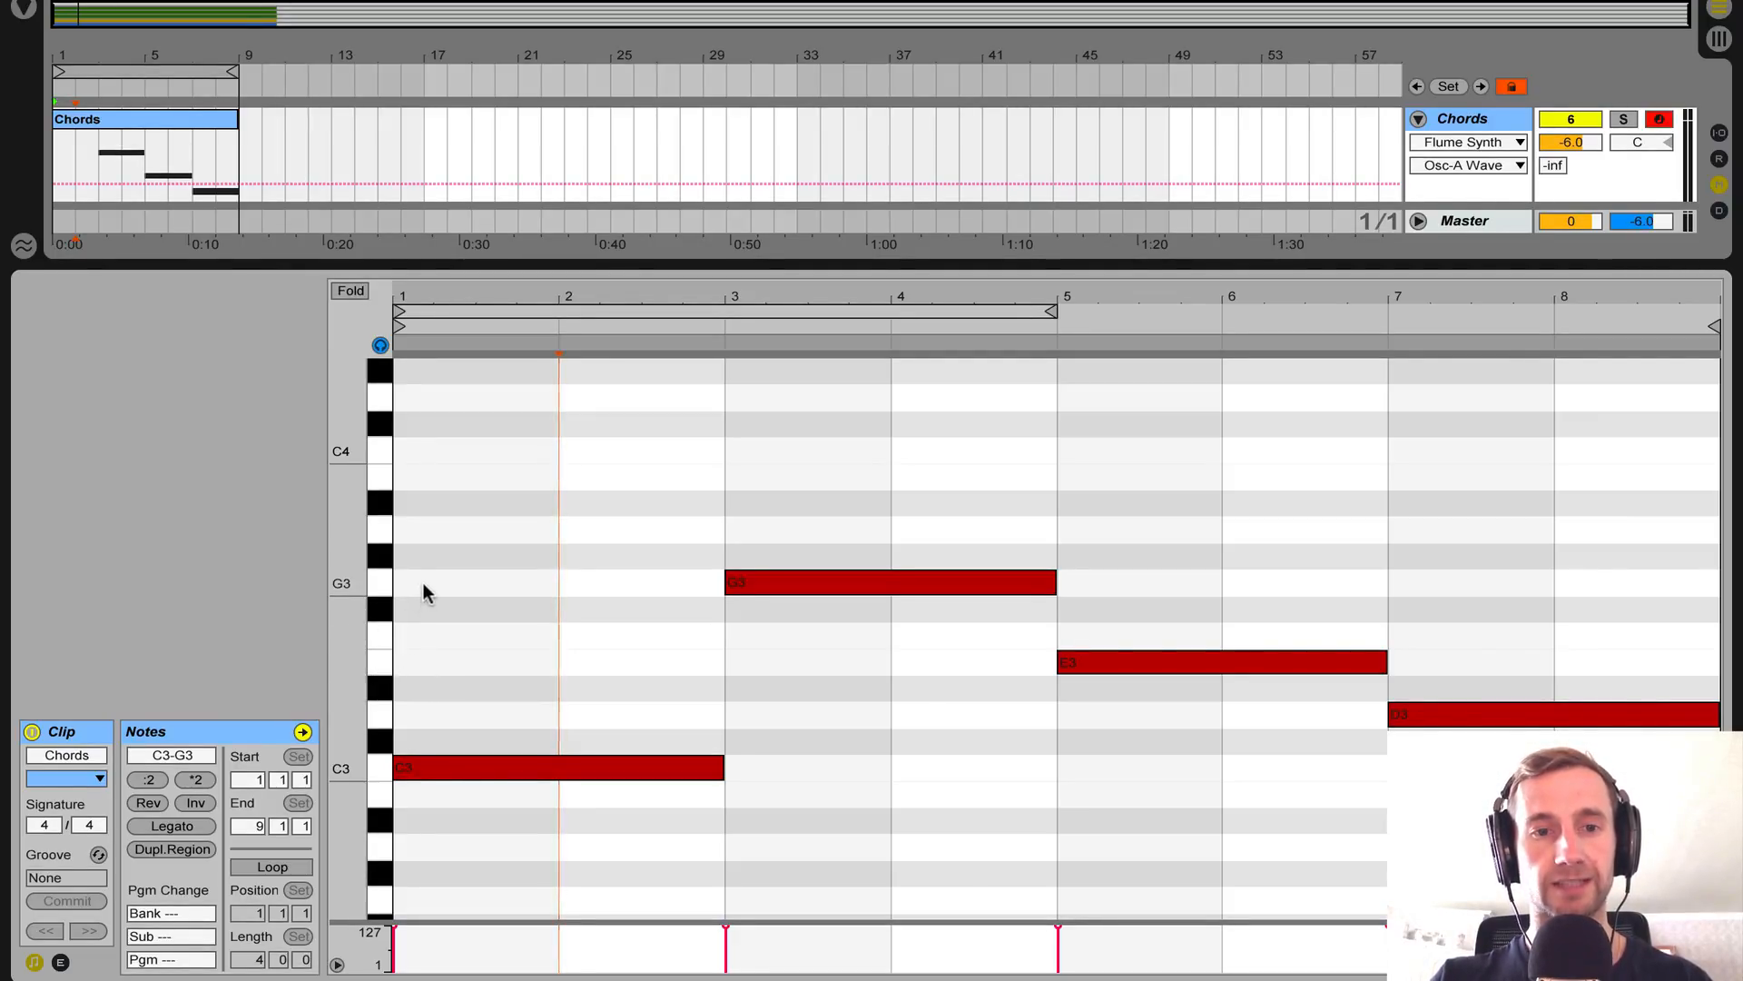
# Build a C major chord in bars 1 and 2 by adding E3 and G3 copies above C3, and play it back.
pyautogui.moveTo(455, 766); pyautogui.dragTo(448, 664)
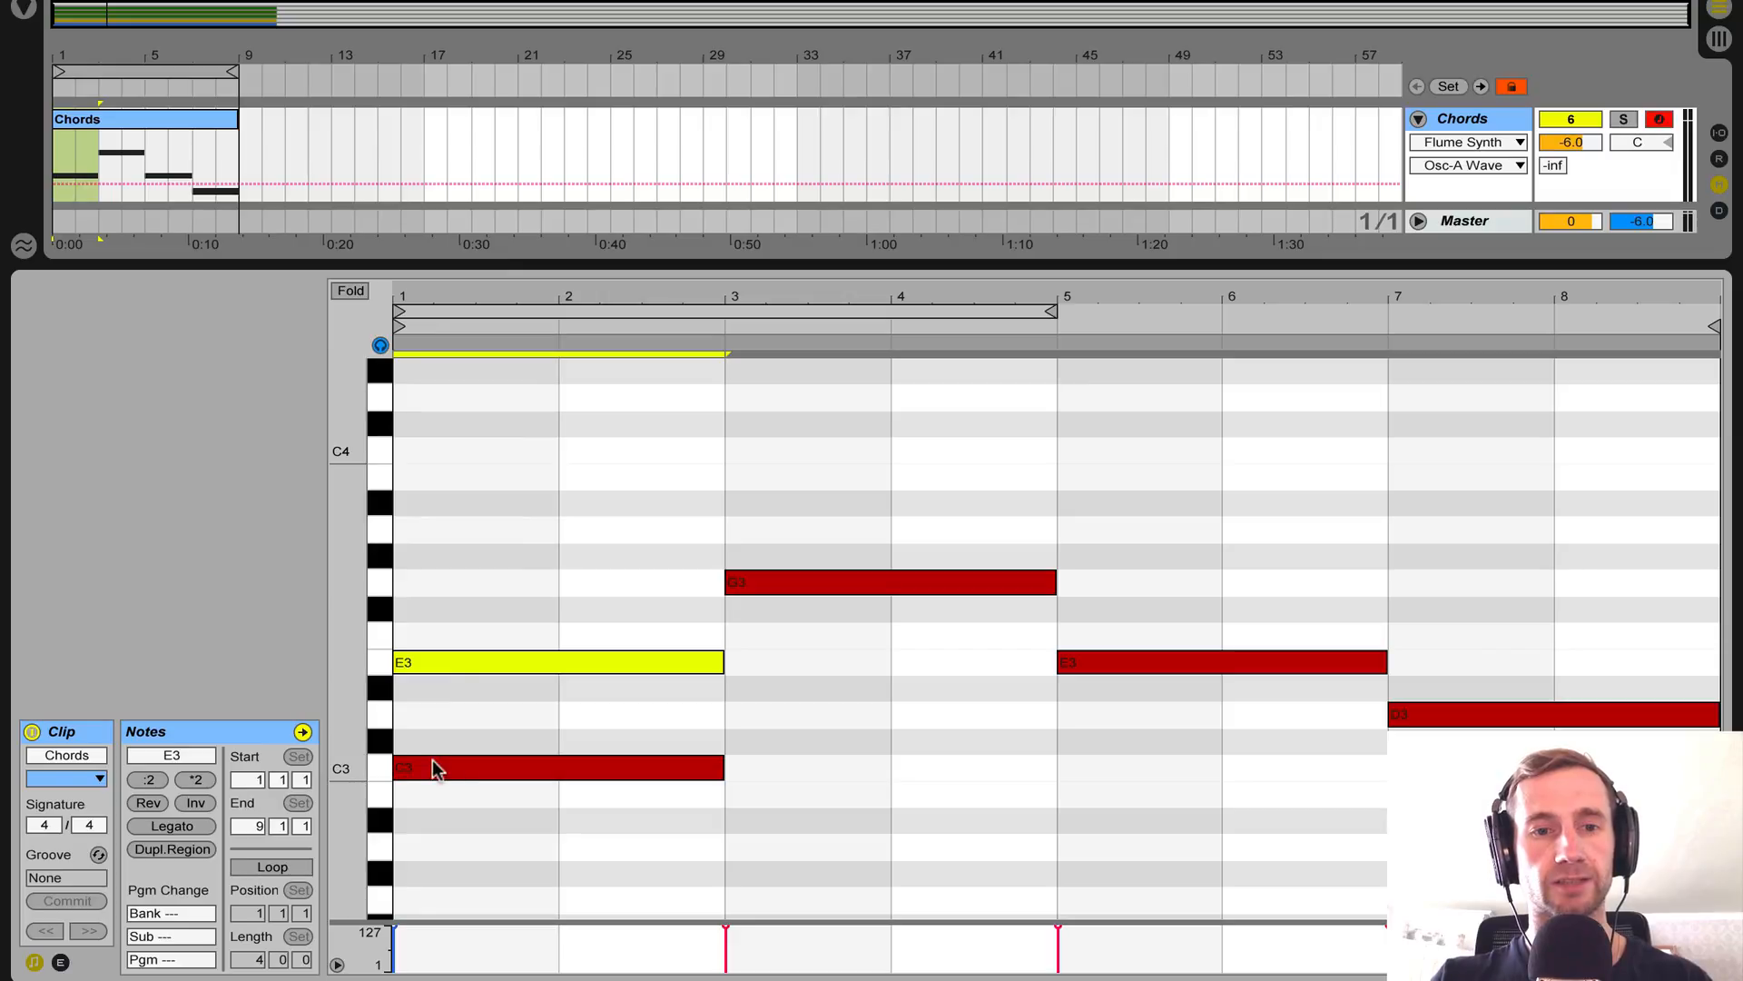
pyautogui.click(387, 769)
pyautogui.click(382, 717)
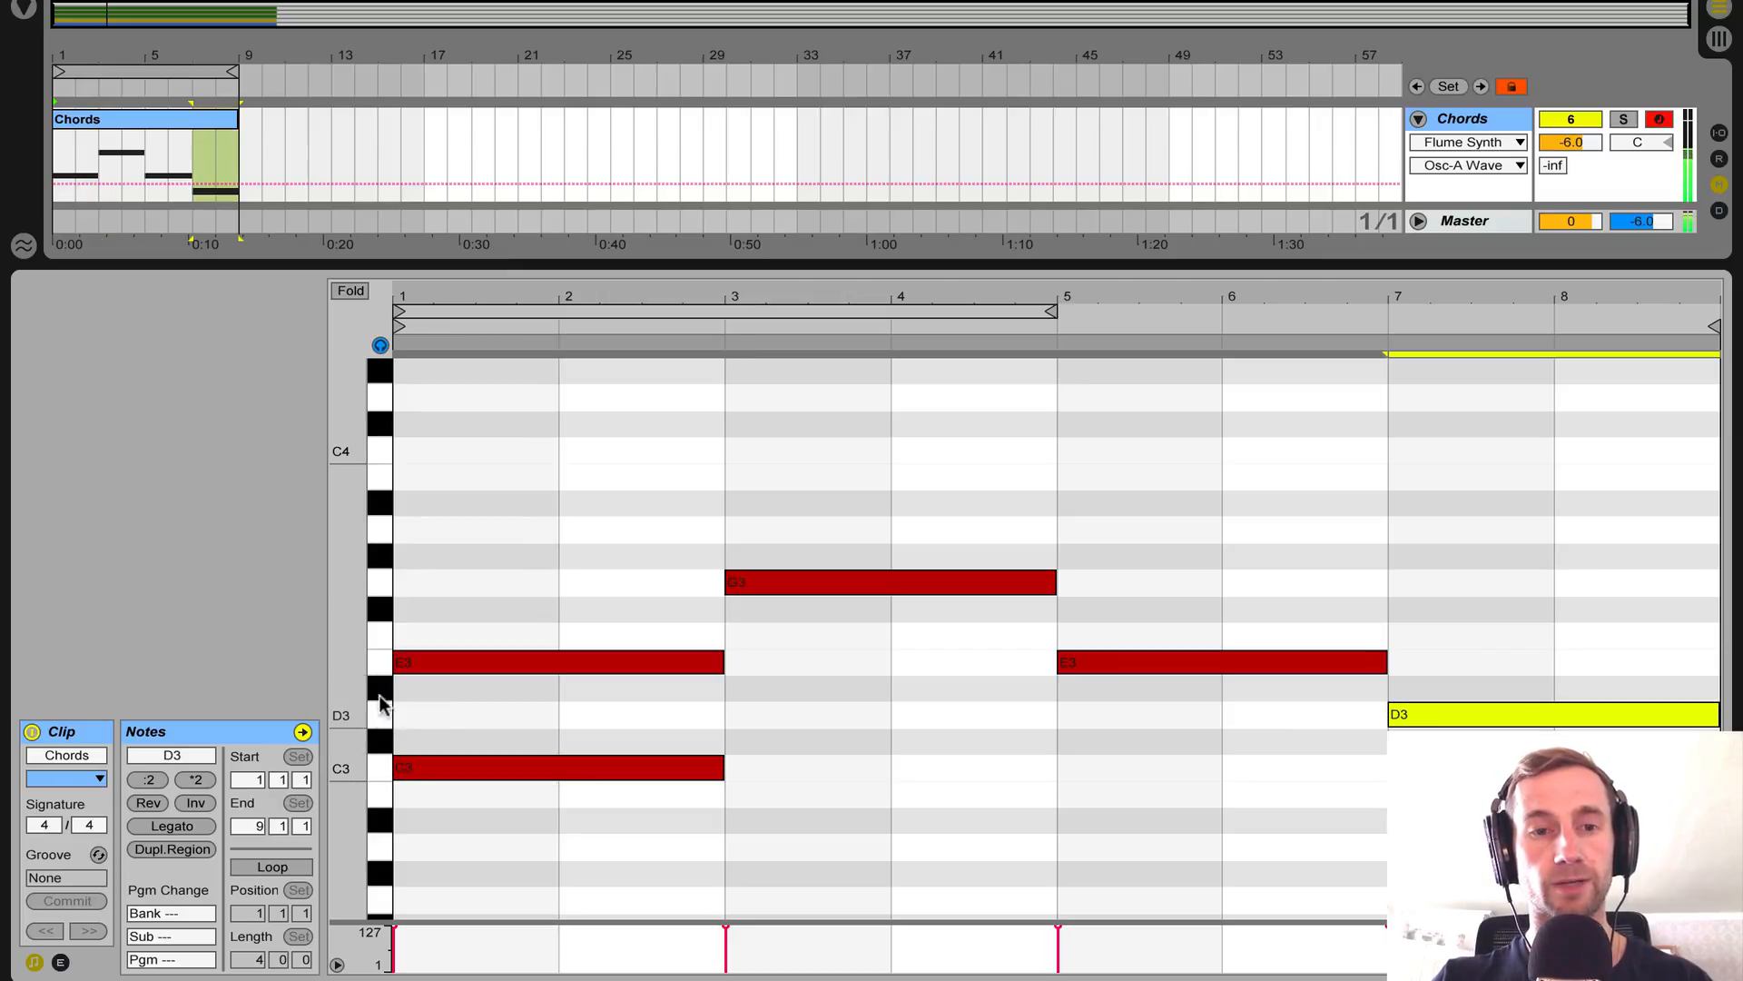
pyautogui.click(382, 663)
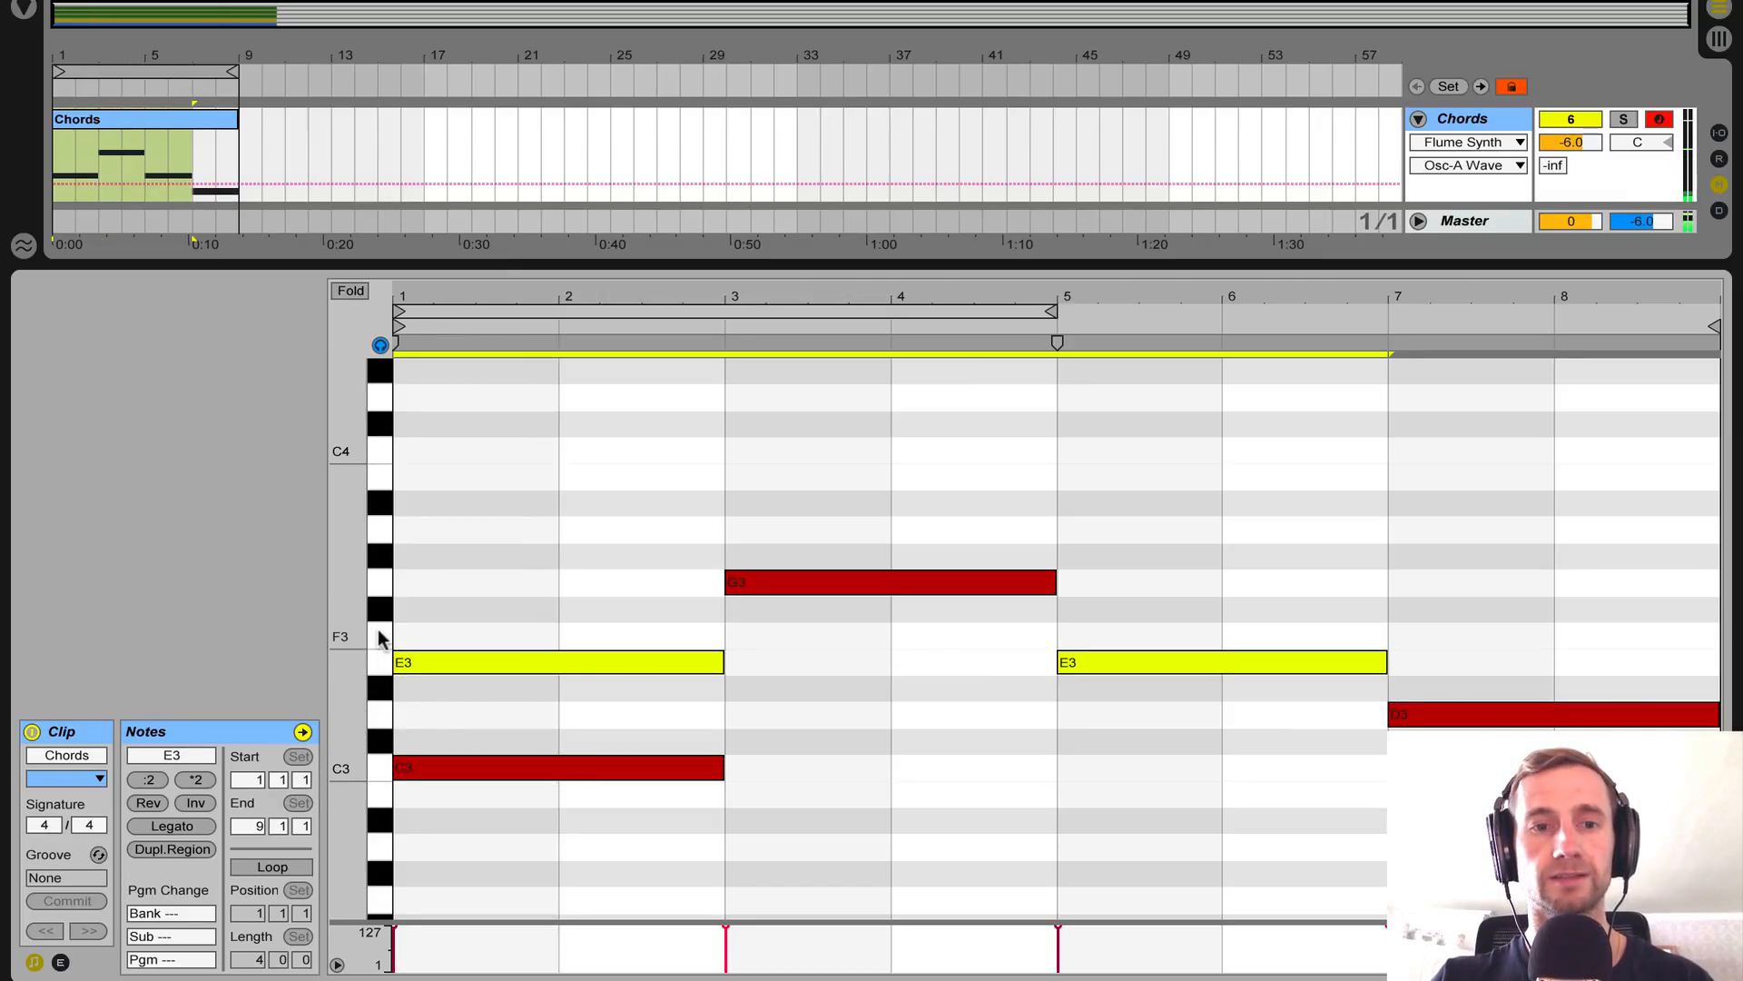
pyautogui.click(379, 632)
pyautogui.click(378, 584)
pyautogui.moveTo(435, 662); pyautogui.dragTo(435, 582)
pyautogui.press('space')
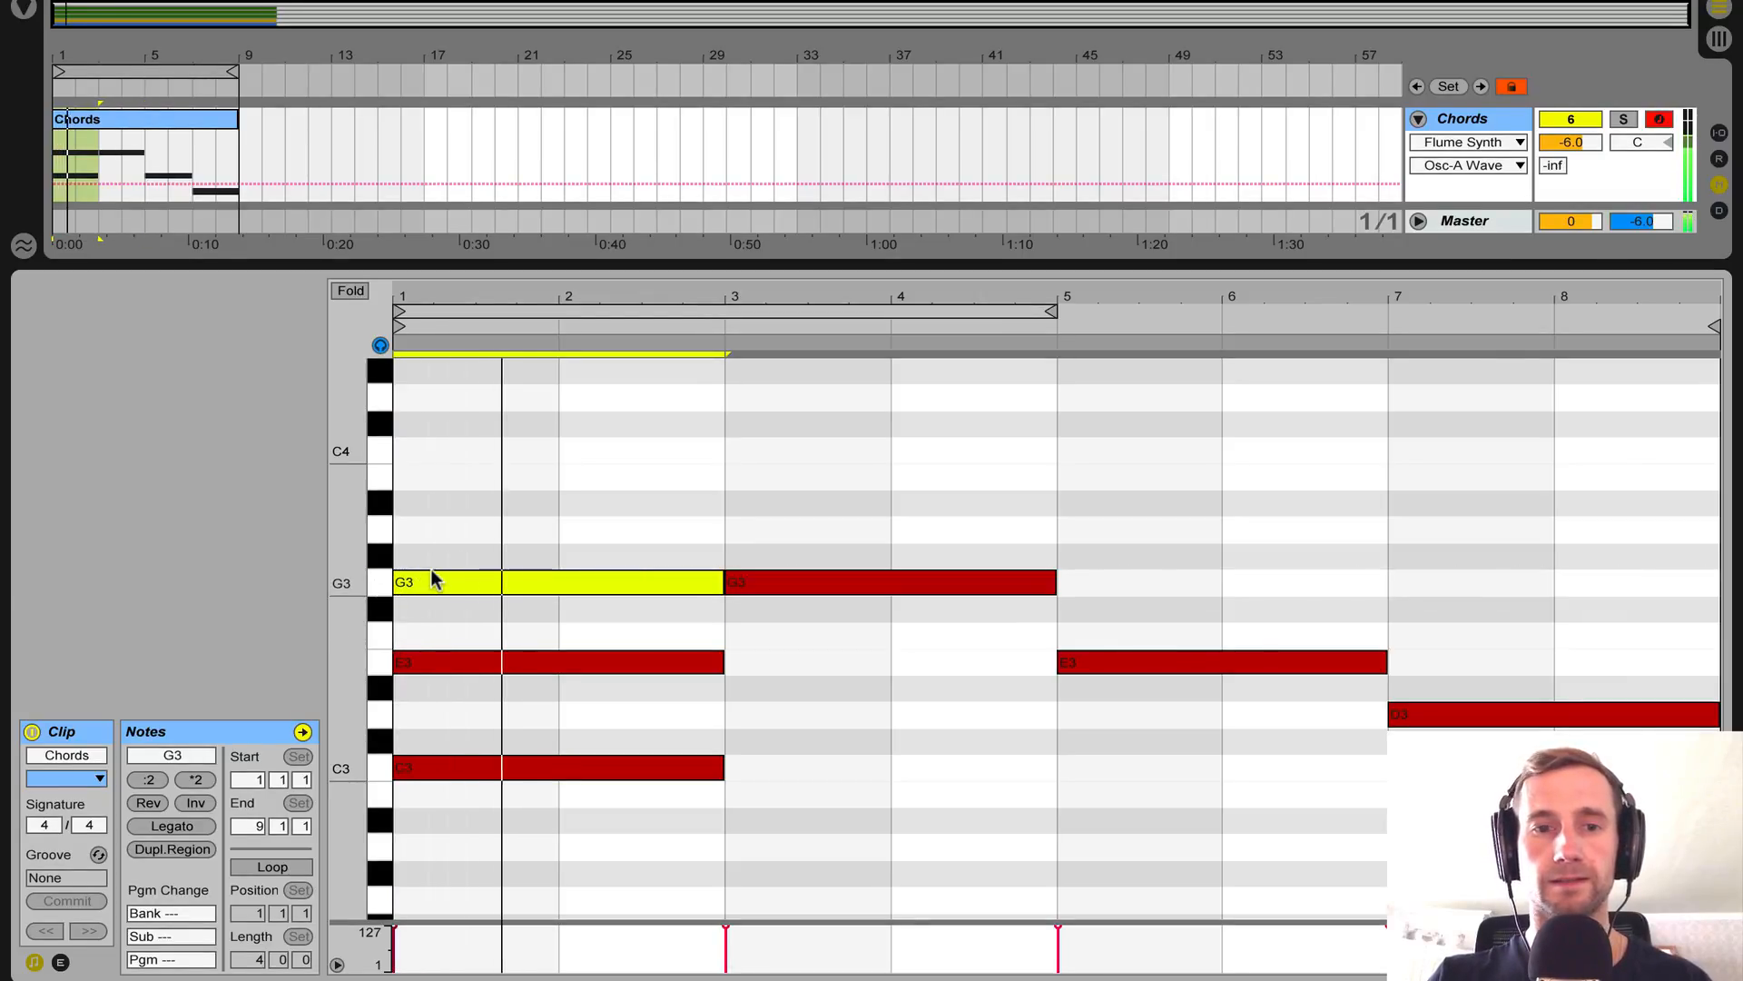
# Add two-bar B3 and D4 notes above the G3 at bar 3, and audition the first two chords.
pyautogui.click(768, 761)
pyautogui.scroll(3, 771, 750)
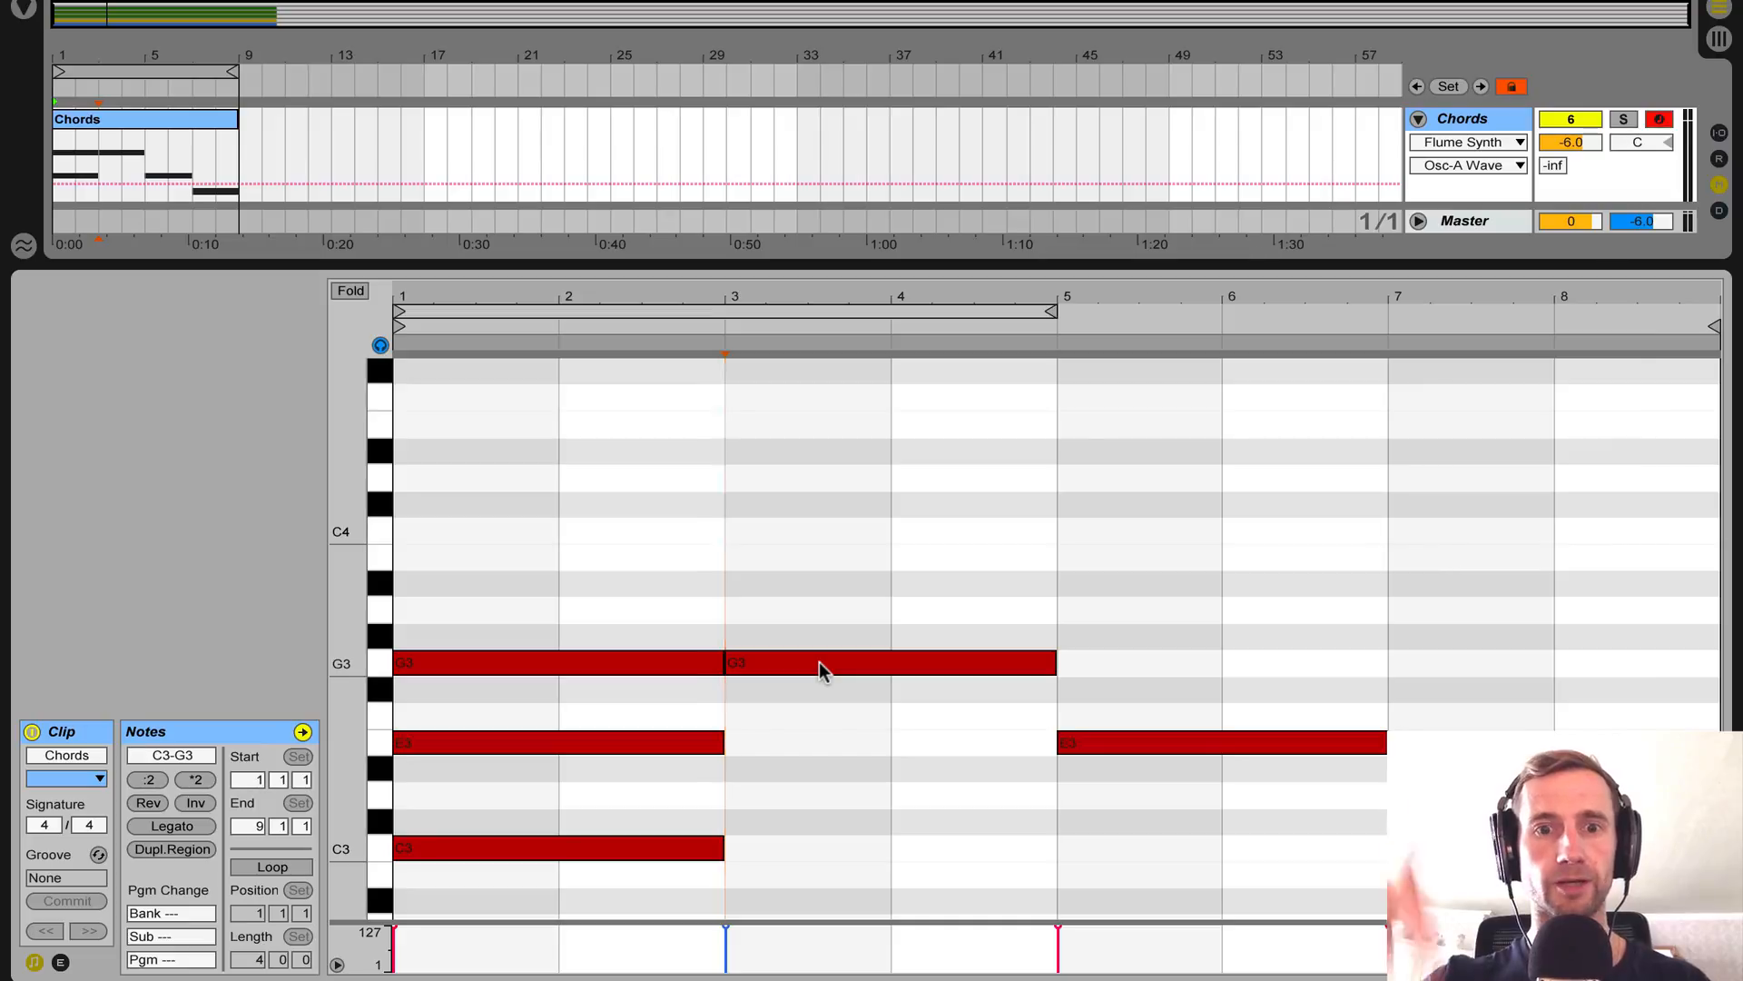
pyautogui.moveTo(819, 661); pyautogui.dragTo(810, 481)
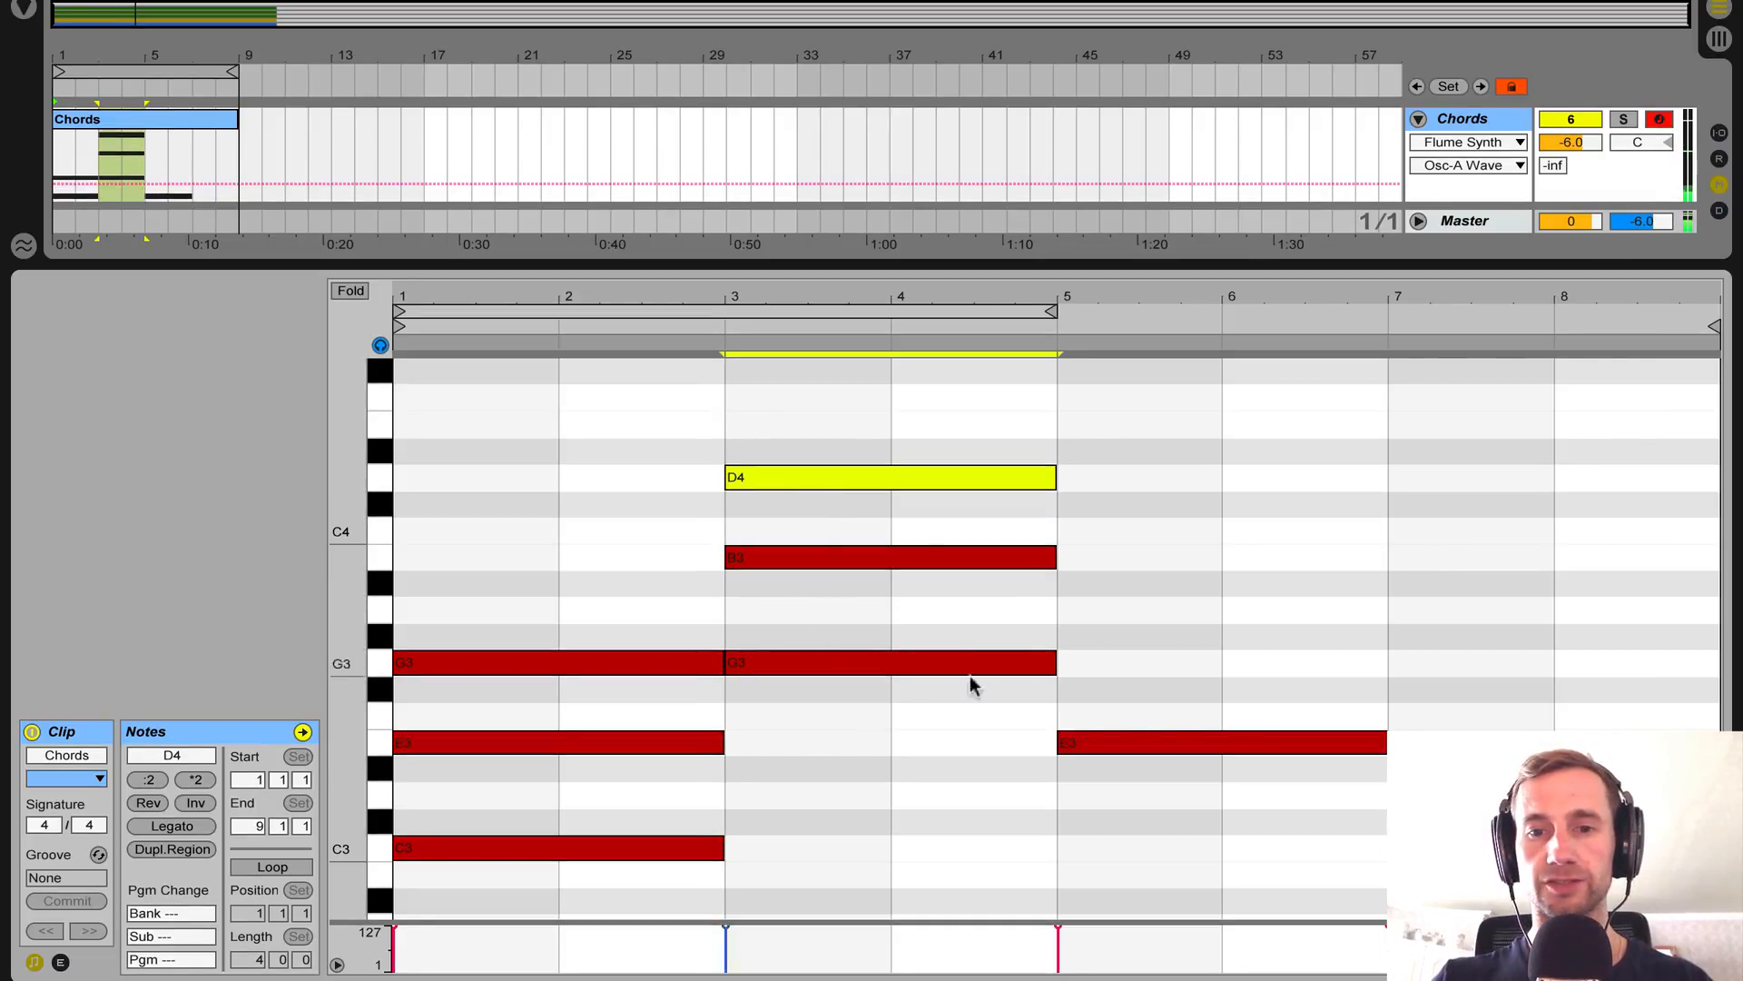
pyautogui.moveTo(635, 894); pyautogui.dragTo(635, 498)
pyautogui.moveTo(875, 767); pyautogui.dragTo(875, 416)
# Complete the remaining chords with G3 and B3 above the E3 at bar 5, and F#3 and A3 above the D3 at bar 7.
pyautogui.moveTo(1211, 743); pyautogui.dragTo(1206, 576)
pyautogui.moveTo(1183, 798); pyautogui.dragTo(1185, 306)
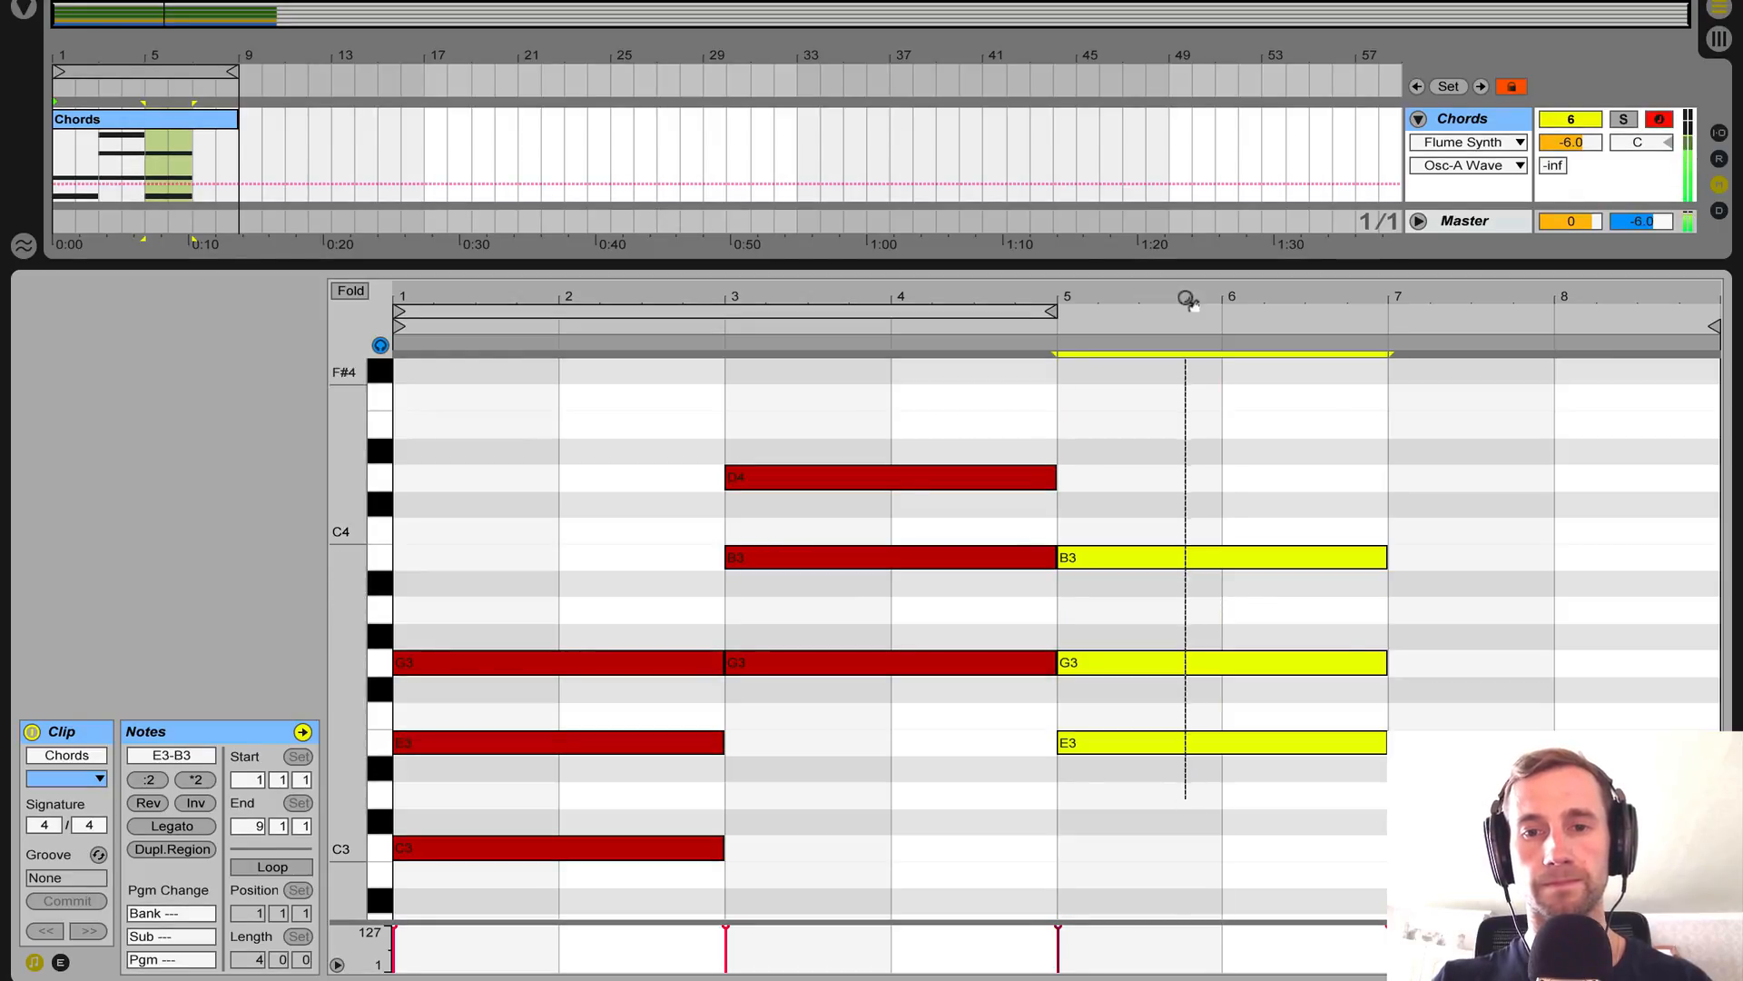
pyautogui.doubleClick(1461, 717)
pyautogui.moveTo(1462, 716); pyautogui.dragTo(1457, 606)
pyautogui.press('space')
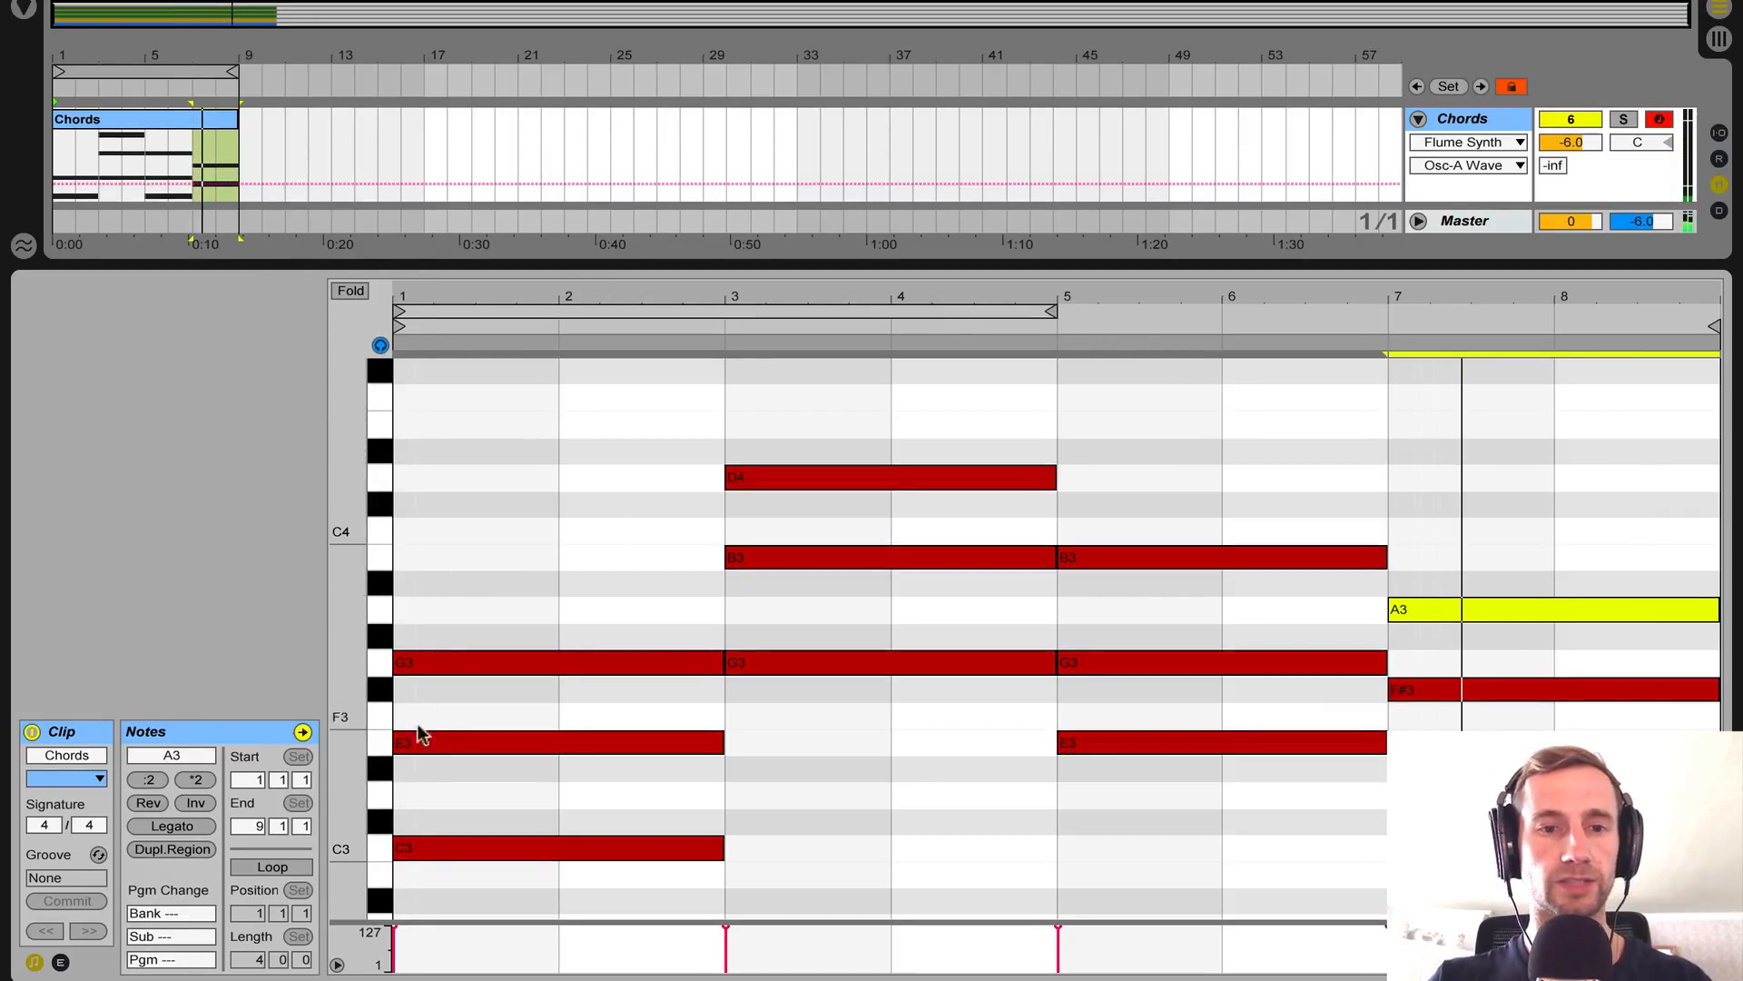
pyautogui.click(400, 803)
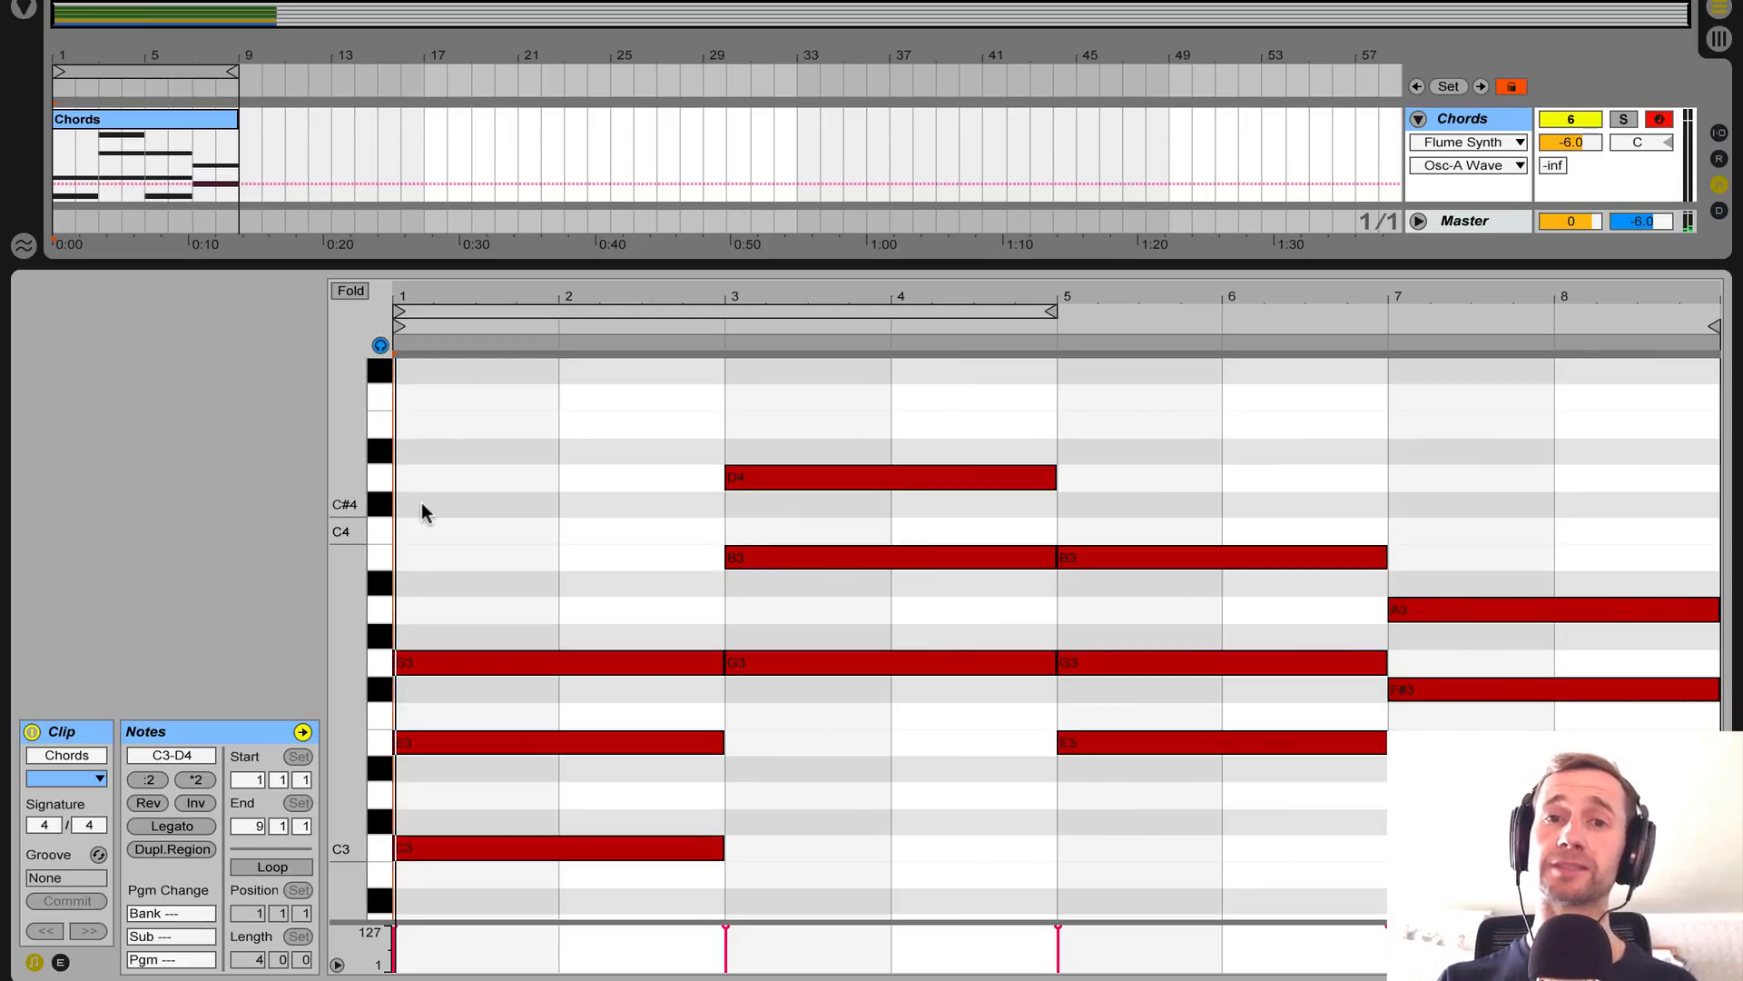
# Duplicate the four root notes C3, G3, E3 and D3 one octave lower as bass notes, and play the progression back.
pyautogui.click(673, 848)
pyautogui.keyDown('shift'); pyautogui.click(875, 663); pyautogui.keyUp('shift')
pyautogui.keyDown('shift'); pyautogui.click(1321, 742); pyautogui.keyUp('shift')
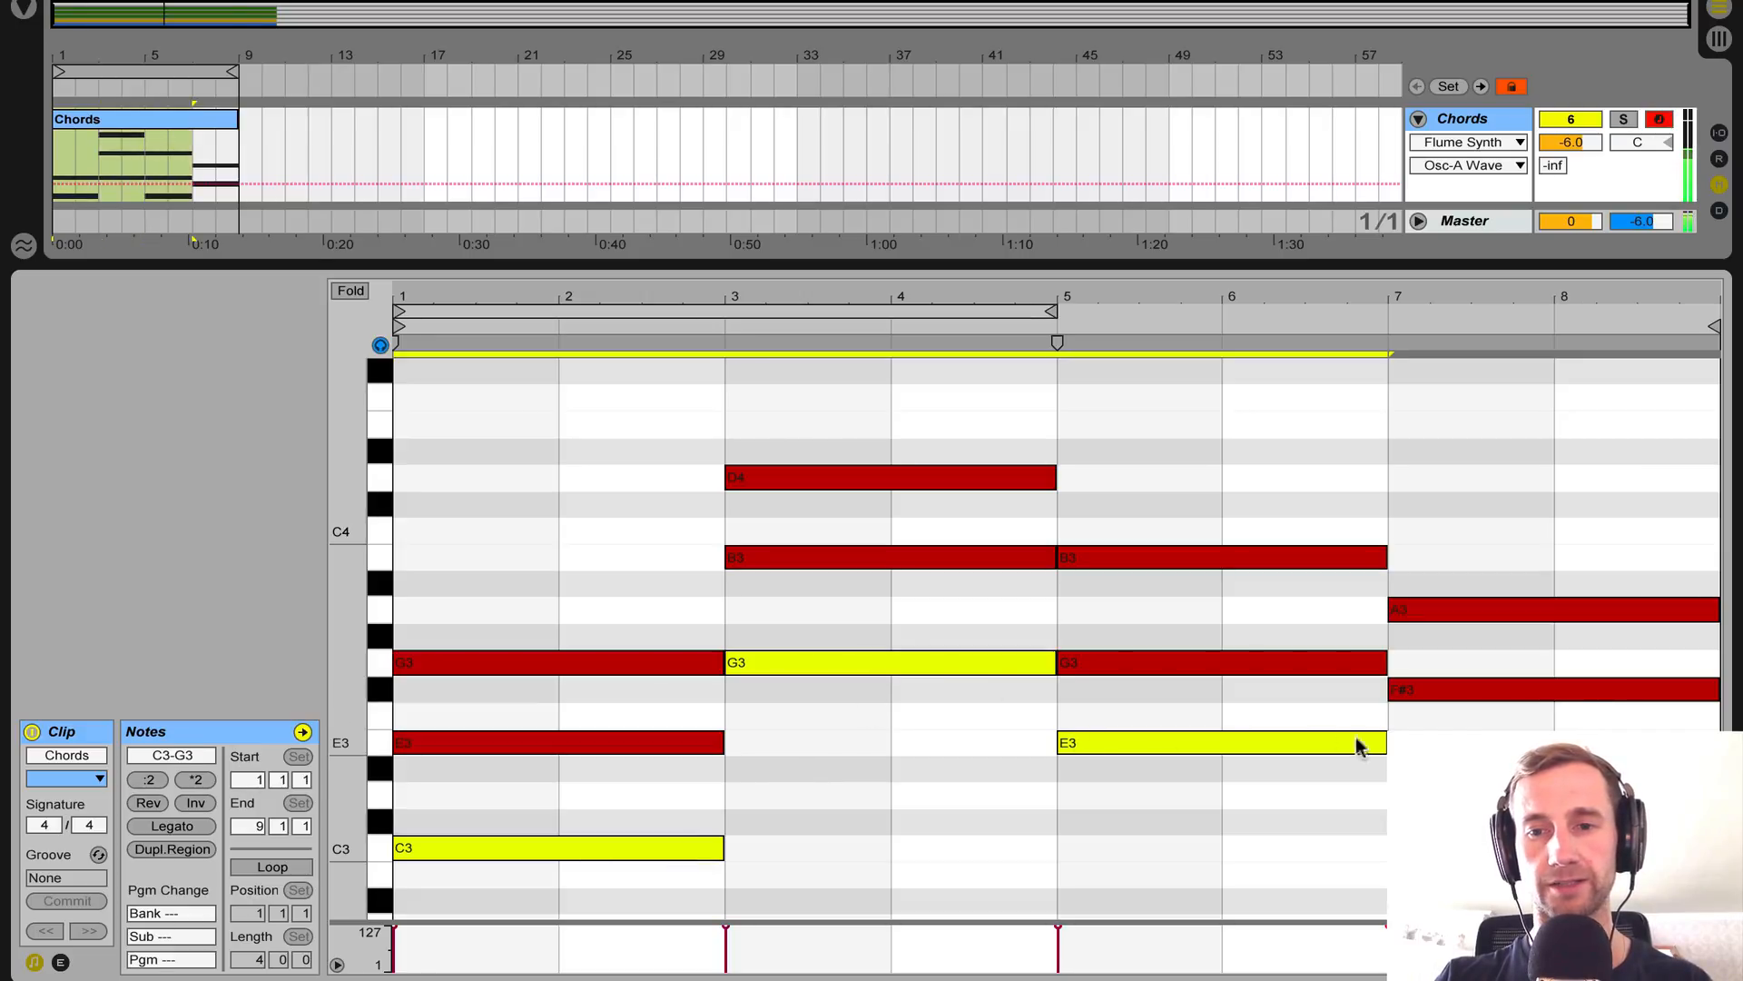
pyautogui.scroll(-4, 953, 660)
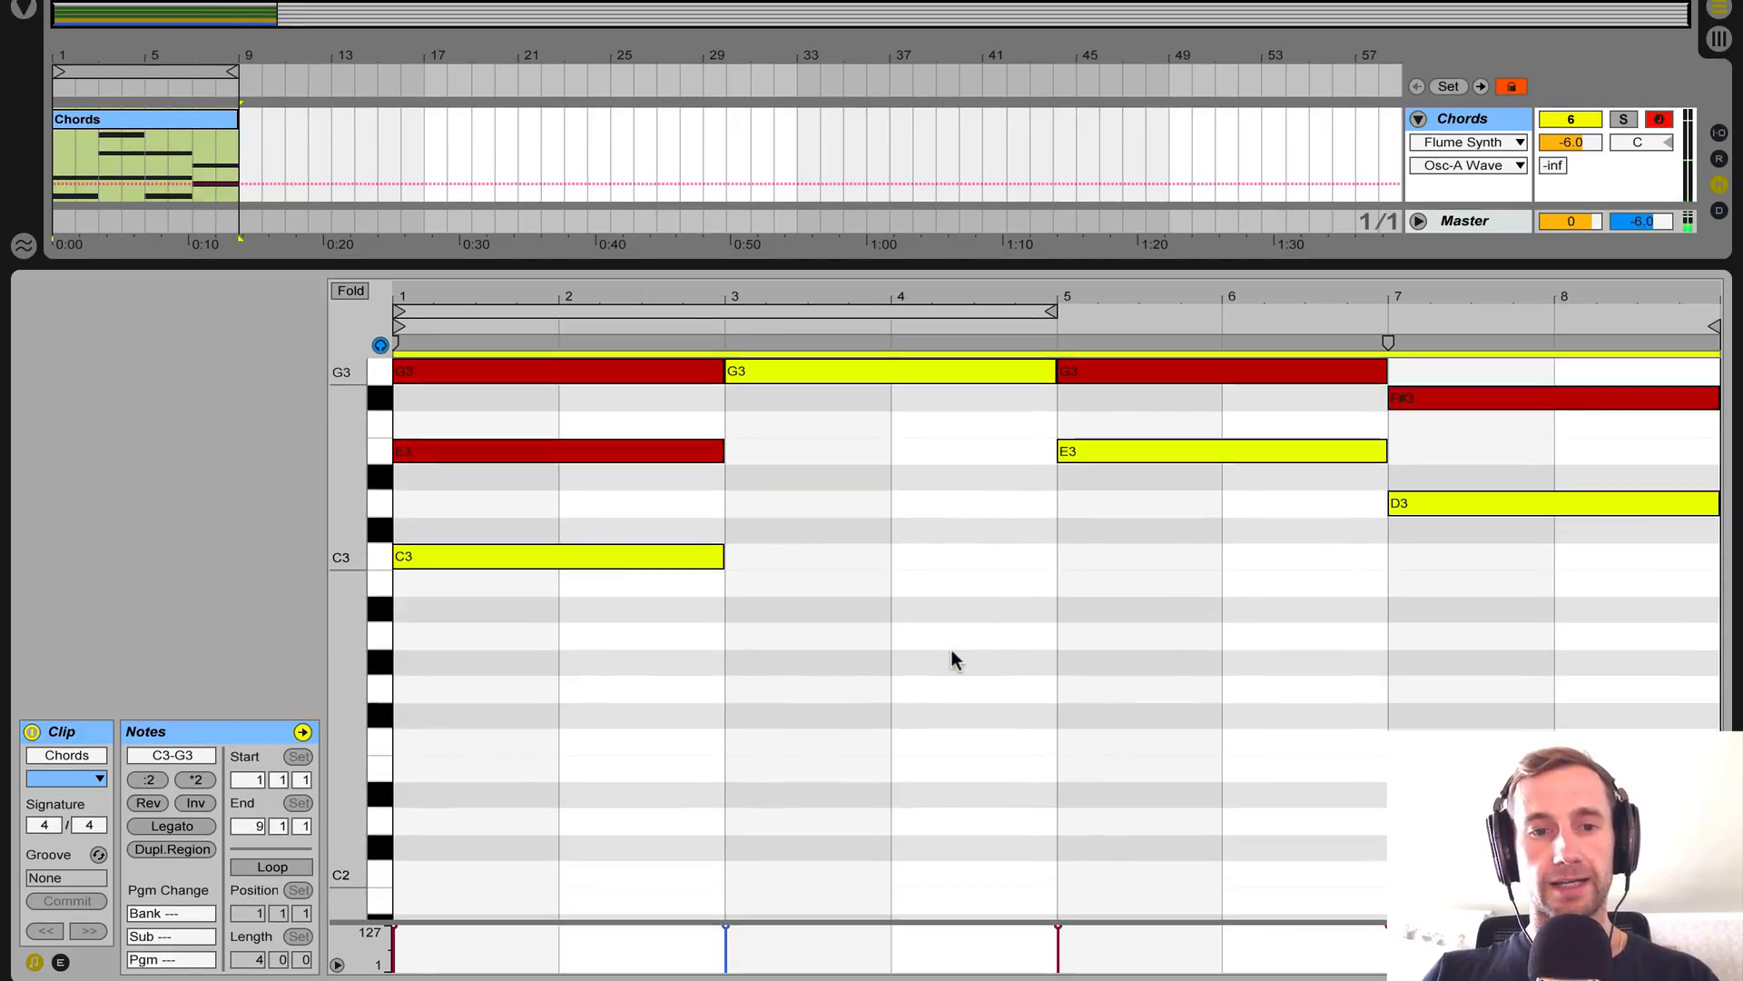
pyautogui.moveTo(642, 556); pyautogui.dragTo(647, 583)
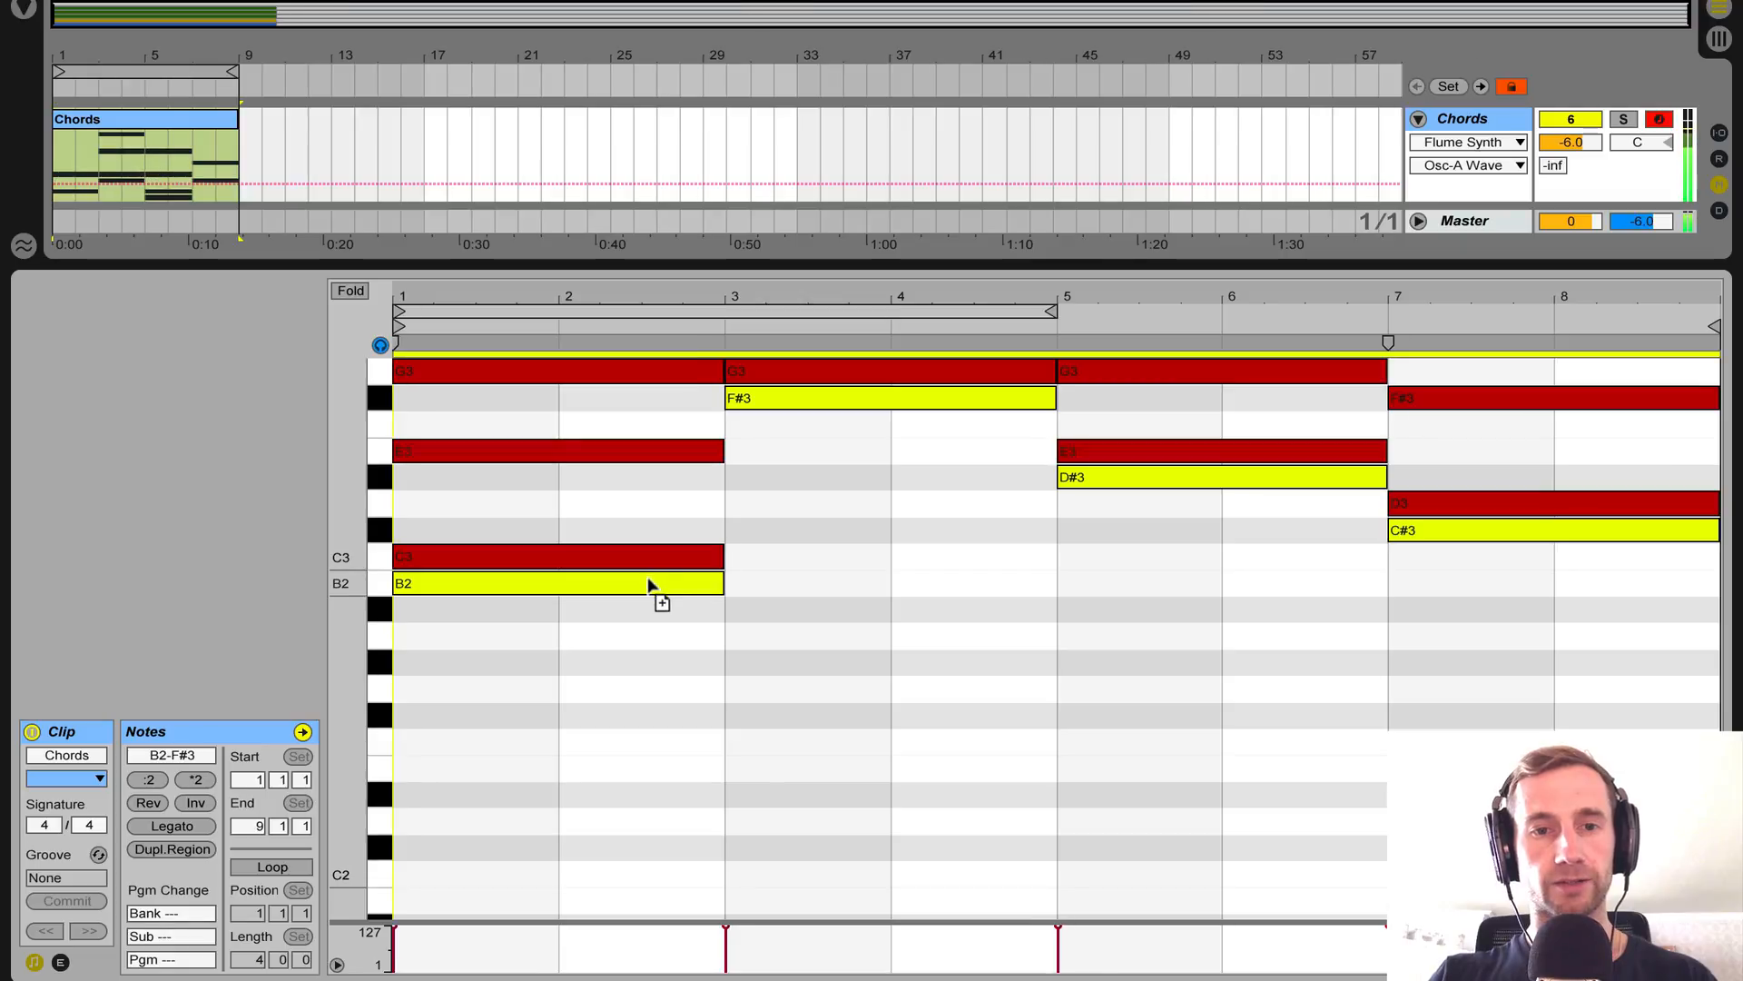
pyautogui.hotkey('shift', 'Down')
pyautogui.press('Up')
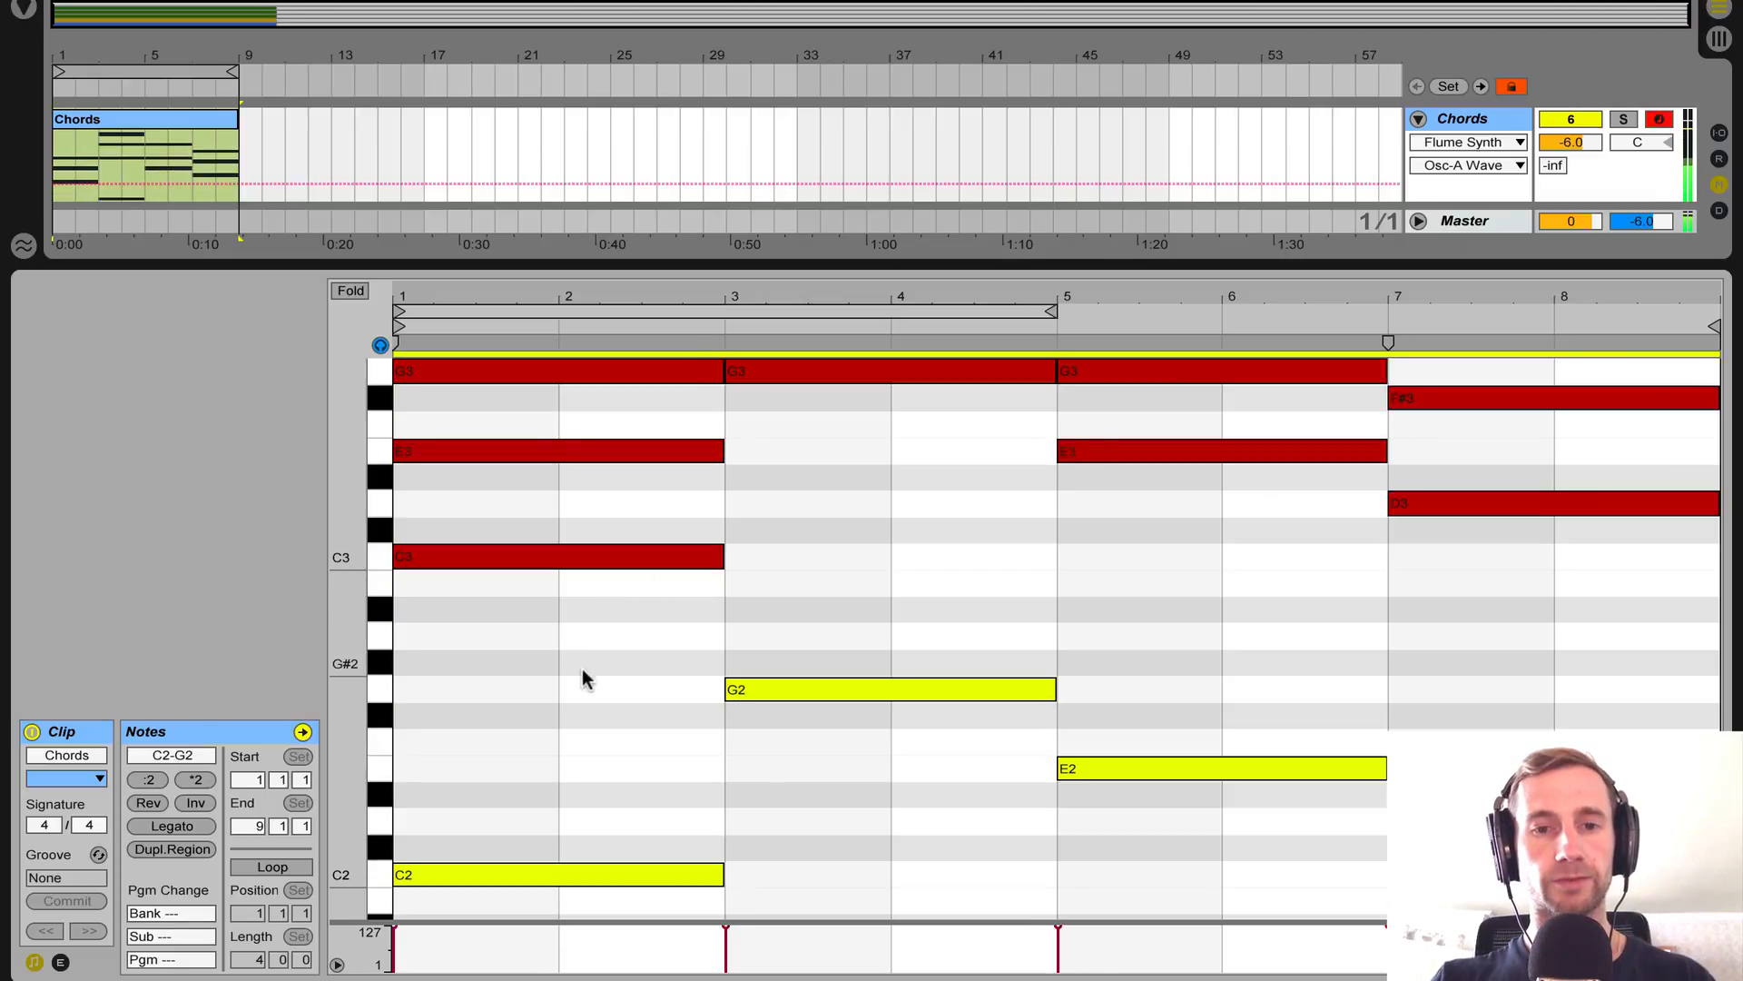
pyautogui.press('space')
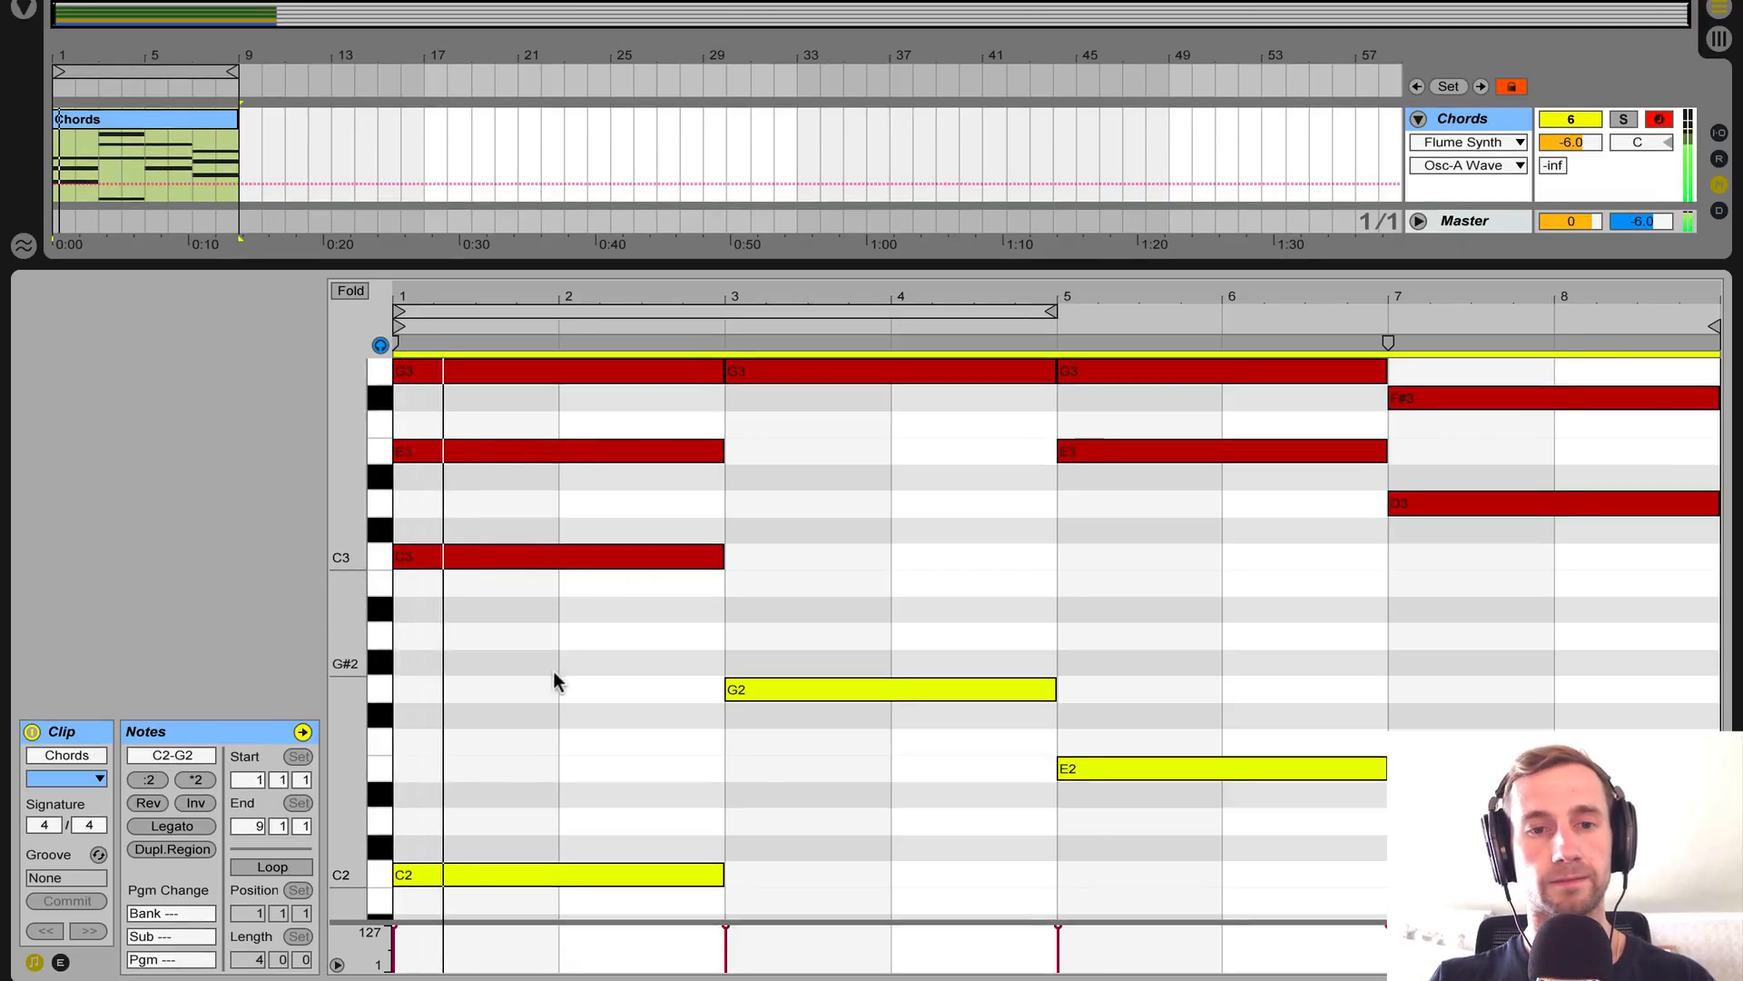
pyautogui.click(556, 672)
# Add a two-bar B3 above the first chord's G3 at bar 1, and play the chord back.
pyautogui.click(494, 558)
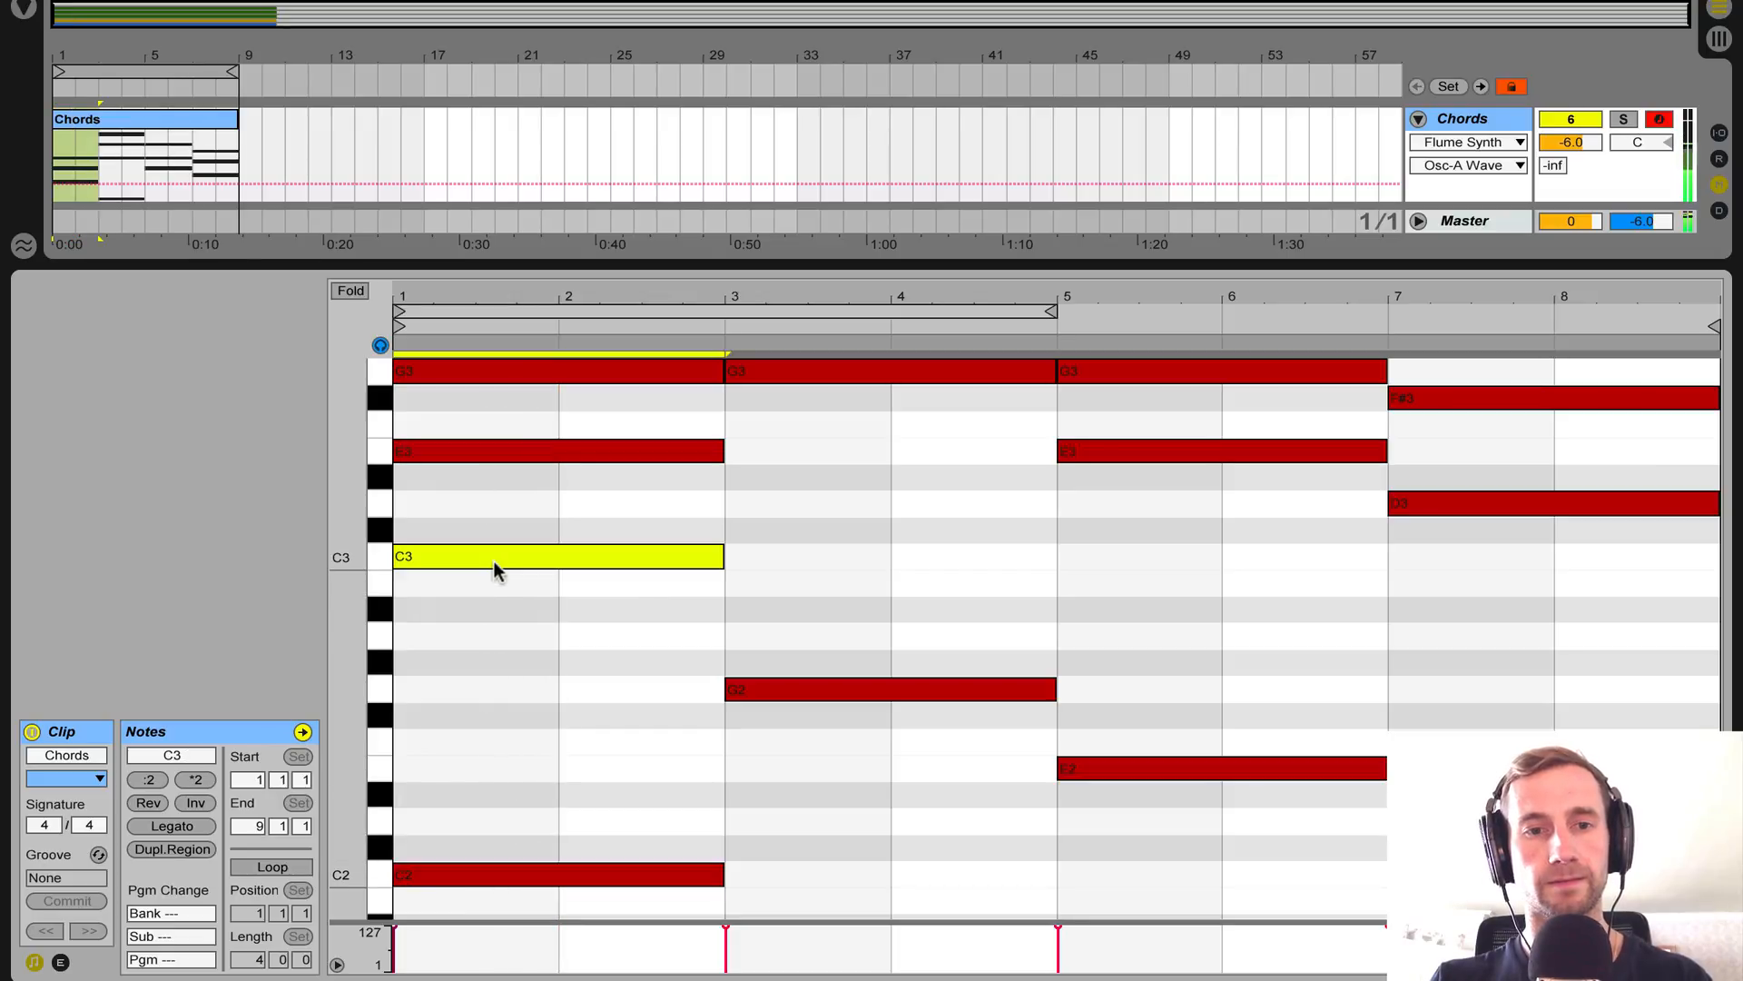
pyautogui.scroll(5, 496, 626)
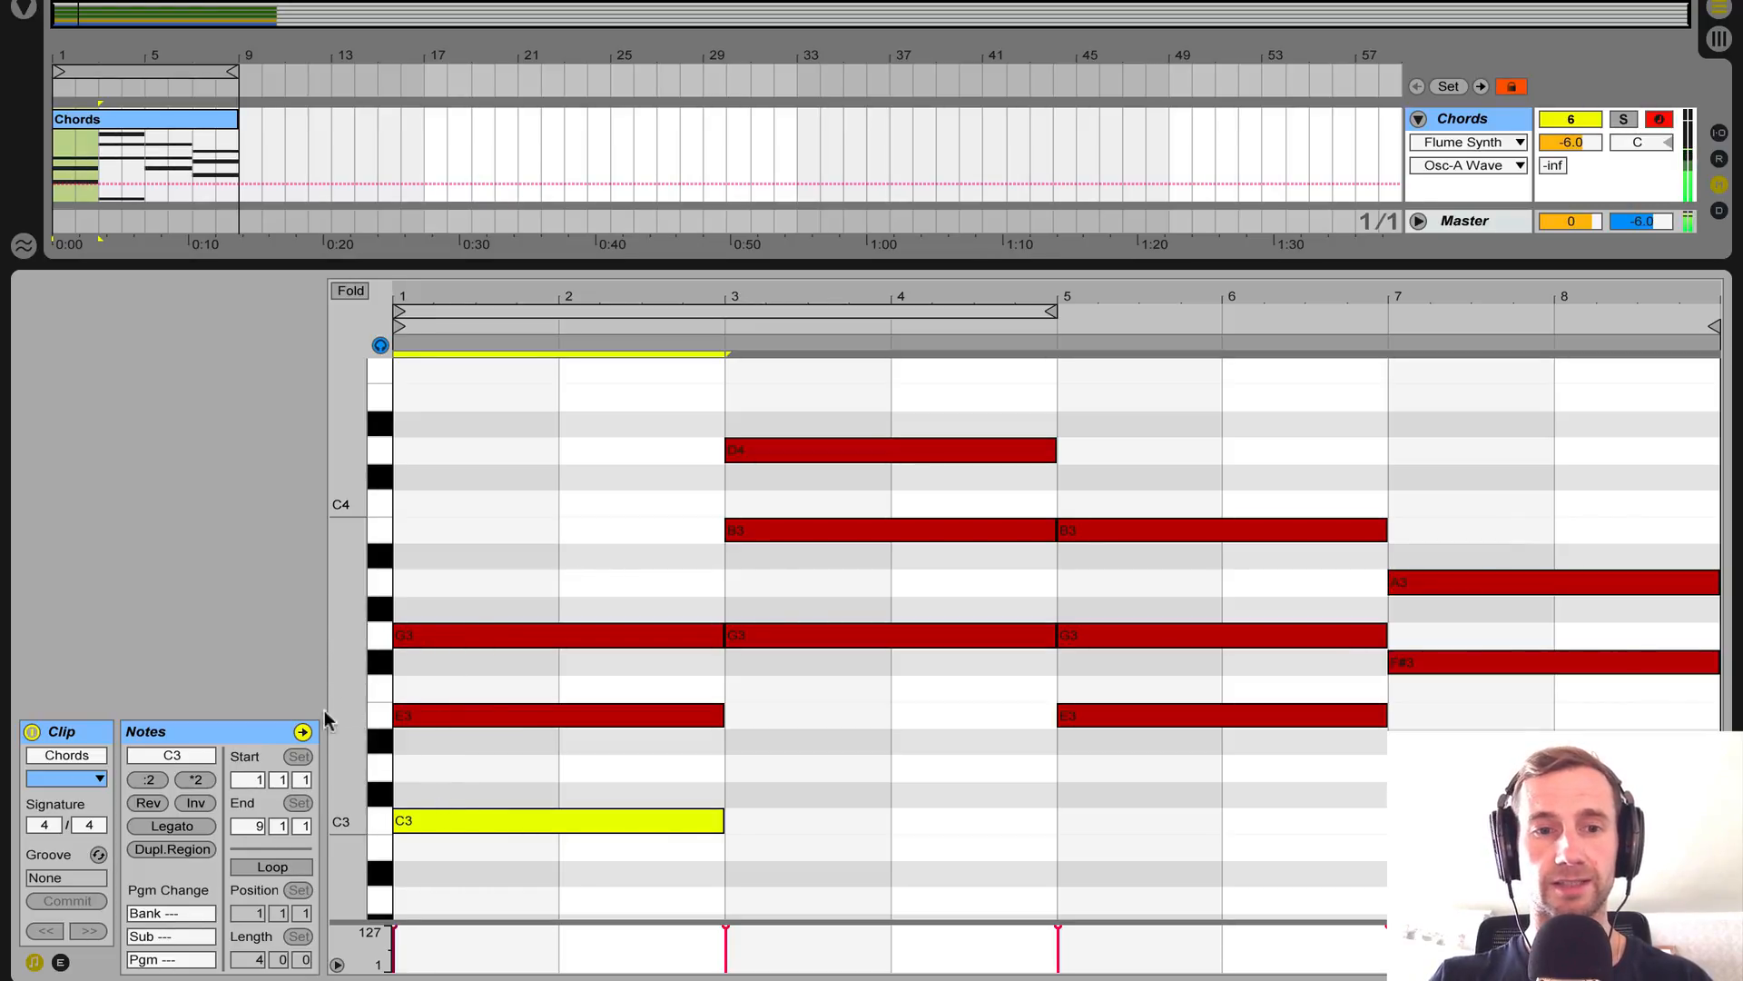
pyautogui.click(484, 715)
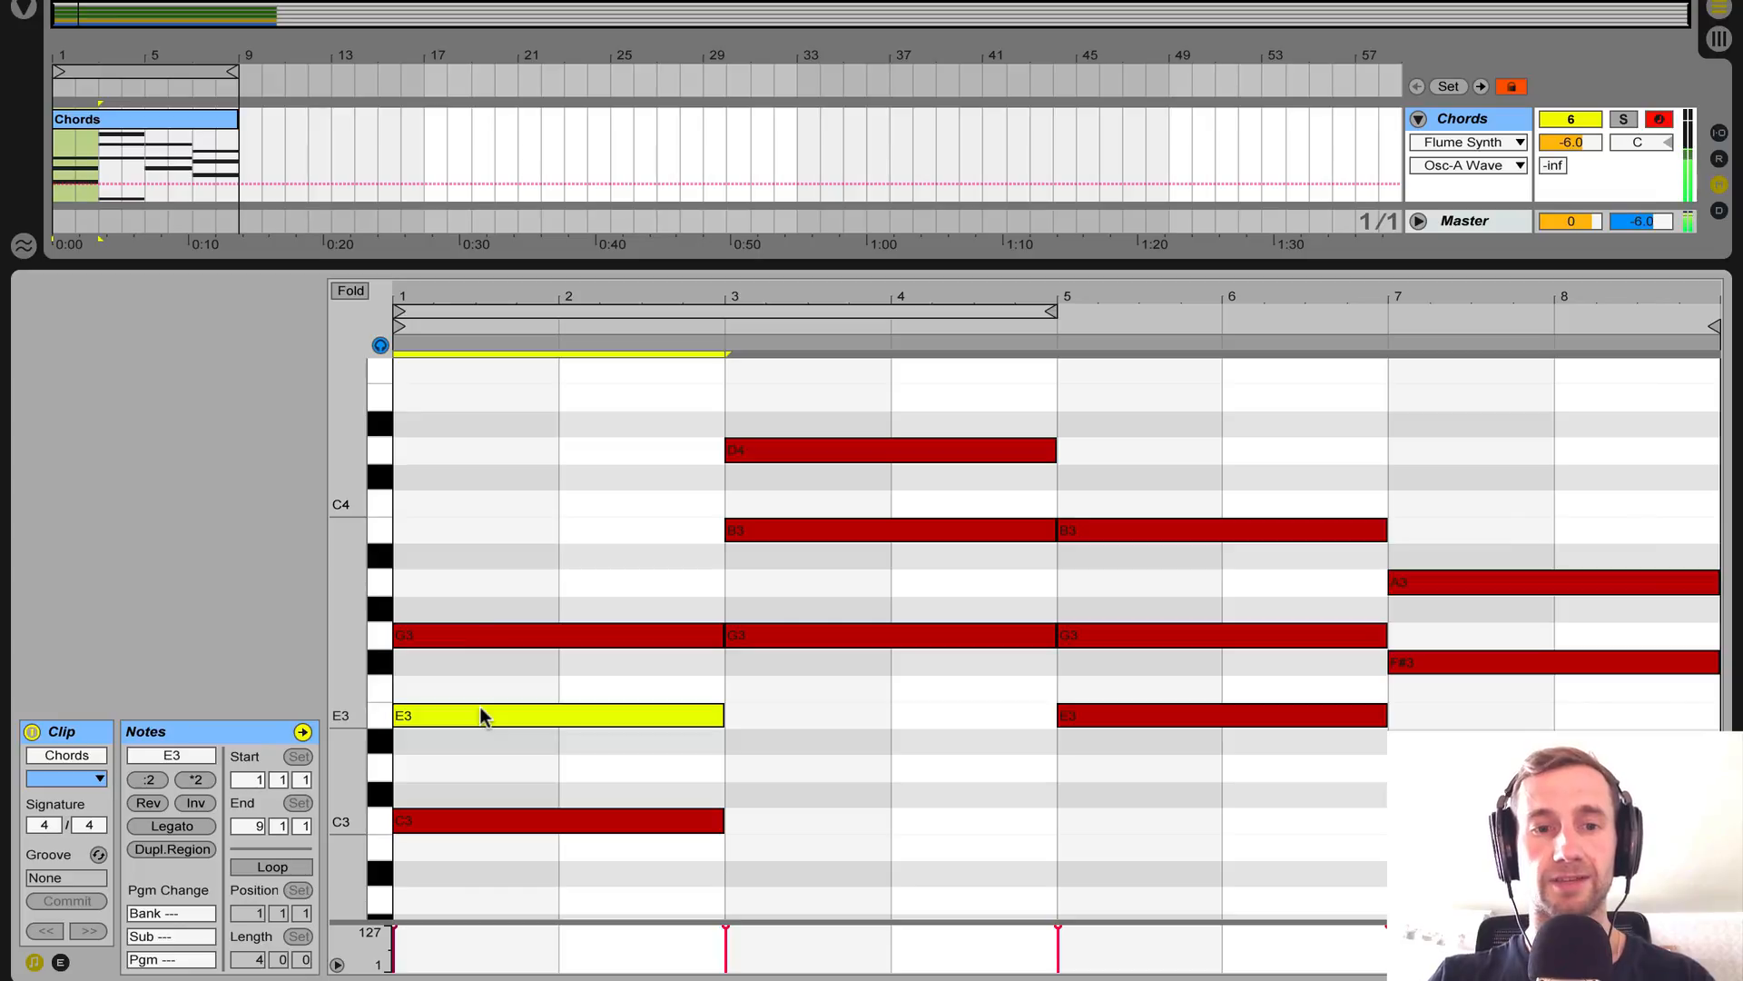
pyautogui.click(462, 641)
pyautogui.moveTo(460, 644); pyautogui.dragTo(457, 525)
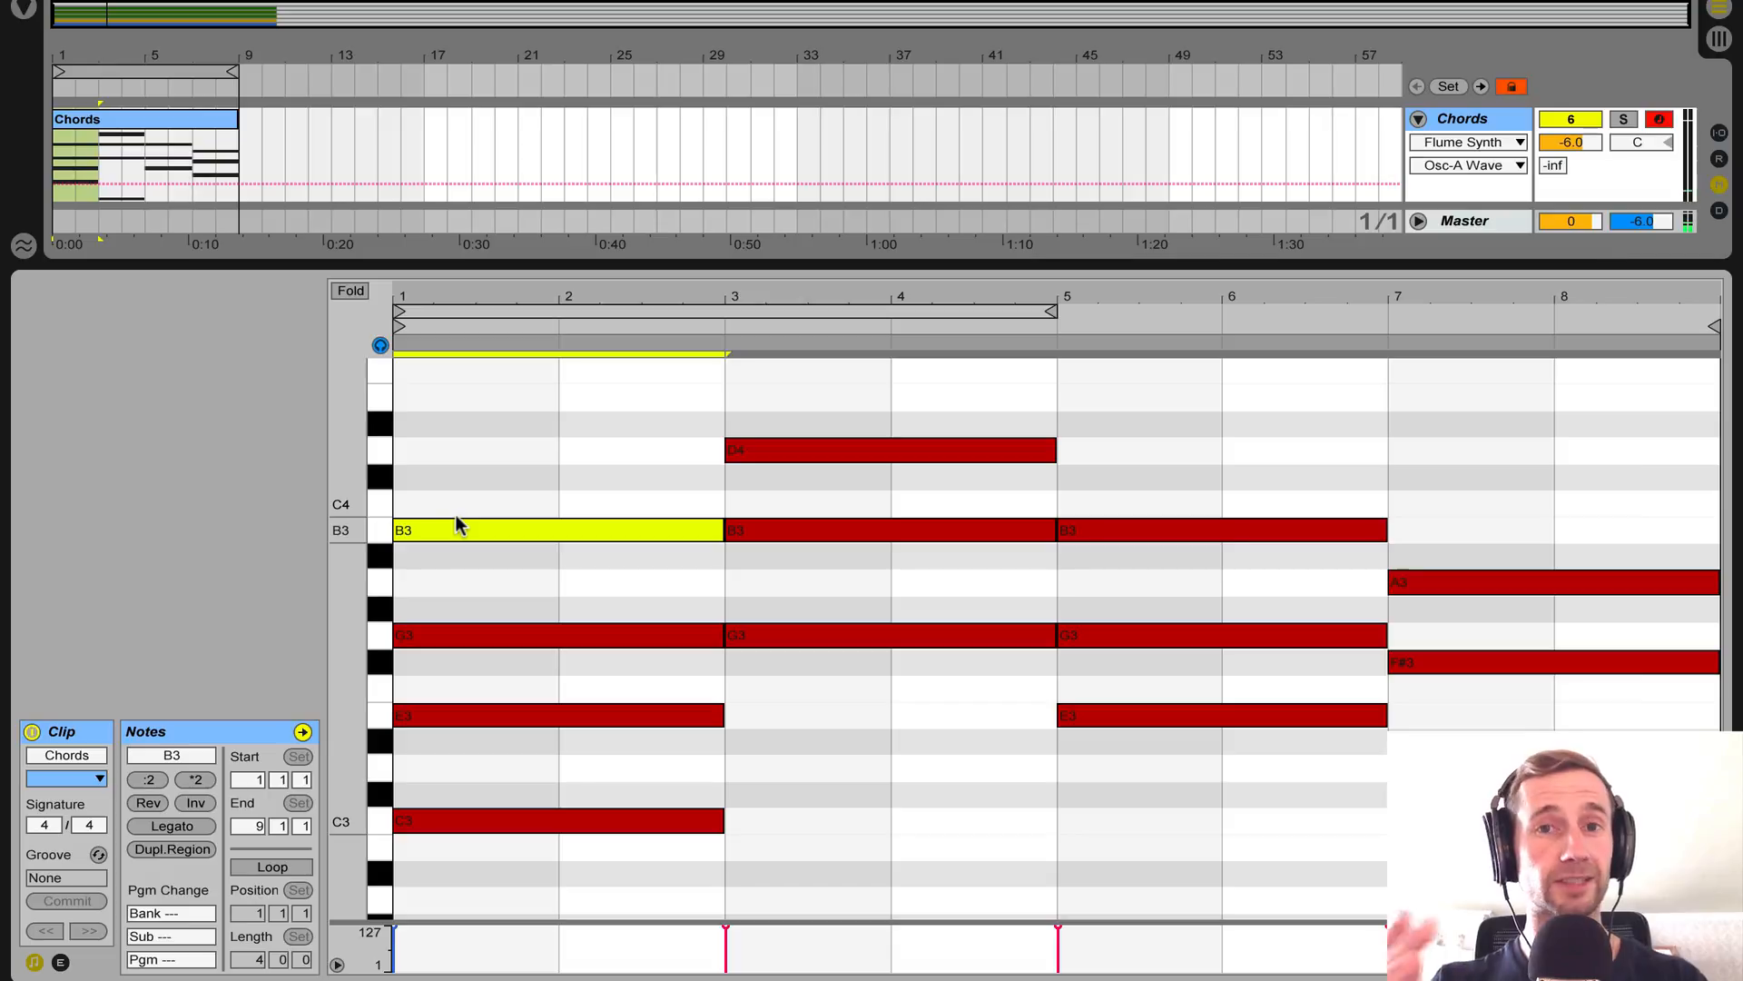
pyautogui.press('space')
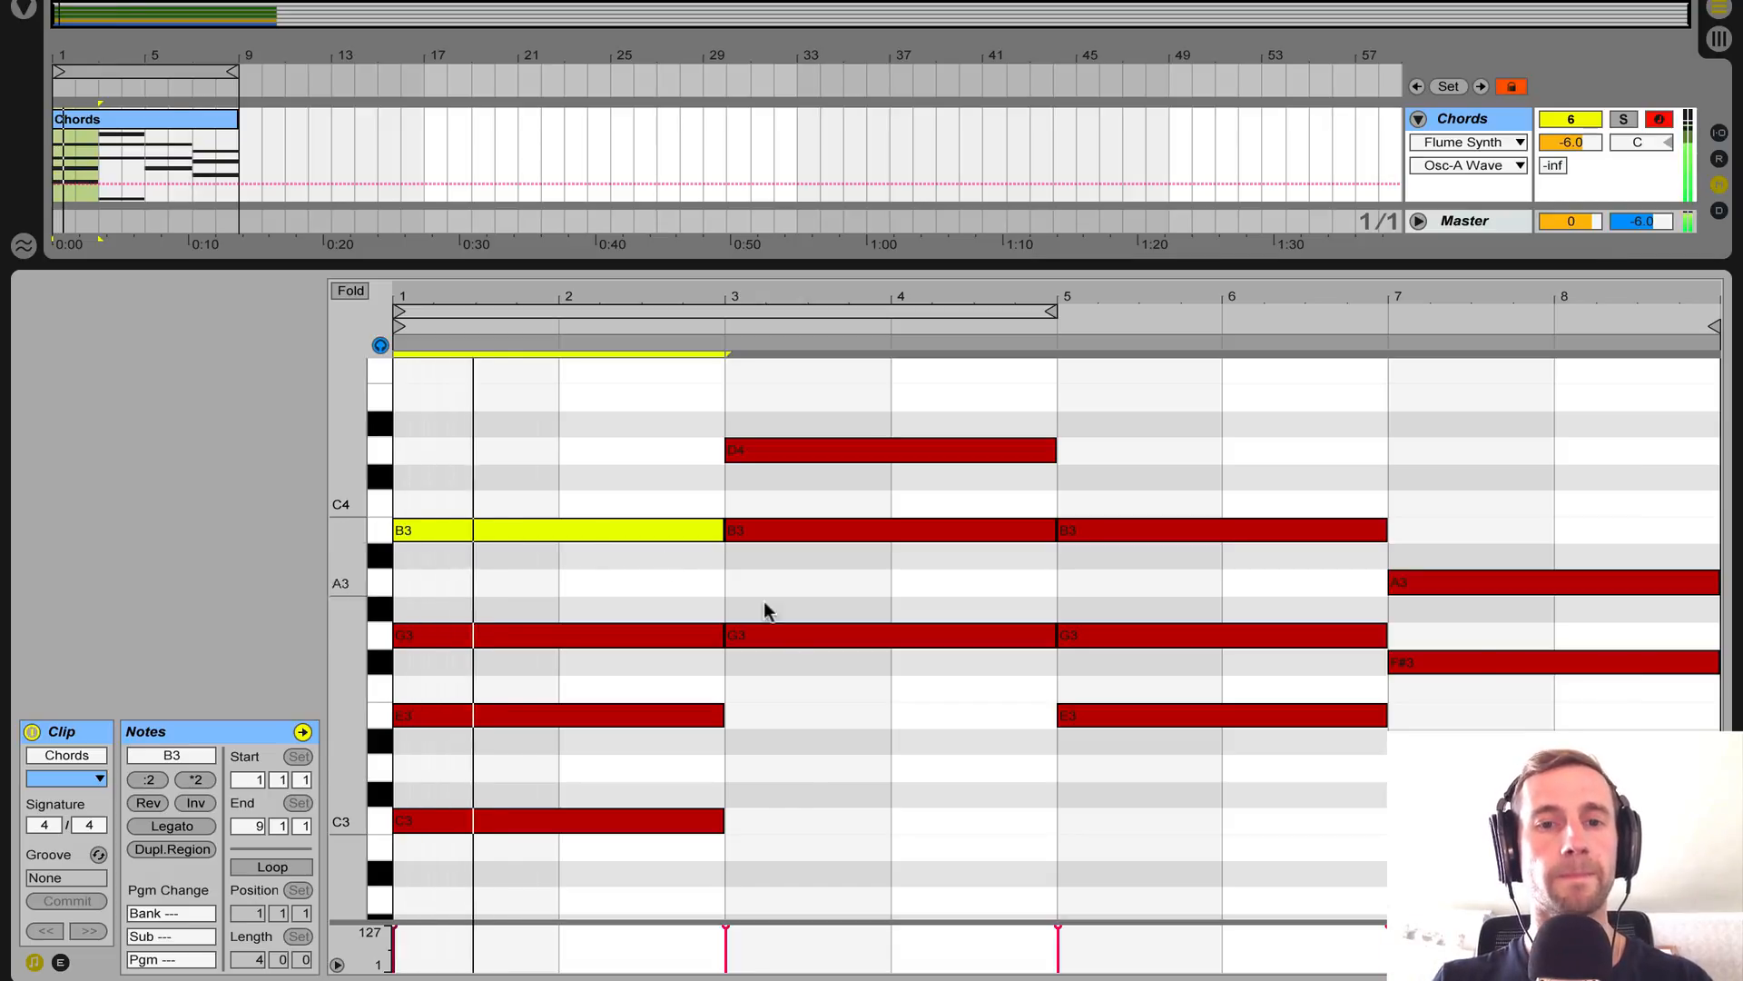
pyautogui.click(775, 794)
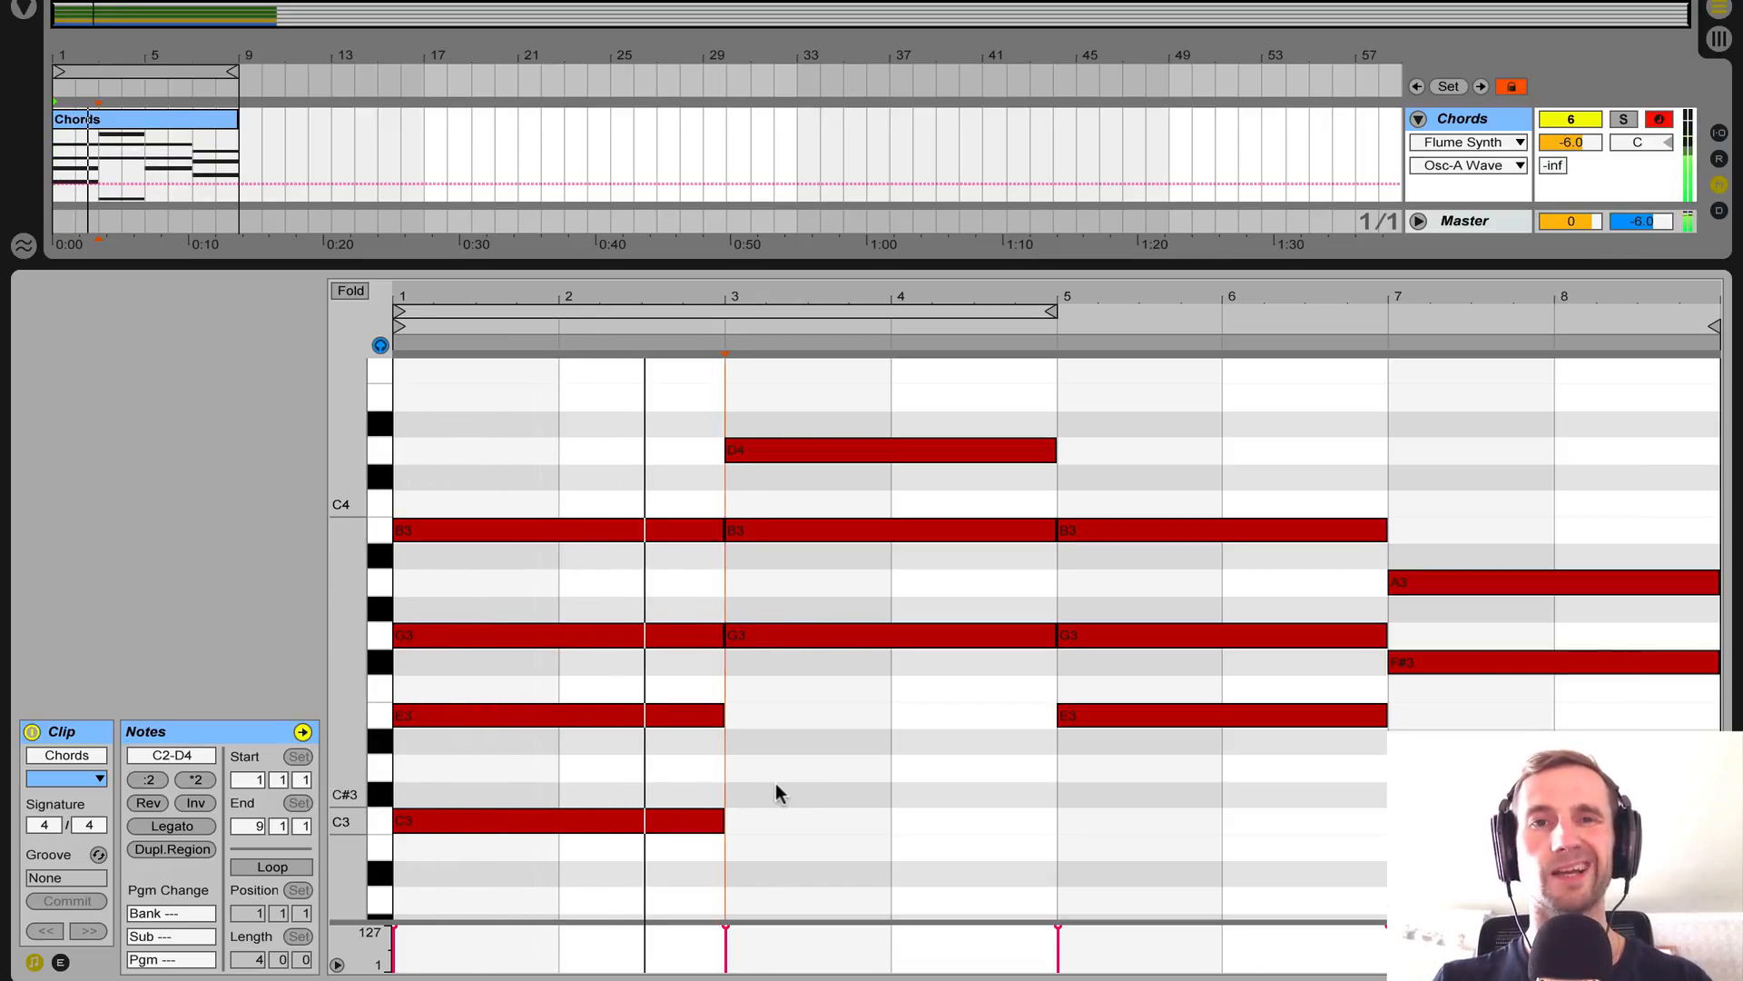
# Lower the first chord's C3 by one semitone to B2, and play the chord back.
pyautogui.click(506, 824)
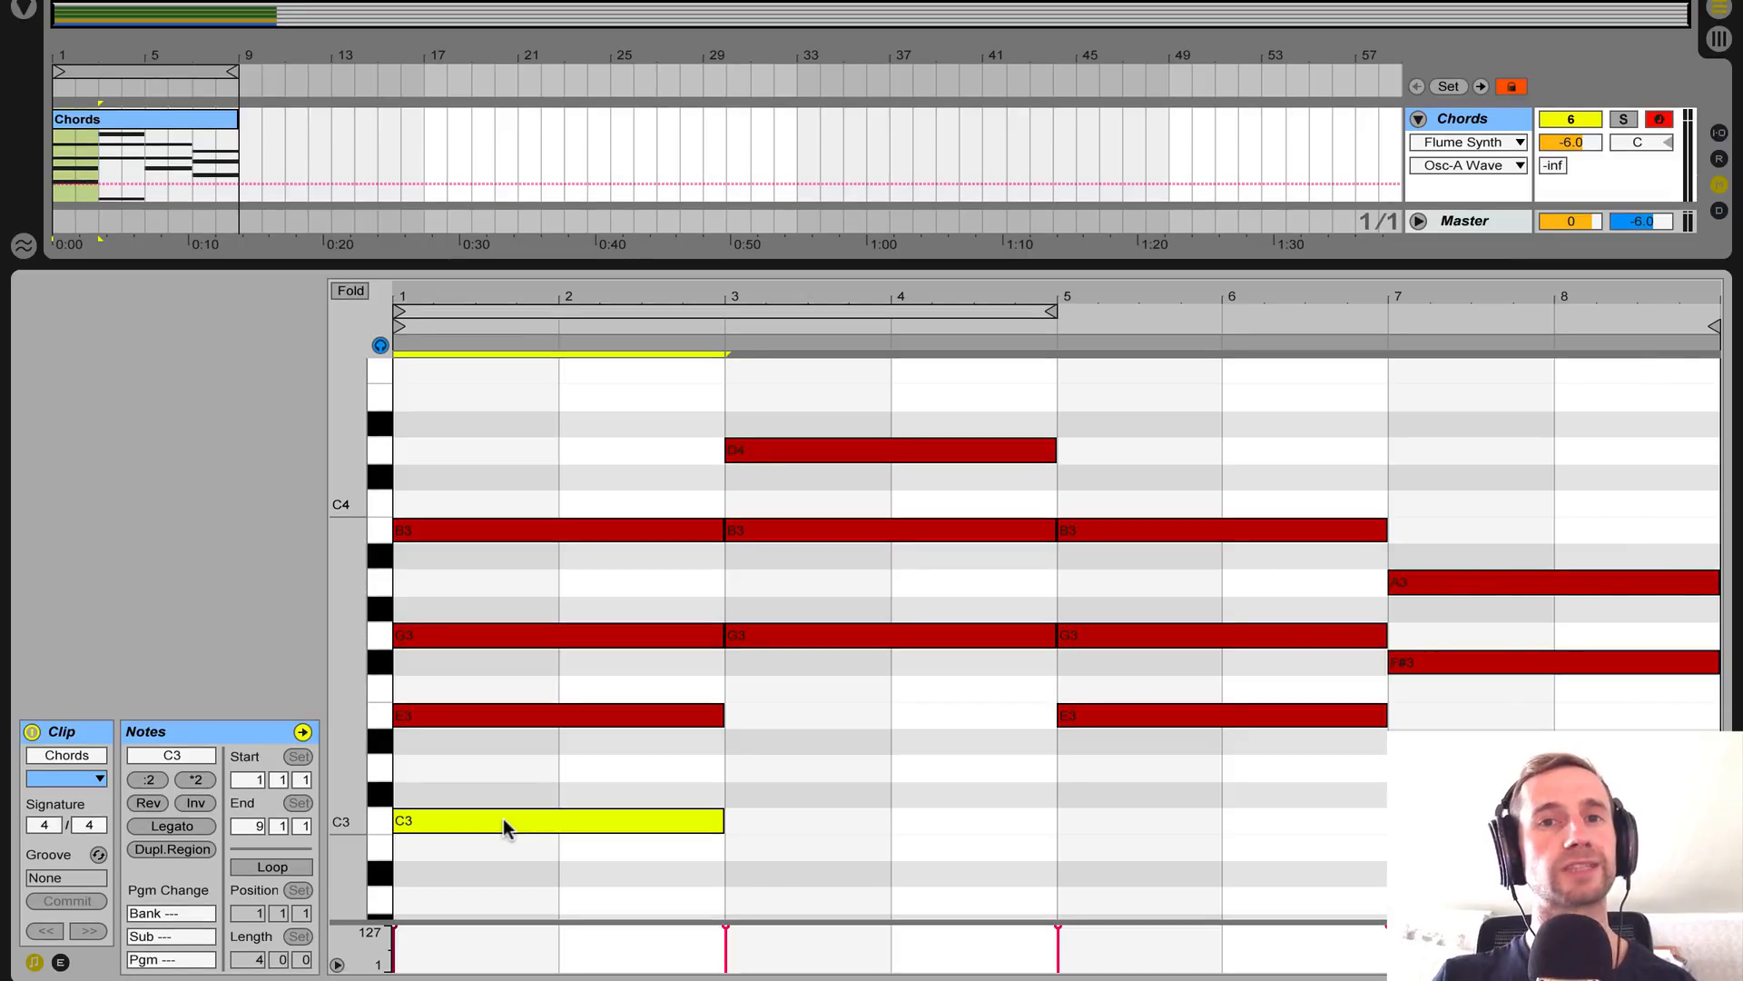
pyautogui.press('Down')
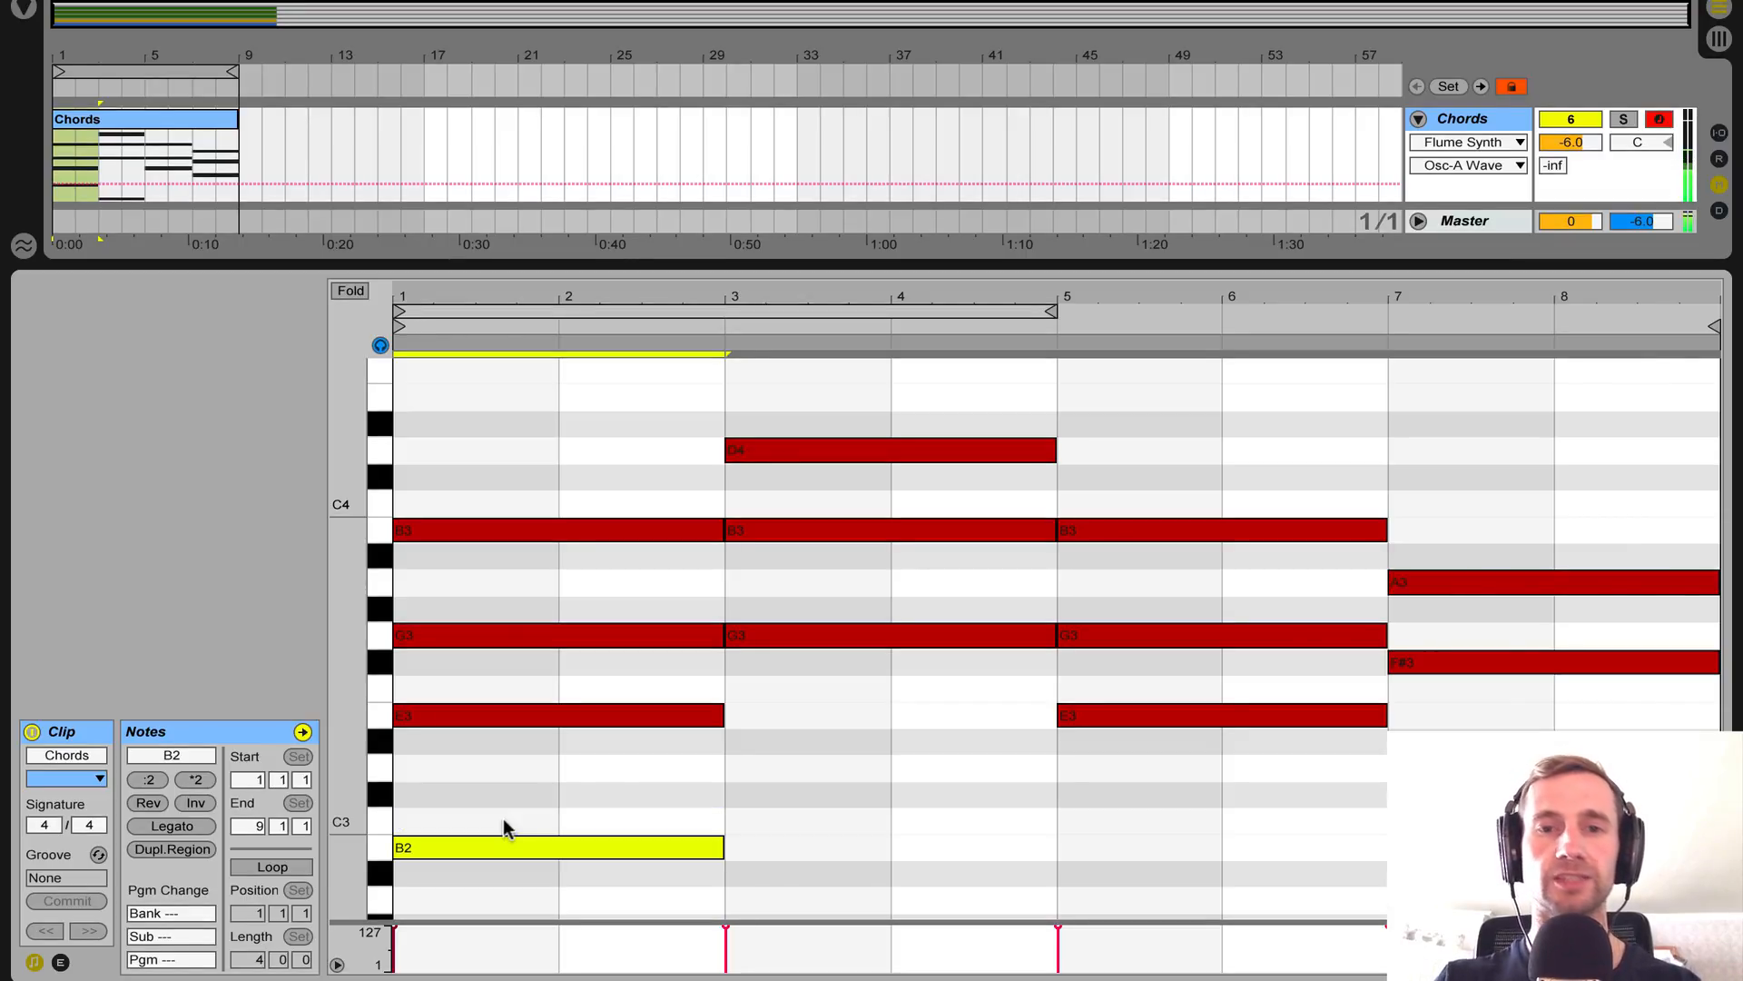
pyautogui.press('space')
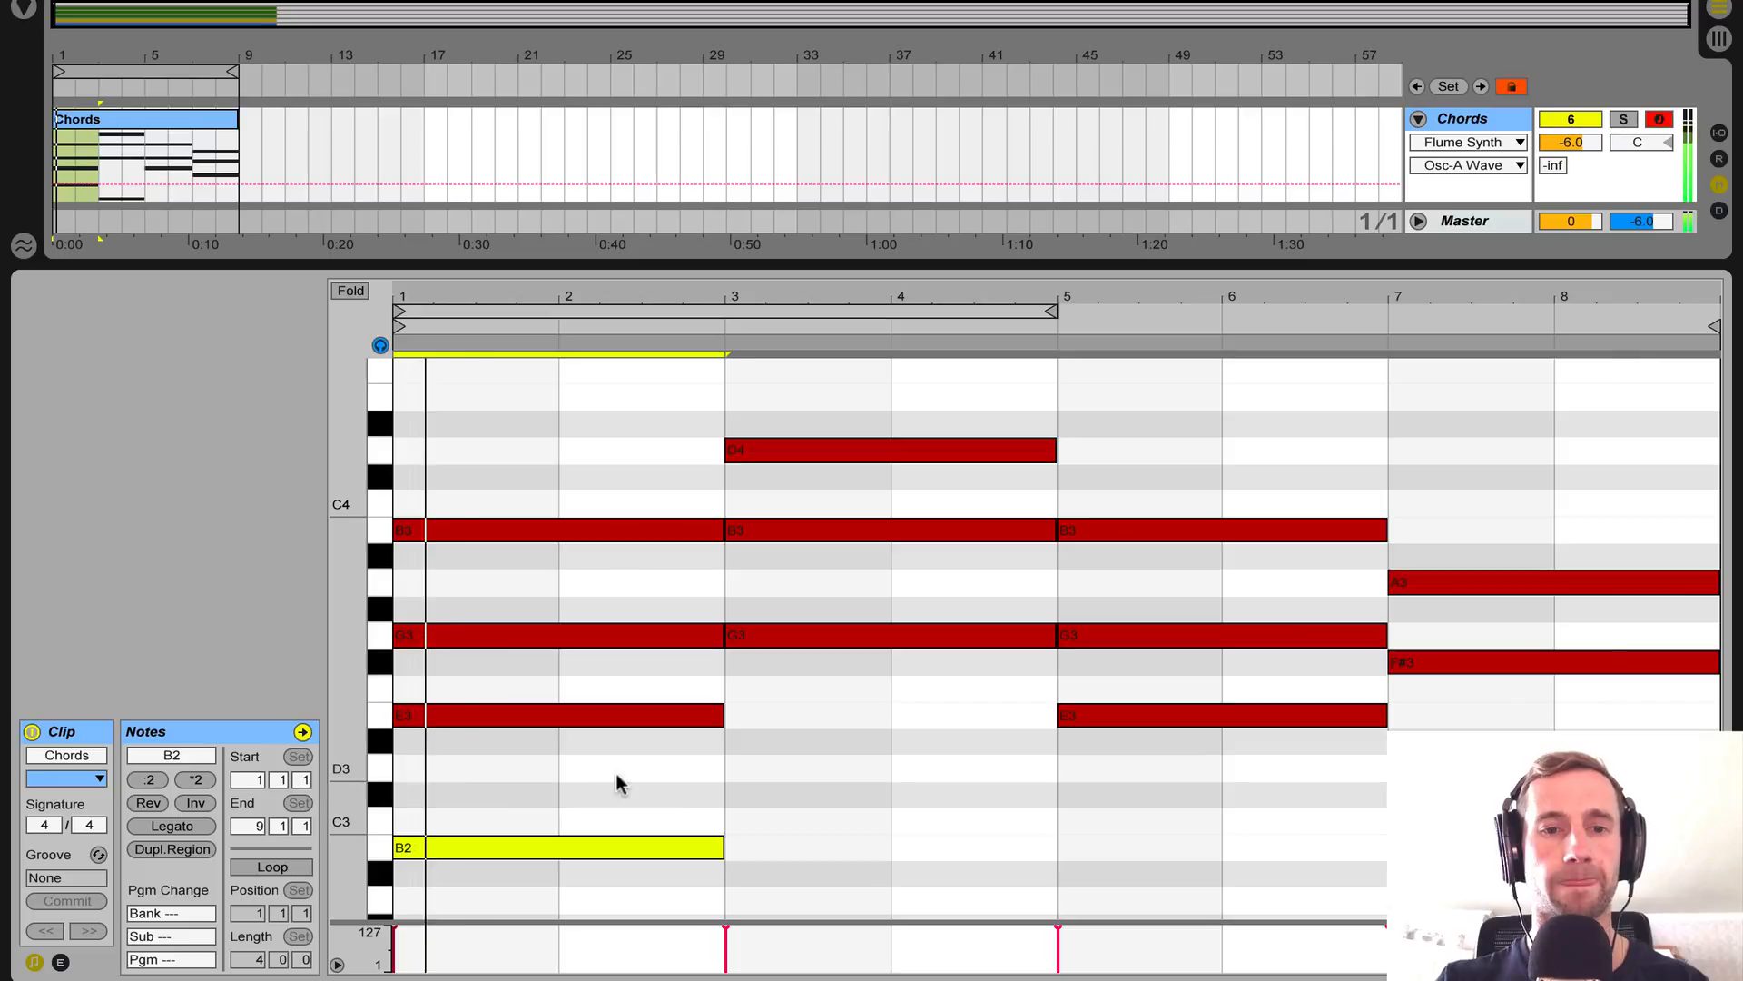
pyautogui.click(720, 791)
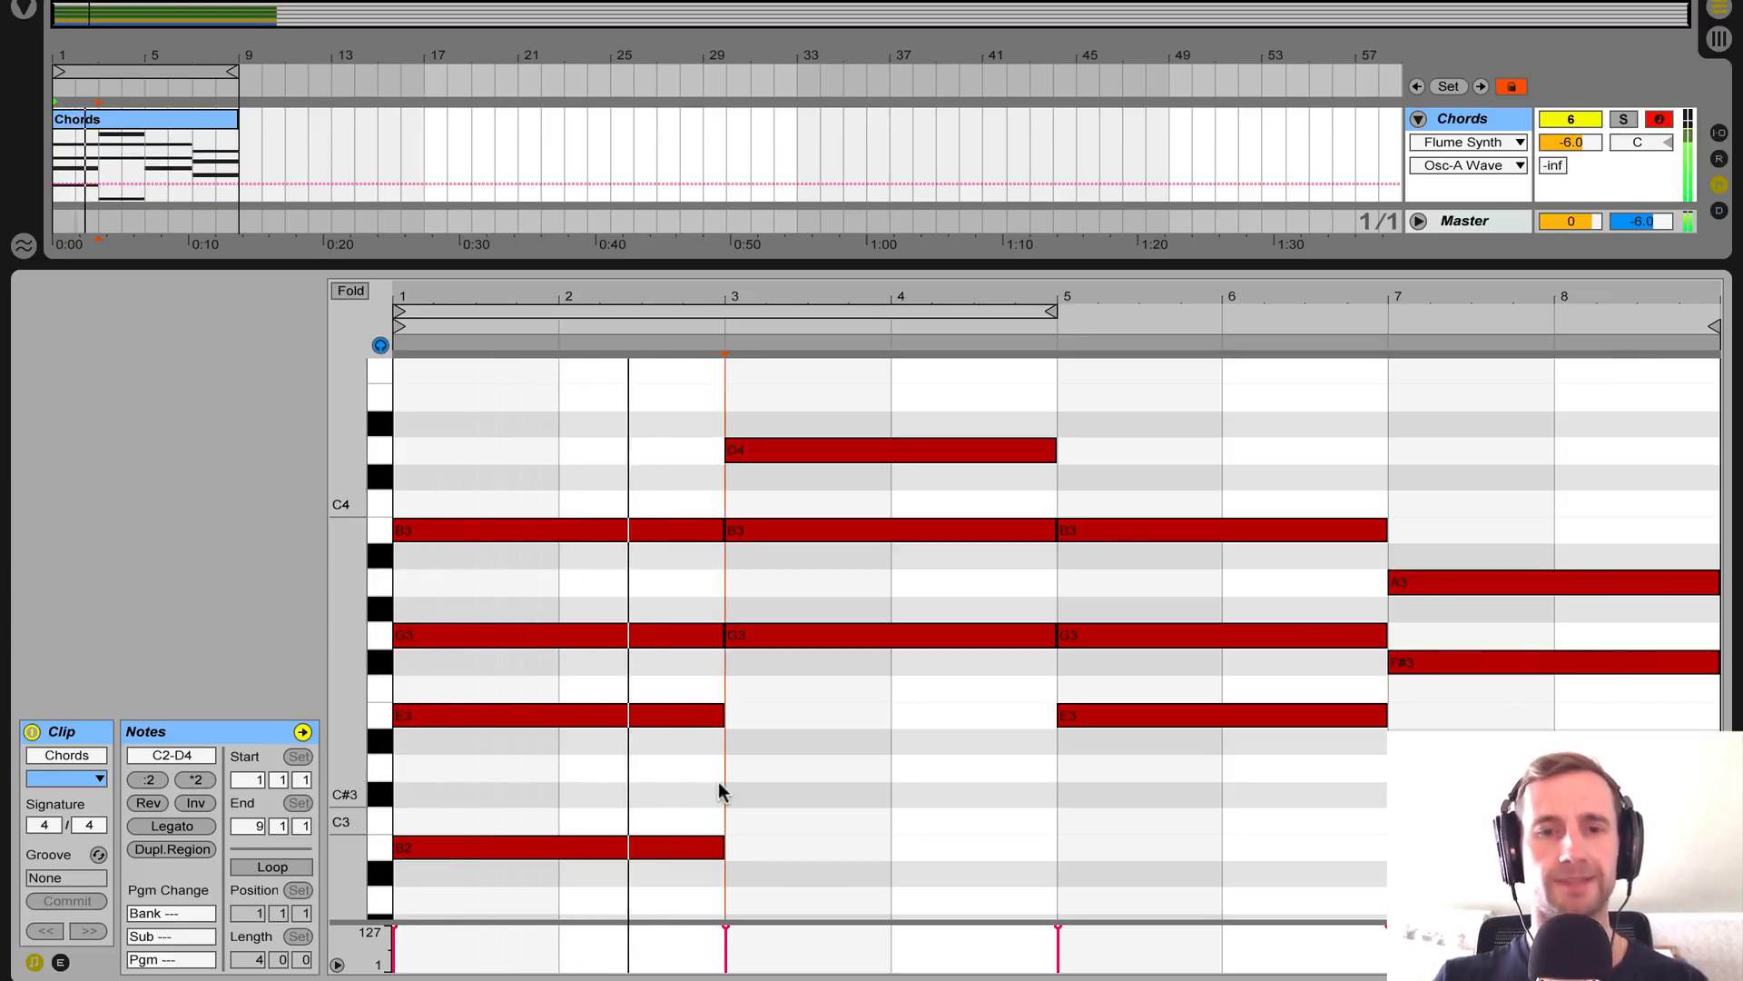
# Add an F#4 above the second chord at bar 3, lower its G3 to F#3, and play it back.
pyautogui.scroll(3, 812, 768)
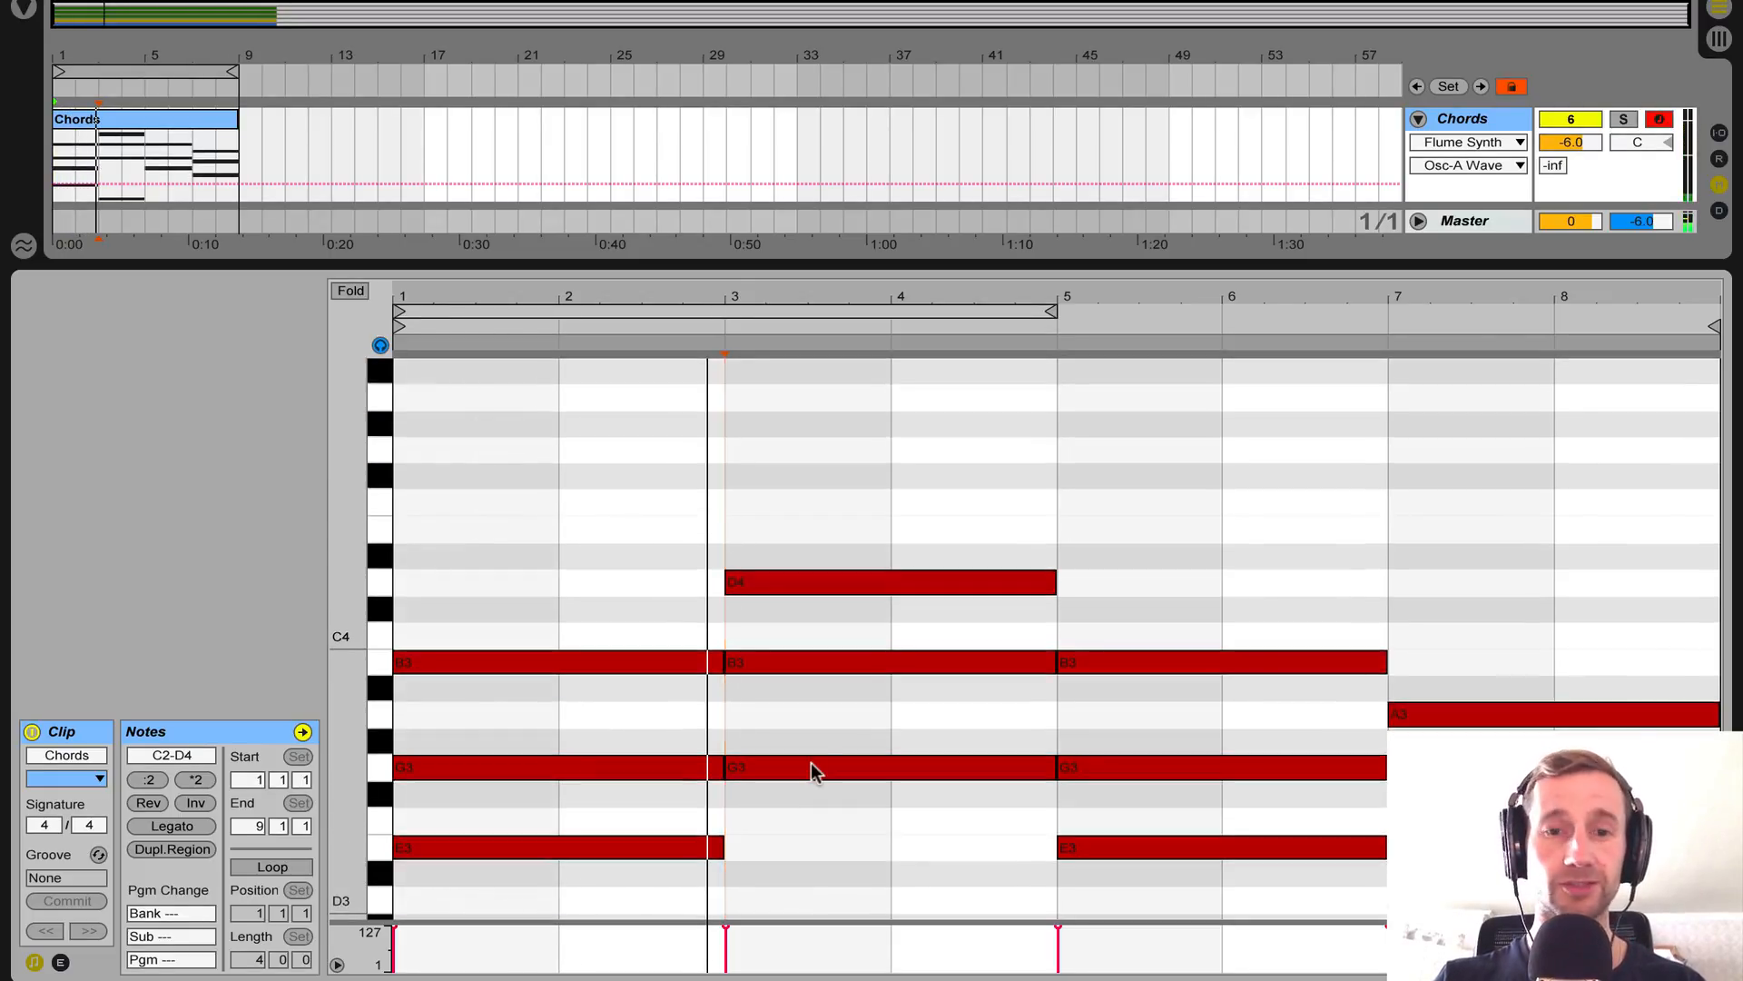
pyautogui.click(824, 770)
pyautogui.moveTo(824, 727); pyautogui.dragTo(801, 476)
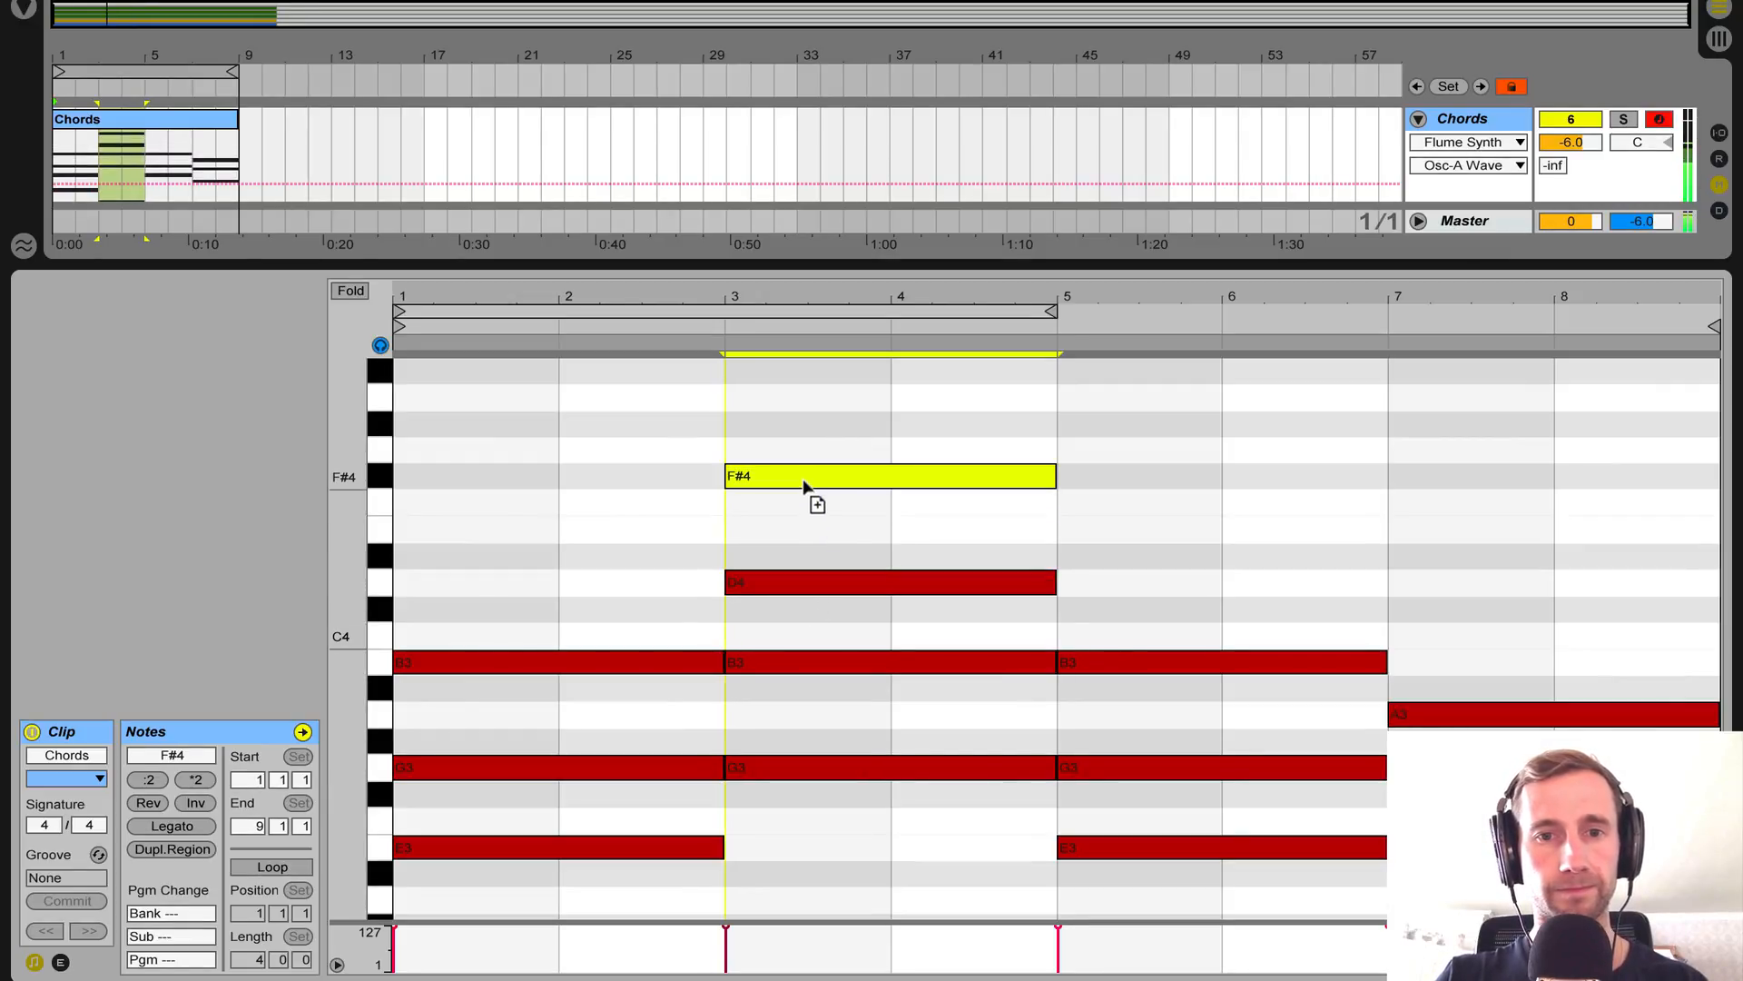
pyautogui.click(783, 772)
pyautogui.press('Down')
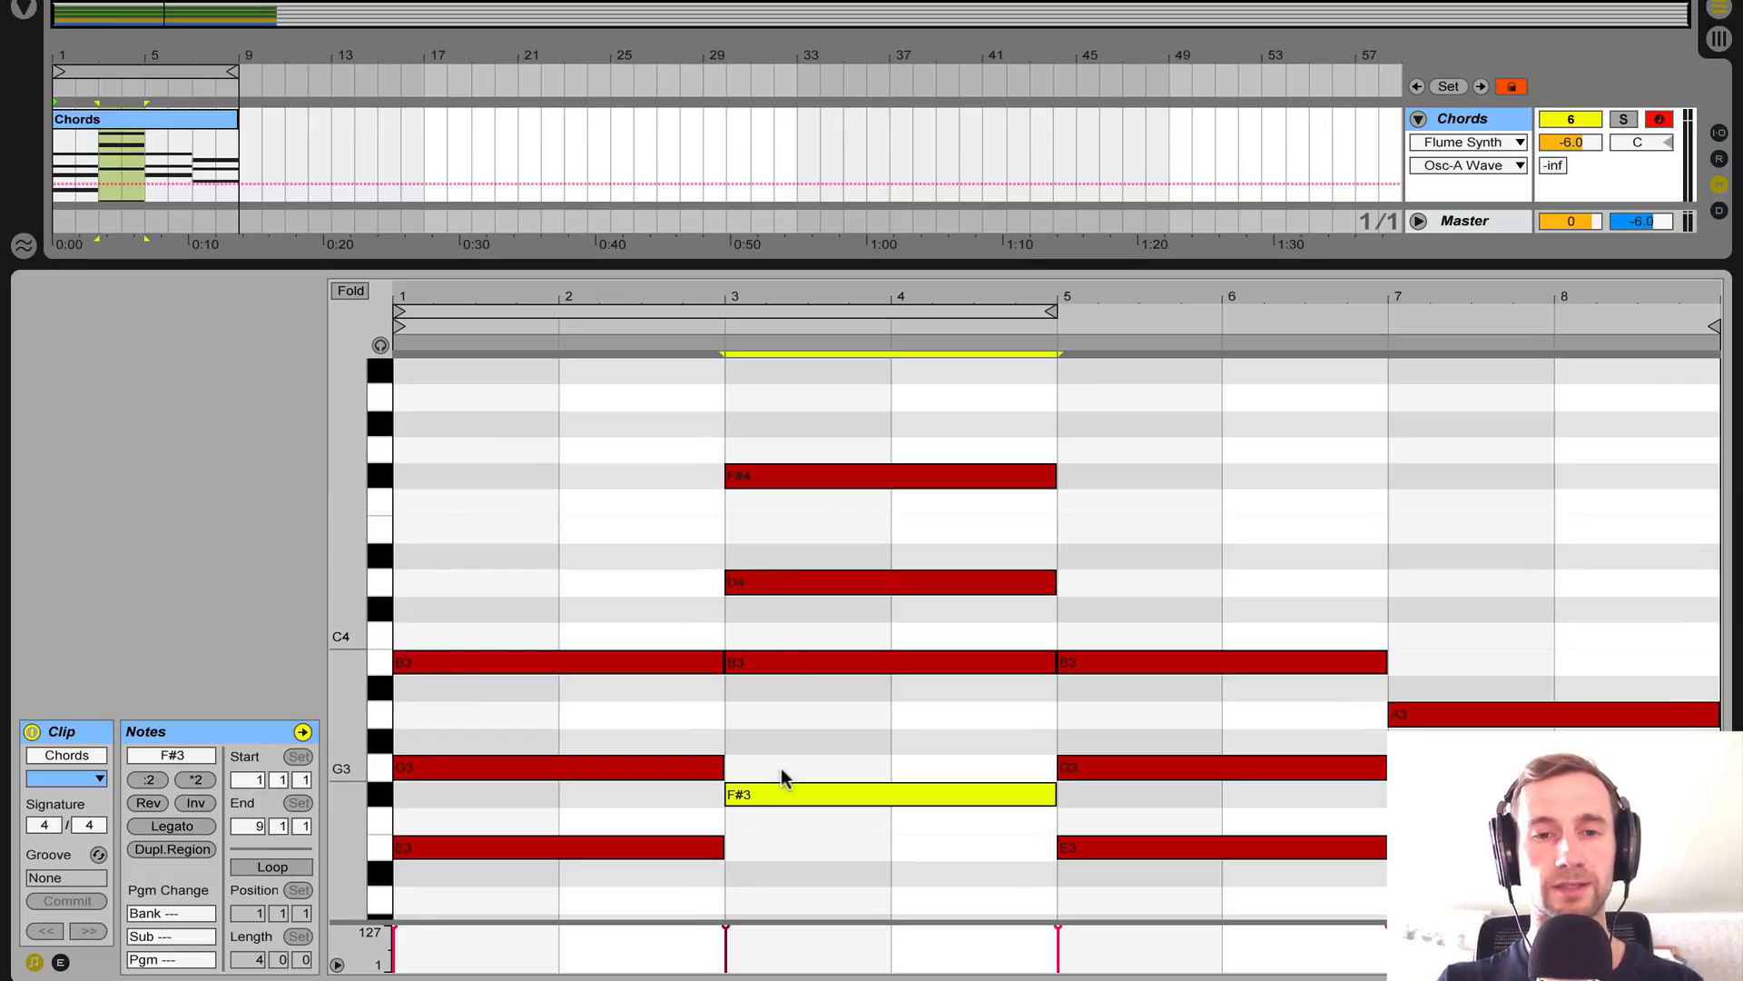
pyautogui.press('space')
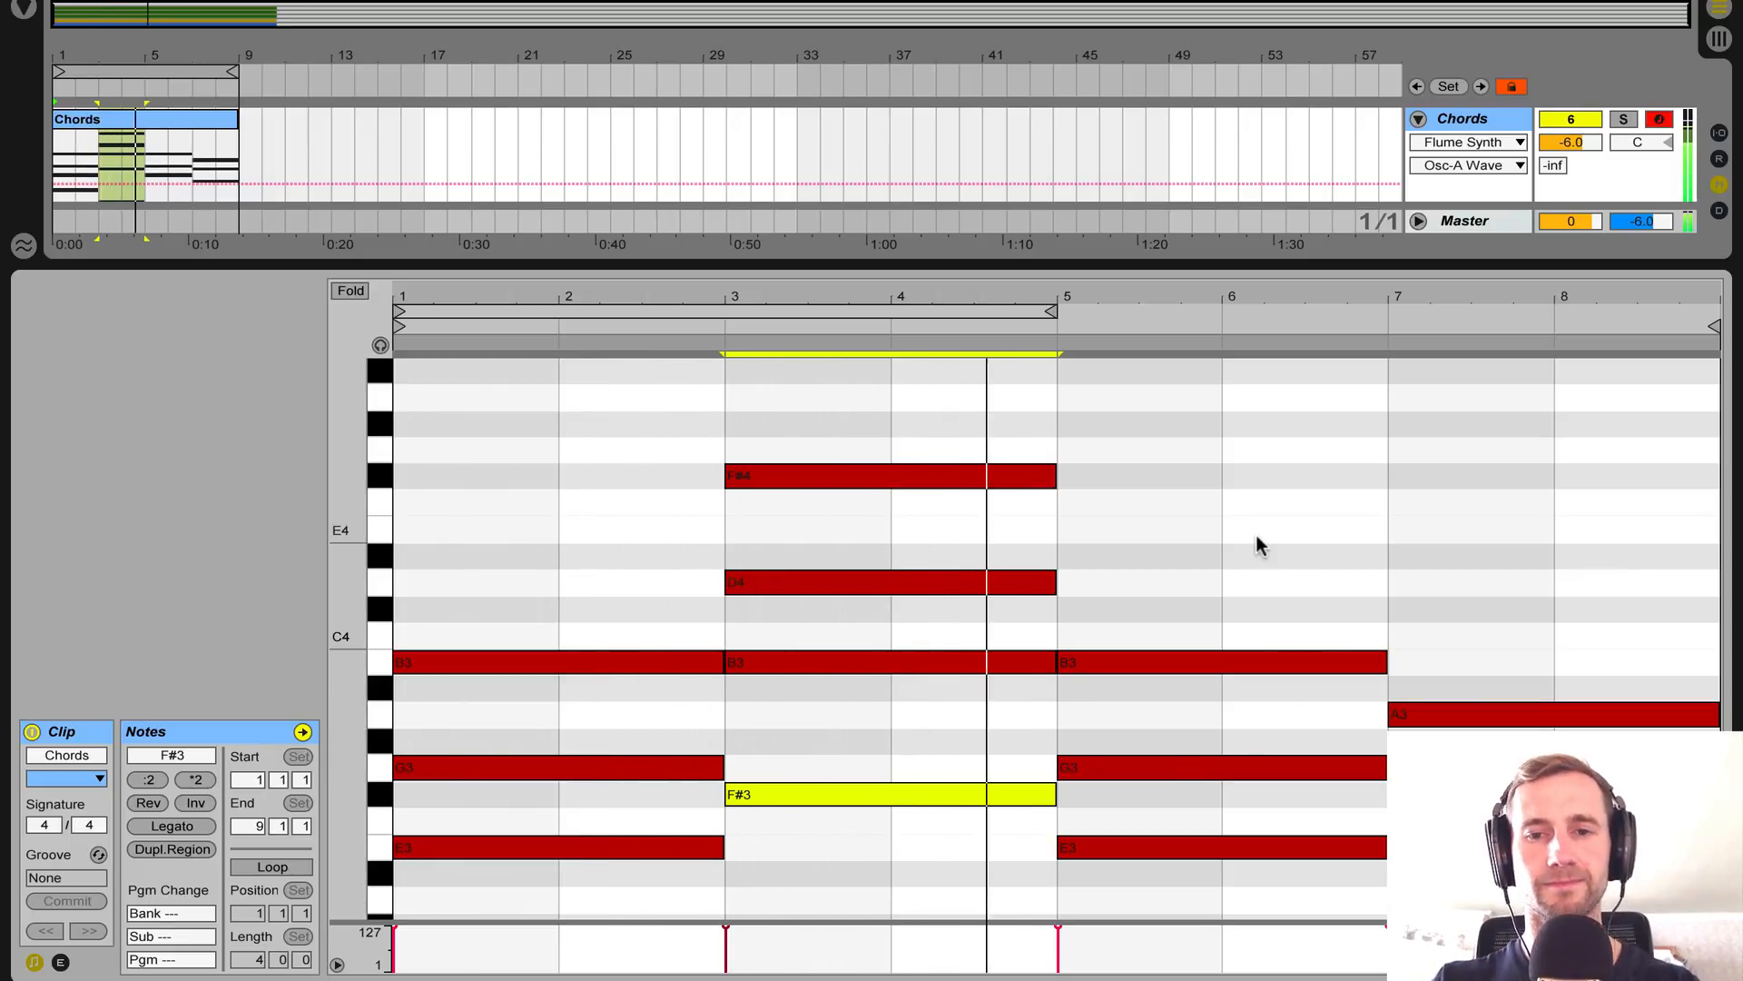
# Add a D4 to the third chord at bar 5, lower its E3 to D3, and play it back.
pyautogui.scroll(-2, 1258, 545)
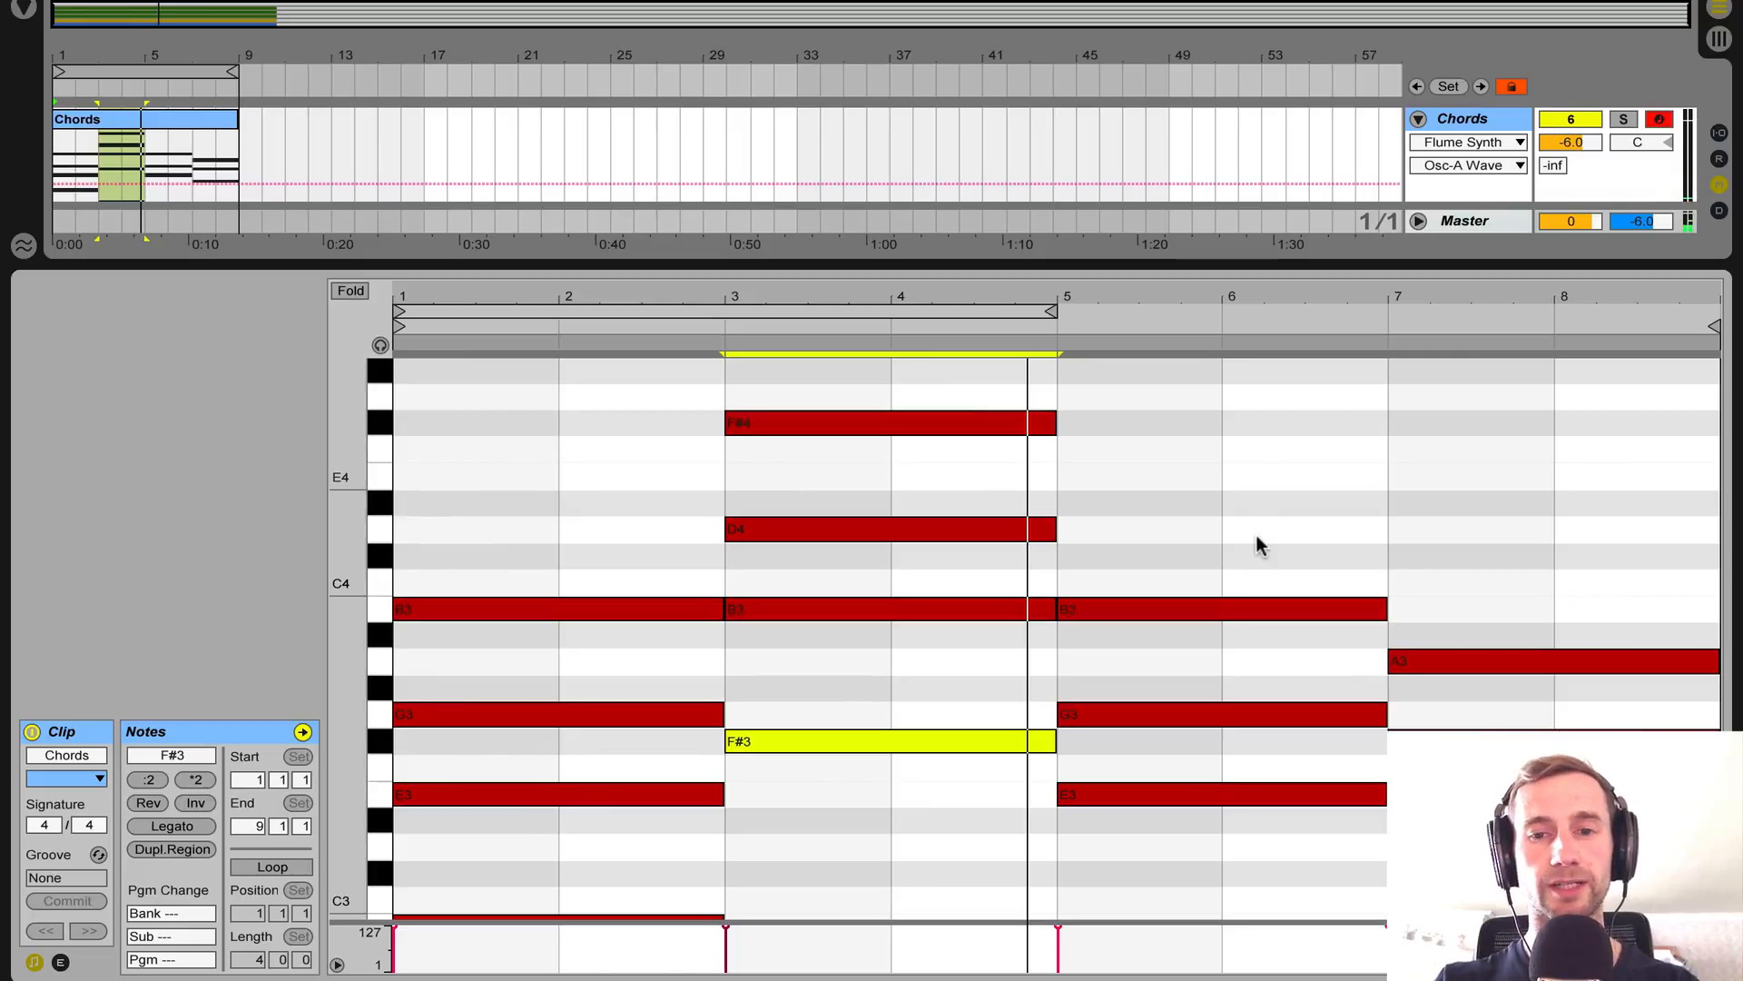
pyautogui.scroll(-2, 1256, 545)
pyautogui.scroll(-1, 1256, 636)
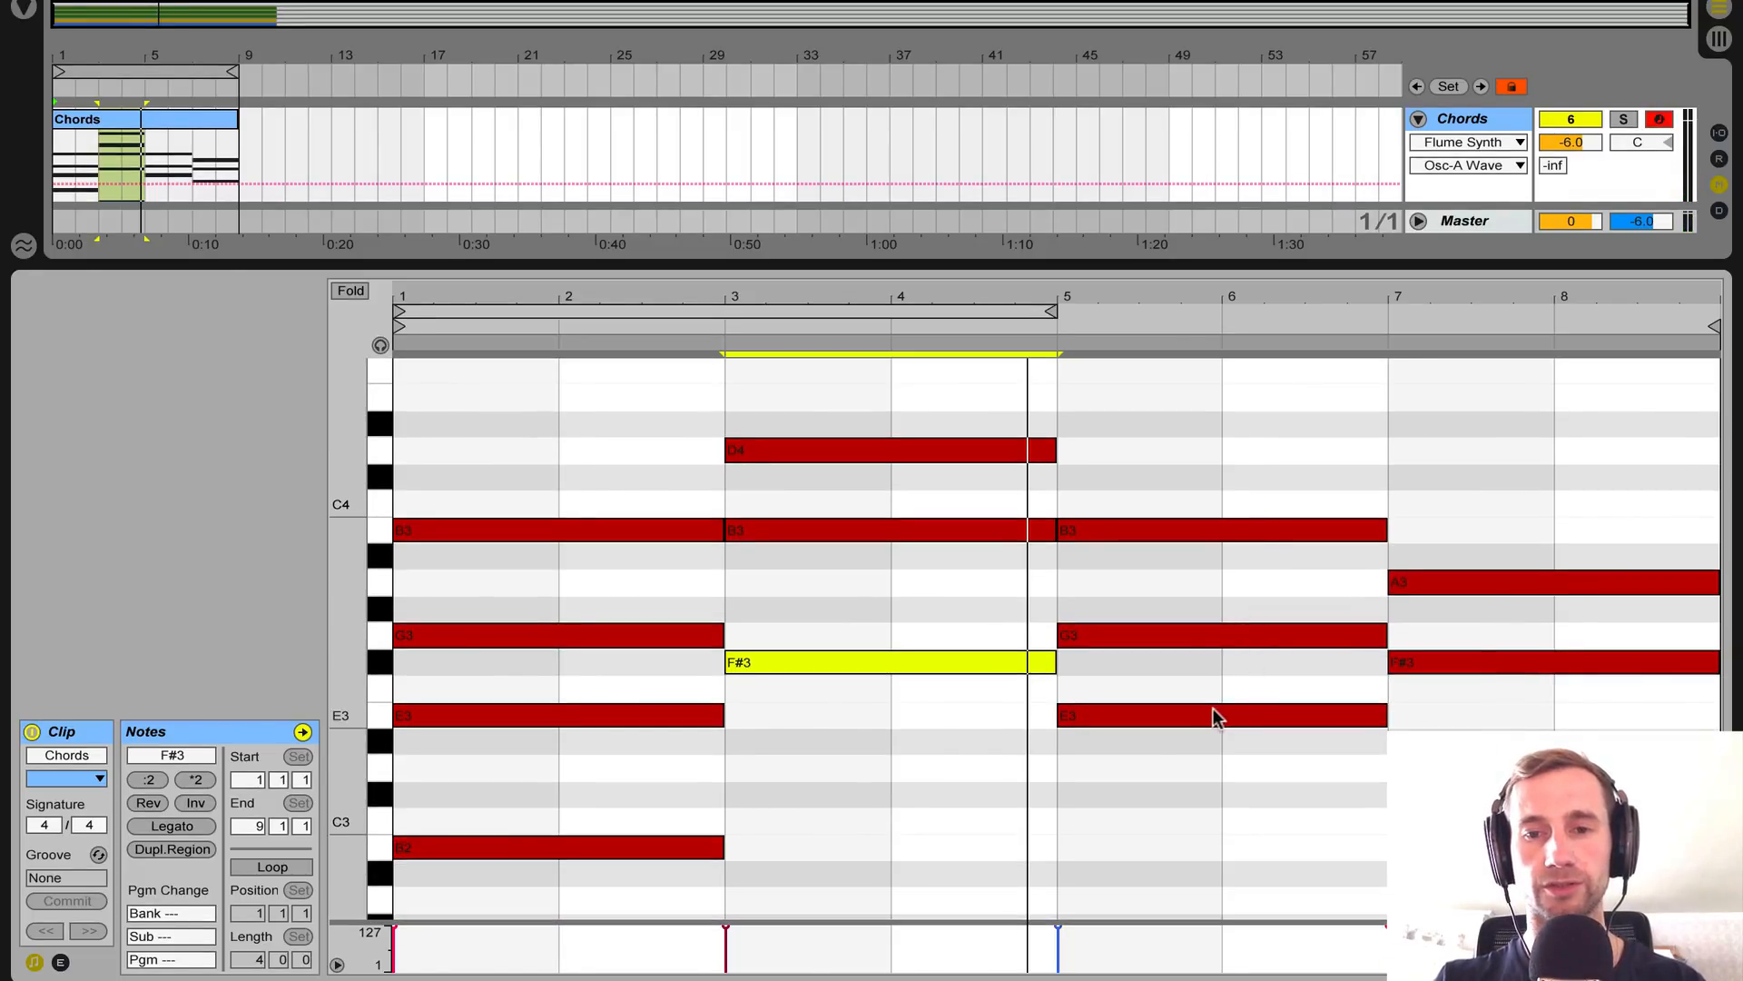
pyautogui.click(1146, 719)
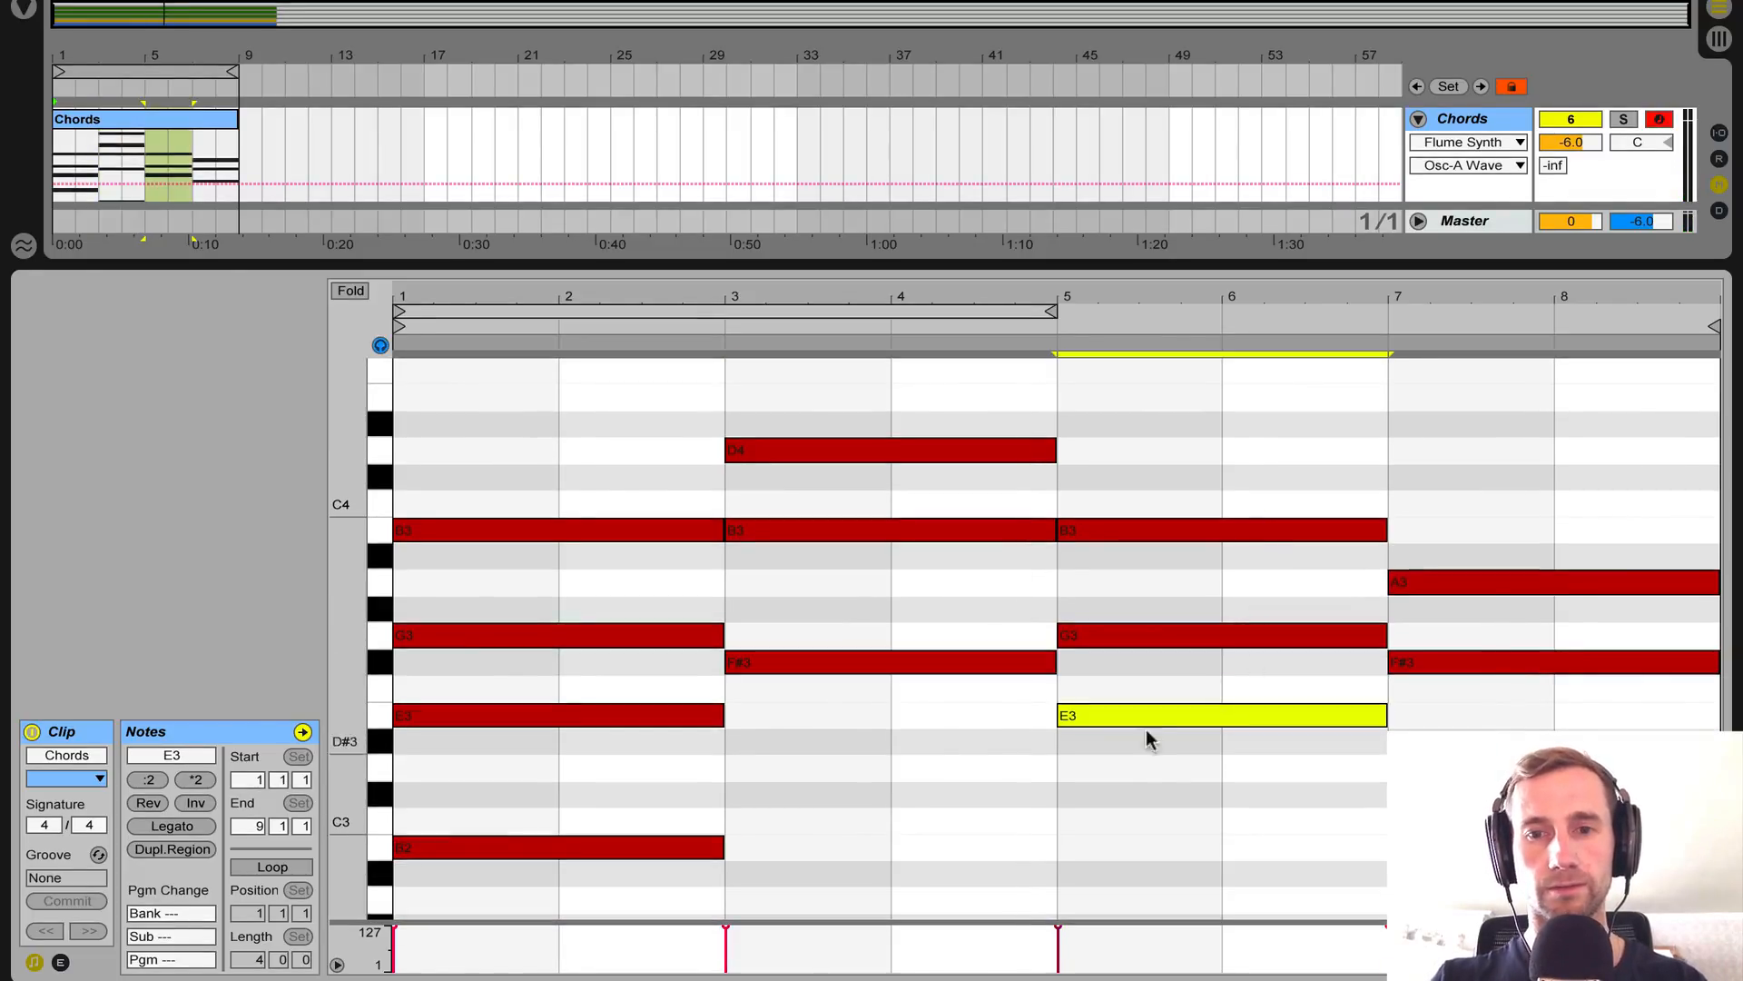
pyautogui.moveTo(1146, 534); pyautogui.dragTo(1148, 452)
pyautogui.click(1155, 719)
pyautogui.press('Down')
pyautogui.press('Down')
pyautogui.click(1041, 327)
pyautogui.press('space')
# Add a D4 to the last chord at bar 7 and raise its A3 to B3.
pyautogui.click(1489, 737)
pyautogui.click(1468, 555)
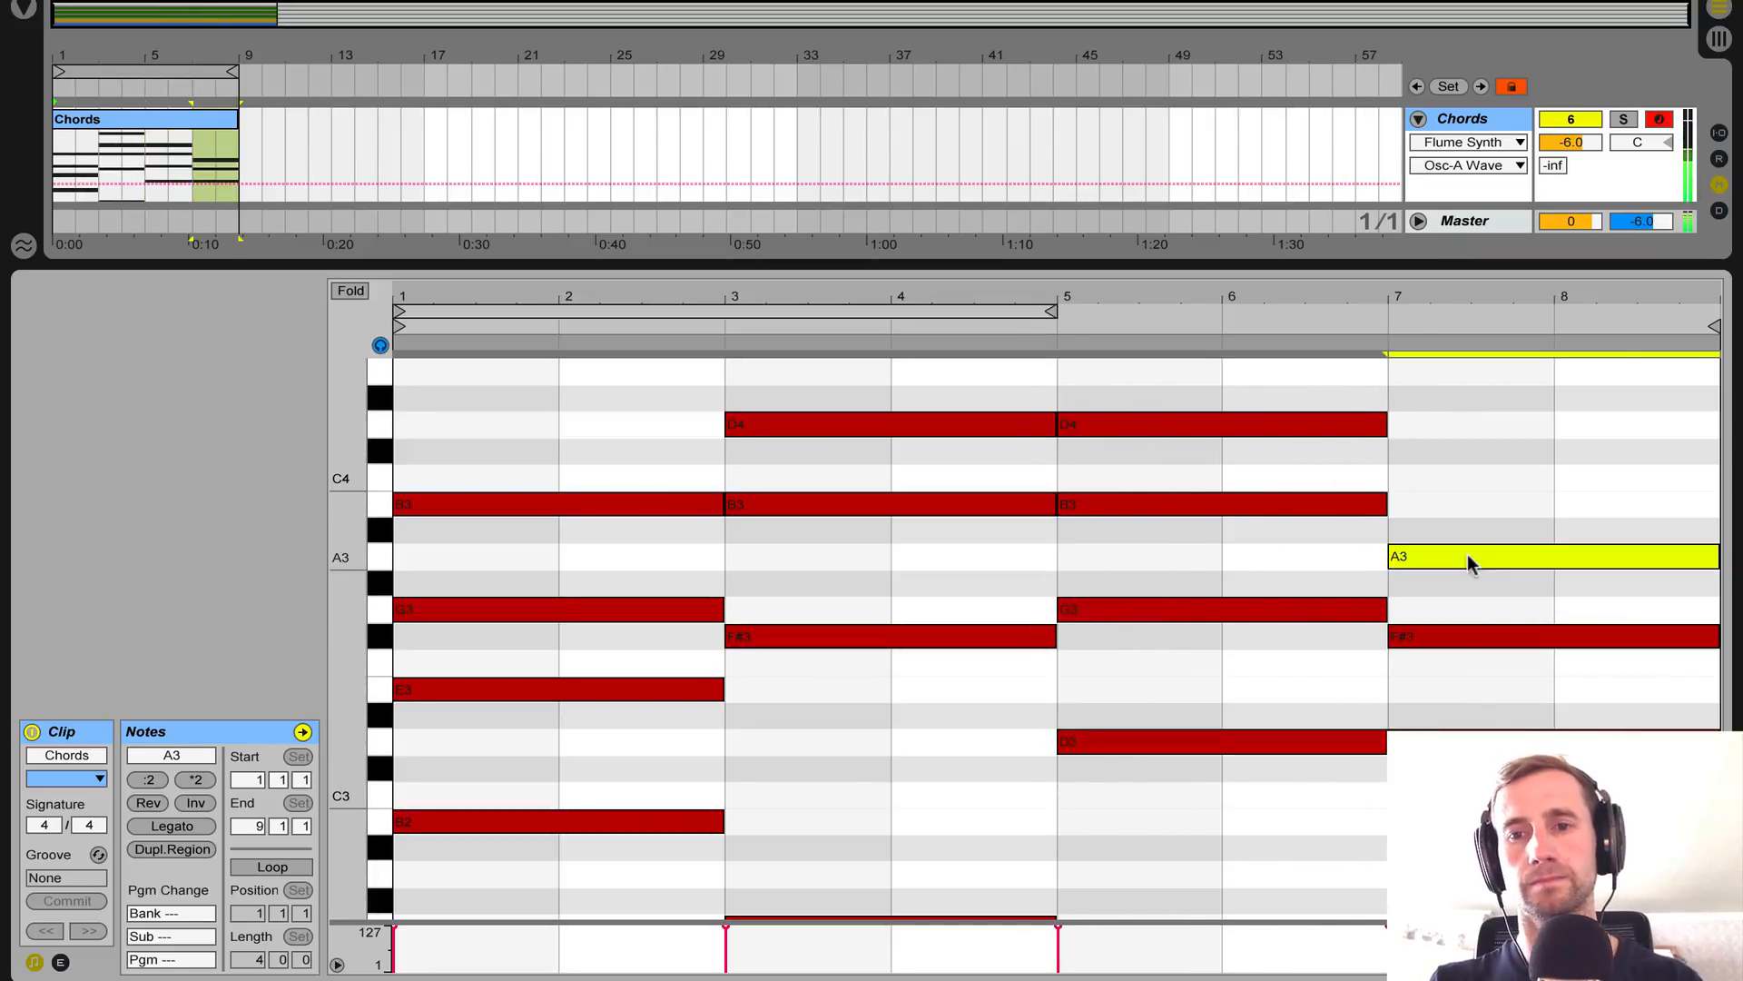
pyautogui.moveTo(1467, 555); pyautogui.dragTo(1463, 424)
pyautogui.click(1453, 634)
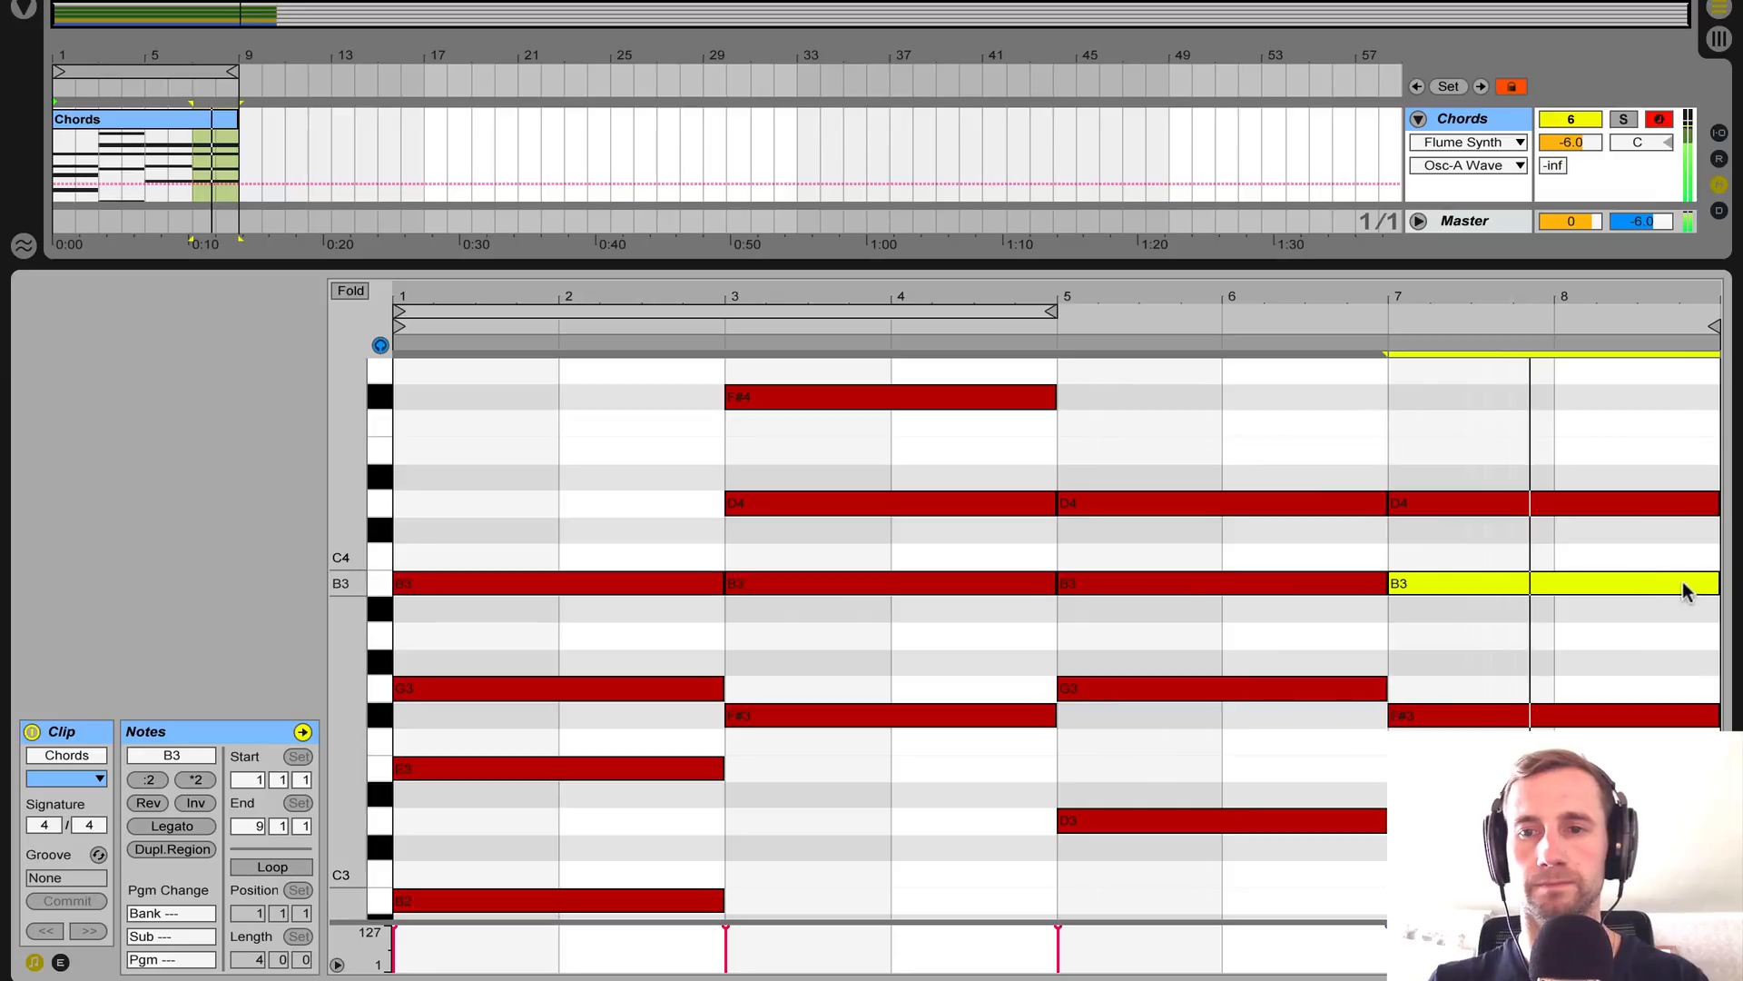
# Shorten the last chord's B3 to one bar, place a one-bar A3 copy at bar 8, and play from bar 7.
pyautogui.moveTo(1714, 585); pyautogui.dragTo(1559, 590)
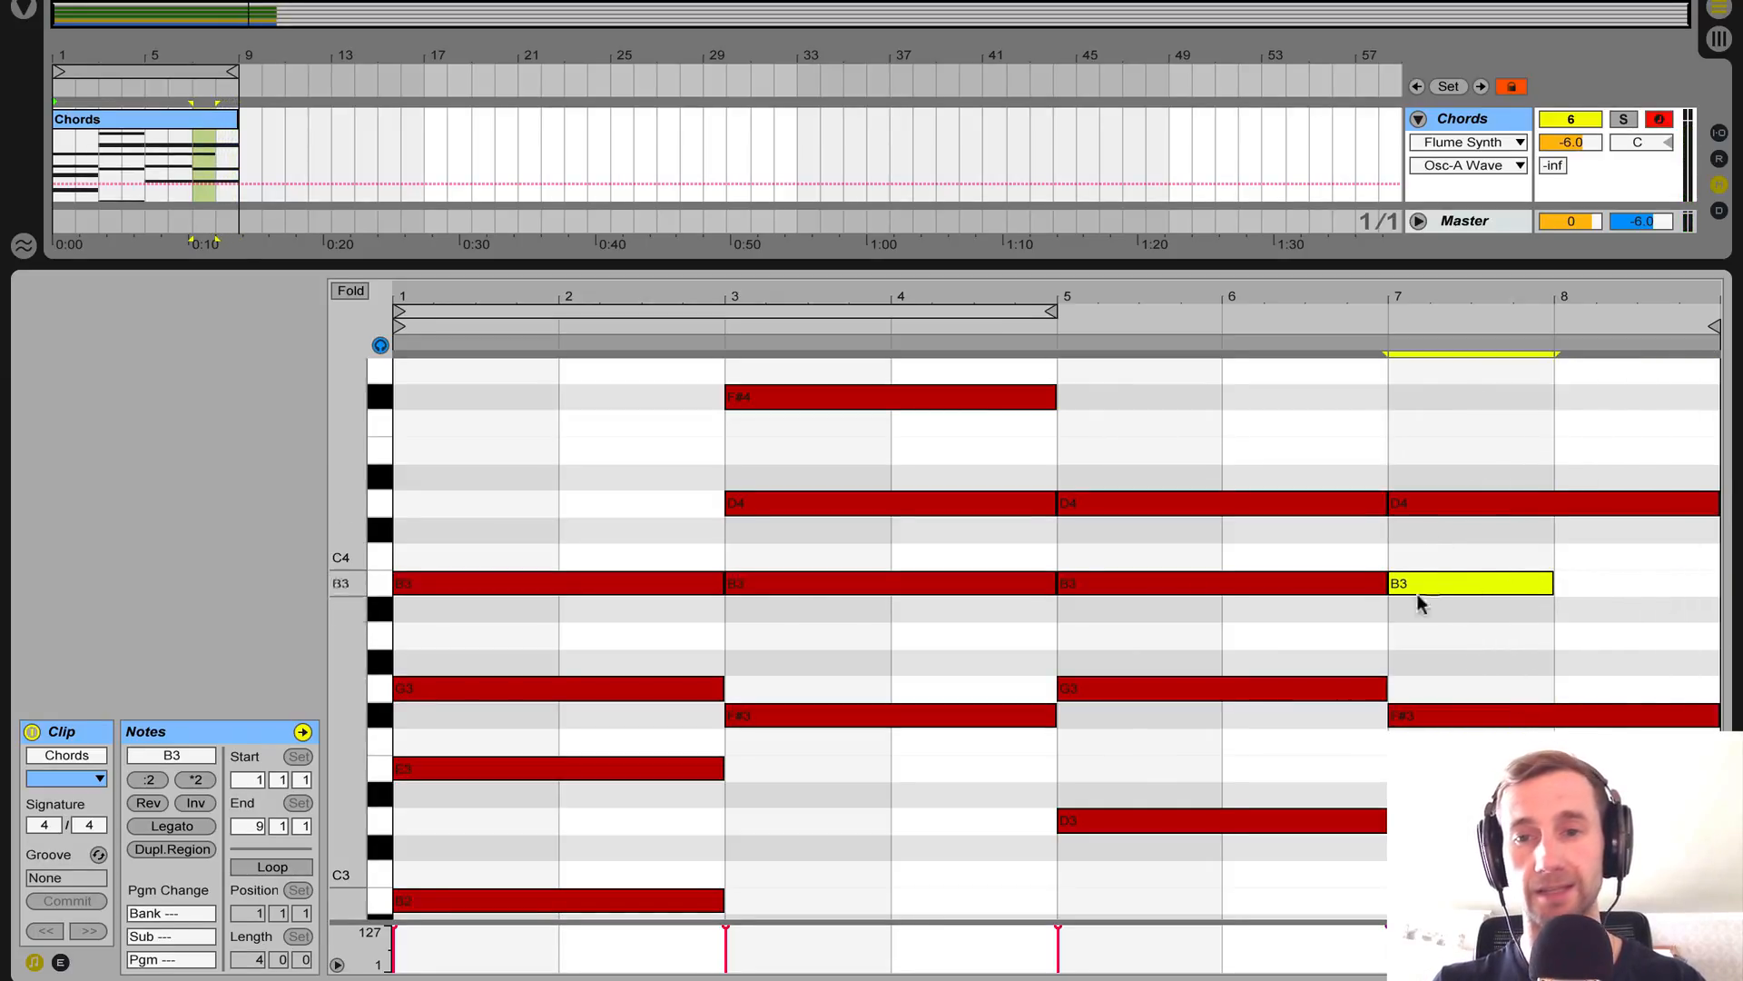
pyautogui.moveTo(1440, 583); pyautogui.dragTo(1601, 633)
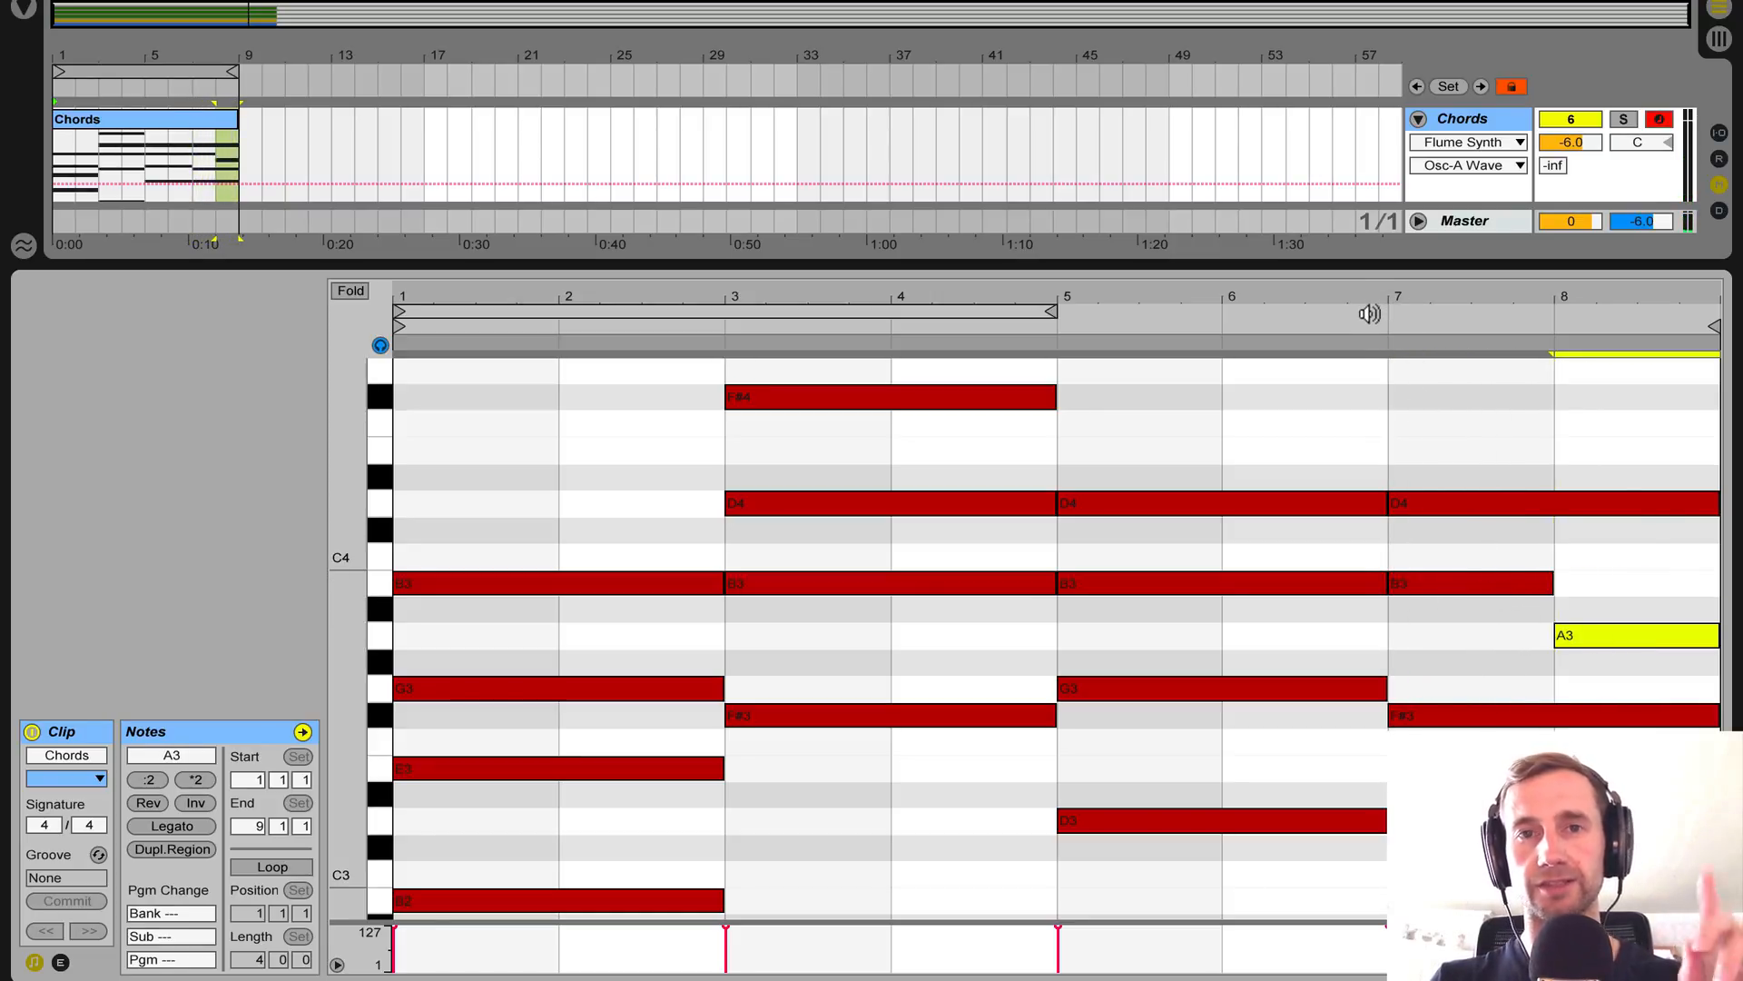
pyautogui.click(1375, 313)
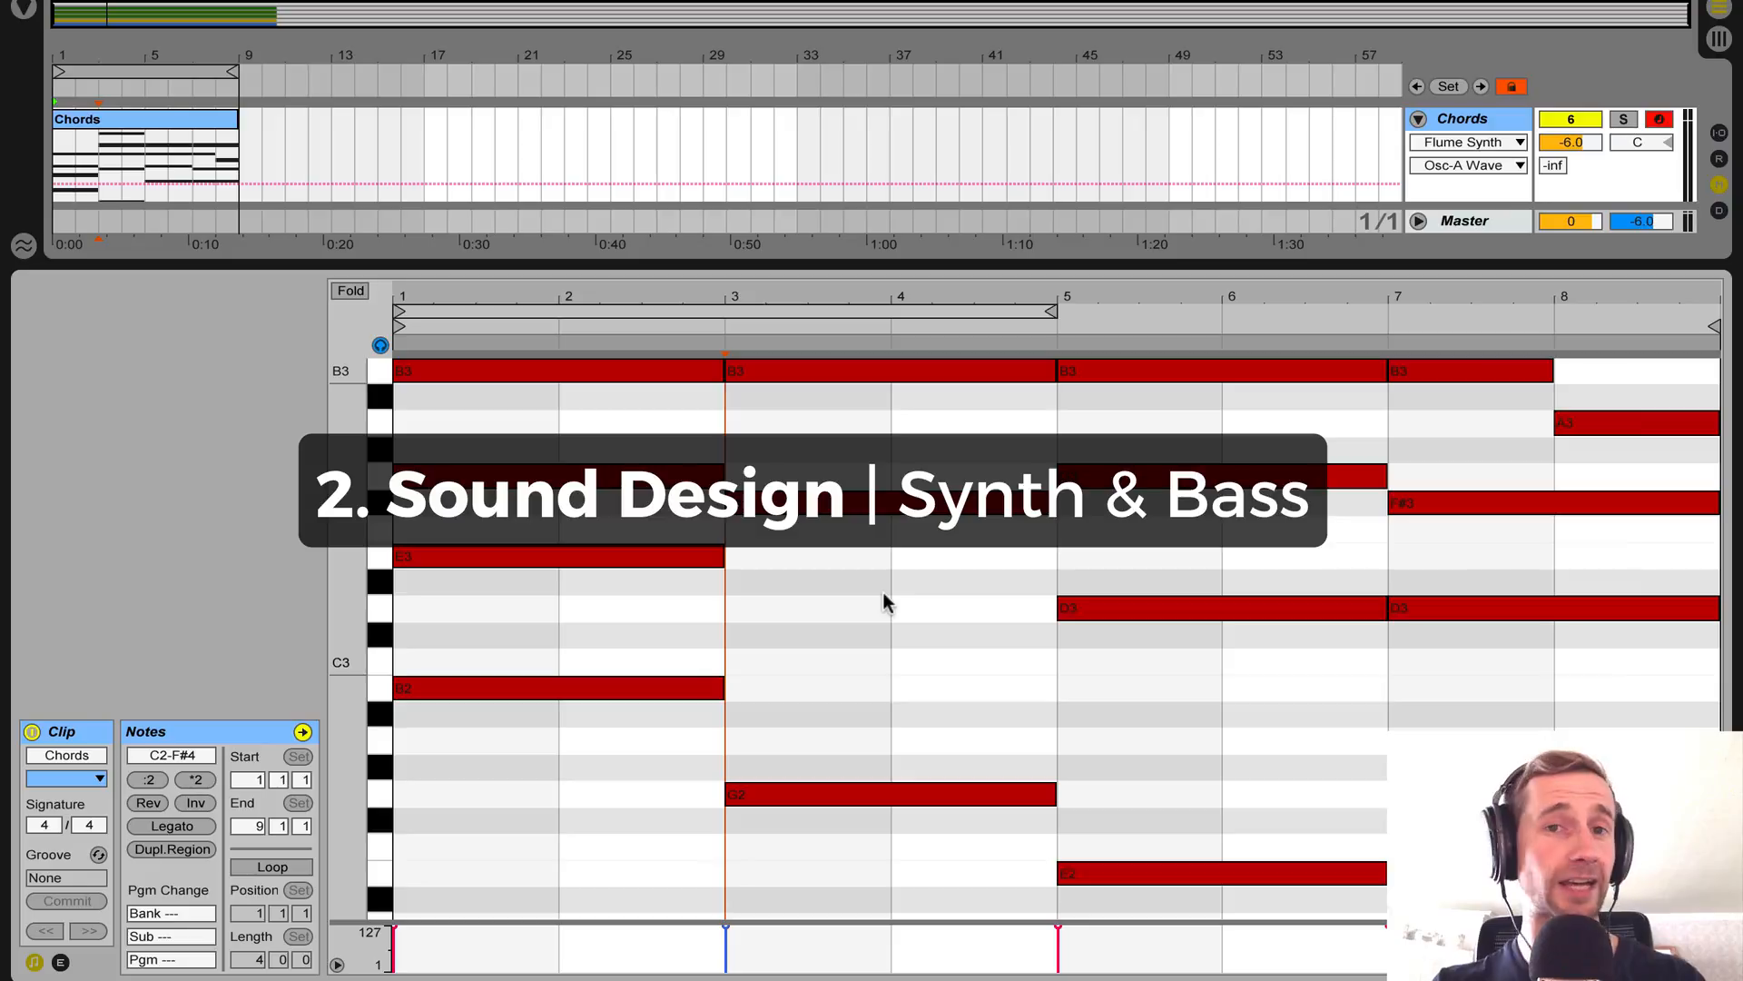
# Cut the four lowest notes, C2, G2, E2 and D2, from the Chords clip and paste them into the Bass clip.
pyautogui.scroll(-5, 857, 586)
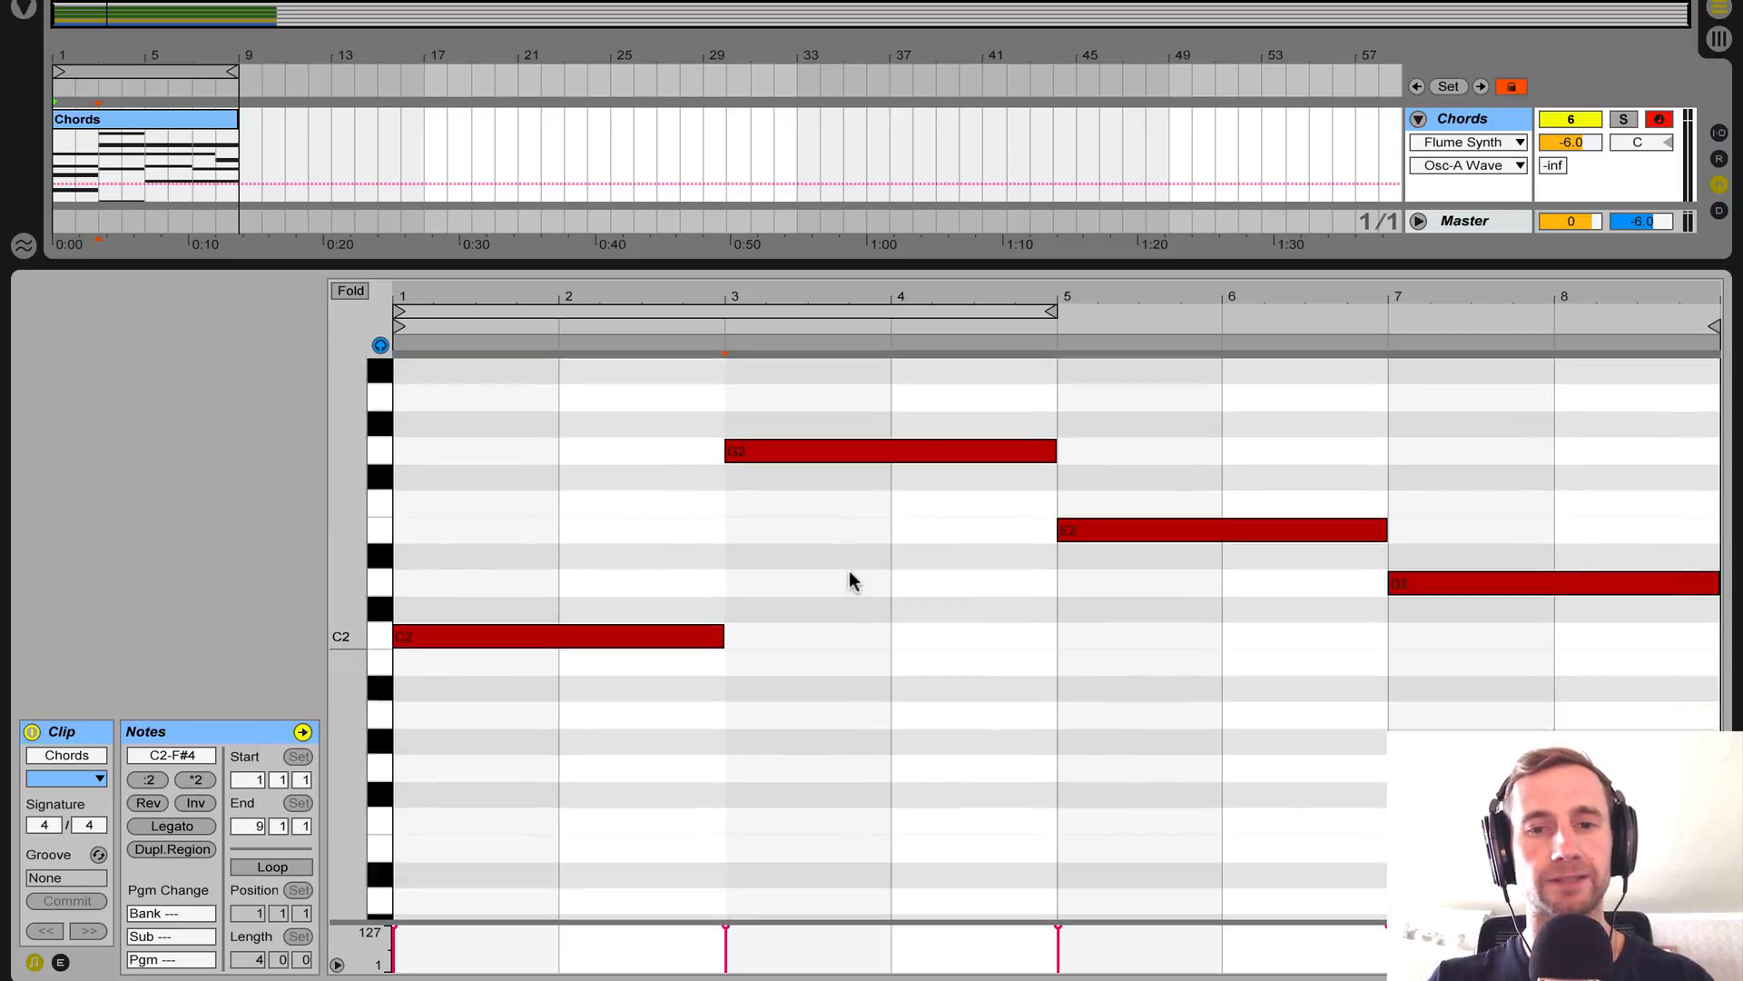
pyautogui.moveTo(1530, 813); pyautogui.dragTo(463, 485)
pyautogui.press('Delete')
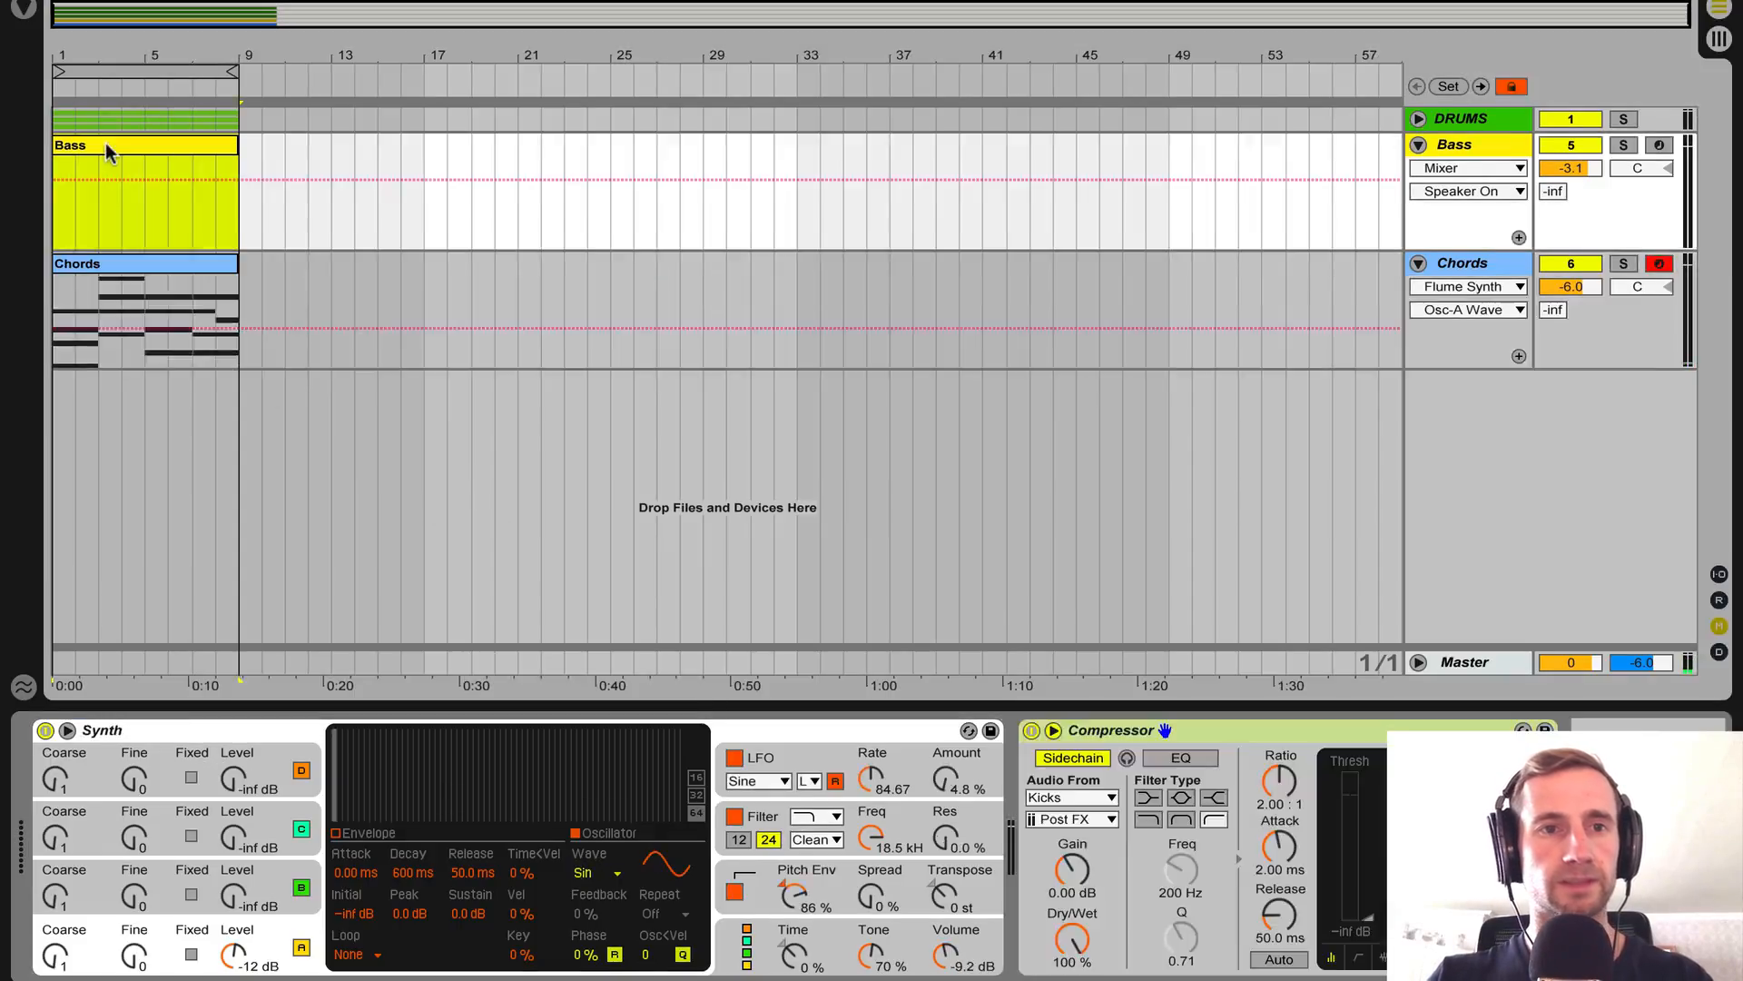
pyautogui.doubleClick(106, 144)
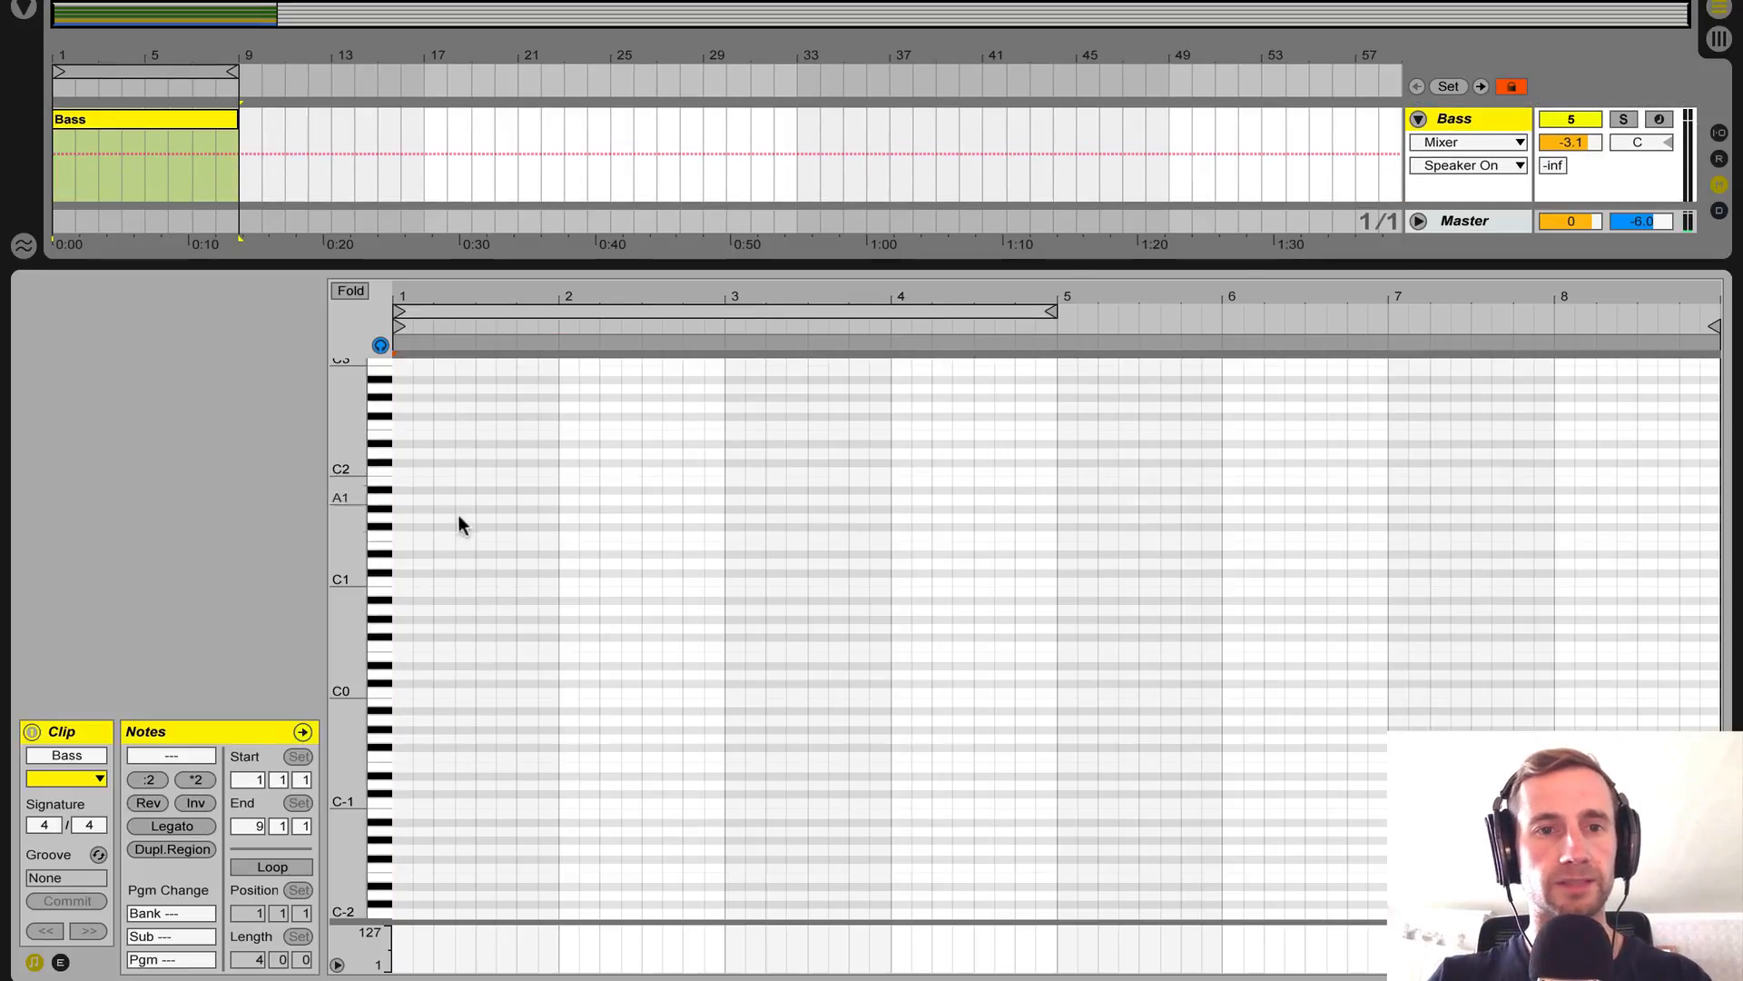
pyautogui.press('super+v')
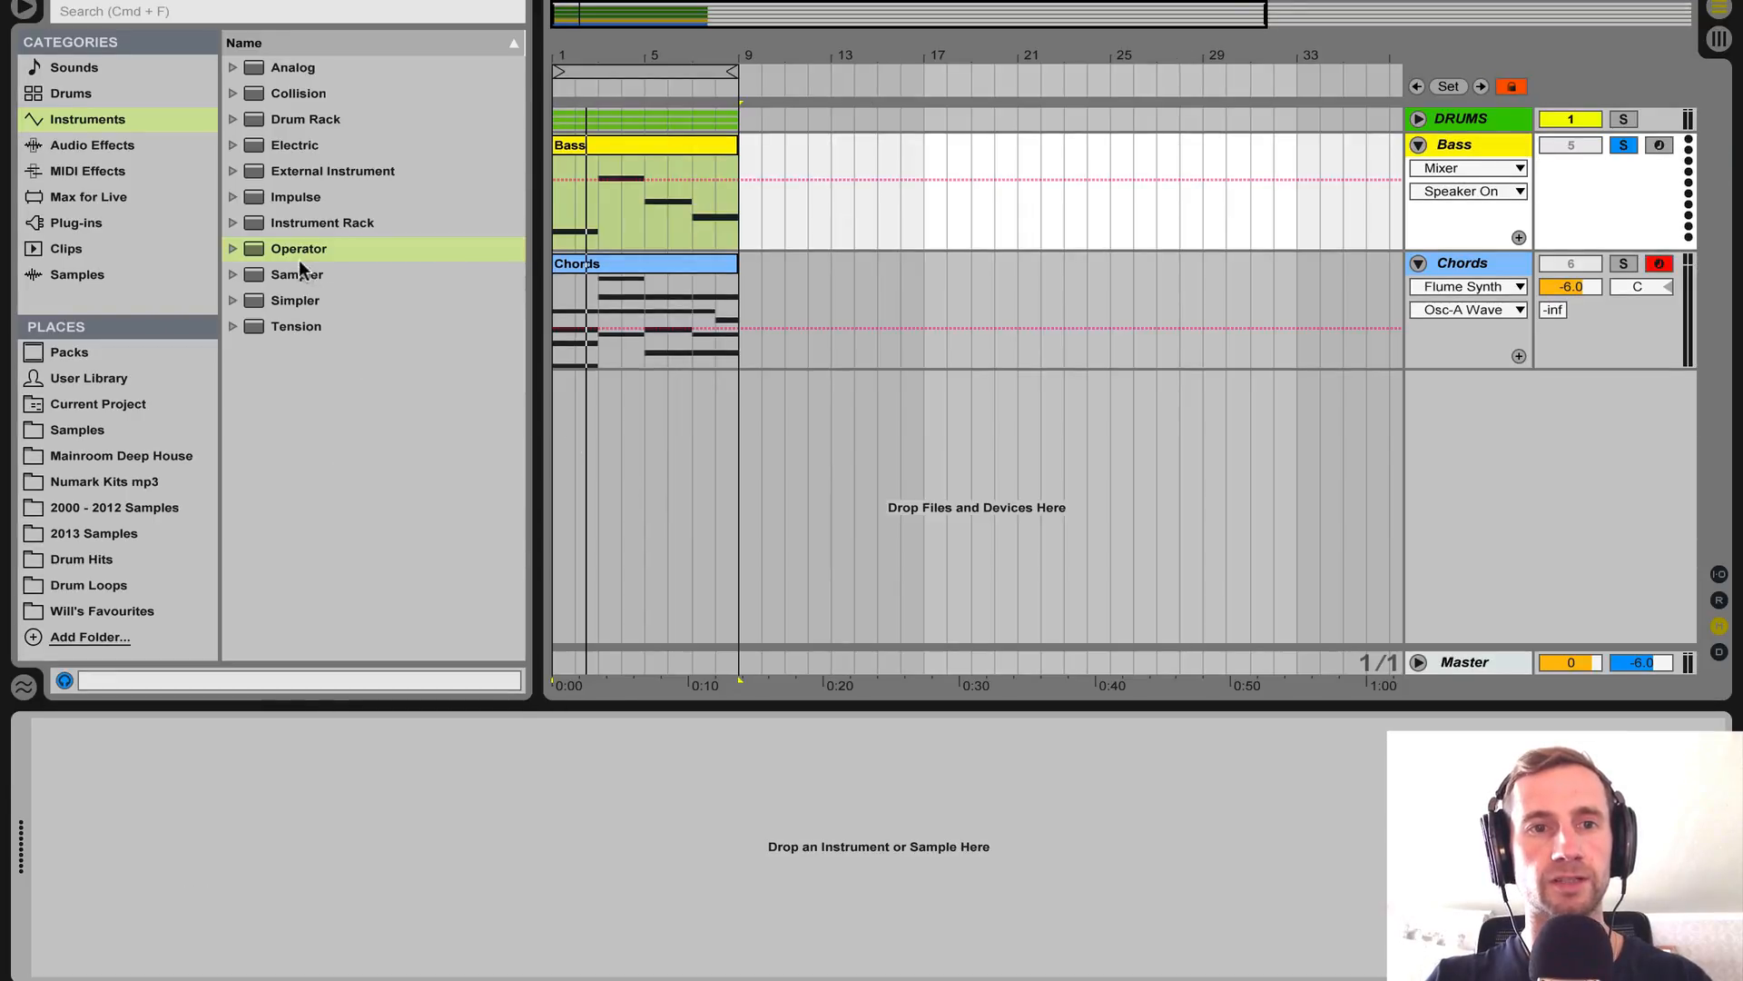
# Load Operator onto the Bass track and transpose all of the Bass clip's notes down one octave.
pyautogui.moveTo(301, 258); pyautogui.dragTo(669, 188)
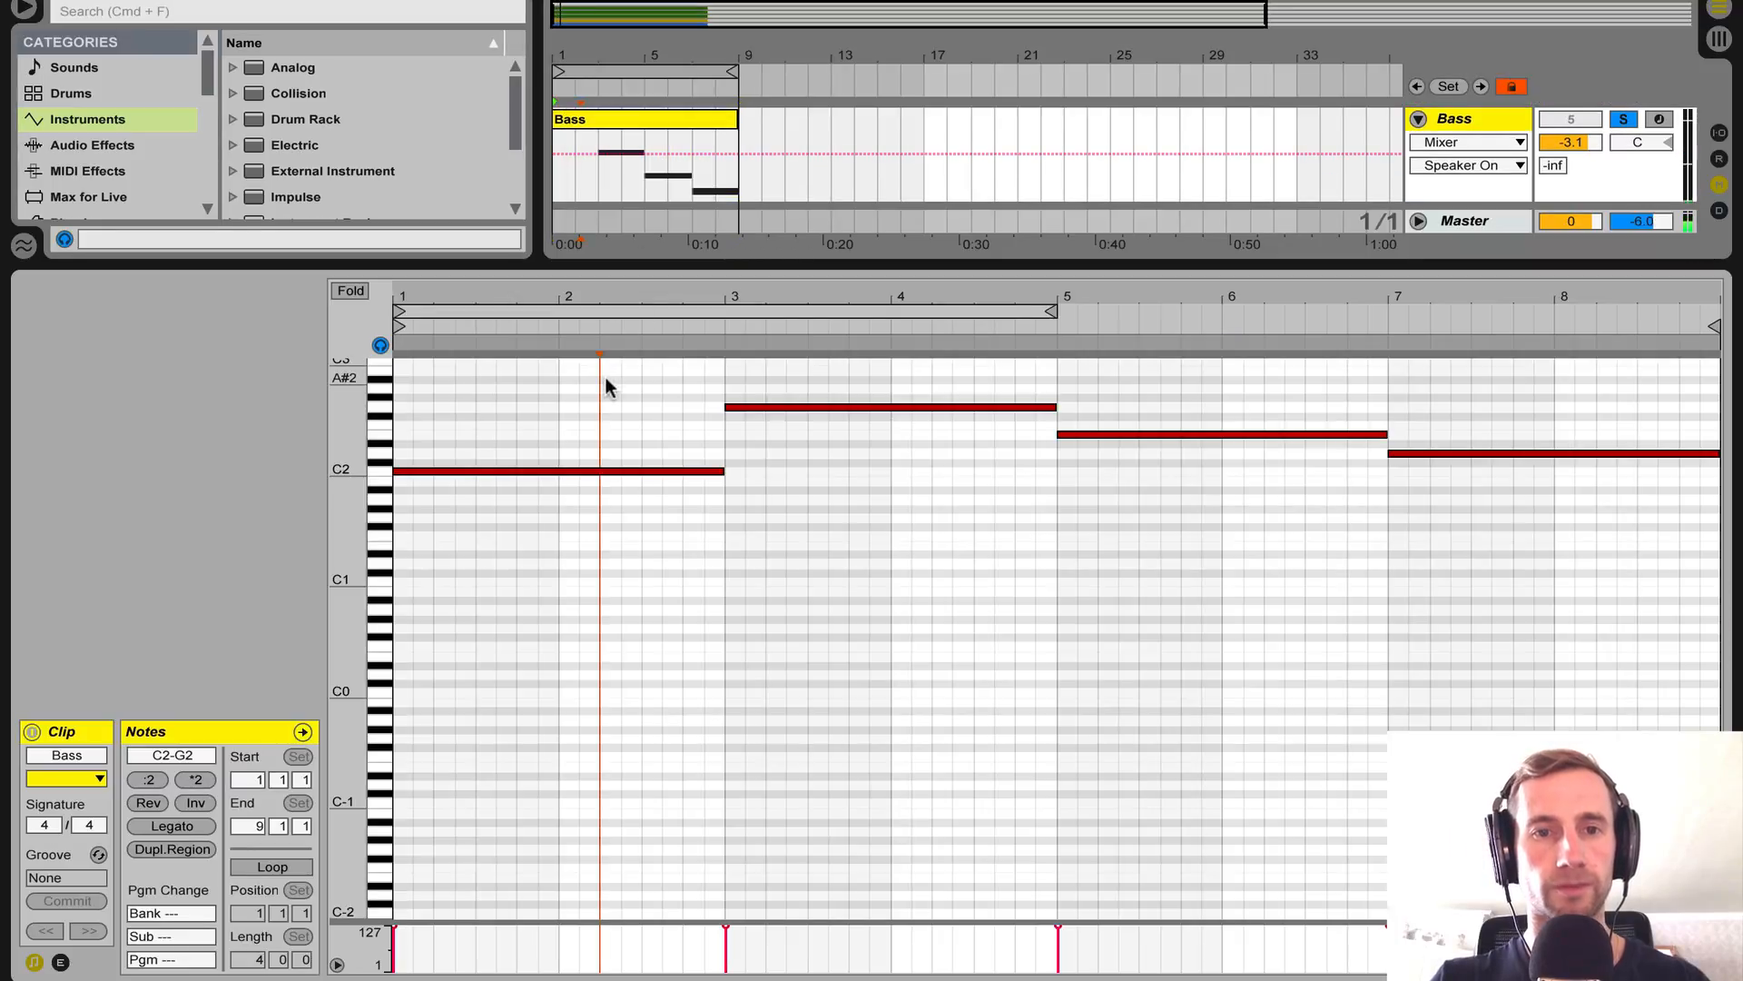
pyautogui.press('super+a')
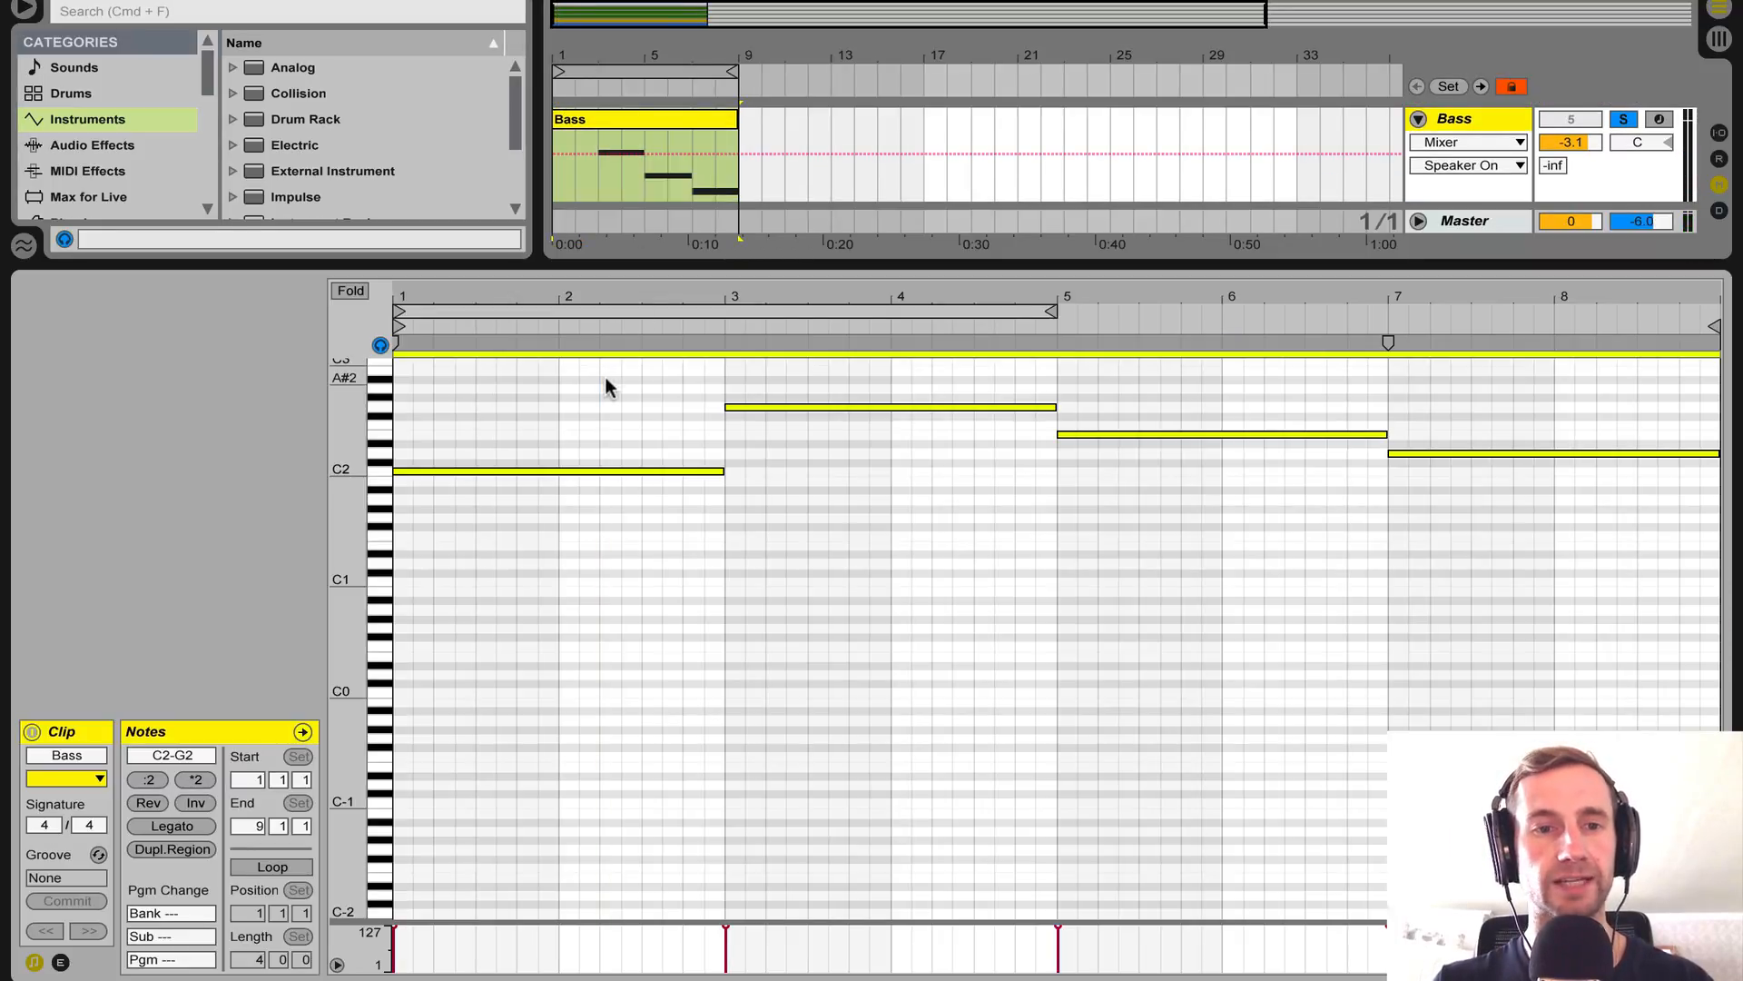
pyautogui.hotkey('shift', 'Down')
# Play back the bass line and solo the Chords track alongside it.
pyautogui.press('space')
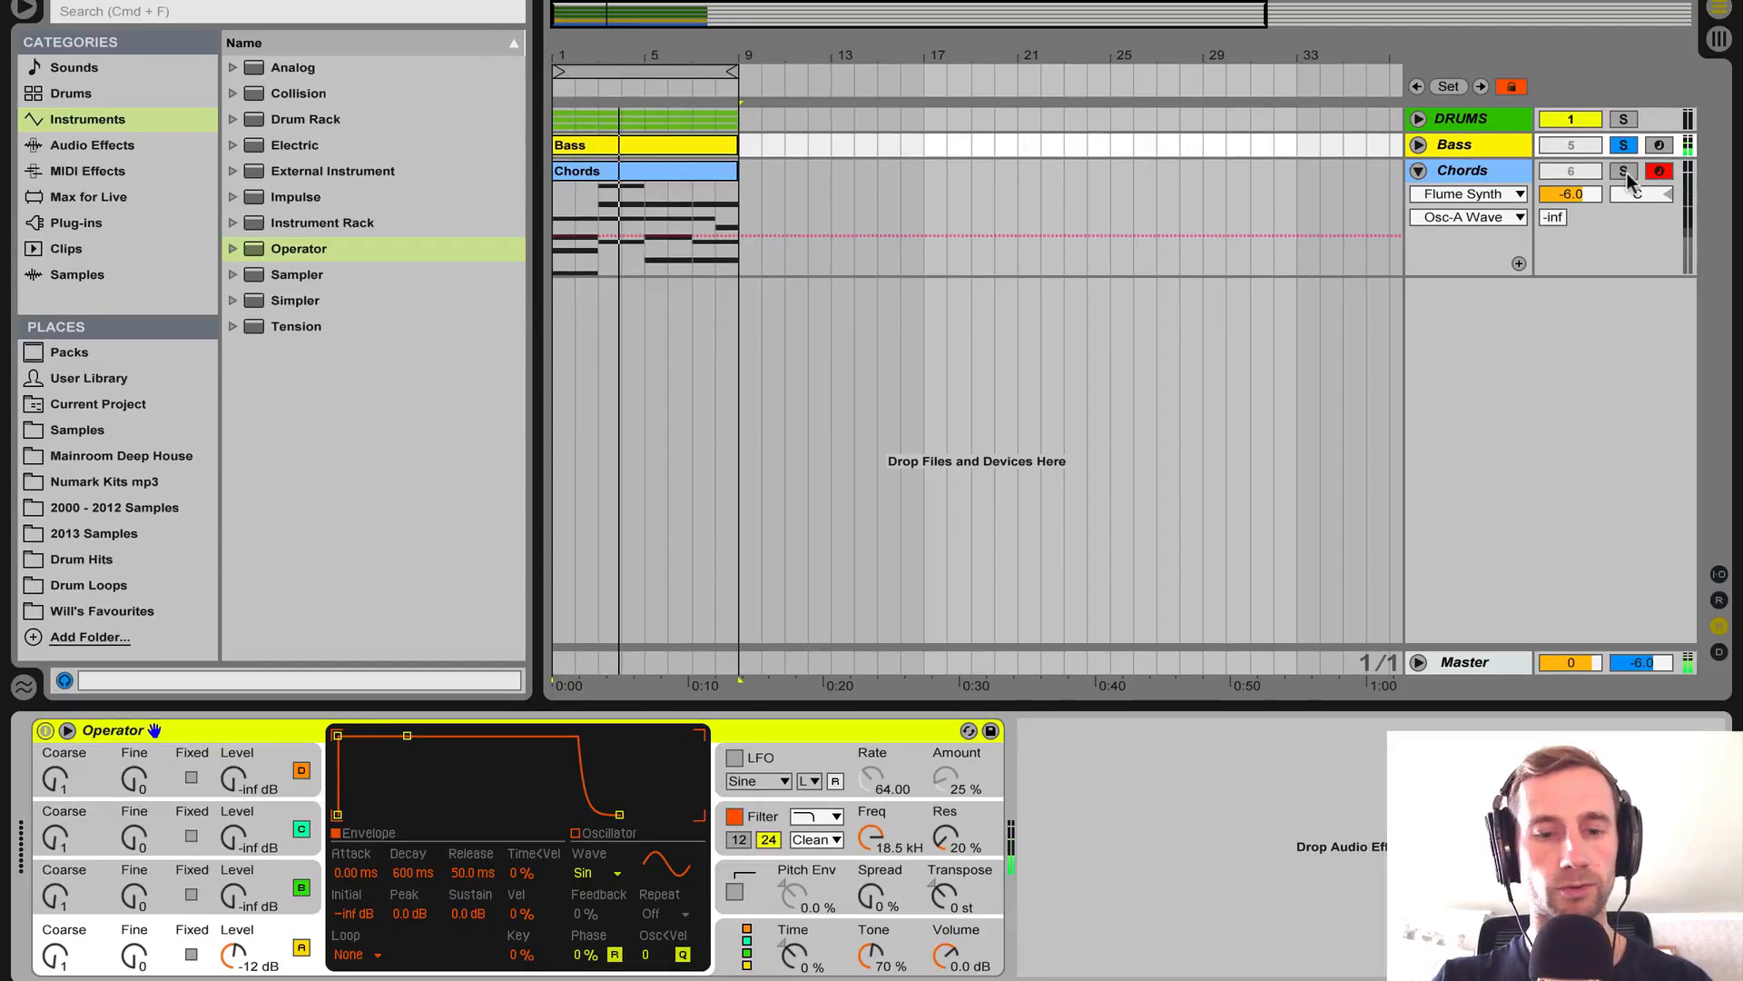
pyautogui.click(1624, 171)
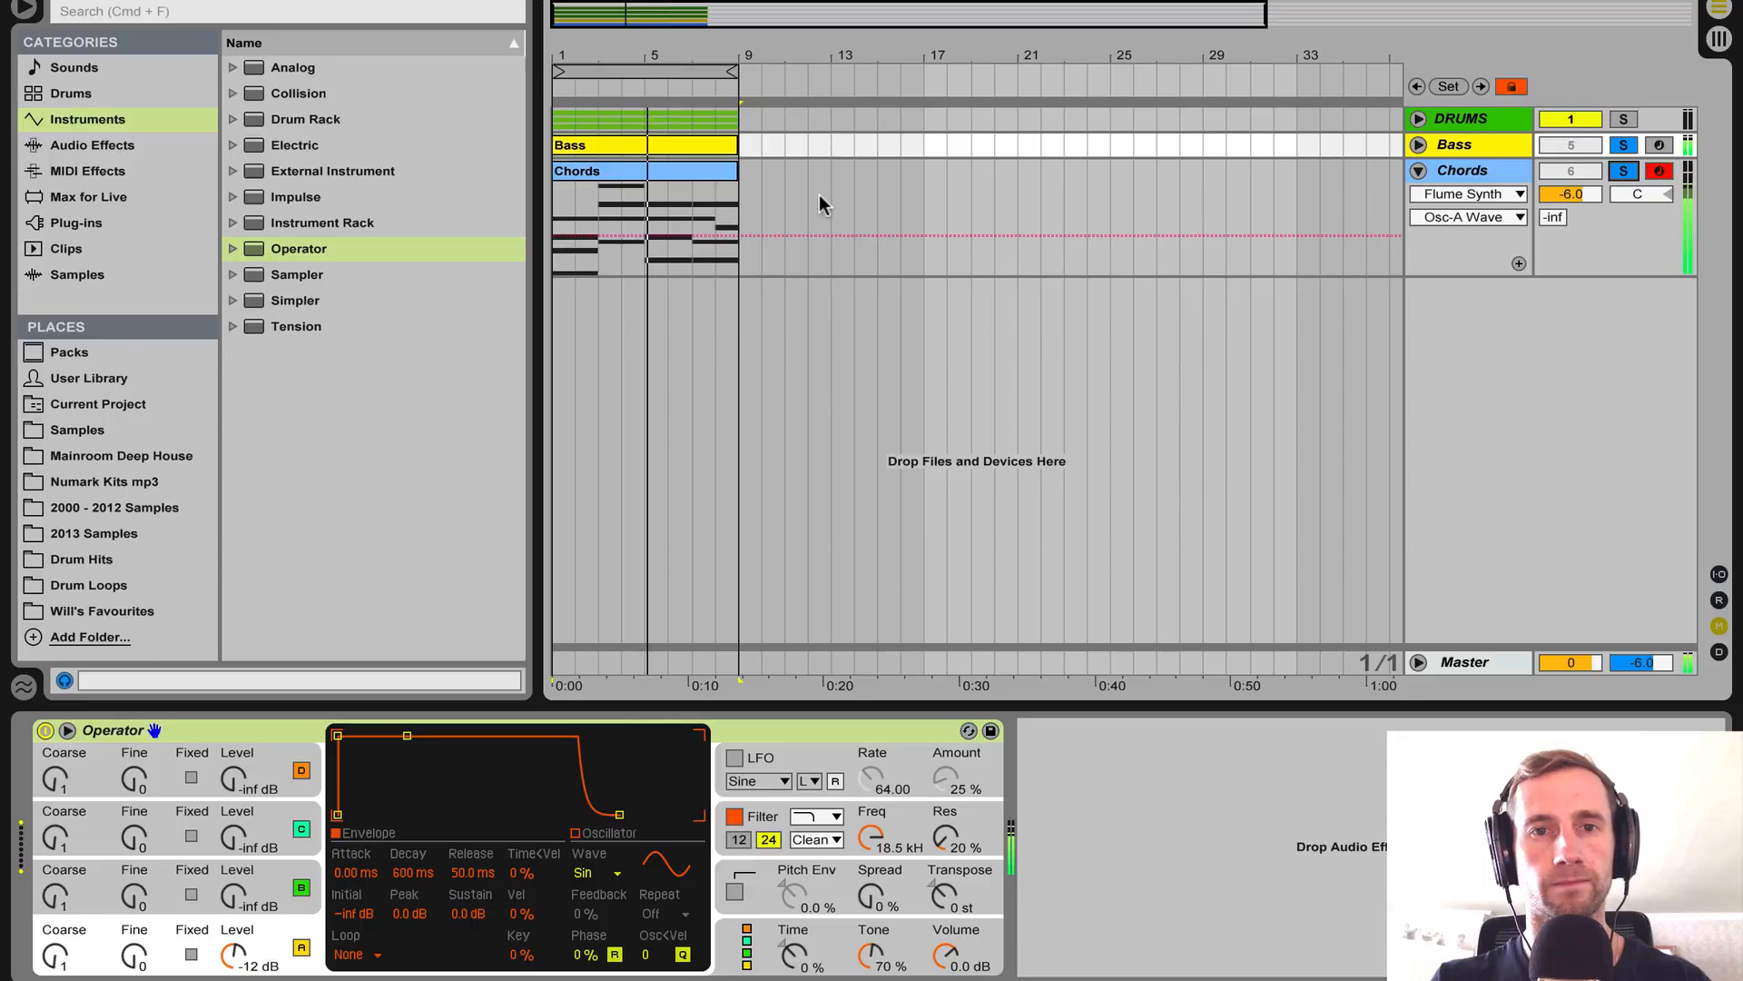
# Mute the Bass and Drums tracks during chord playback and set the Flume Synth's Spread to 57%.
pyautogui.click(1624, 145)
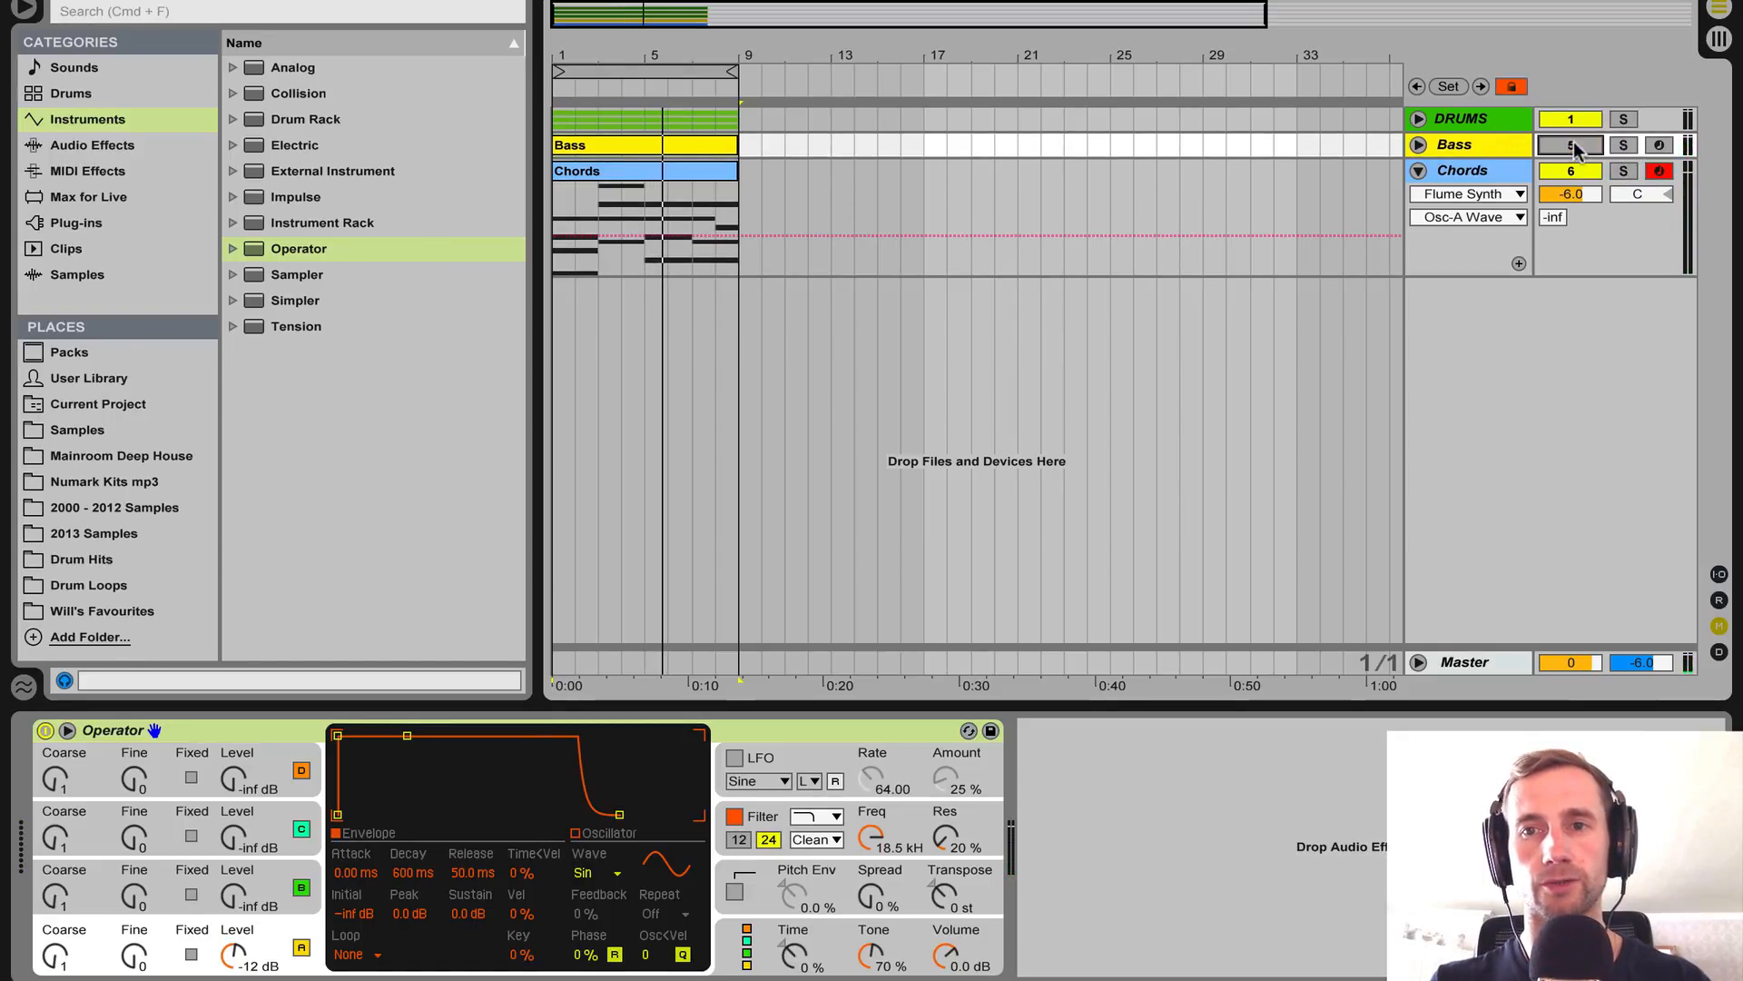
pyautogui.click(1451, 178)
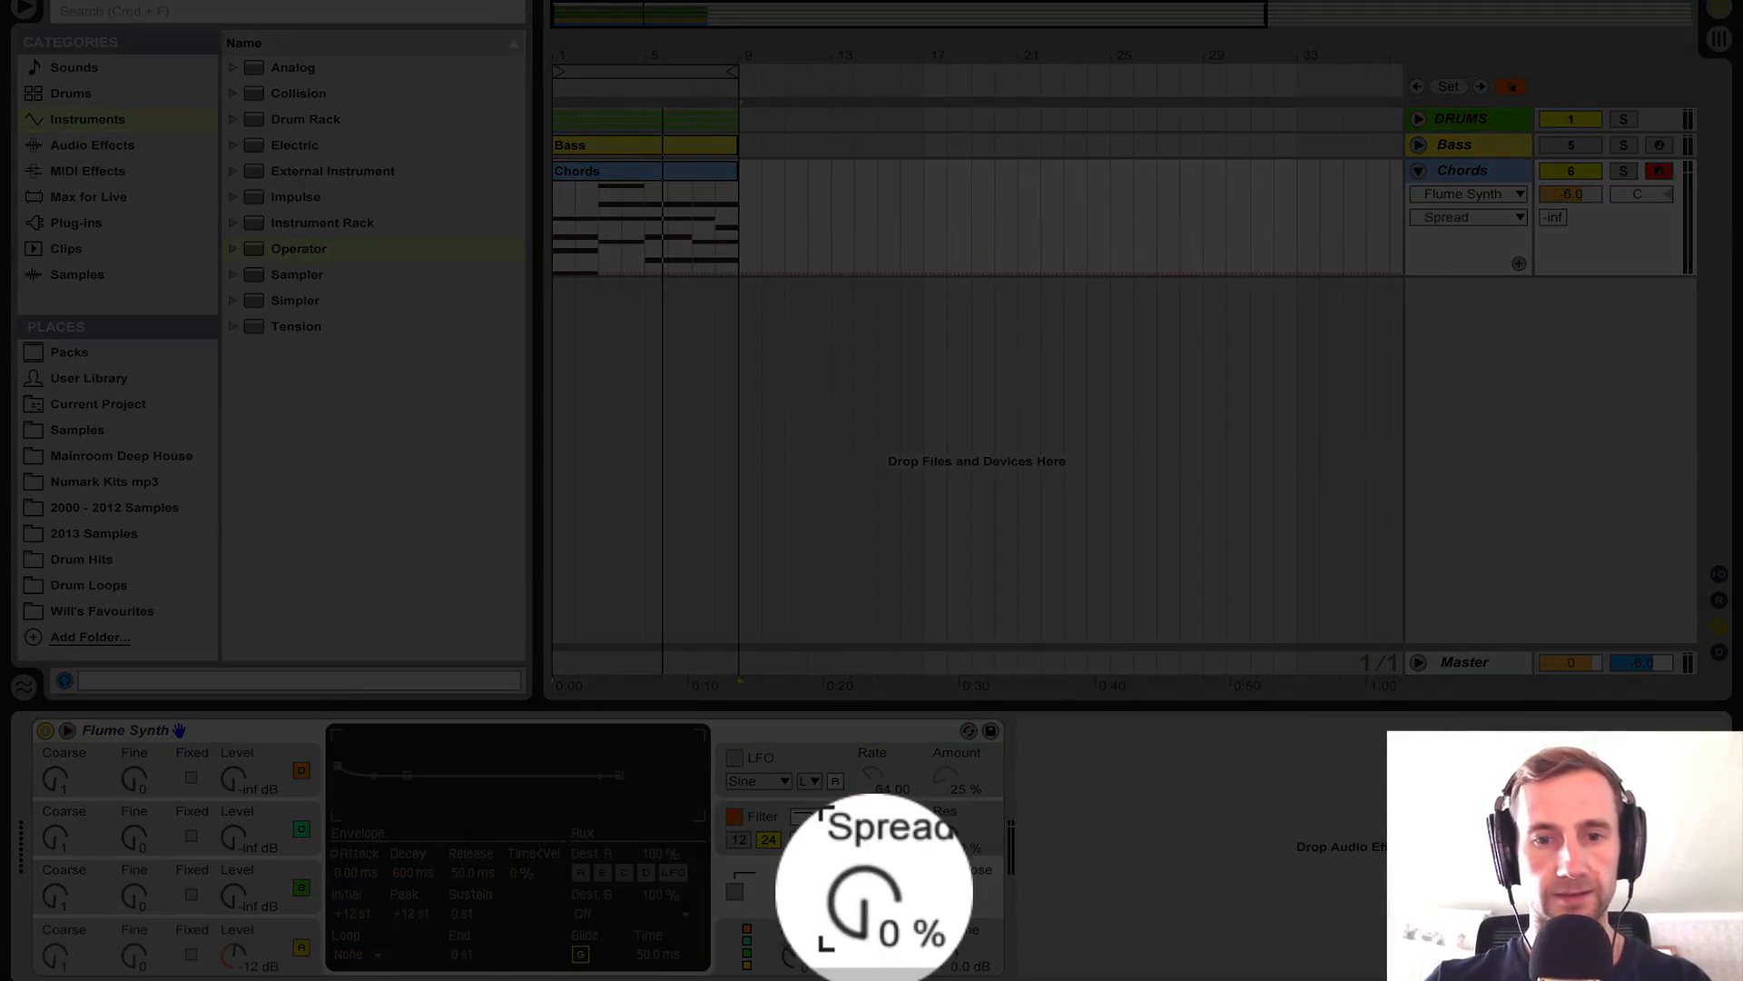
pyautogui.moveTo(877, 897)
pyautogui.mouseDown()
pyautogui.moveTo(877, 755)
pyautogui.moveTo(877, 893)
pyautogui.mouseUp()
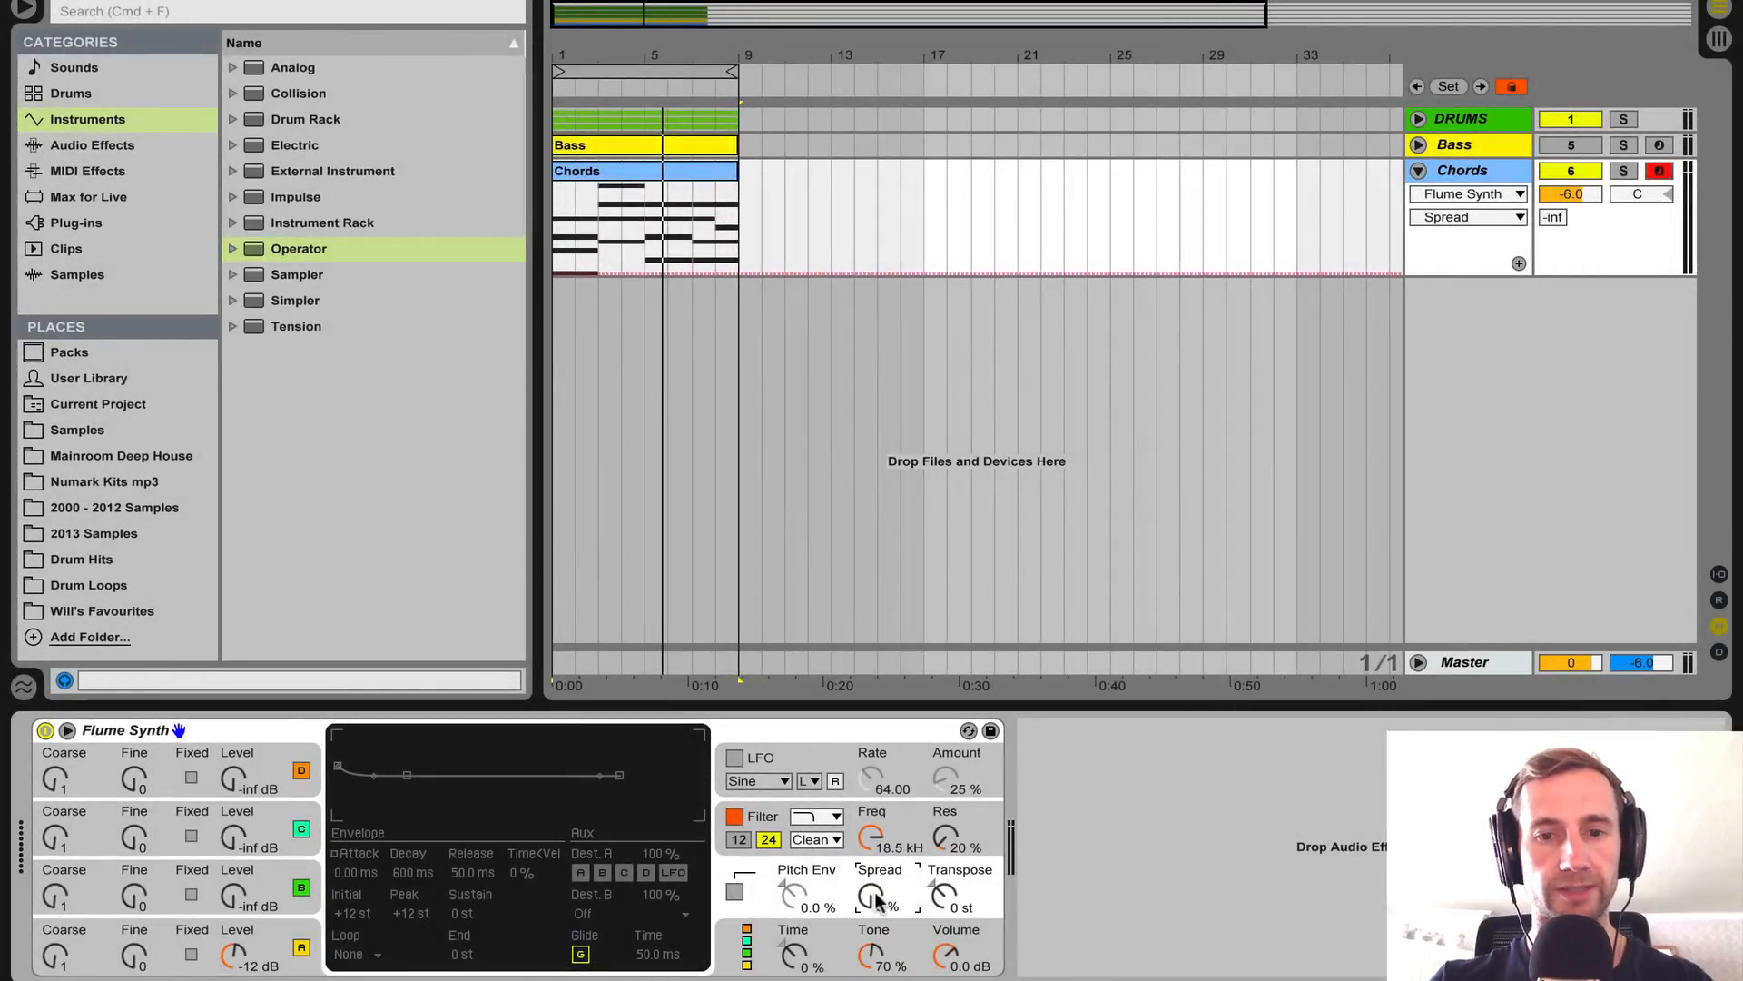
pyautogui.press('space')
pyautogui.click(1571, 120)
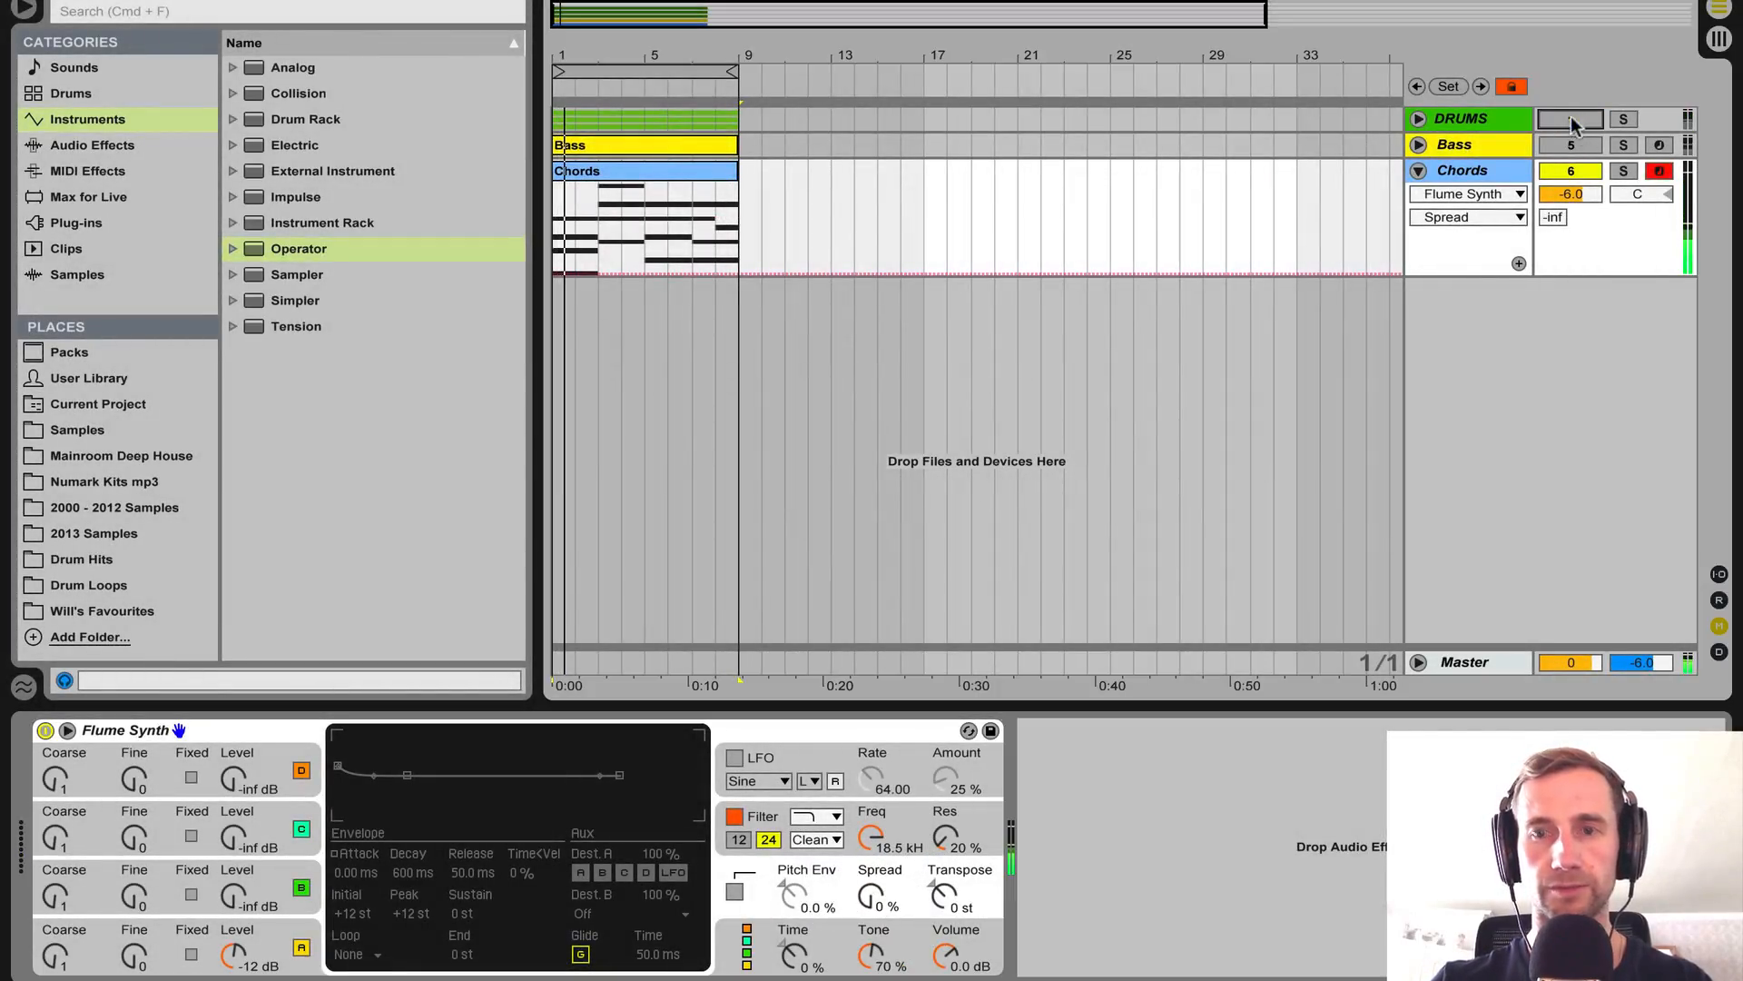
pyautogui.moveTo(868, 899); pyautogui.dragTo(869, 899)
pyautogui.click(732, 896)
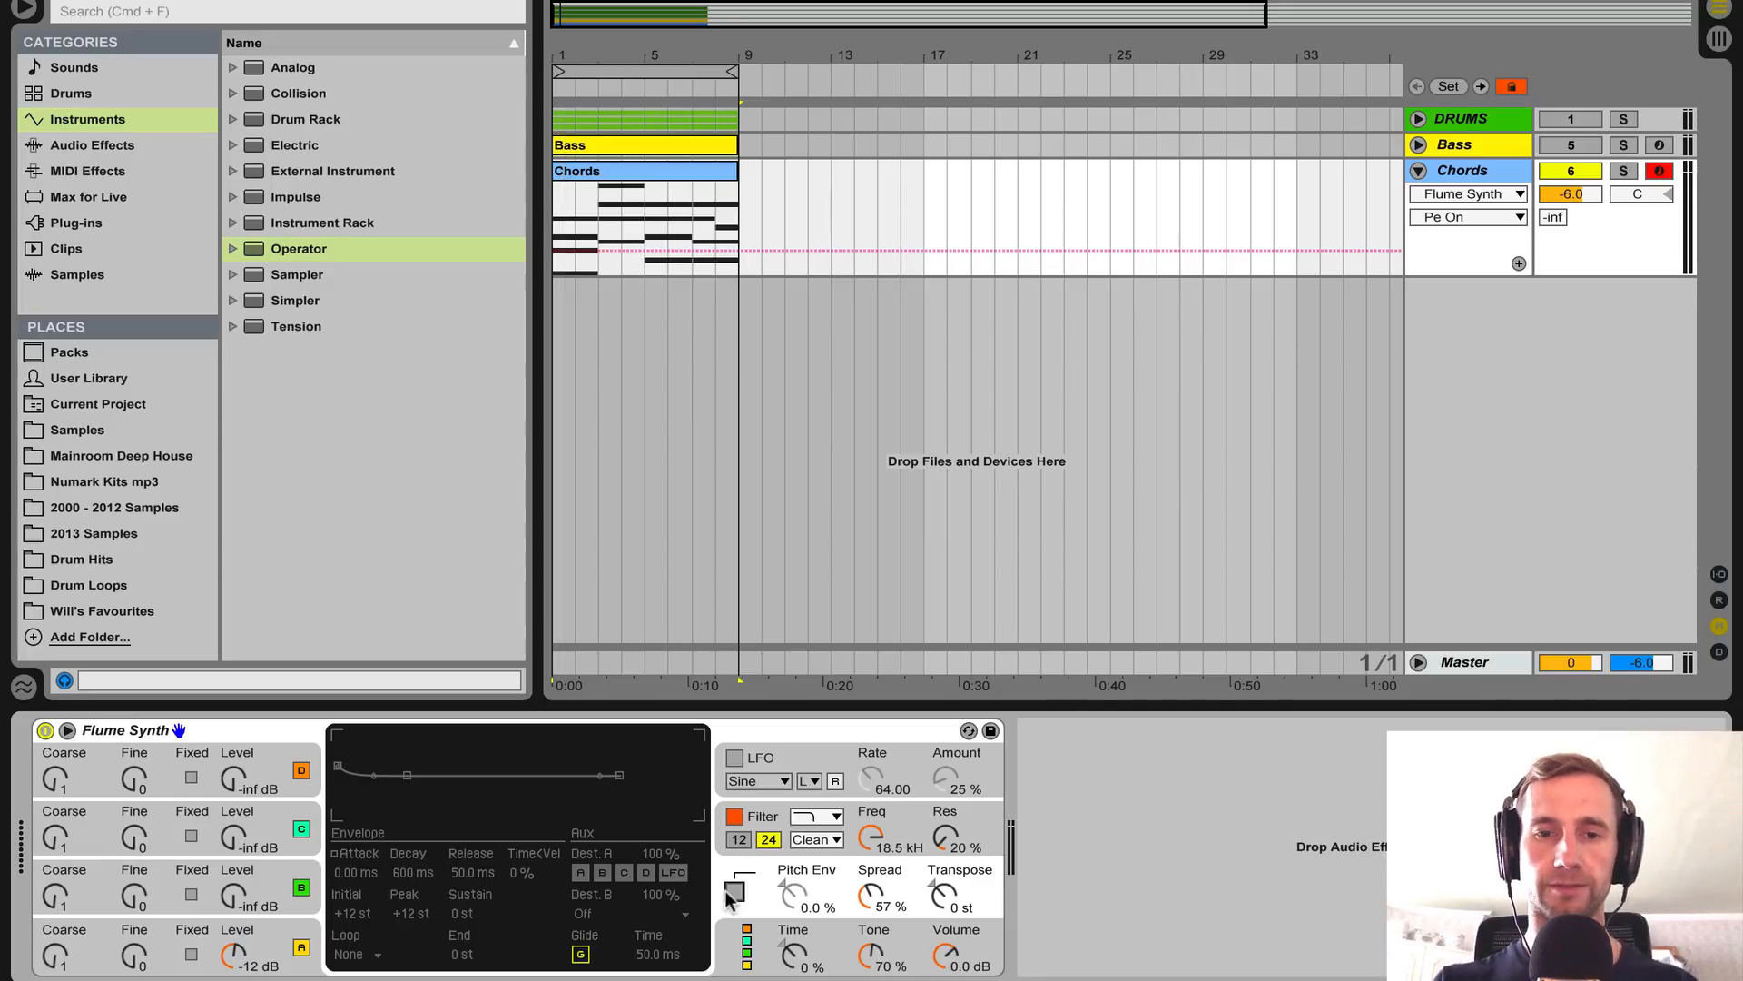
# Switch on the Flume Synth's LFO and set its Rate to 64.51 and Amount to 8.7% while the chords play.
pyautogui.press('space')
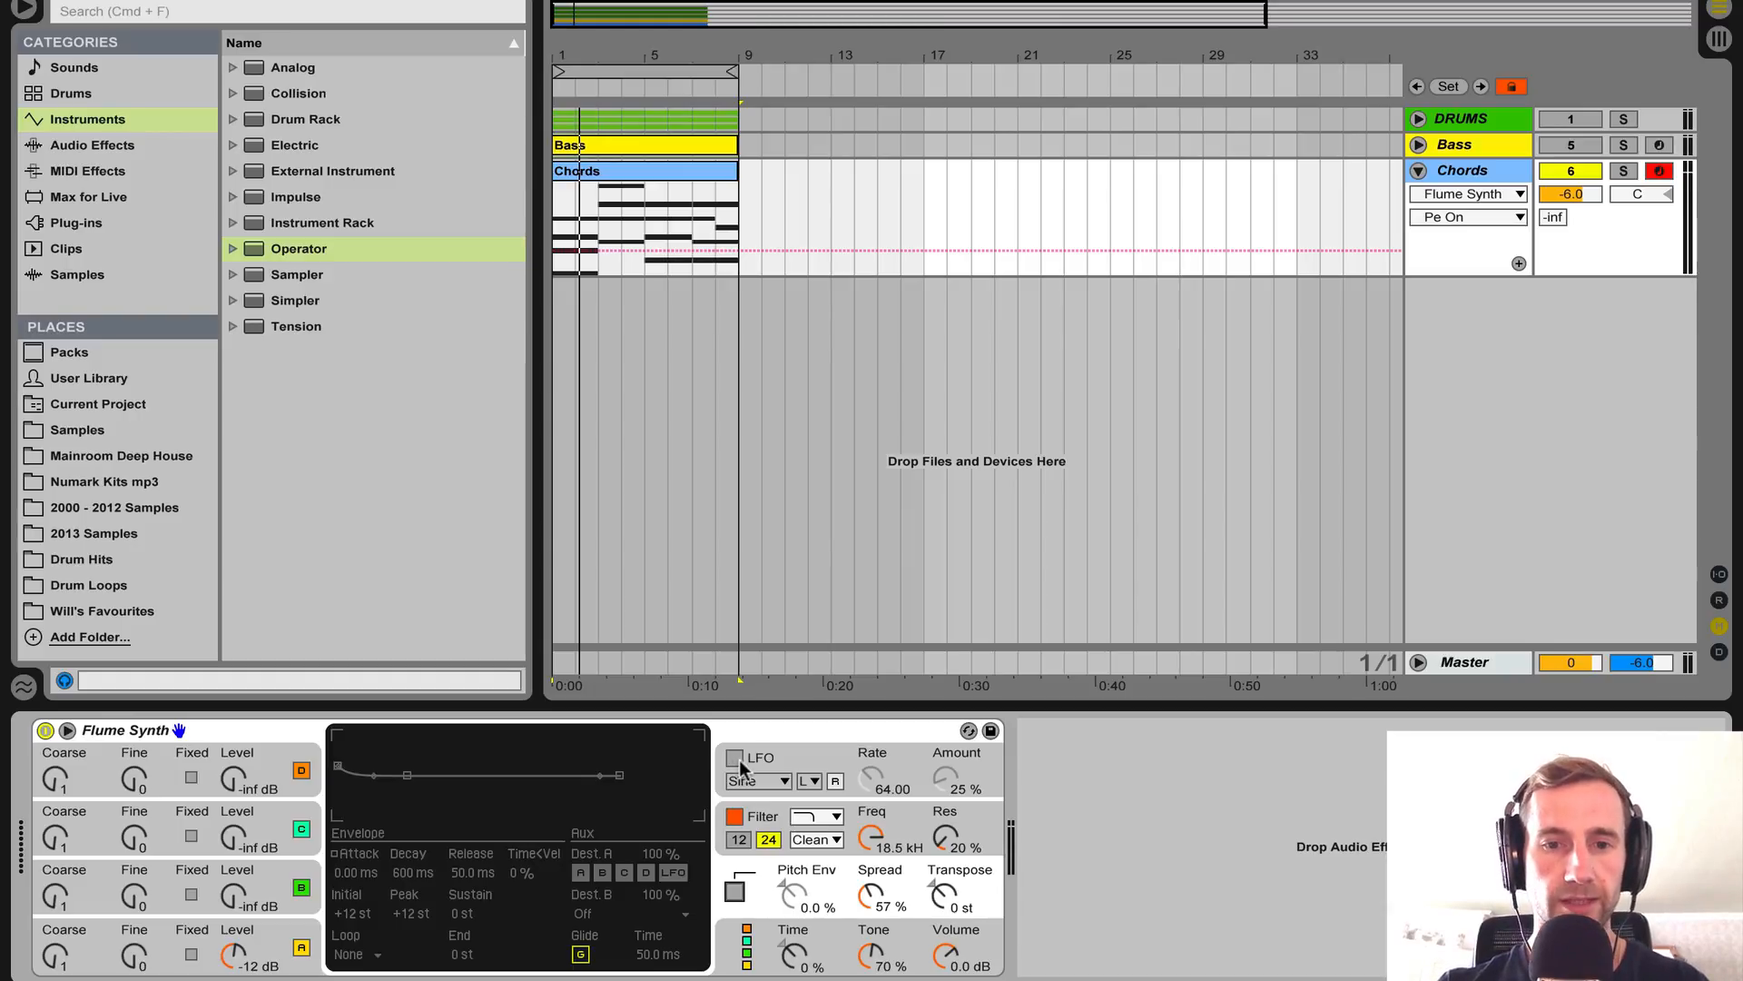
pyautogui.click(734, 758)
pyautogui.press('space')
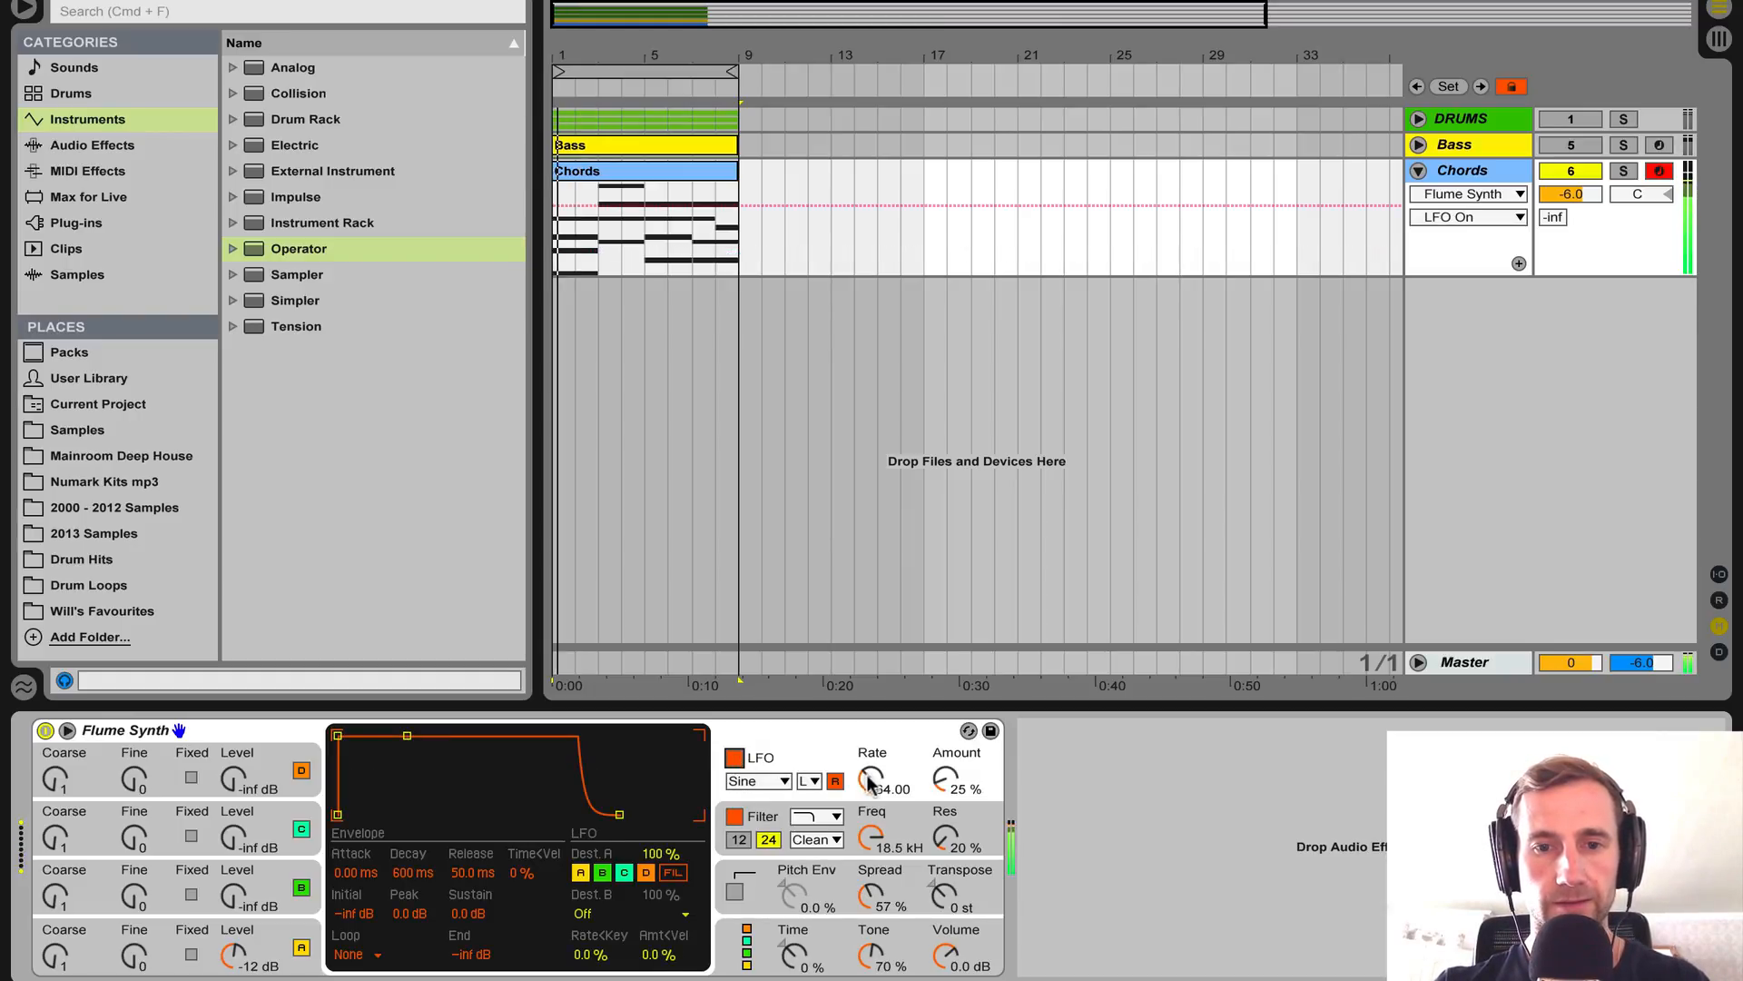
pyautogui.moveTo(871, 779)
pyautogui.mouseDown()
pyautogui.moveTo(872, 724)
pyautogui.moveTo(871, 758)
pyautogui.moveTo(946, 799)
pyautogui.moveTo(946, 821)
pyautogui.moveTo(946, 770)
pyautogui.moveTo(872, 765)
pyautogui.moveTo(872, 747)
pyautogui.moveTo(871, 774)
pyautogui.mouseUp()
pyautogui.click(872, 779)
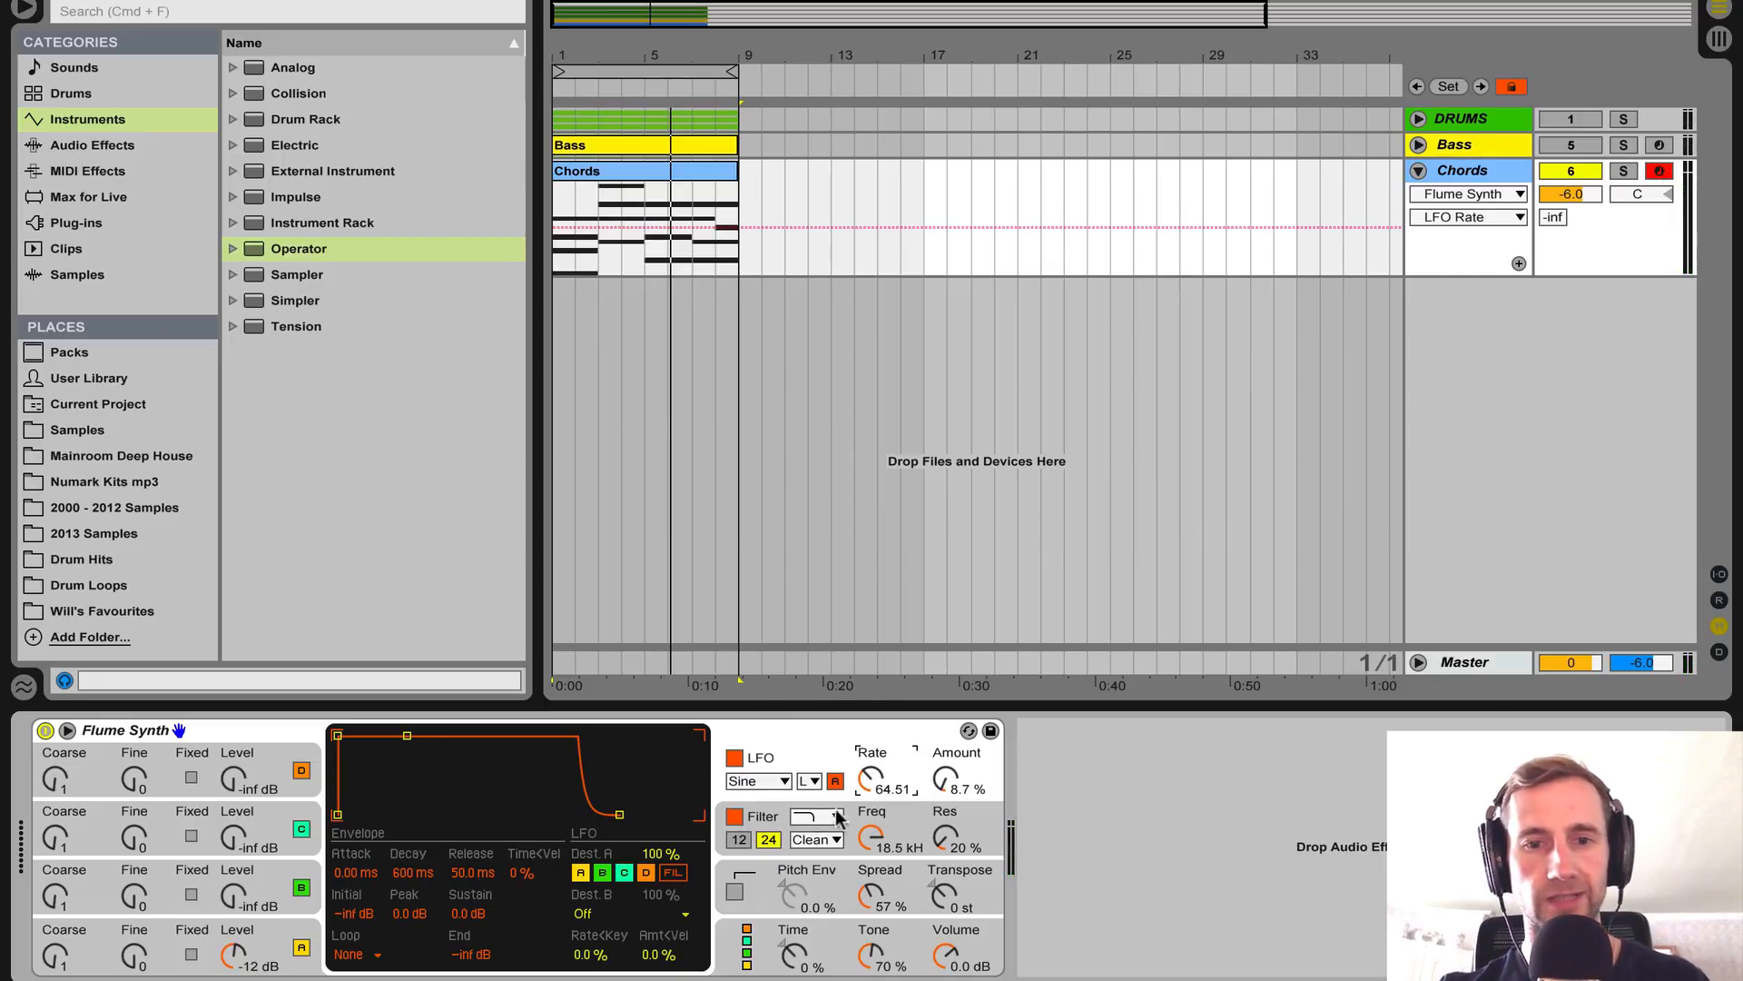
# Enable the Flume Synth's pitch envelope with a Peak of -12 st and an amount of 100%, and audition it.
pyautogui.click(736, 892)
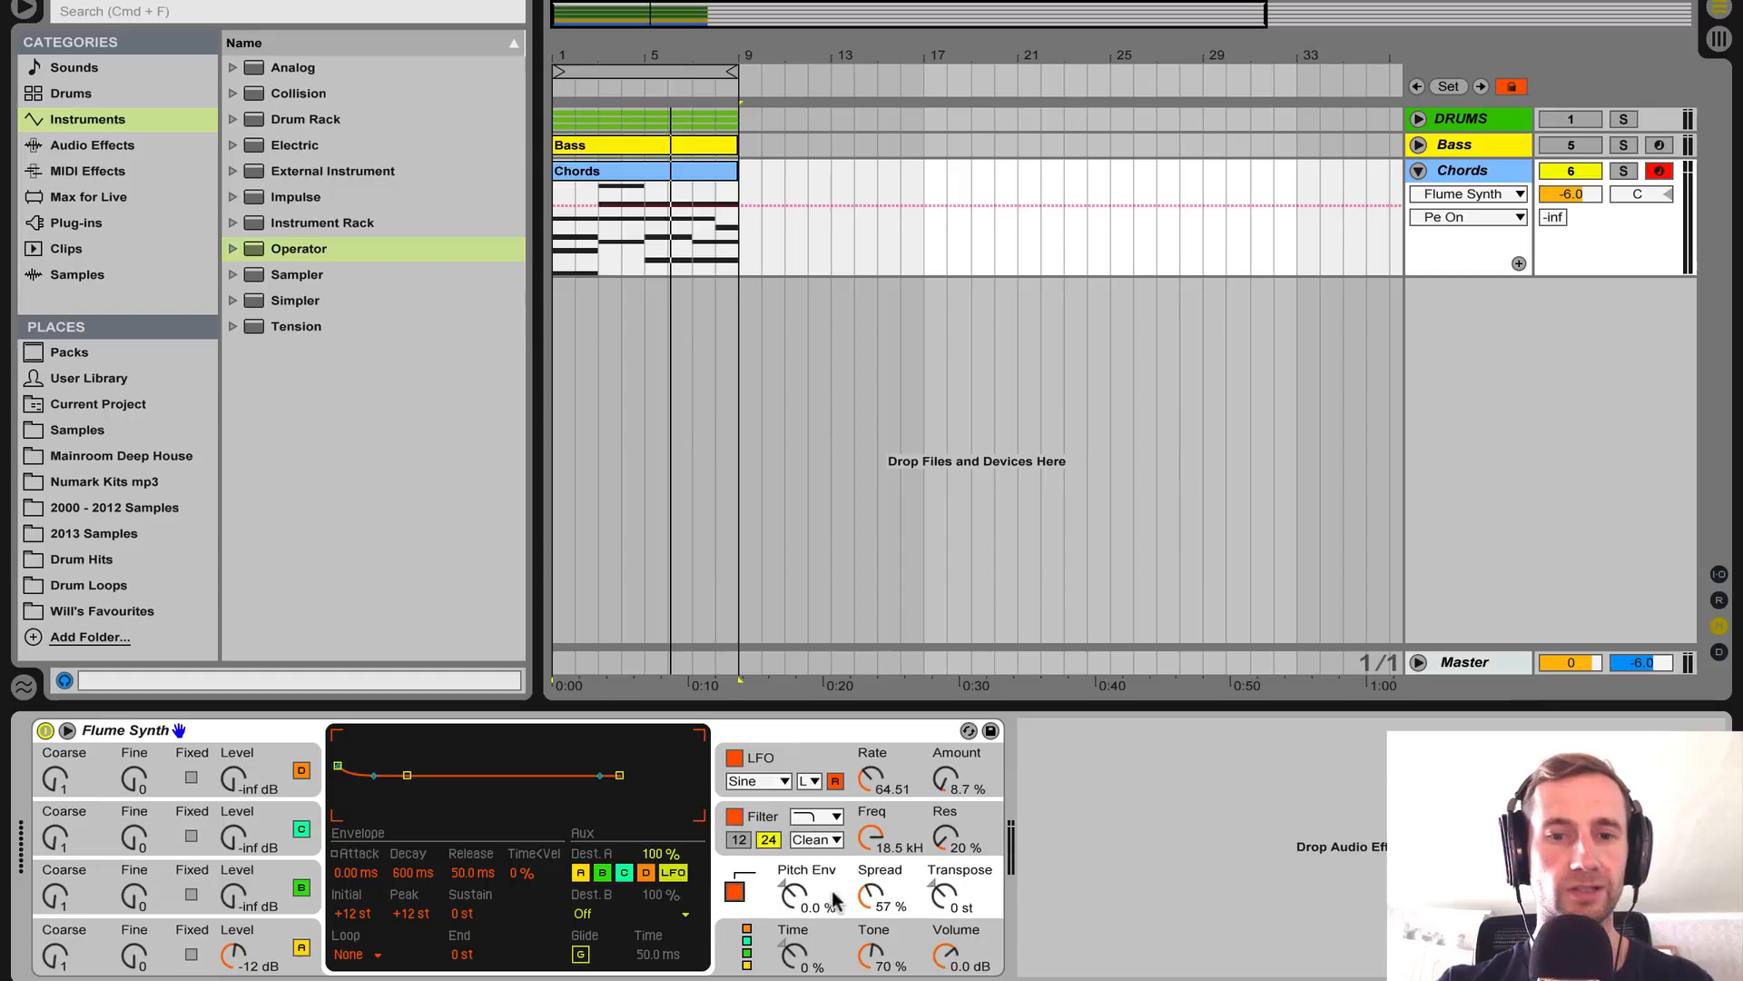
pyautogui.click(789, 895)
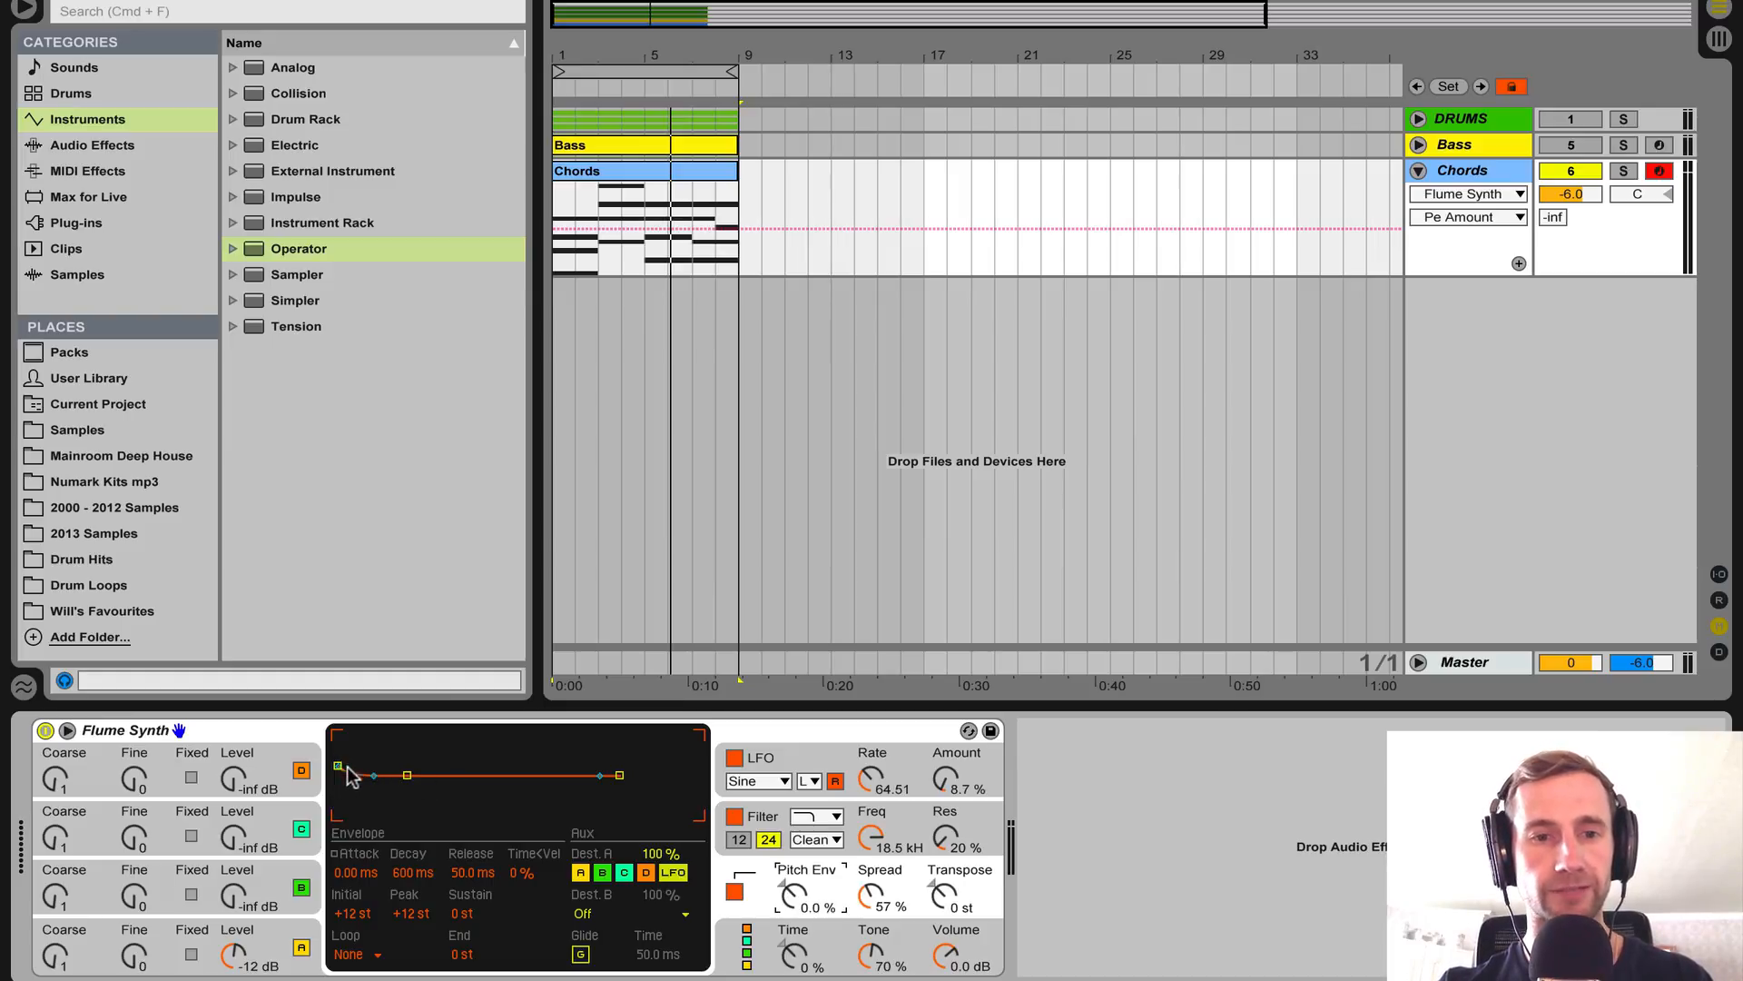
pyautogui.moveTo(411, 912); pyautogui.dragTo(410, 940)
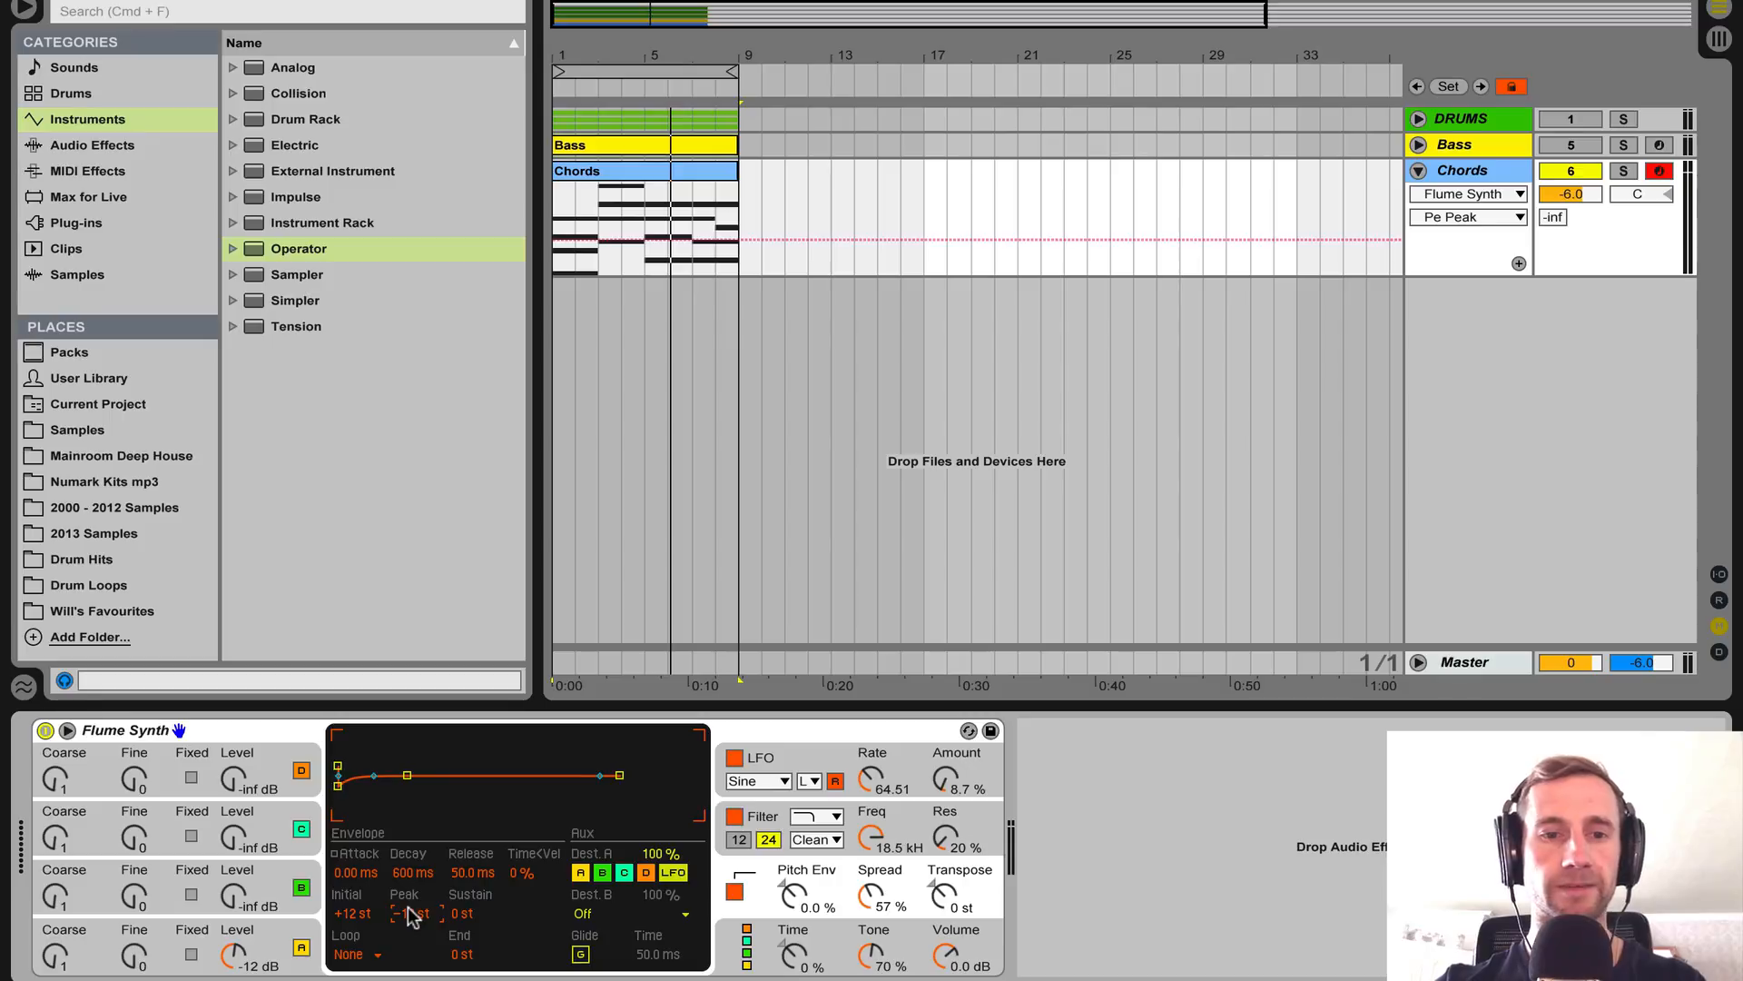
pyautogui.press('space')
pyautogui.moveTo(793, 908); pyautogui.dragTo(792, 853)
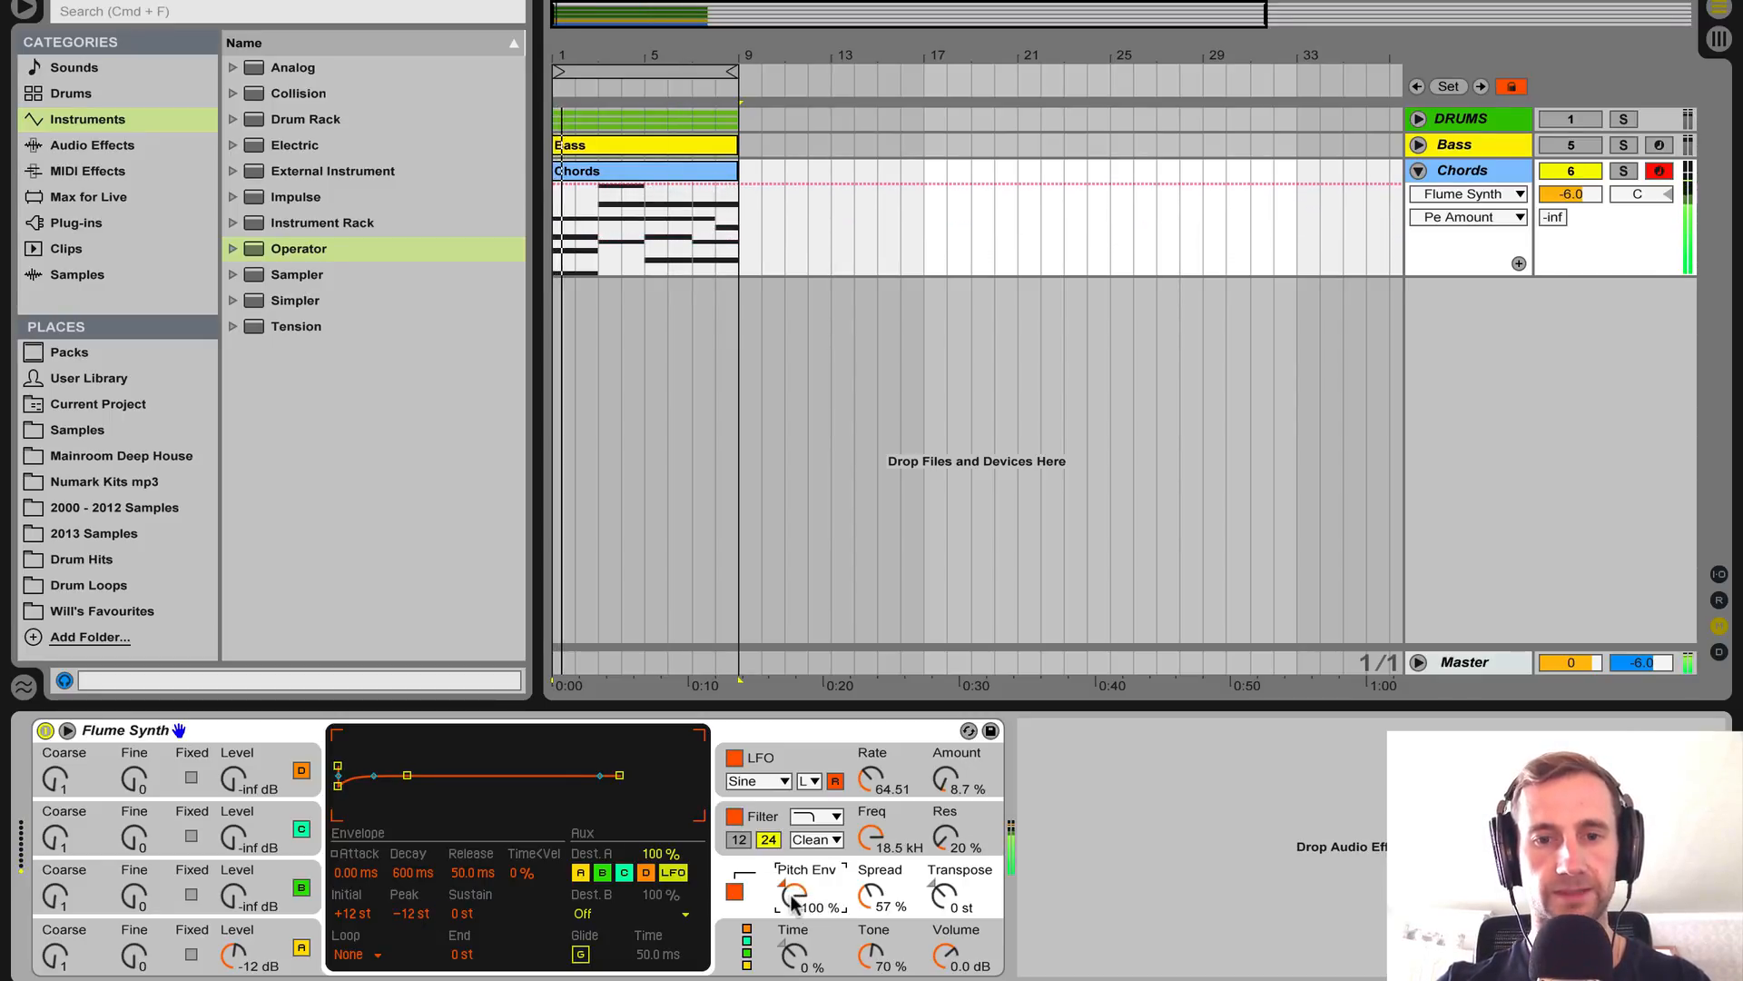
# Adjust the pitch envelope's Decay by ear, settling on 447 ms.
pyautogui.click(401, 873)
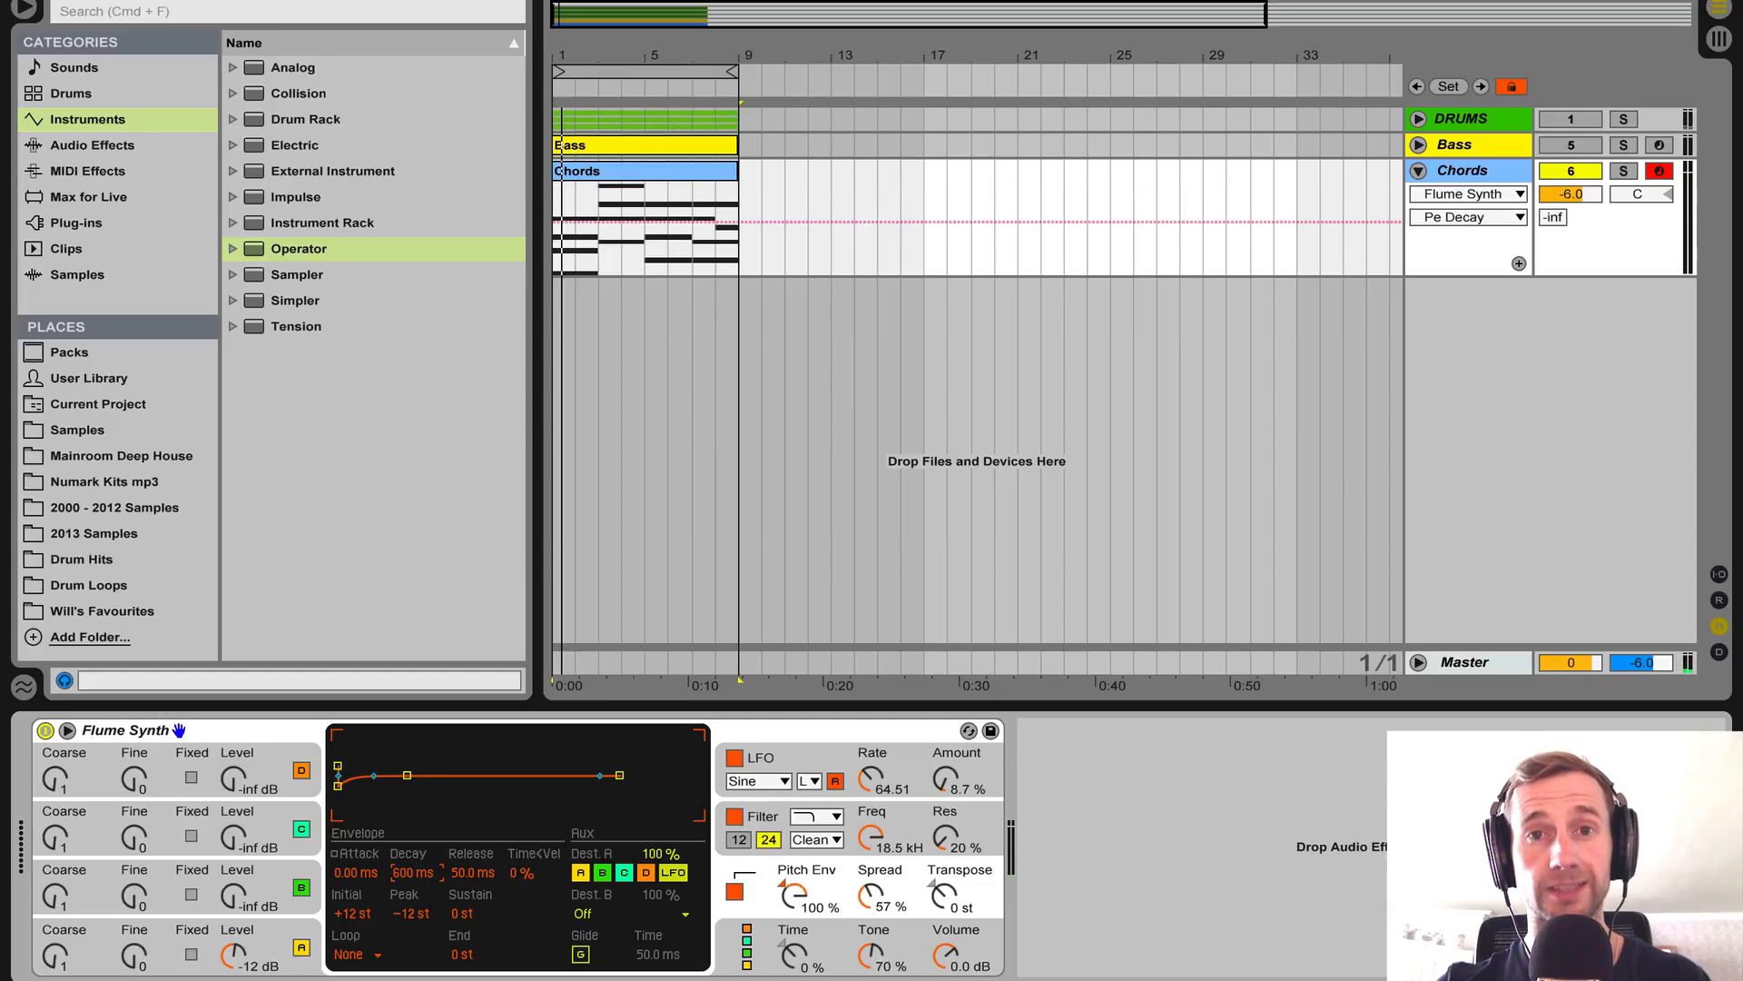
pyautogui.moveTo(401, 874); pyautogui.dragTo(402, 921)
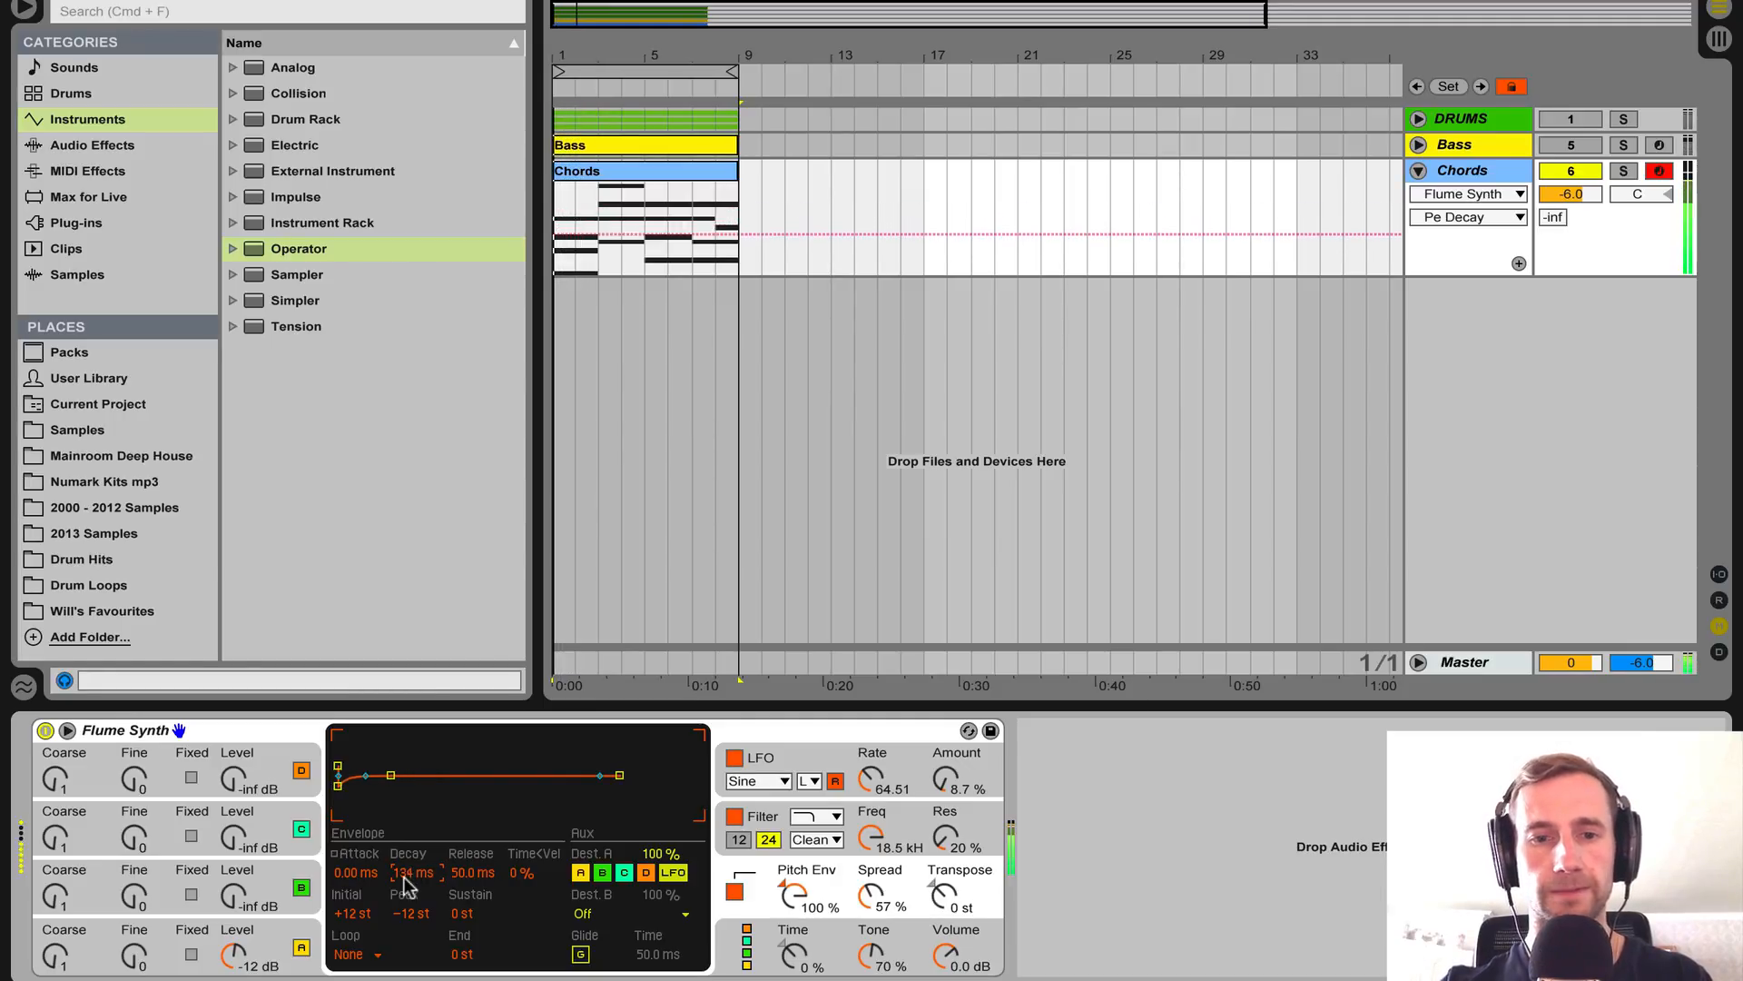
pyautogui.moveTo(405, 881); pyautogui.dragTo(405, 870)
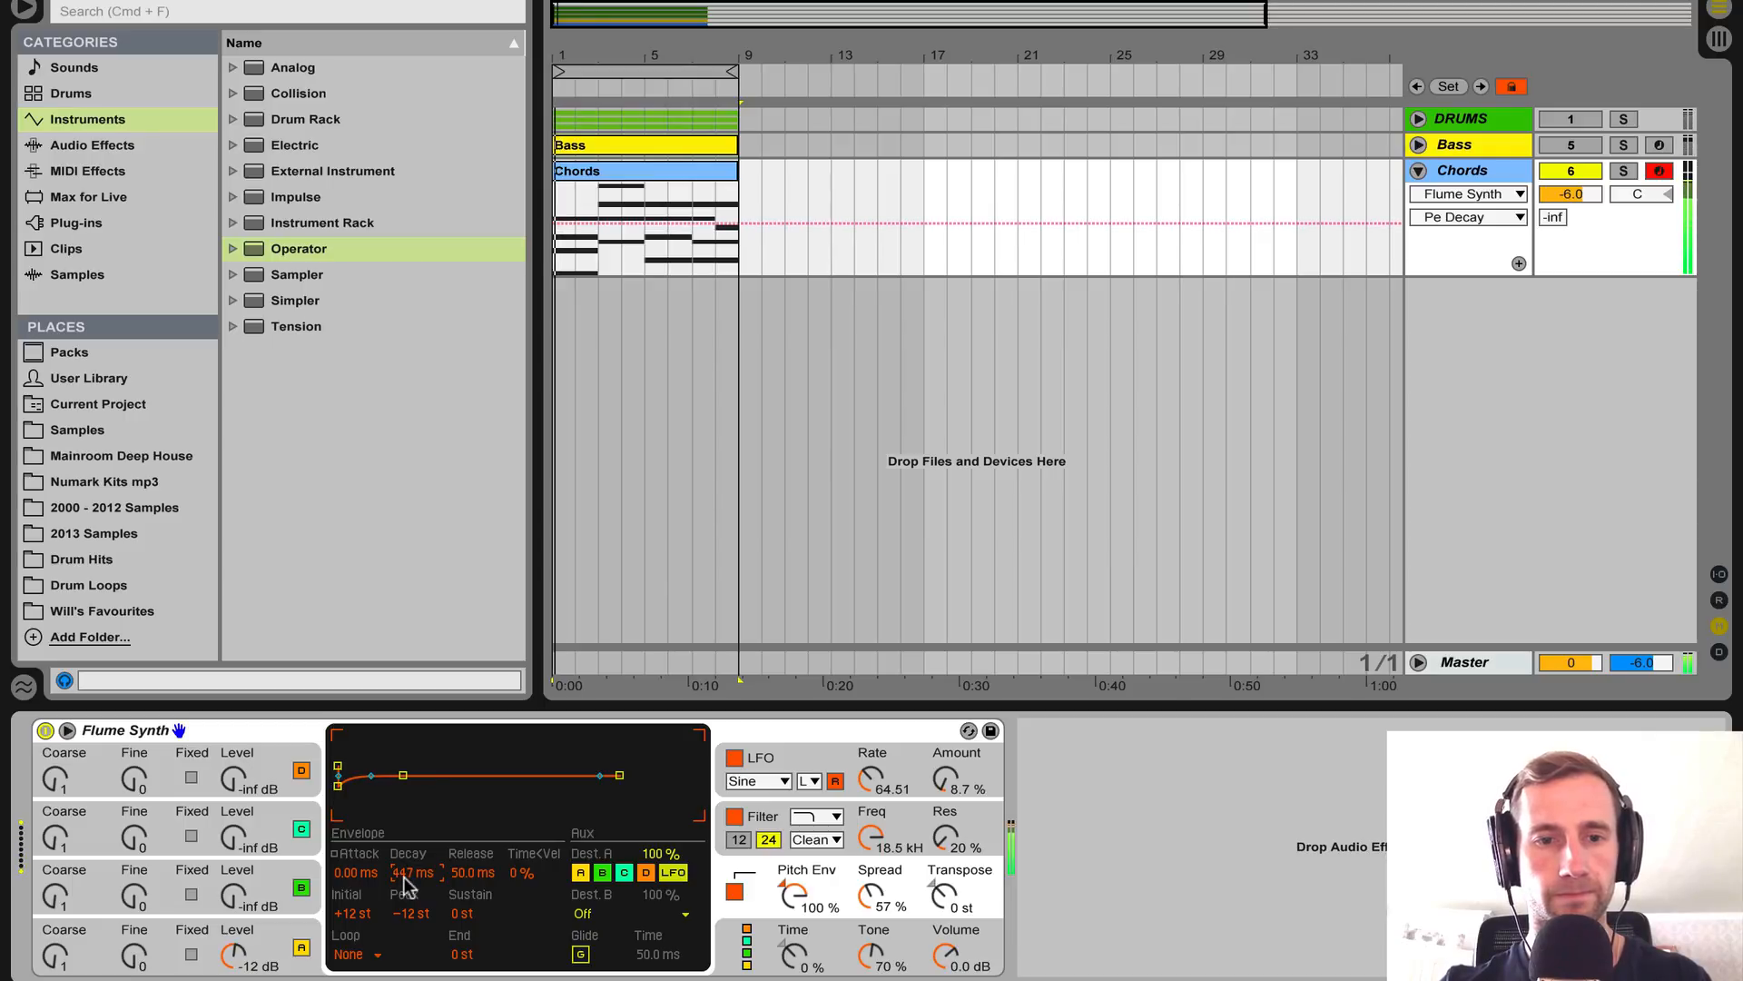
# Turn on Glide with a time of 389 ms and set the LFO to Rate 77.39 and Amount 9.5%.
pyautogui.click(581, 955)
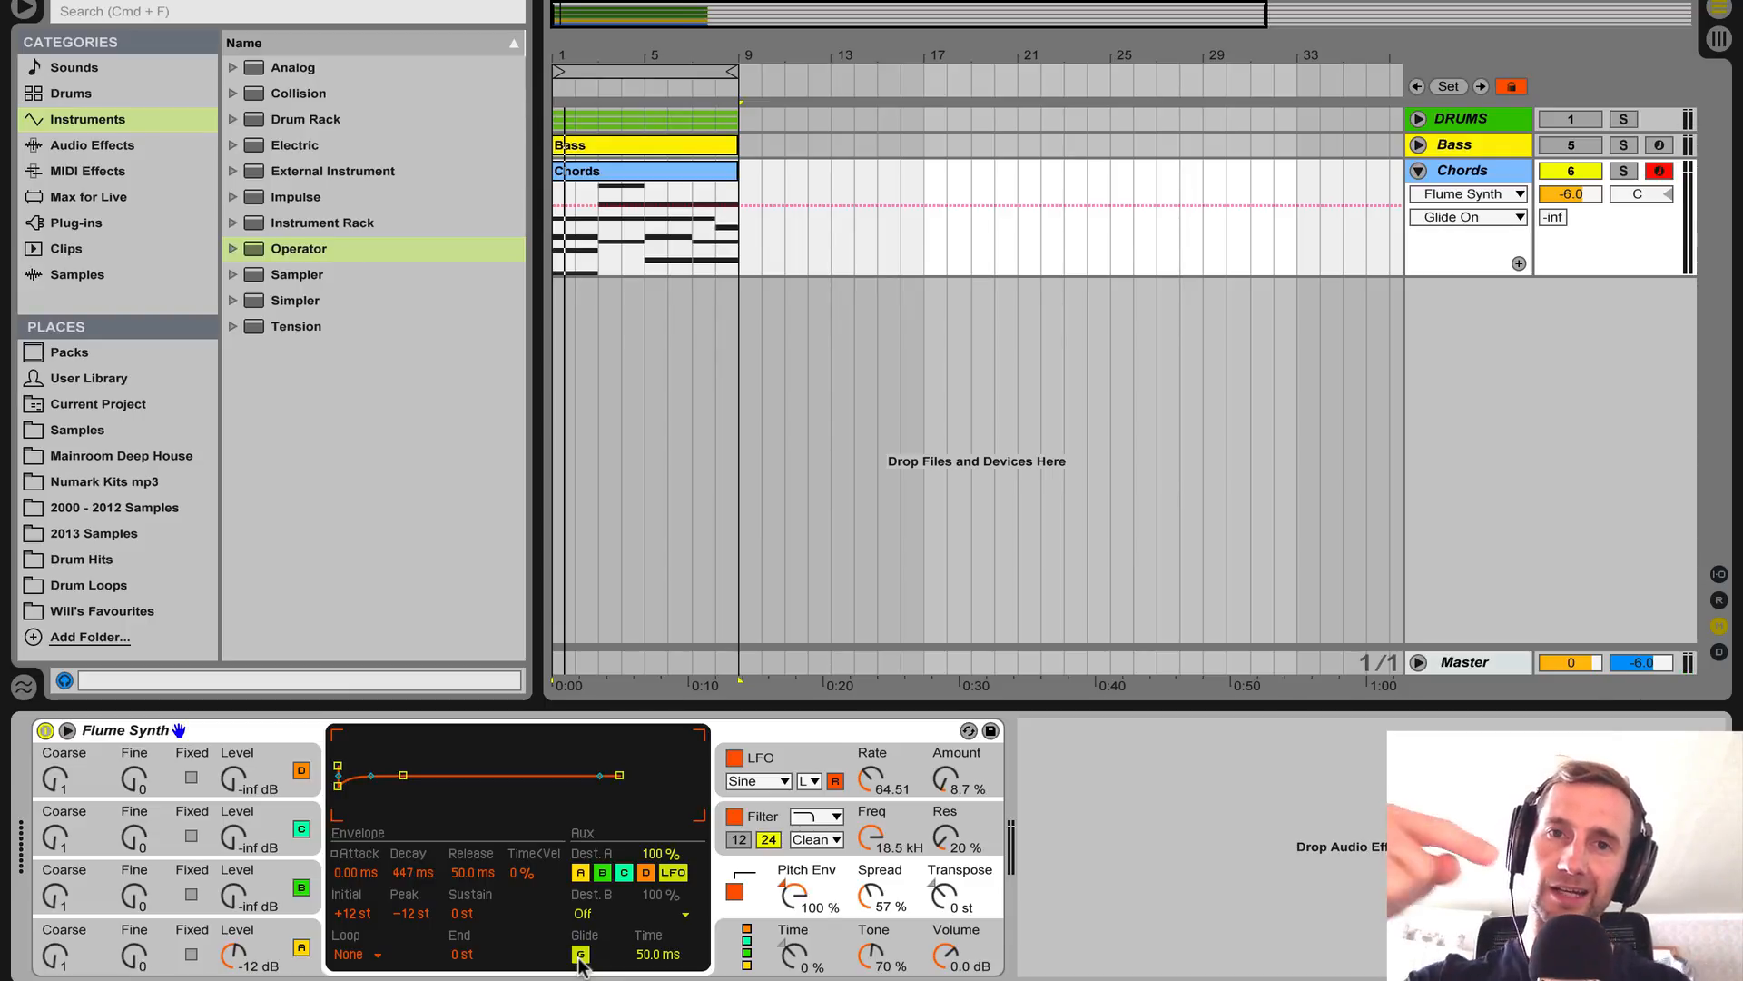
pyautogui.moveTo(659, 953); pyautogui.dragTo(658, 897)
pyautogui.moveTo(868, 786); pyautogui.dragTo(868, 763)
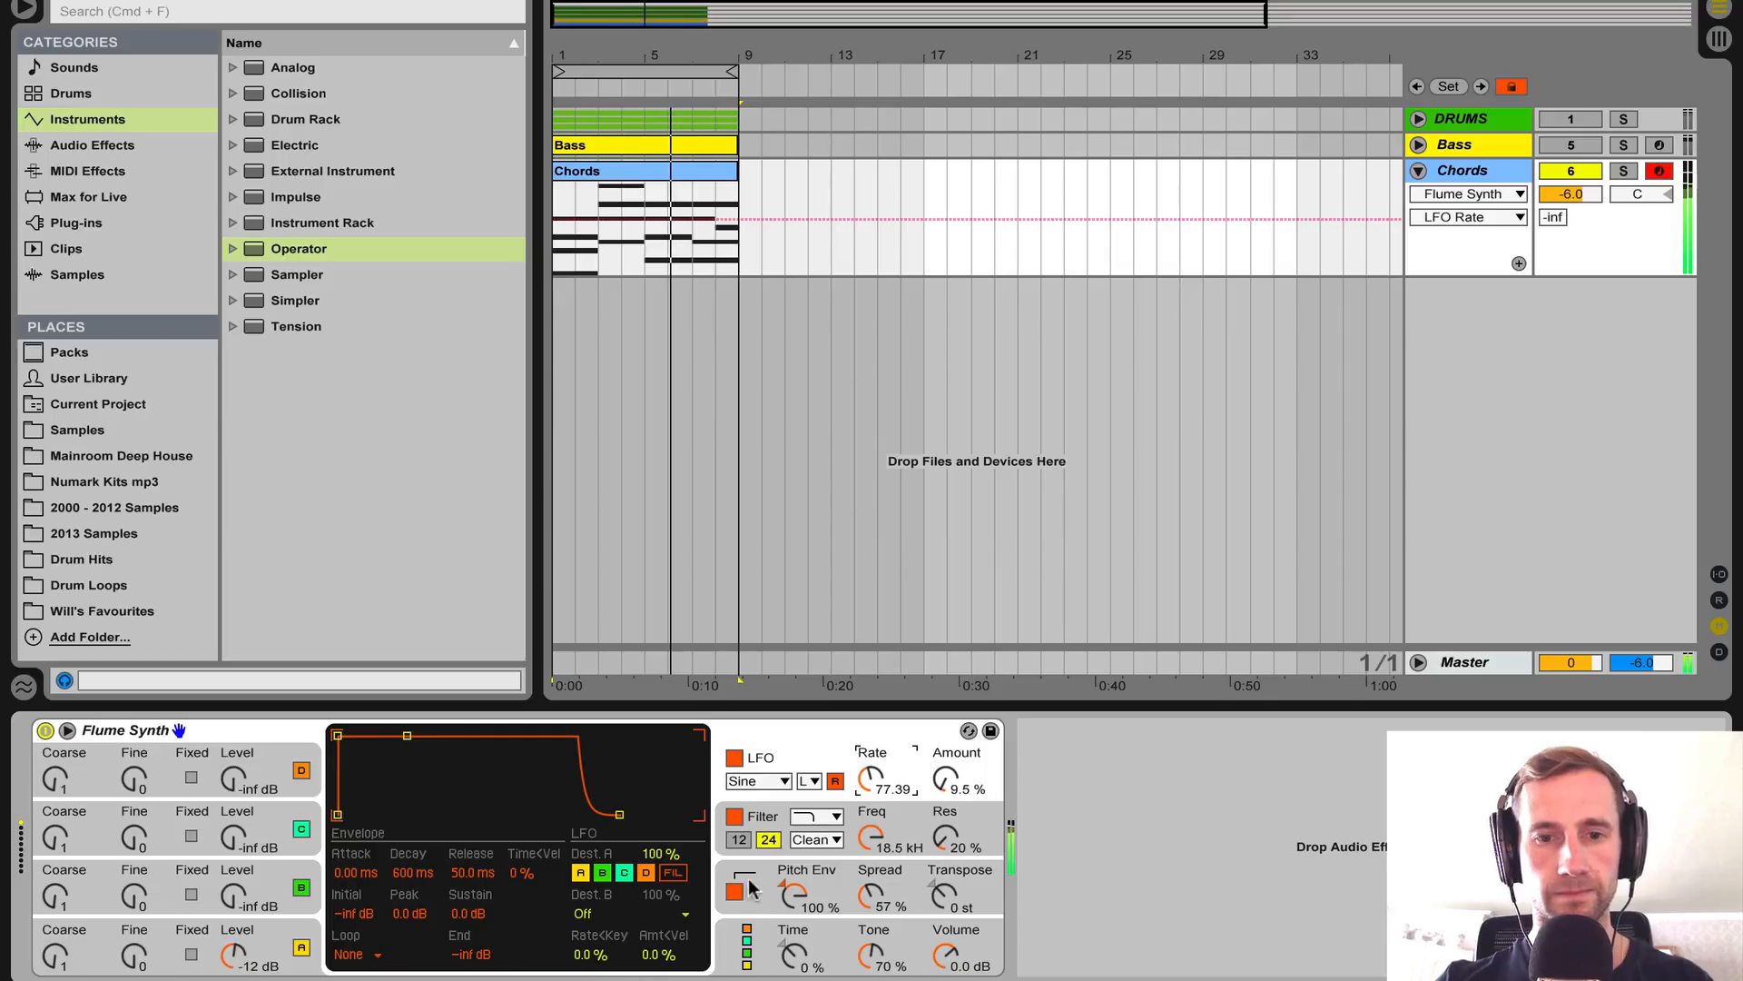
# Raise the Glide time to about 530 ms and set the LFO to Rate 94.26 and Amount 7.1%.
pyautogui.click(725, 940)
pyautogui.click(720, 912)
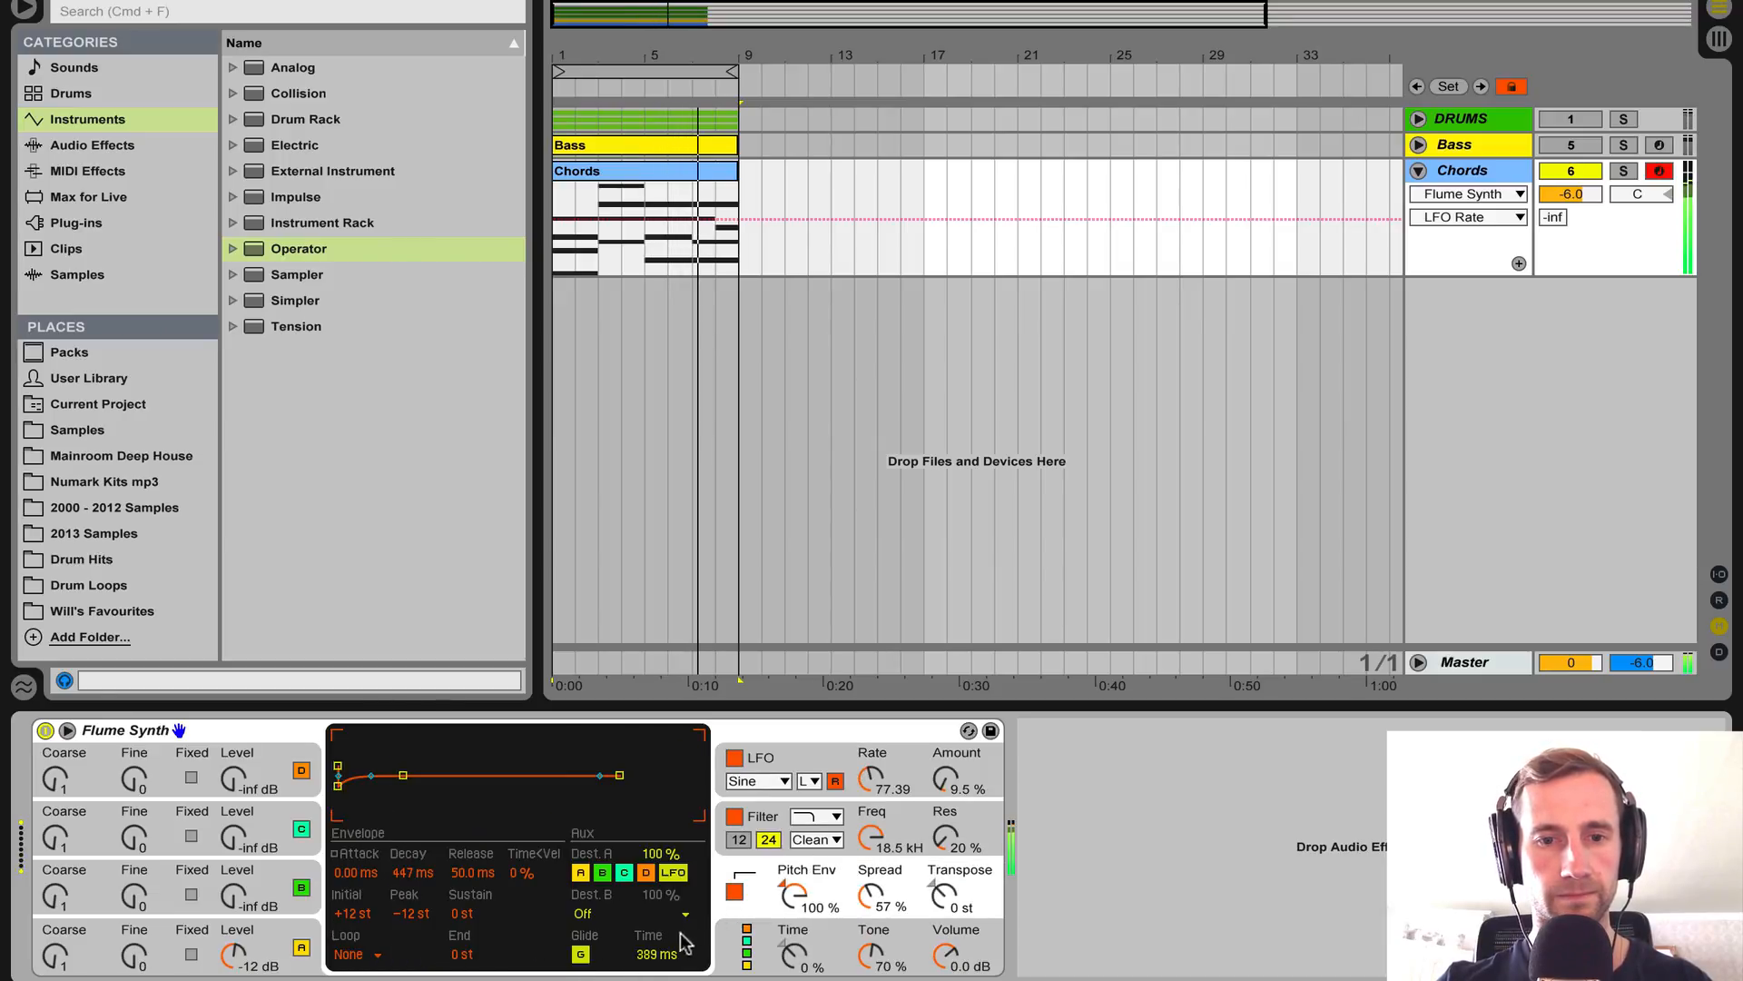
pyautogui.moveTo(657, 954); pyautogui.dragTo(656, 928)
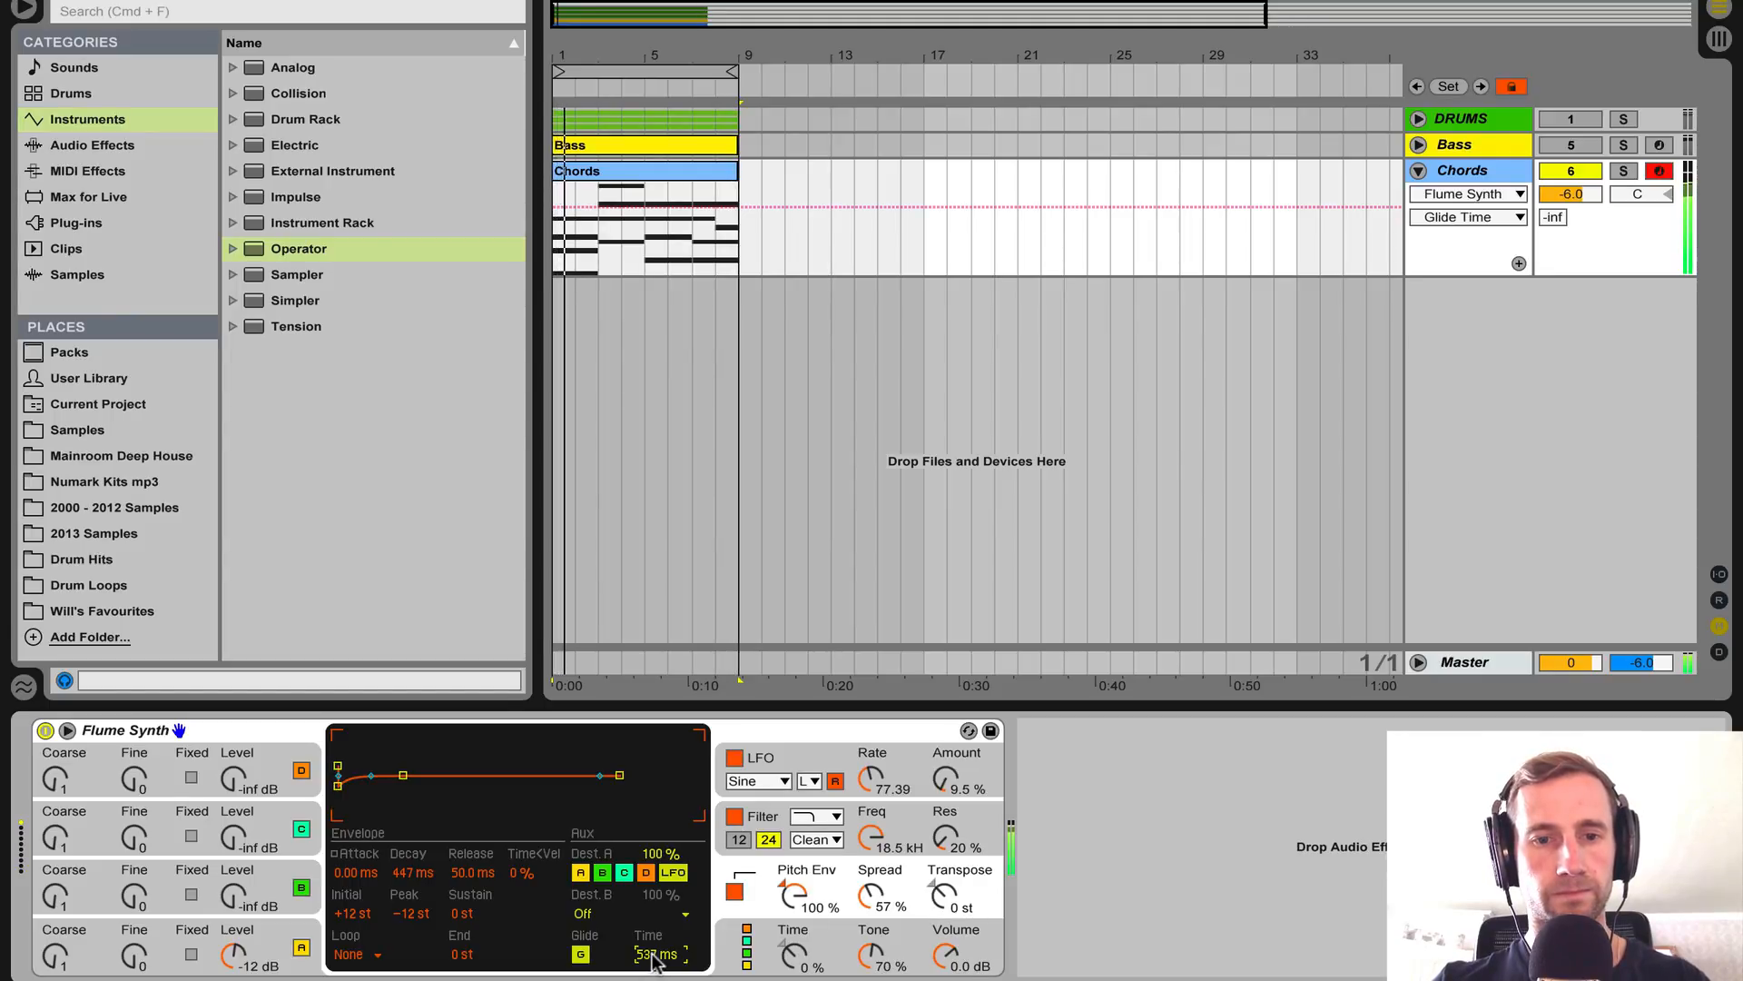
pyautogui.moveTo(940, 776); pyautogui.dragTo(870, 761)
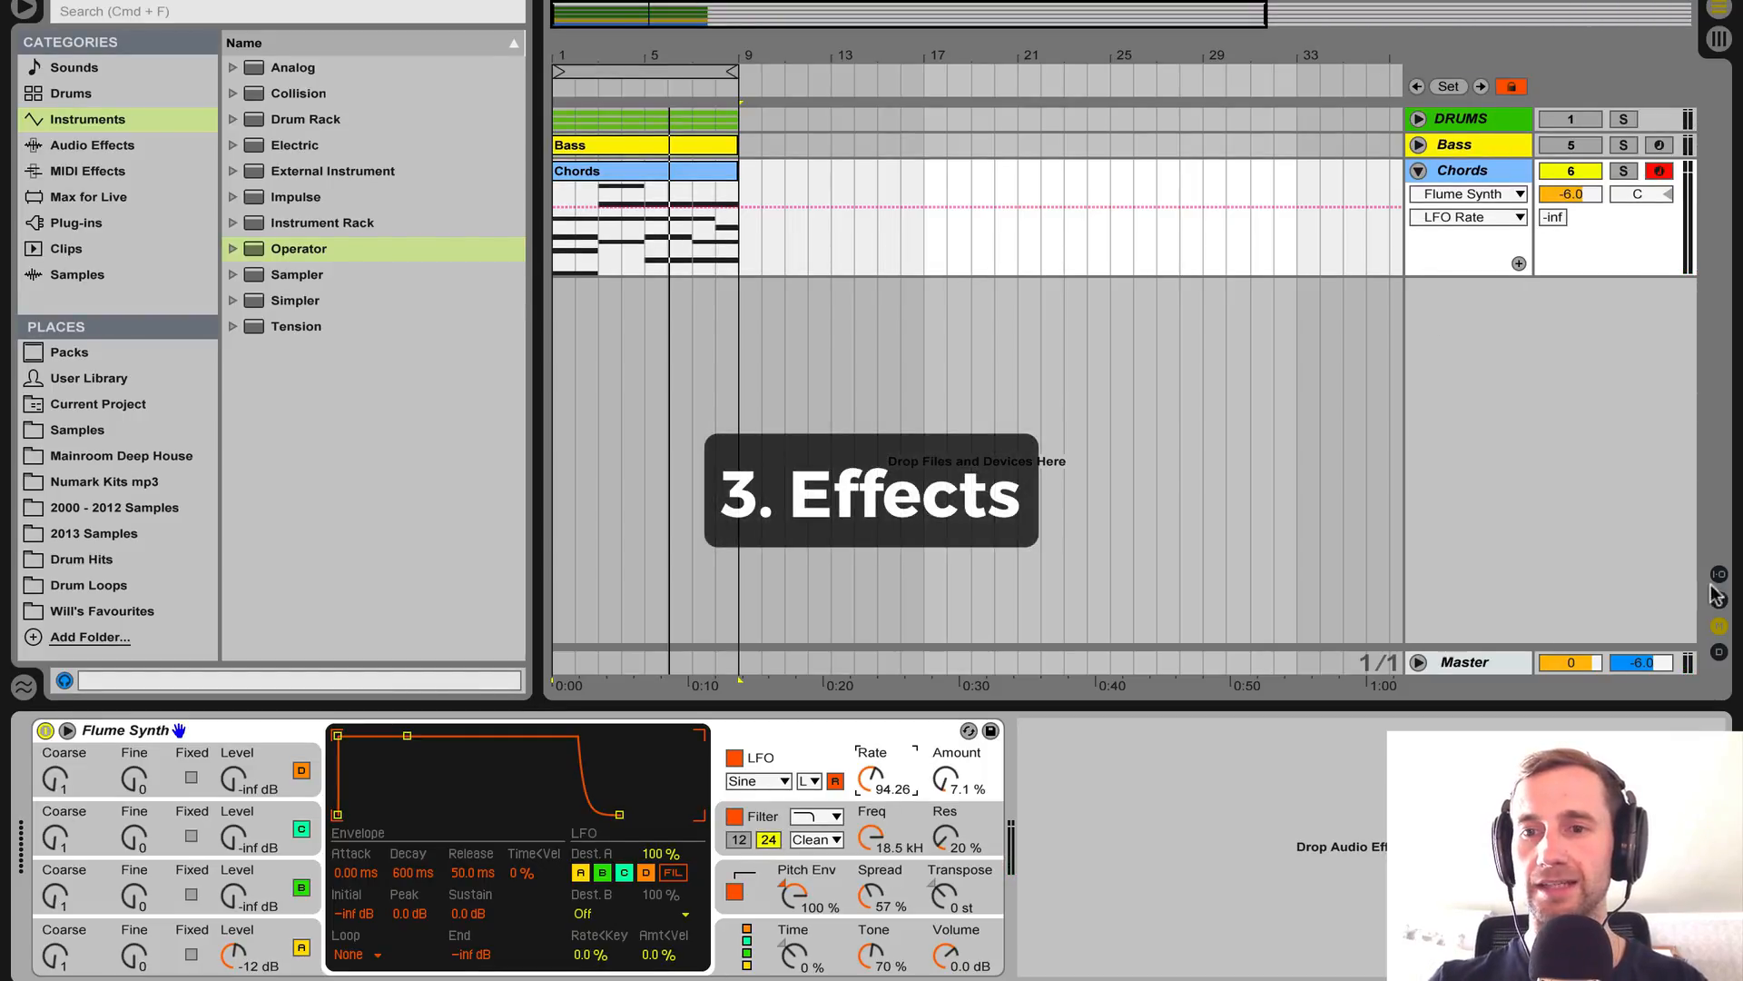
# Inspect the Aux Reverb return's Hall Reverb and send the Chords track to it at -5.0 dB during playback.
pyautogui.press('Tab')
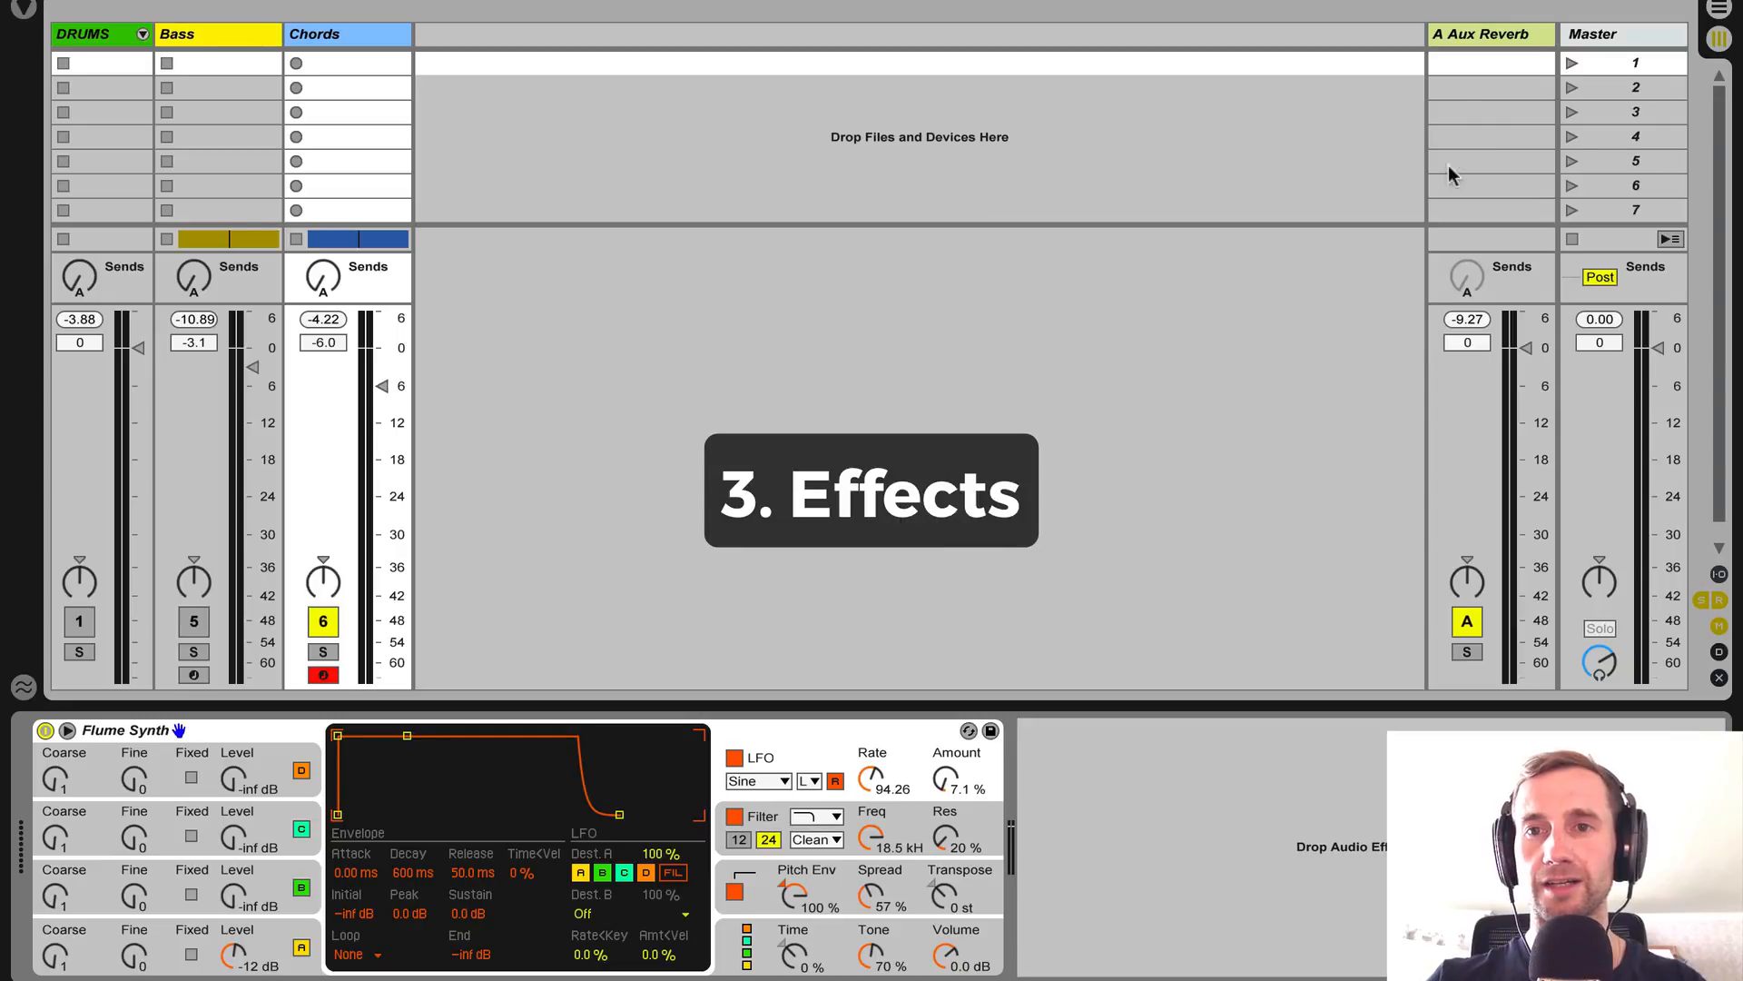
pyautogui.click(1464, 38)
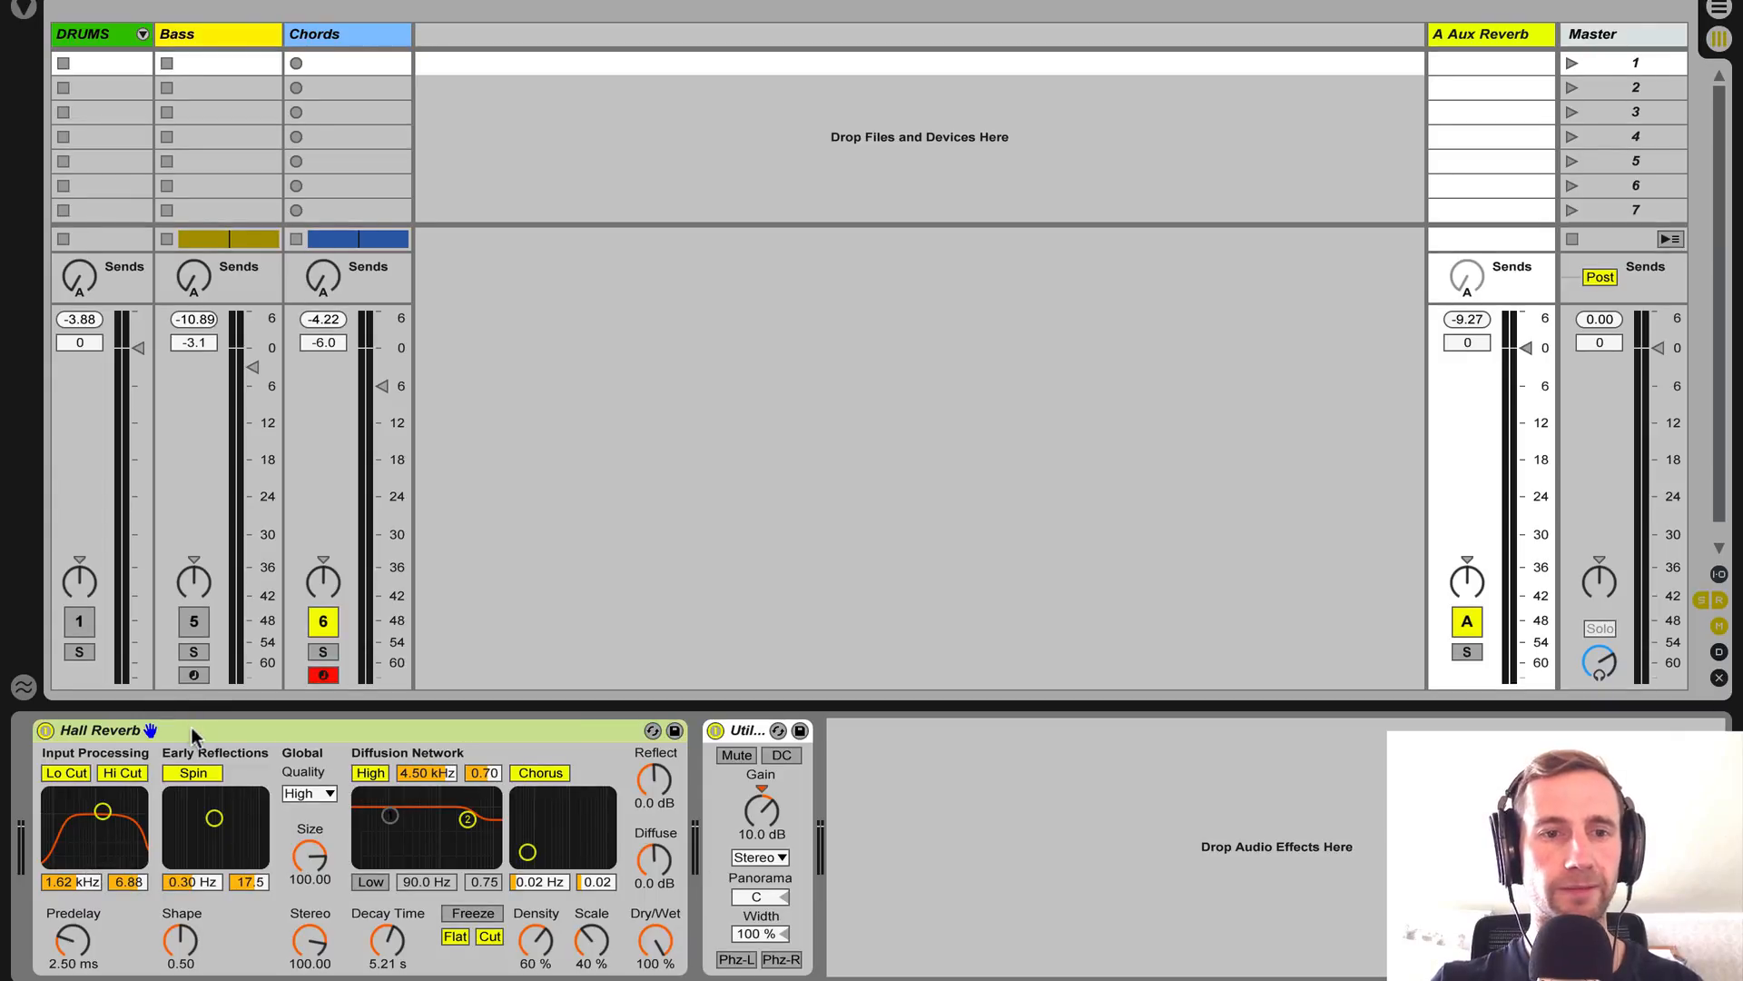
pyautogui.click(314, 286)
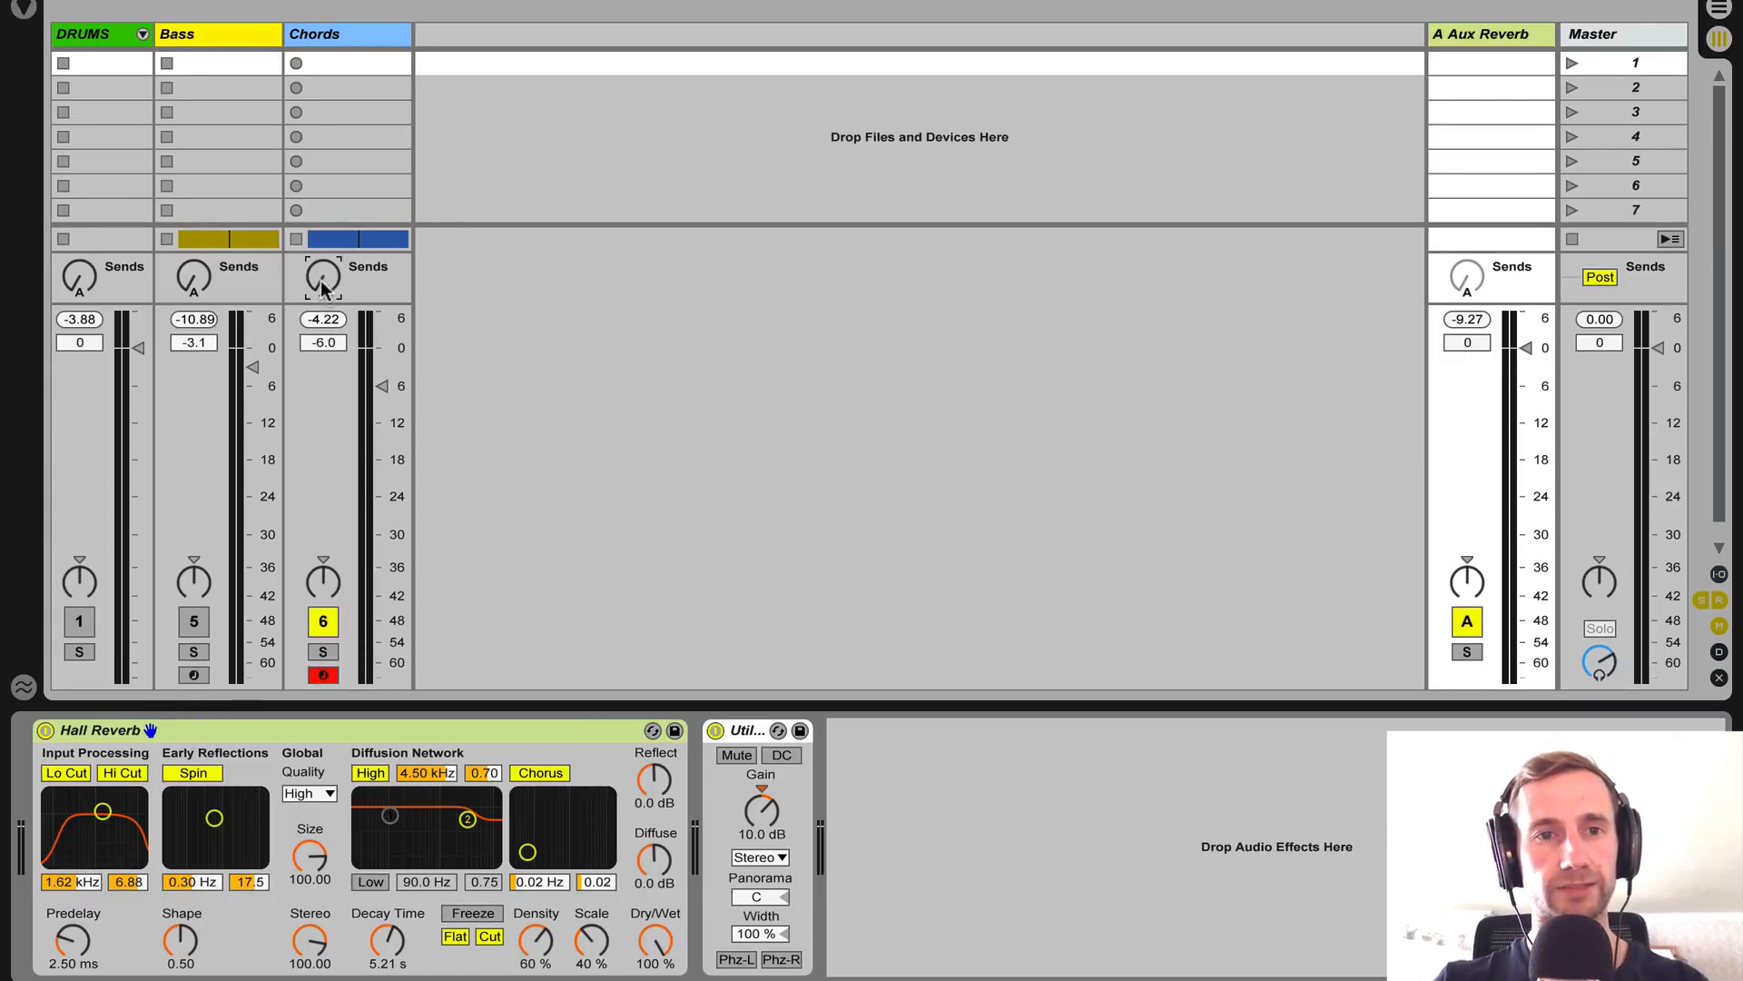
pyautogui.press('space')
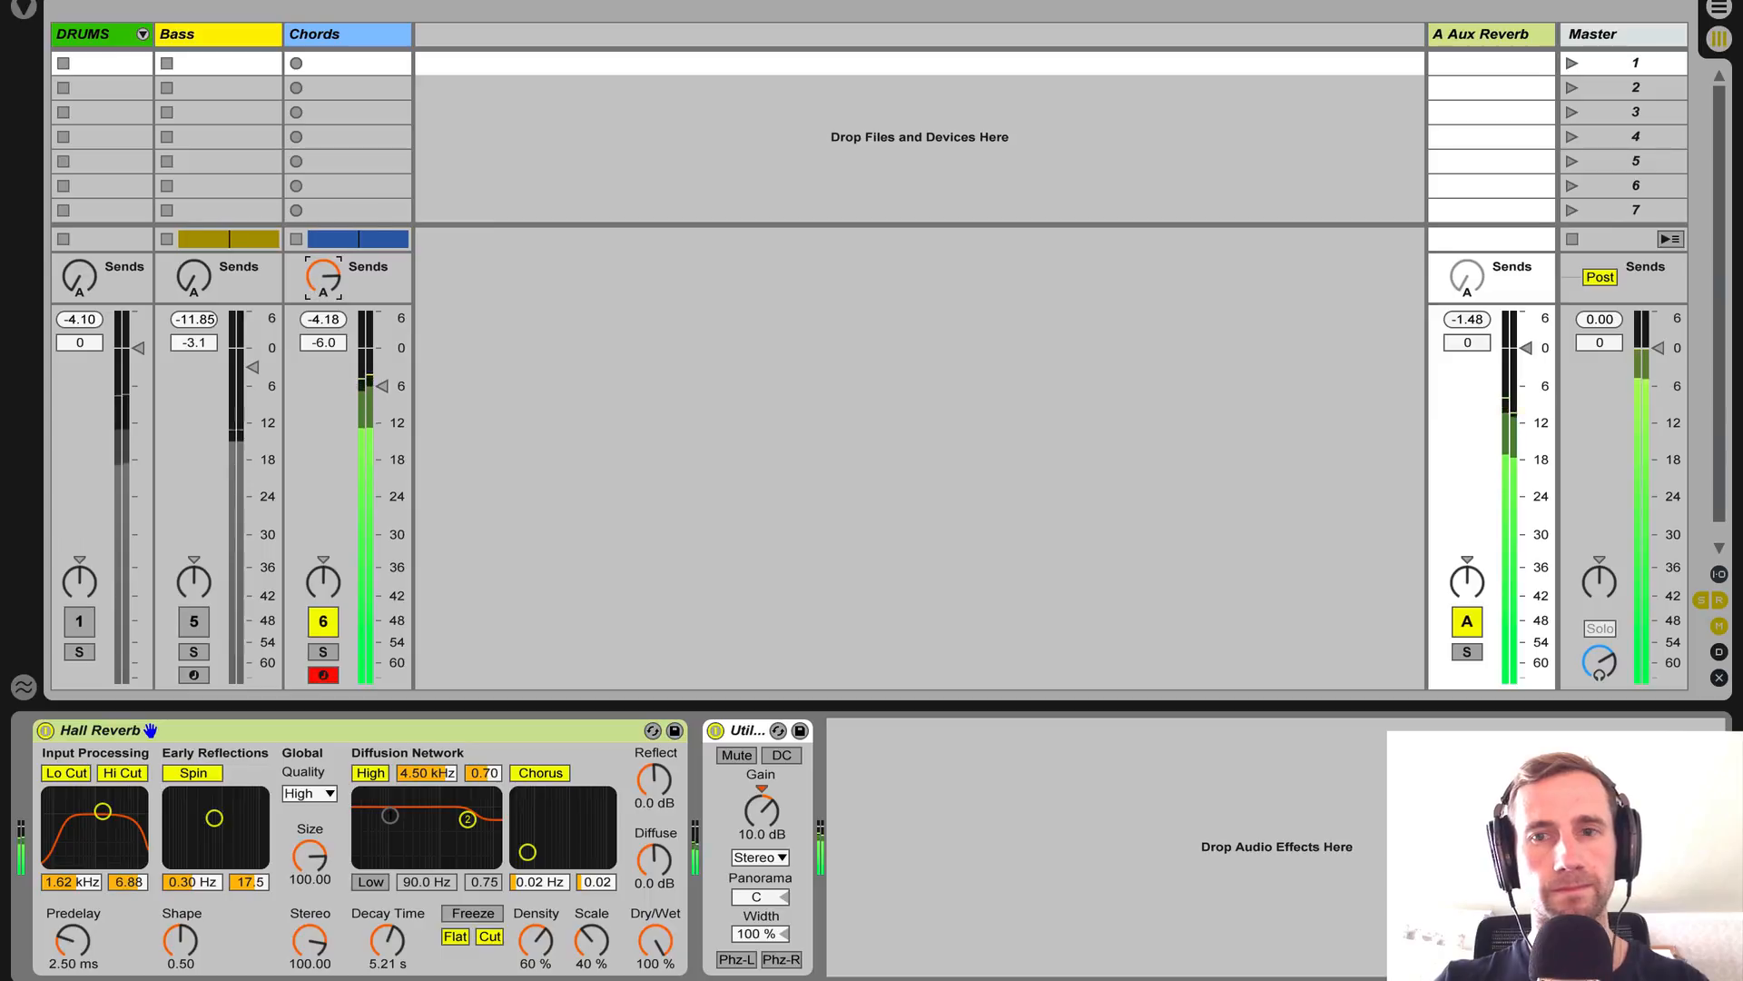
pyautogui.press('Tab')
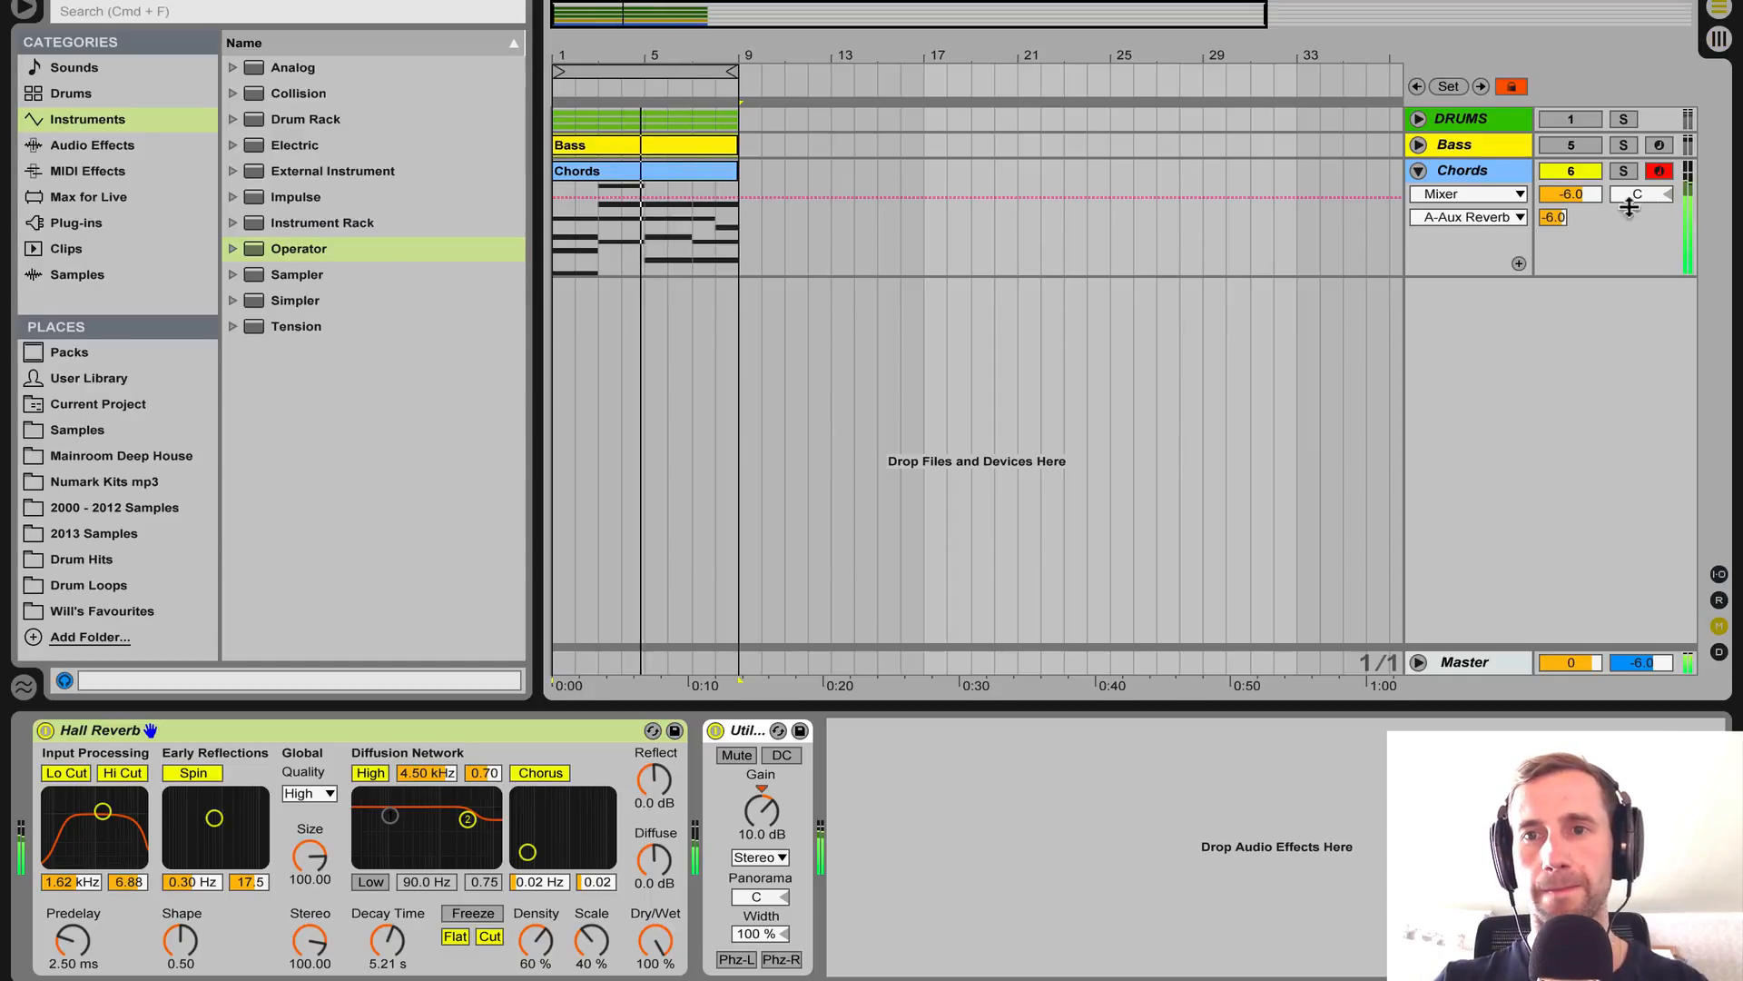
pyautogui.moveTo(1556, 219); pyautogui.dragTo(1556, 213)
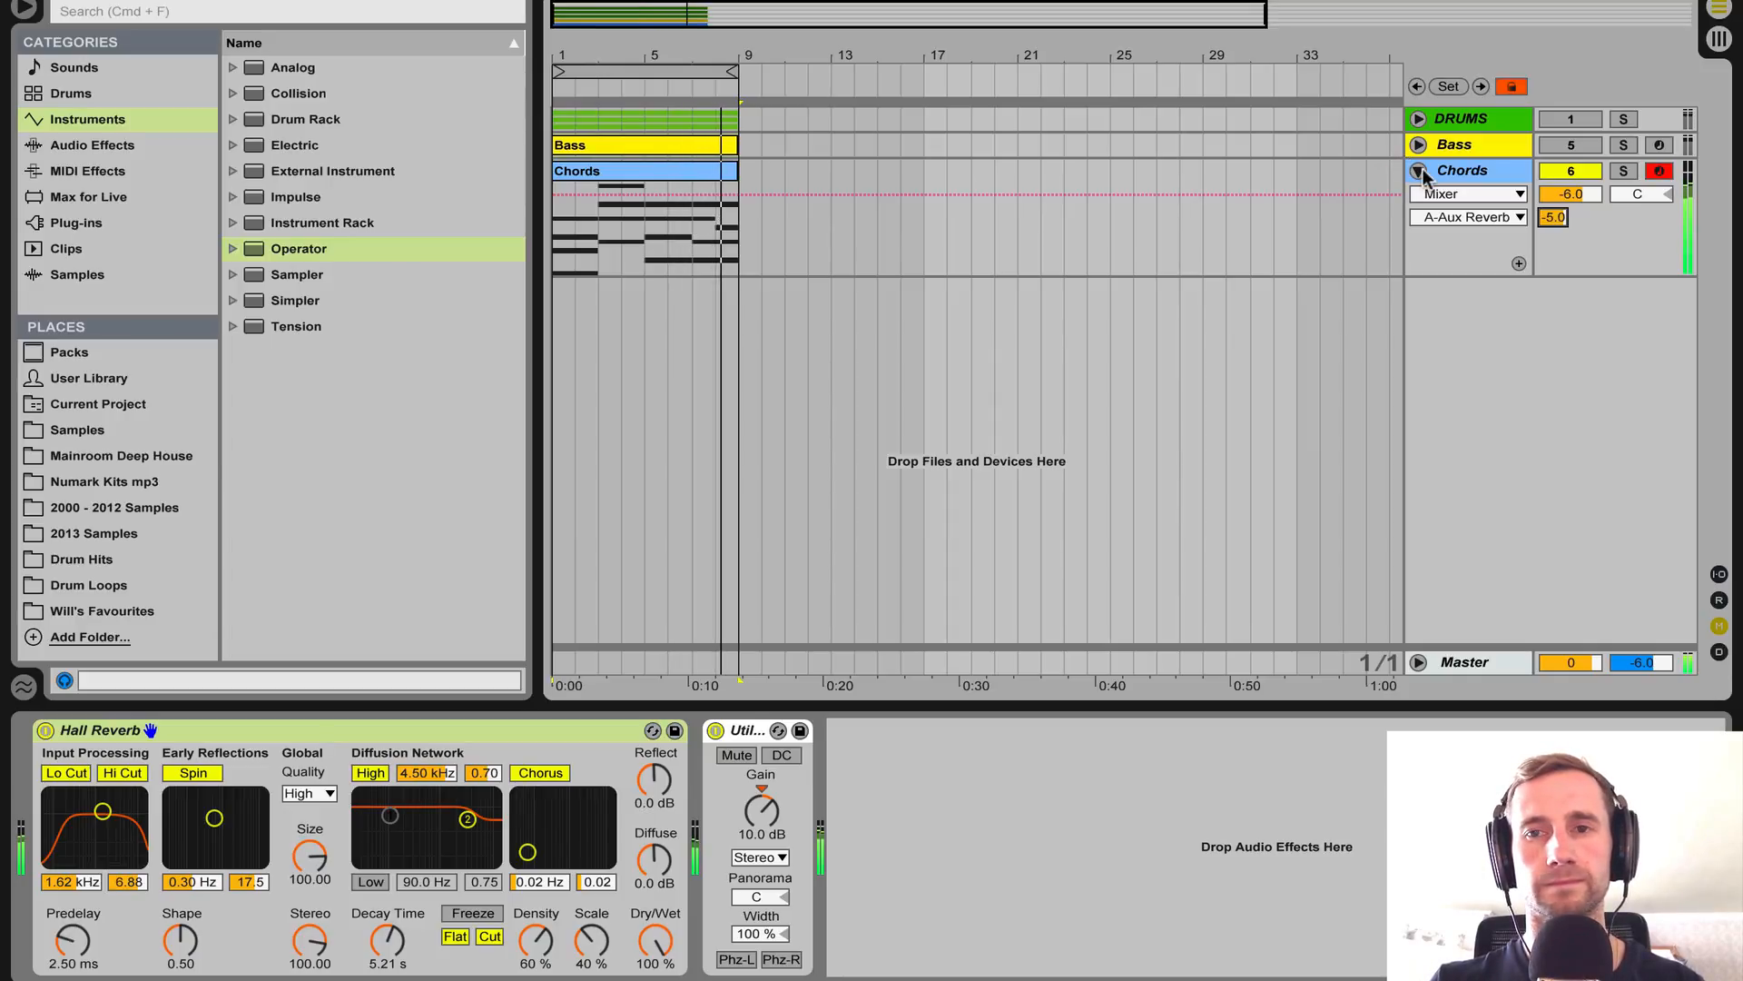
# Set the Flume Synth's Glide time on the Chords track to 468 ms.
pyautogui.click(1473, 173)
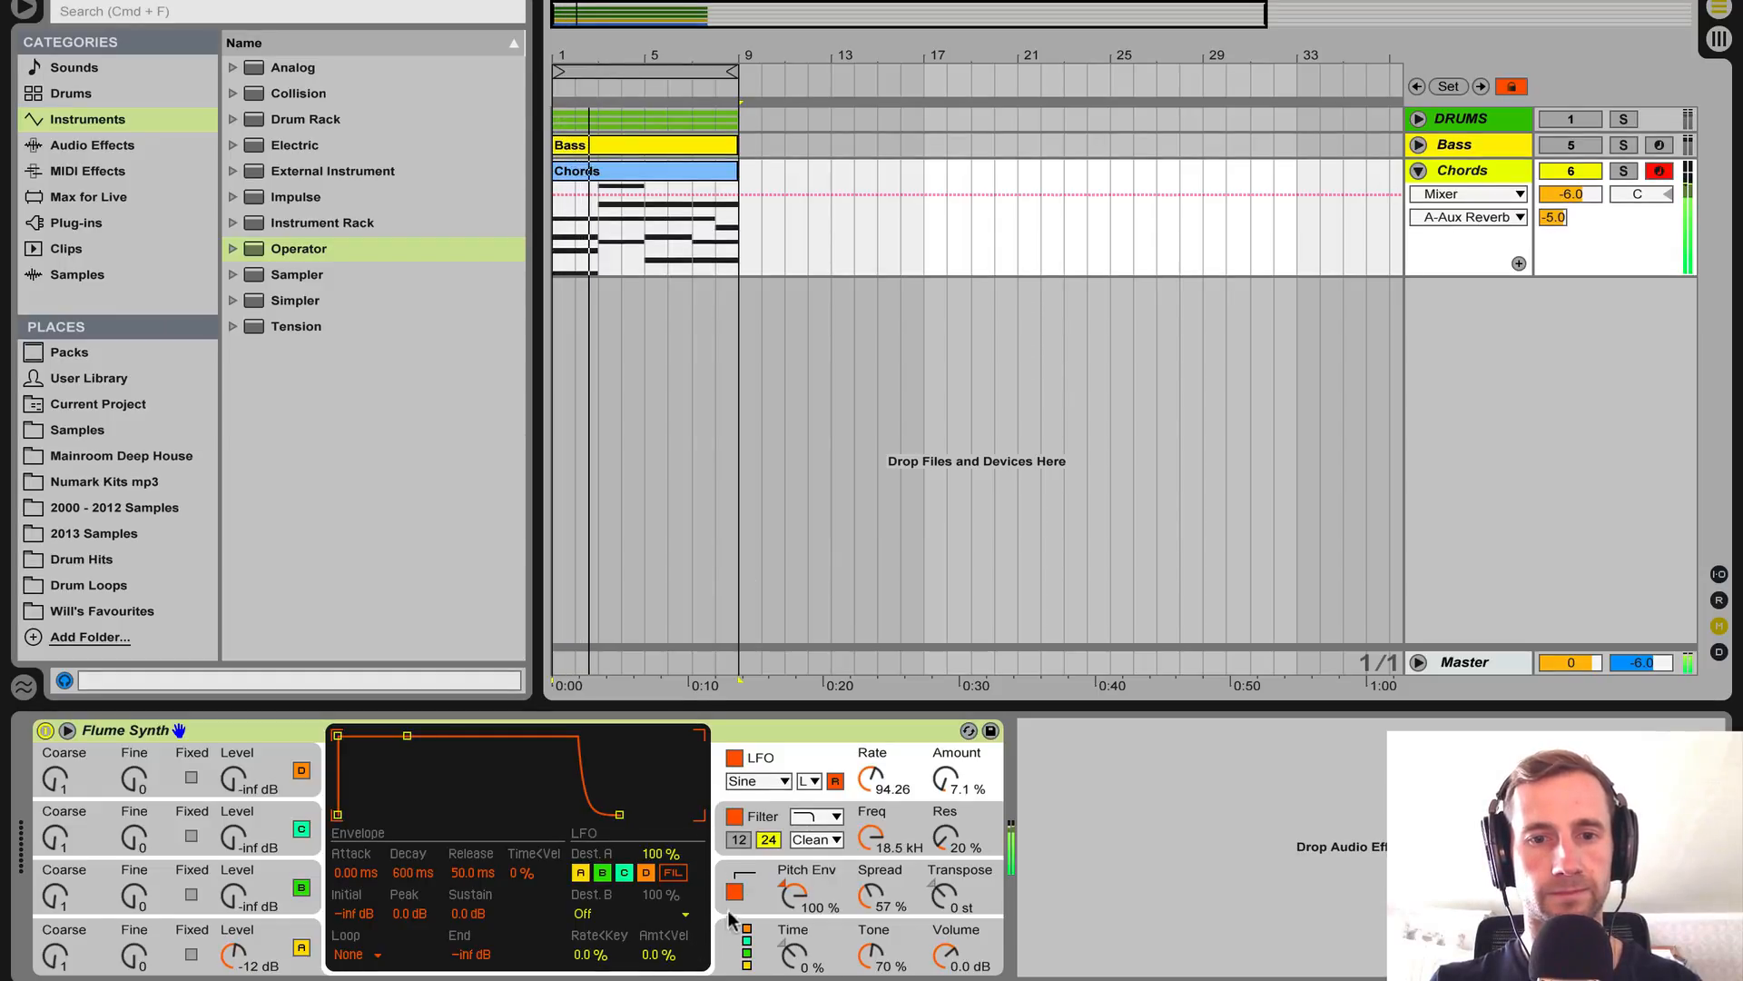
pyautogui.click(731, 874)
pyautogui.moveTo(646, 953); pyautogui.dragTo(643, 961)
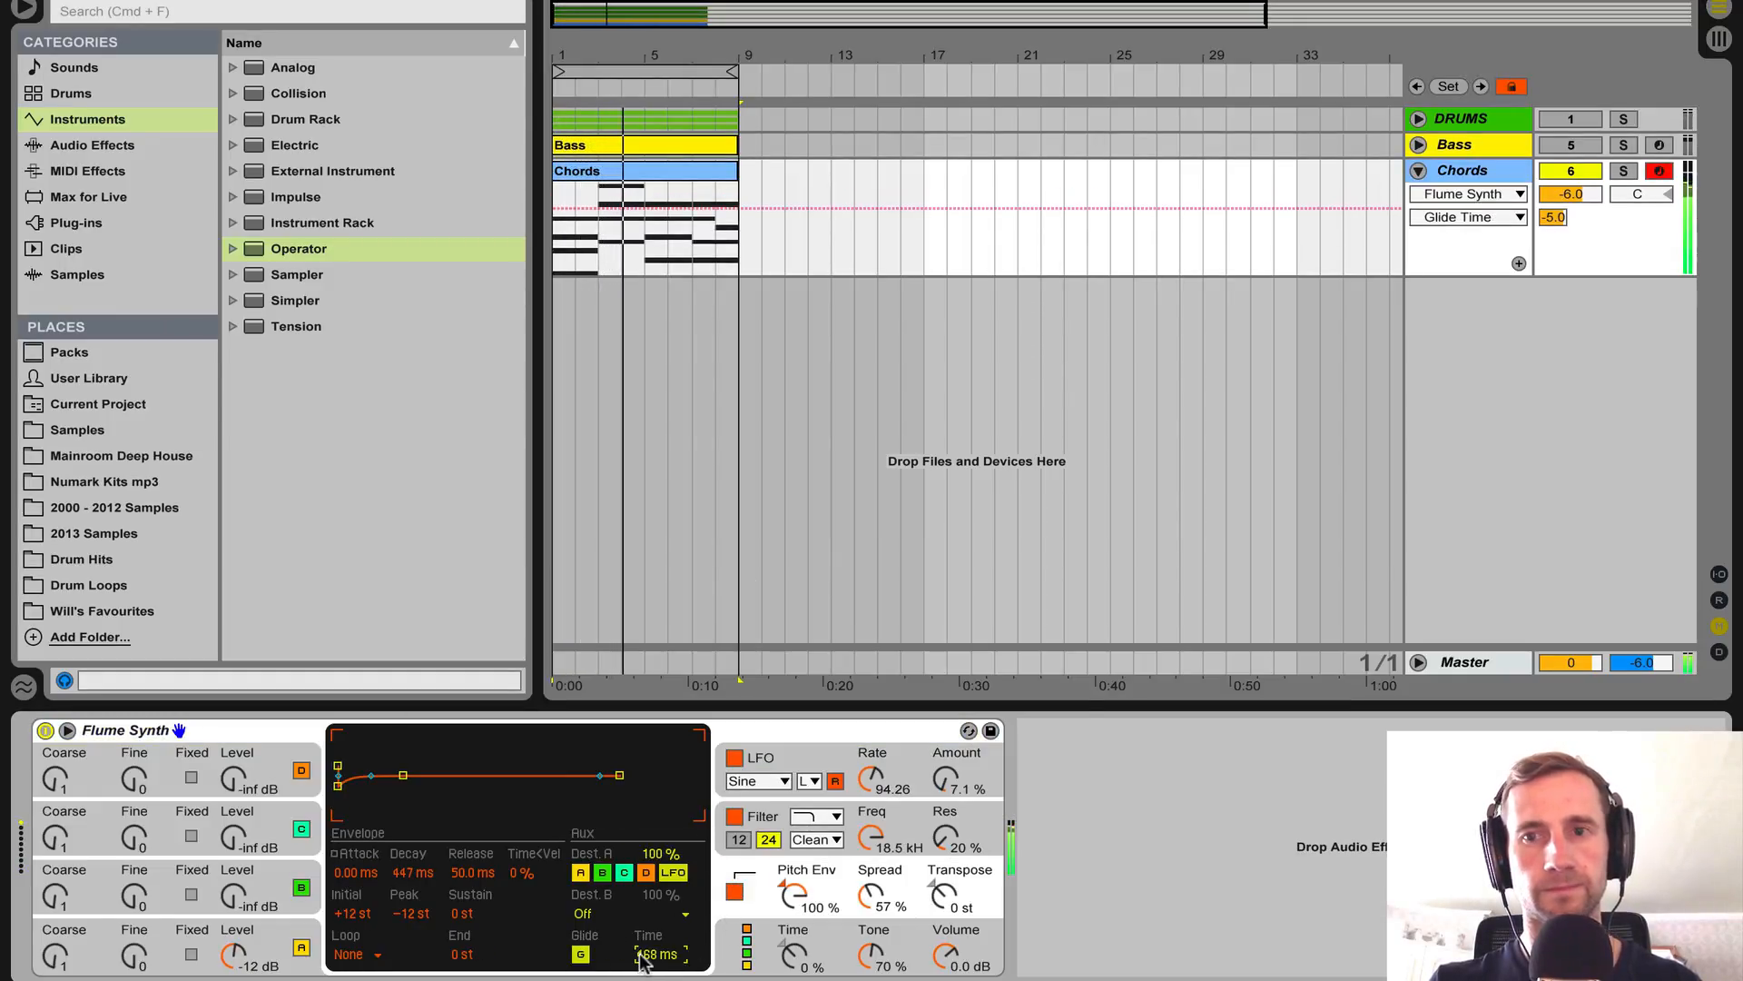
# Unmute the Bass track, listen to it with the chords, and switch off the Flume Synth's pitch envelope.
pyautogui.click(1571, 144)
pyautogui.press('space')
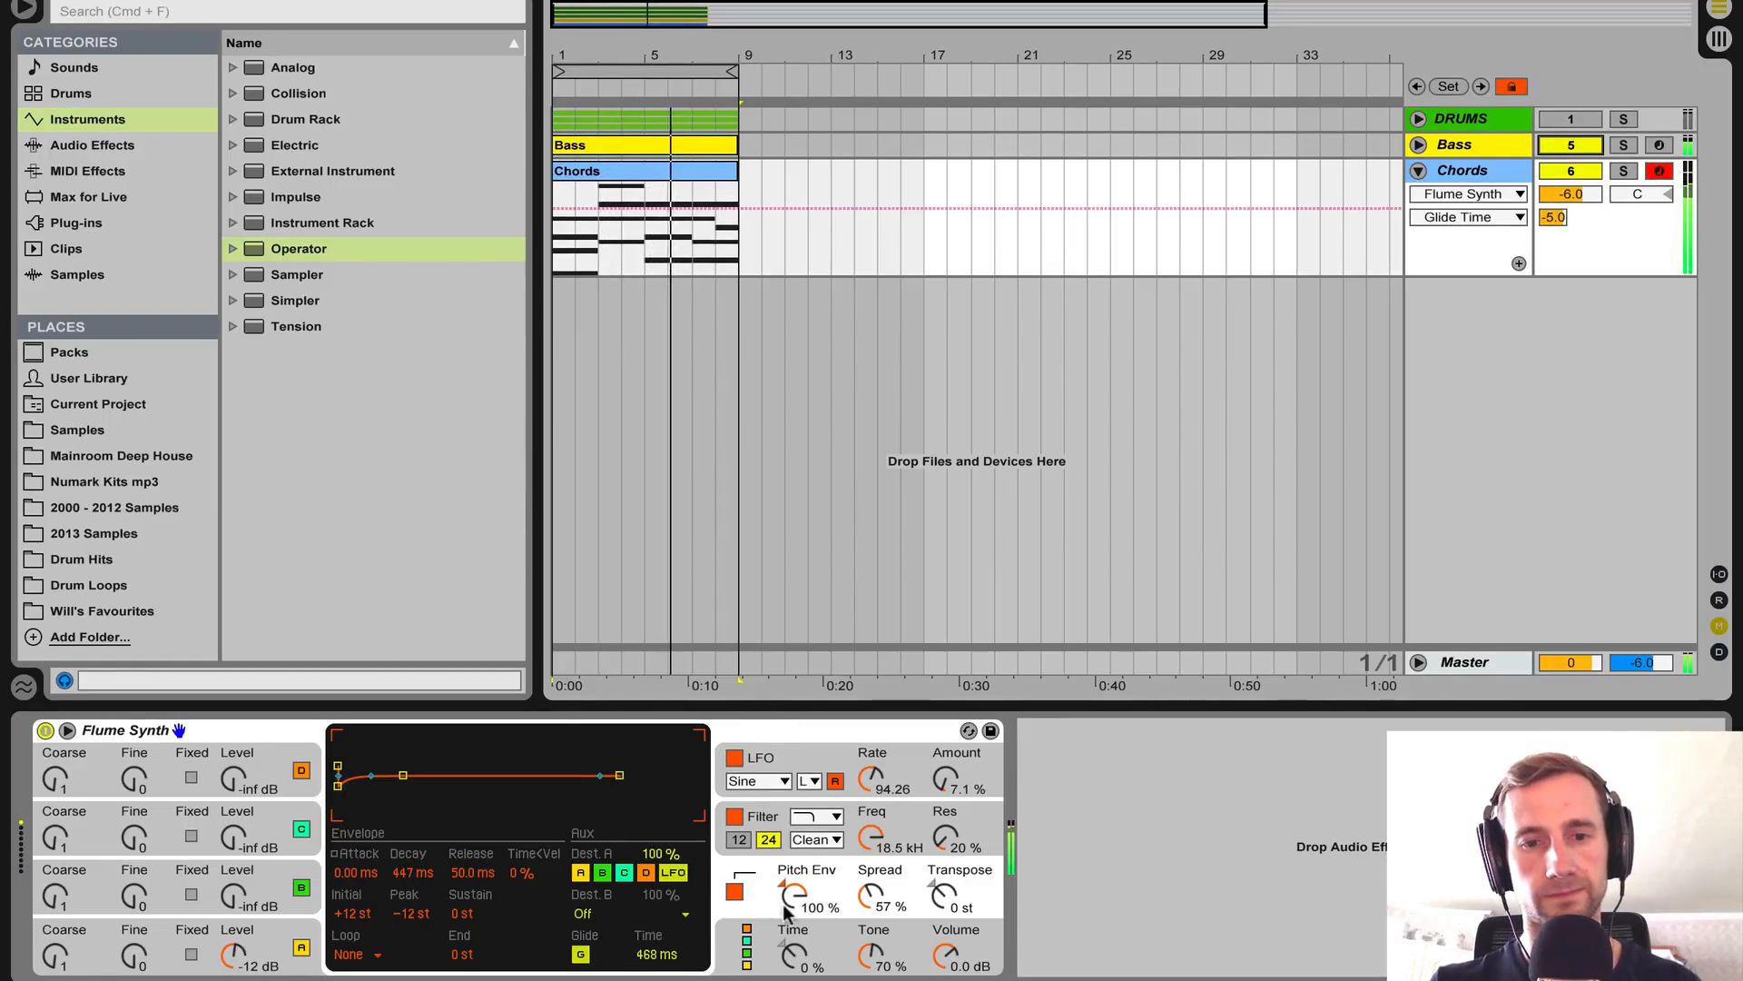
pyautogui.click(733, 892)
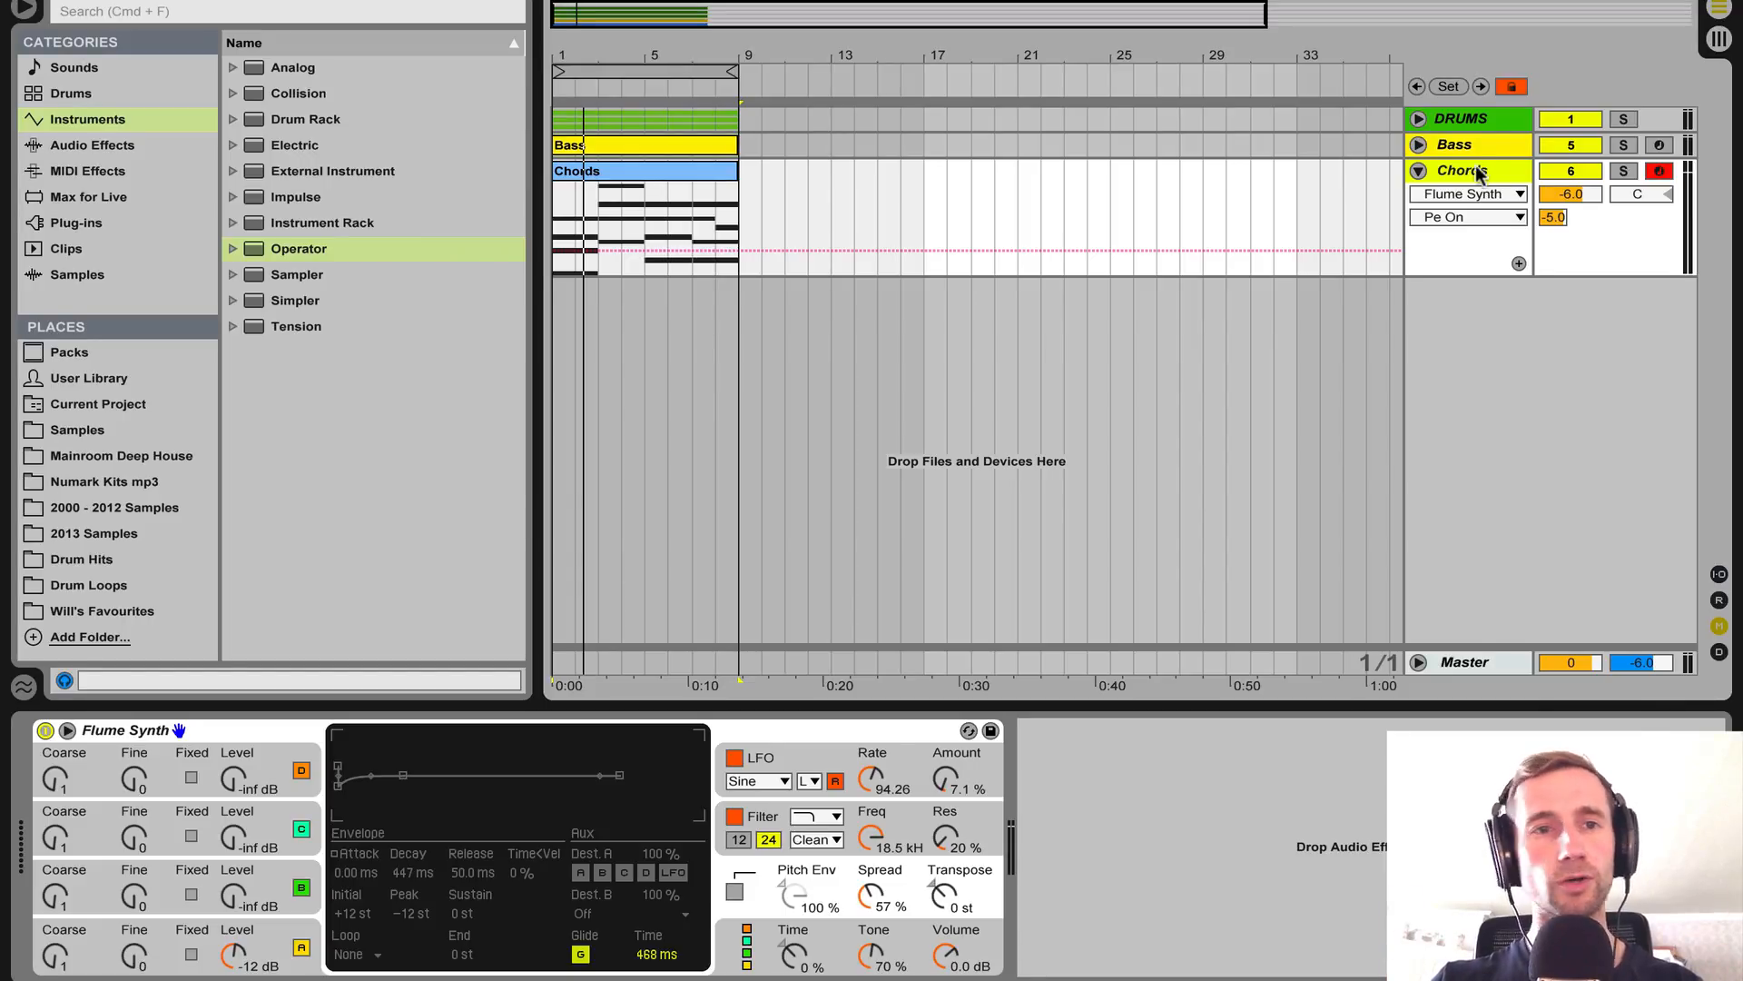
# Add a Compressor audio effect after the Flume Synth on the Chords track.
pyautogui.click(81, 148)
pyautogui.moveTo(245, 142); pyautogui.dragTo(382, 161)
pyautogui.moveTo(965, 677); pyautogui.dragTo(1098, 853)
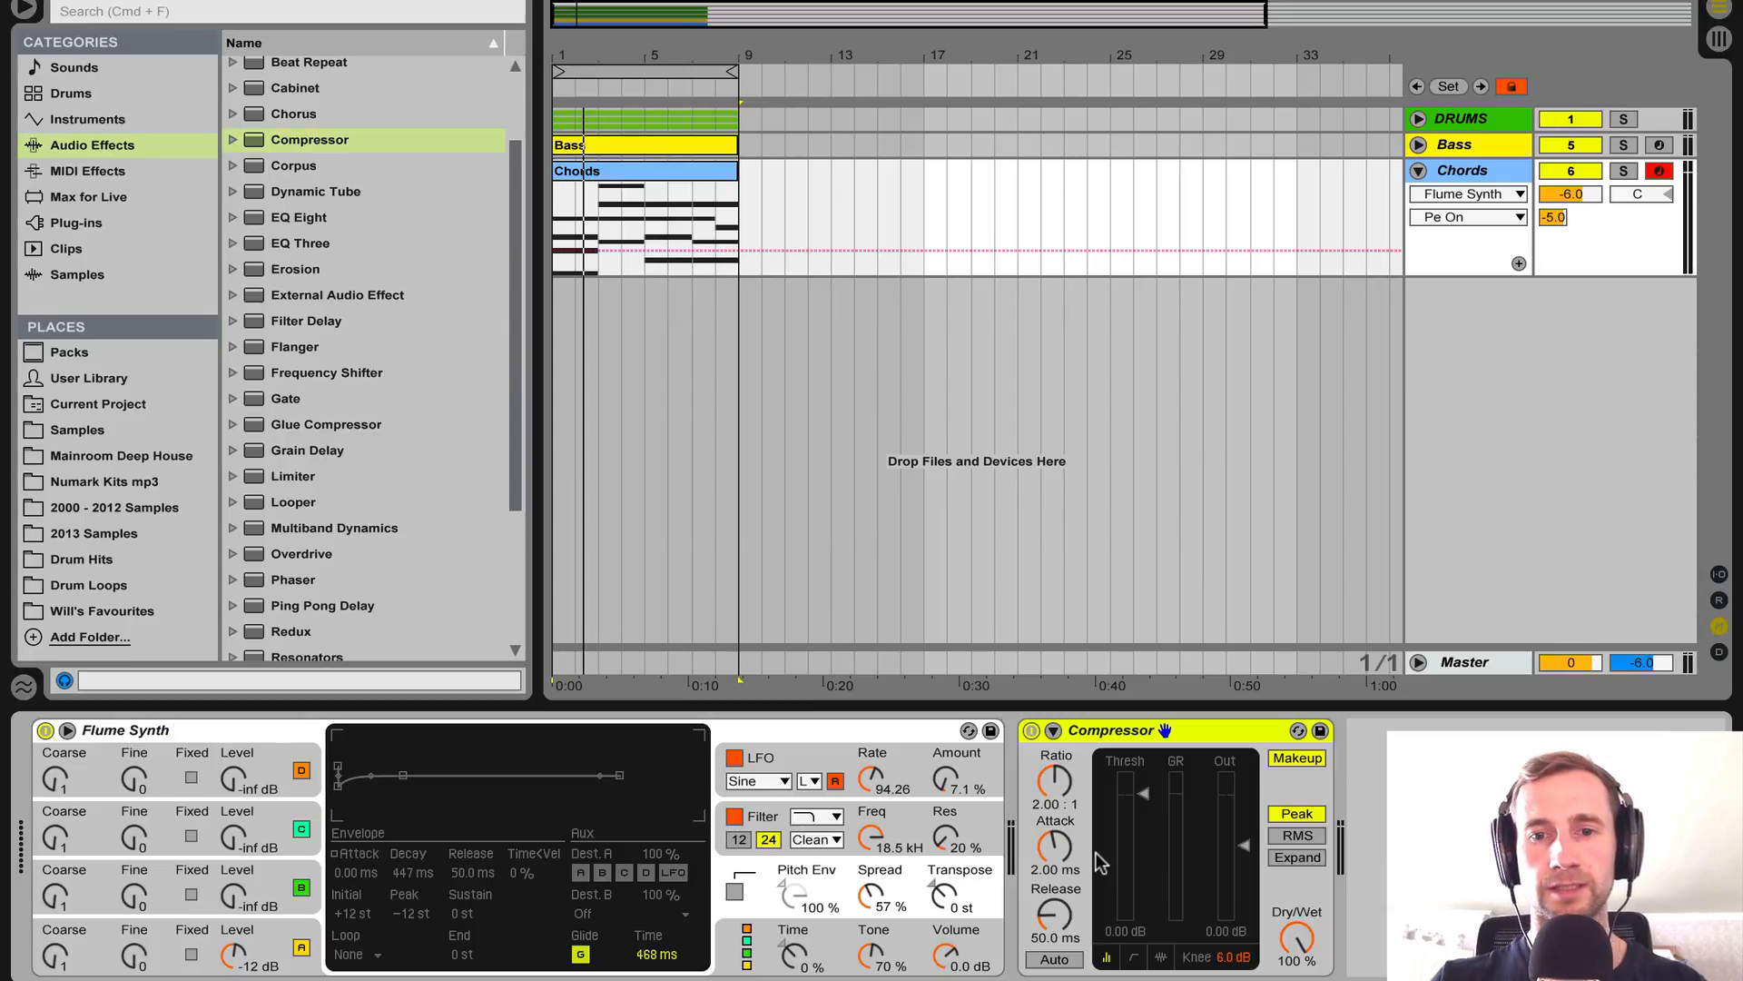
# Enable sidechaining from the Kicks track, Post FX, on the Chords Compressor, set its threshold to -0.97 dB and start playback.
pyautogui.click(1055, 731)
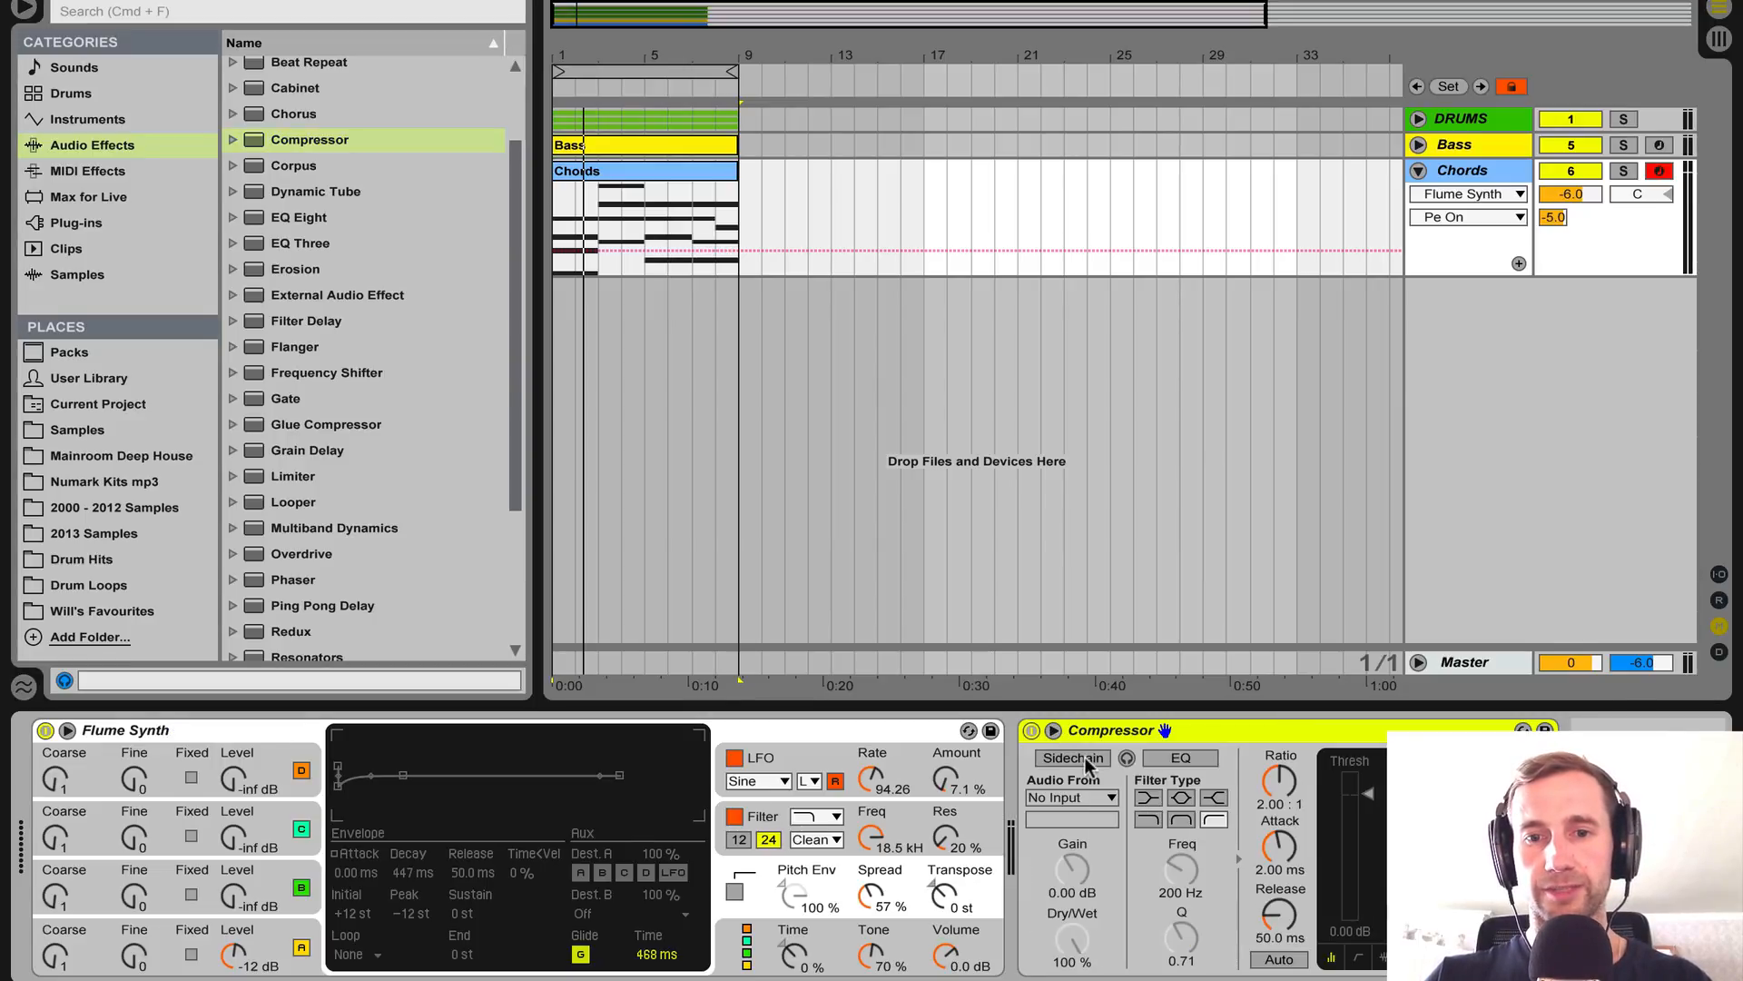
pyautogui.click(1096, 798)
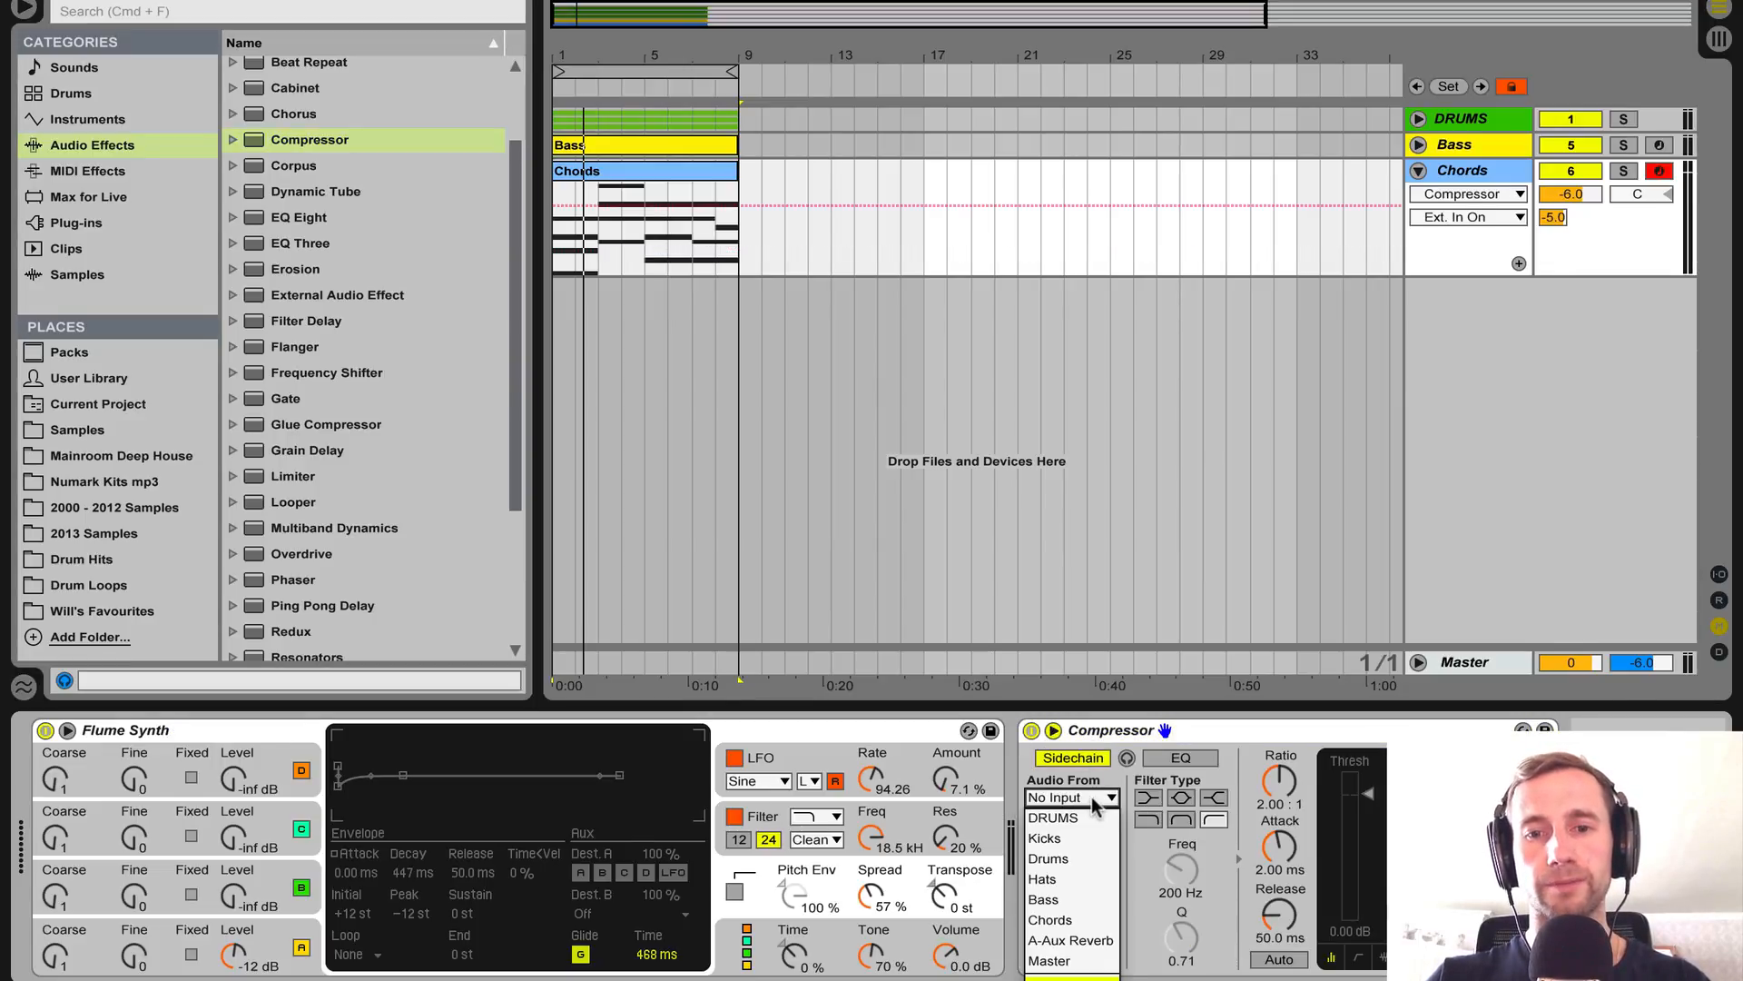
pyautogui.click(1054, 838)
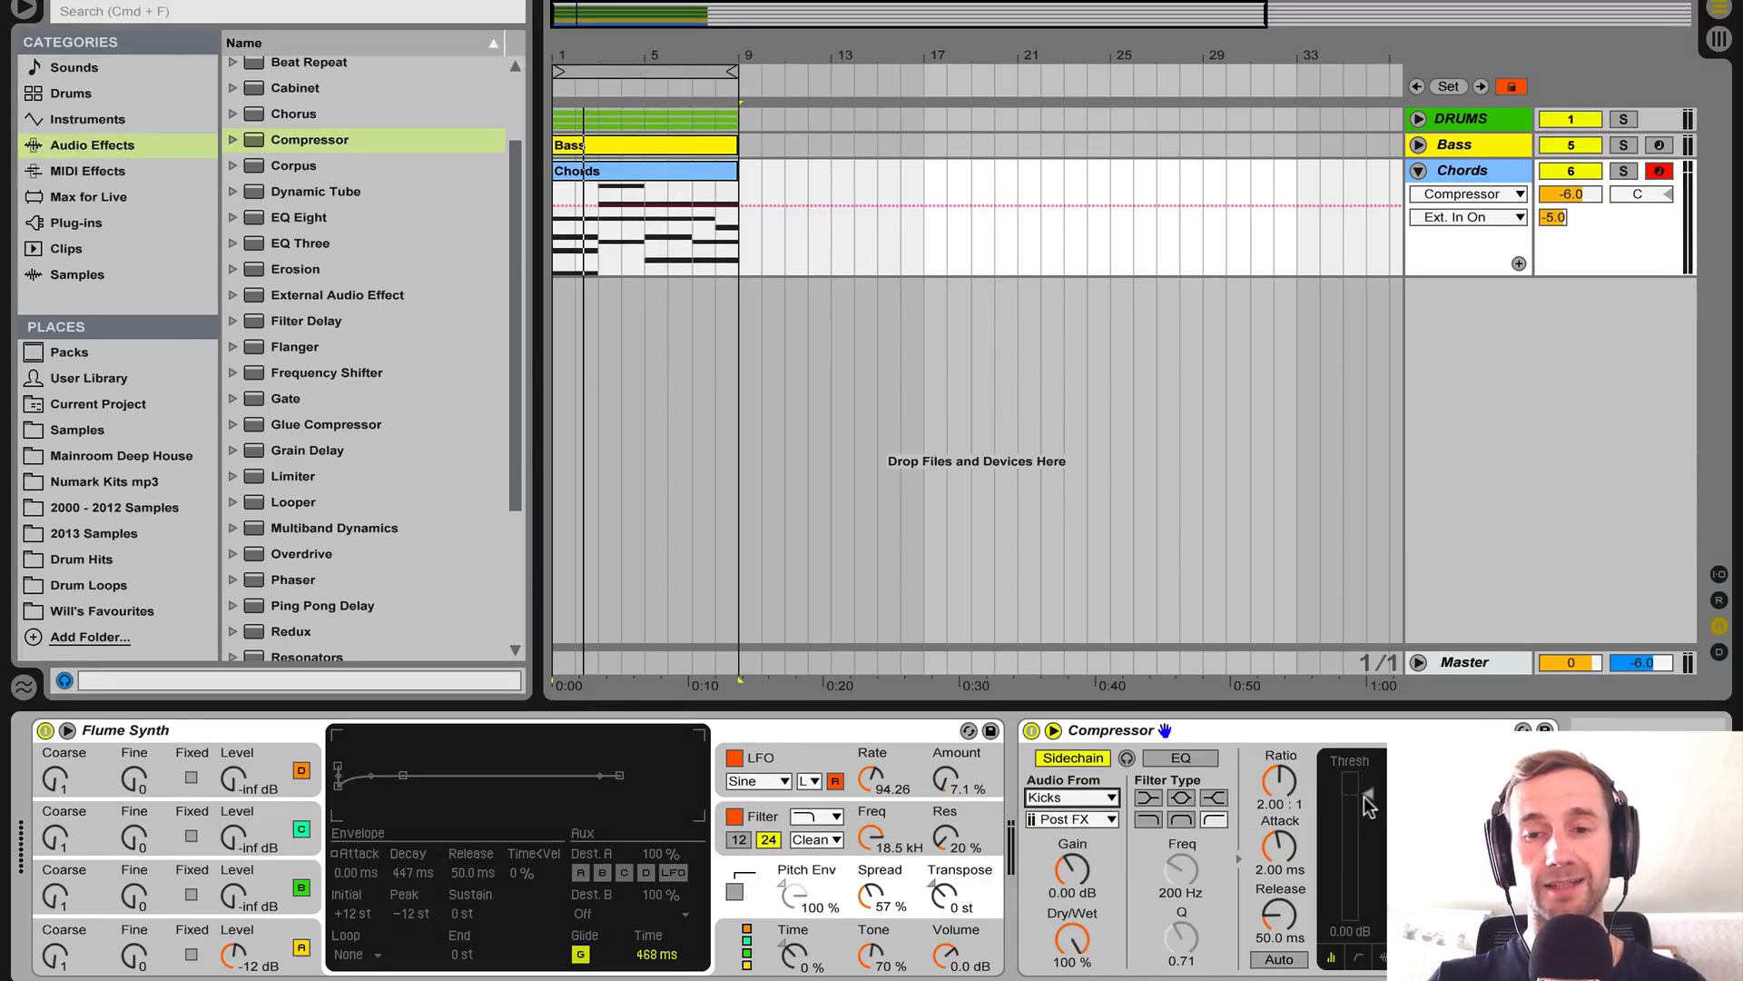
pyautogui.moveTo(1367, 806)
pyautogui.mouseDown()
pyautogui.moveTo(1367, 820)
pyautogui.moveTo(1365, 799)
pyautogui.mouseUp()
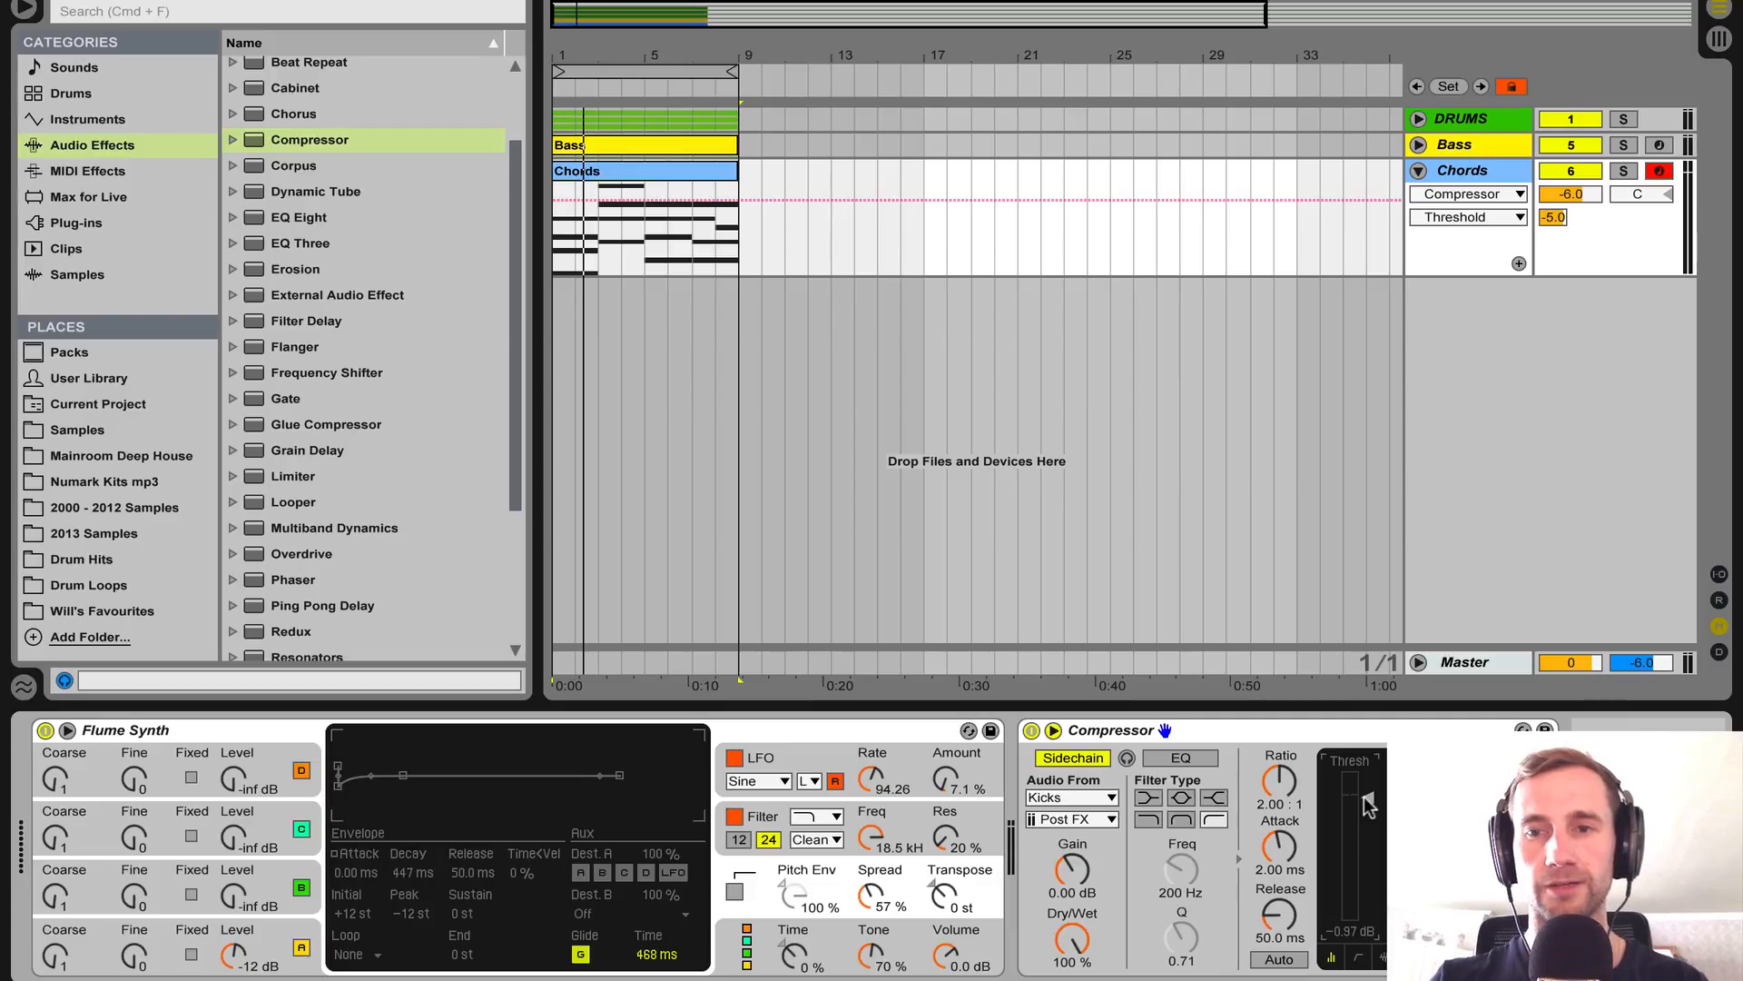
pyautogui.press('space')
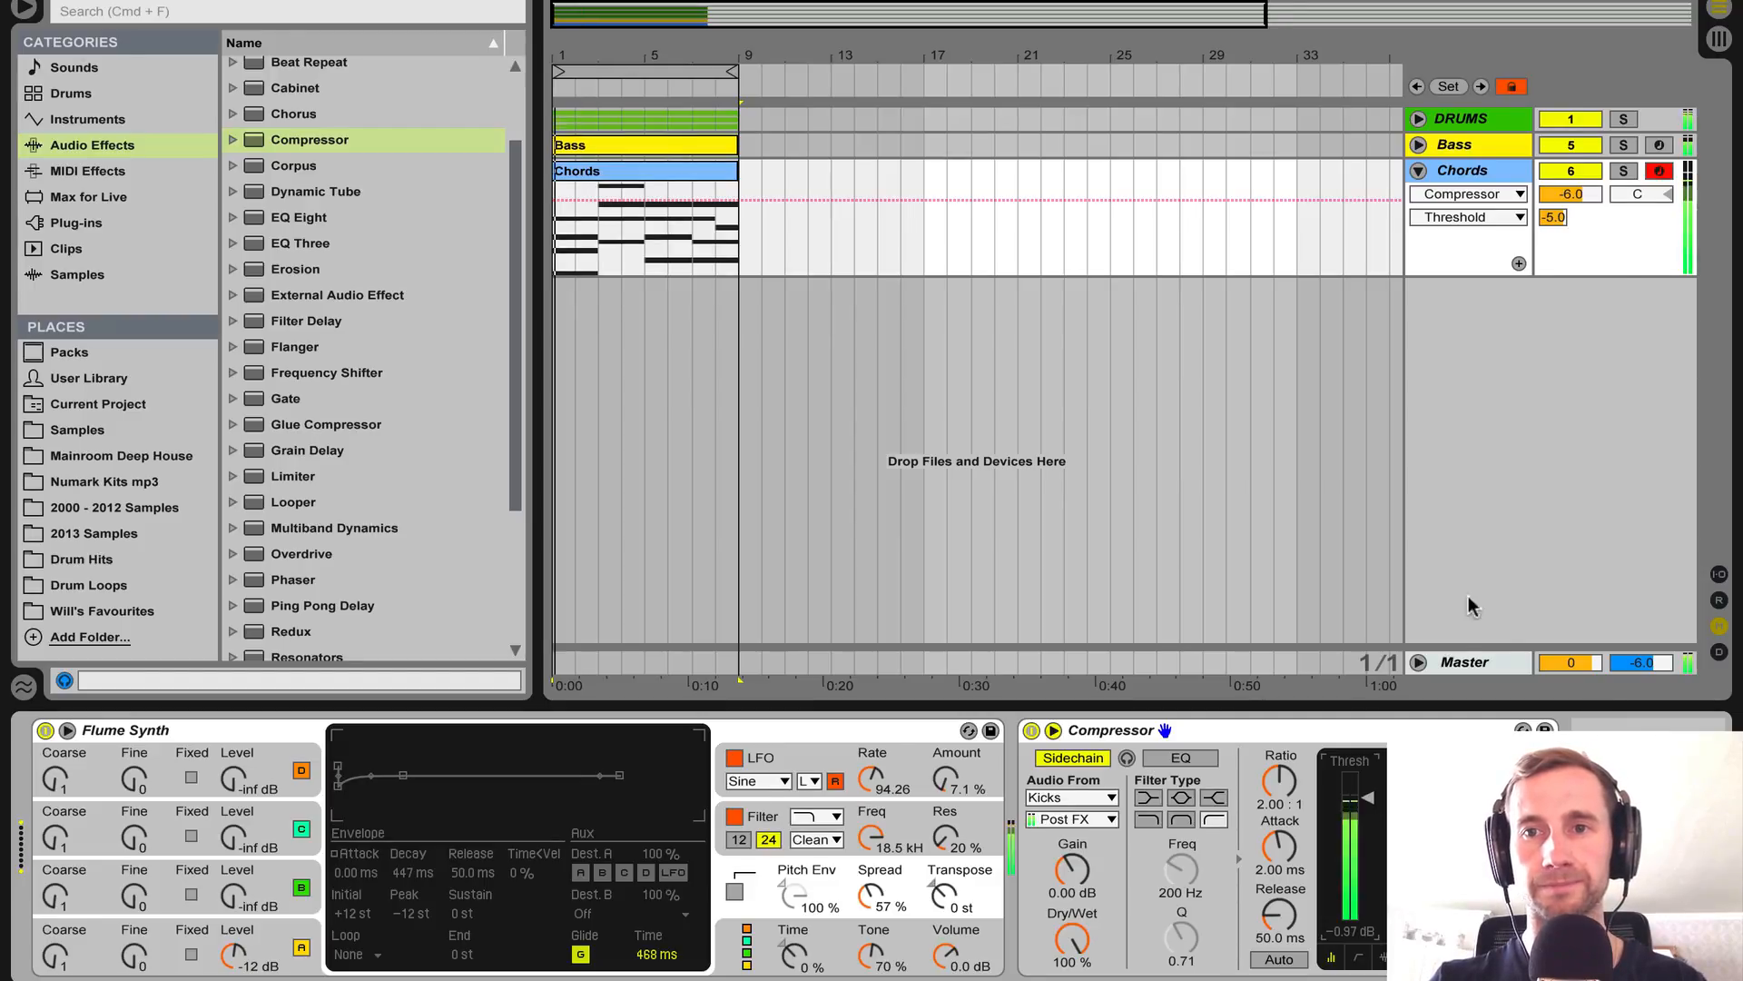
# Mute the Bass, Drums and Hats tracks, and lower the Chords Compressor's threshold to -21.9 dB during playback.
pyautogui.click(1581, 148)
pyautogui.click(1418, 120)
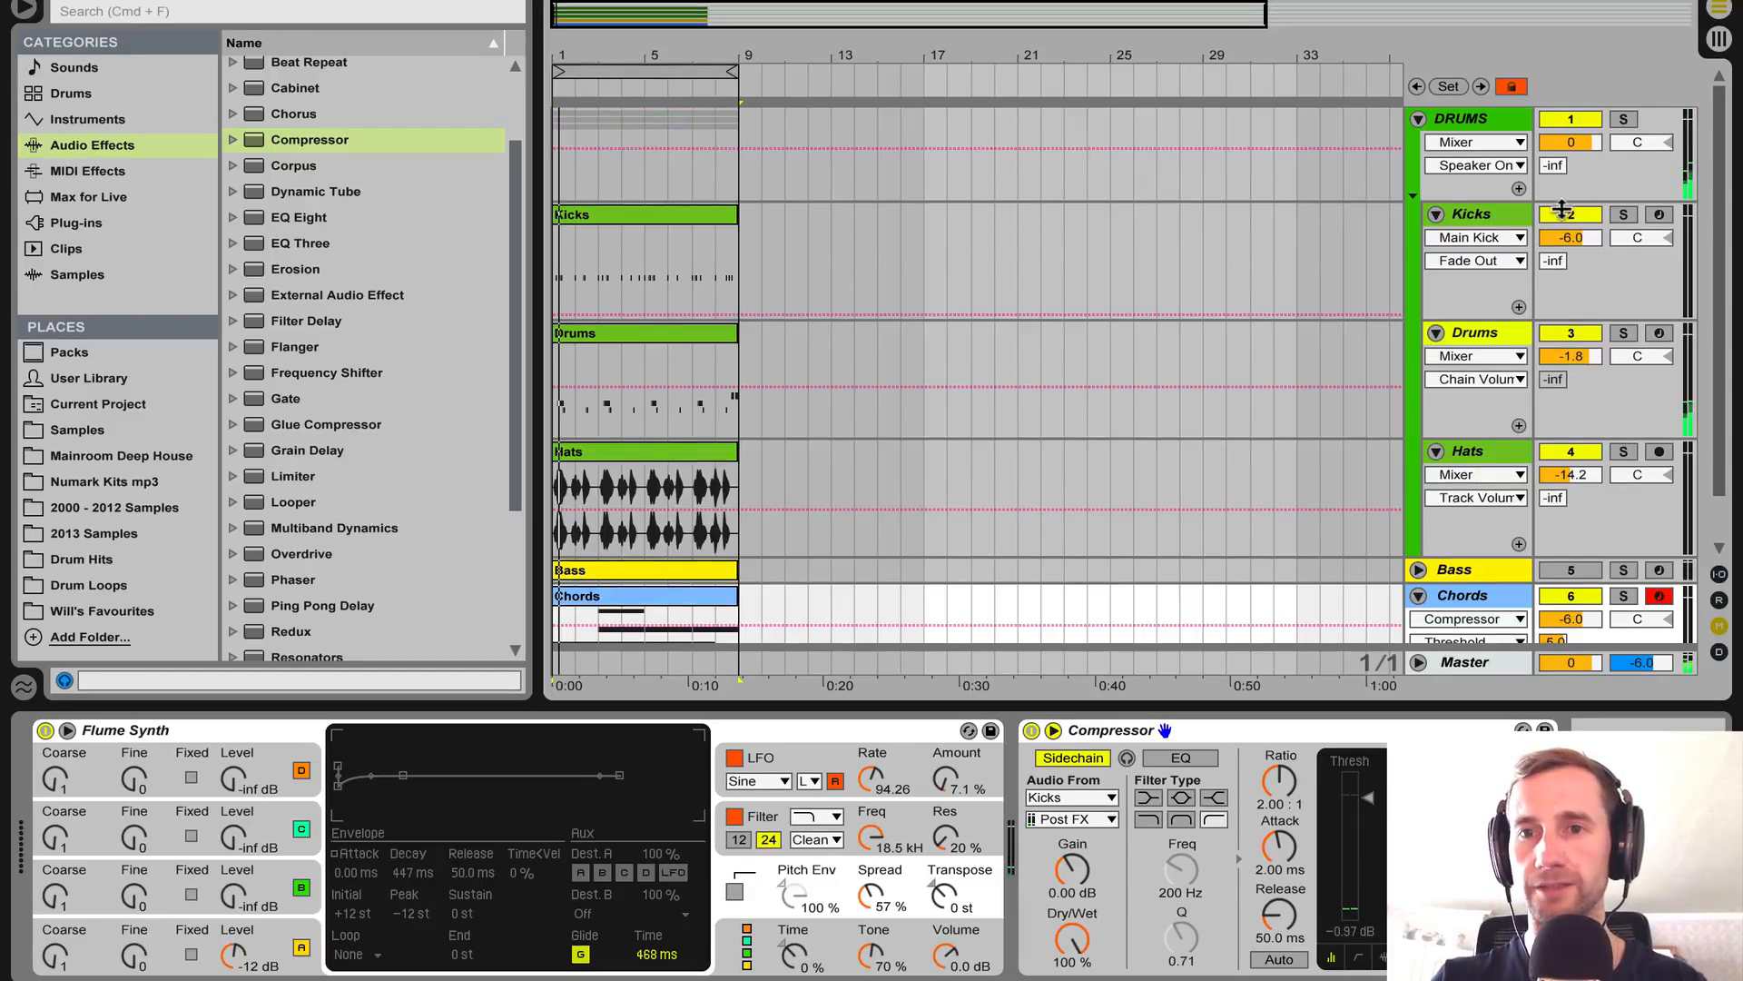
pyautogui.click(1572, 336)
pyautogui.click(1572, 451)
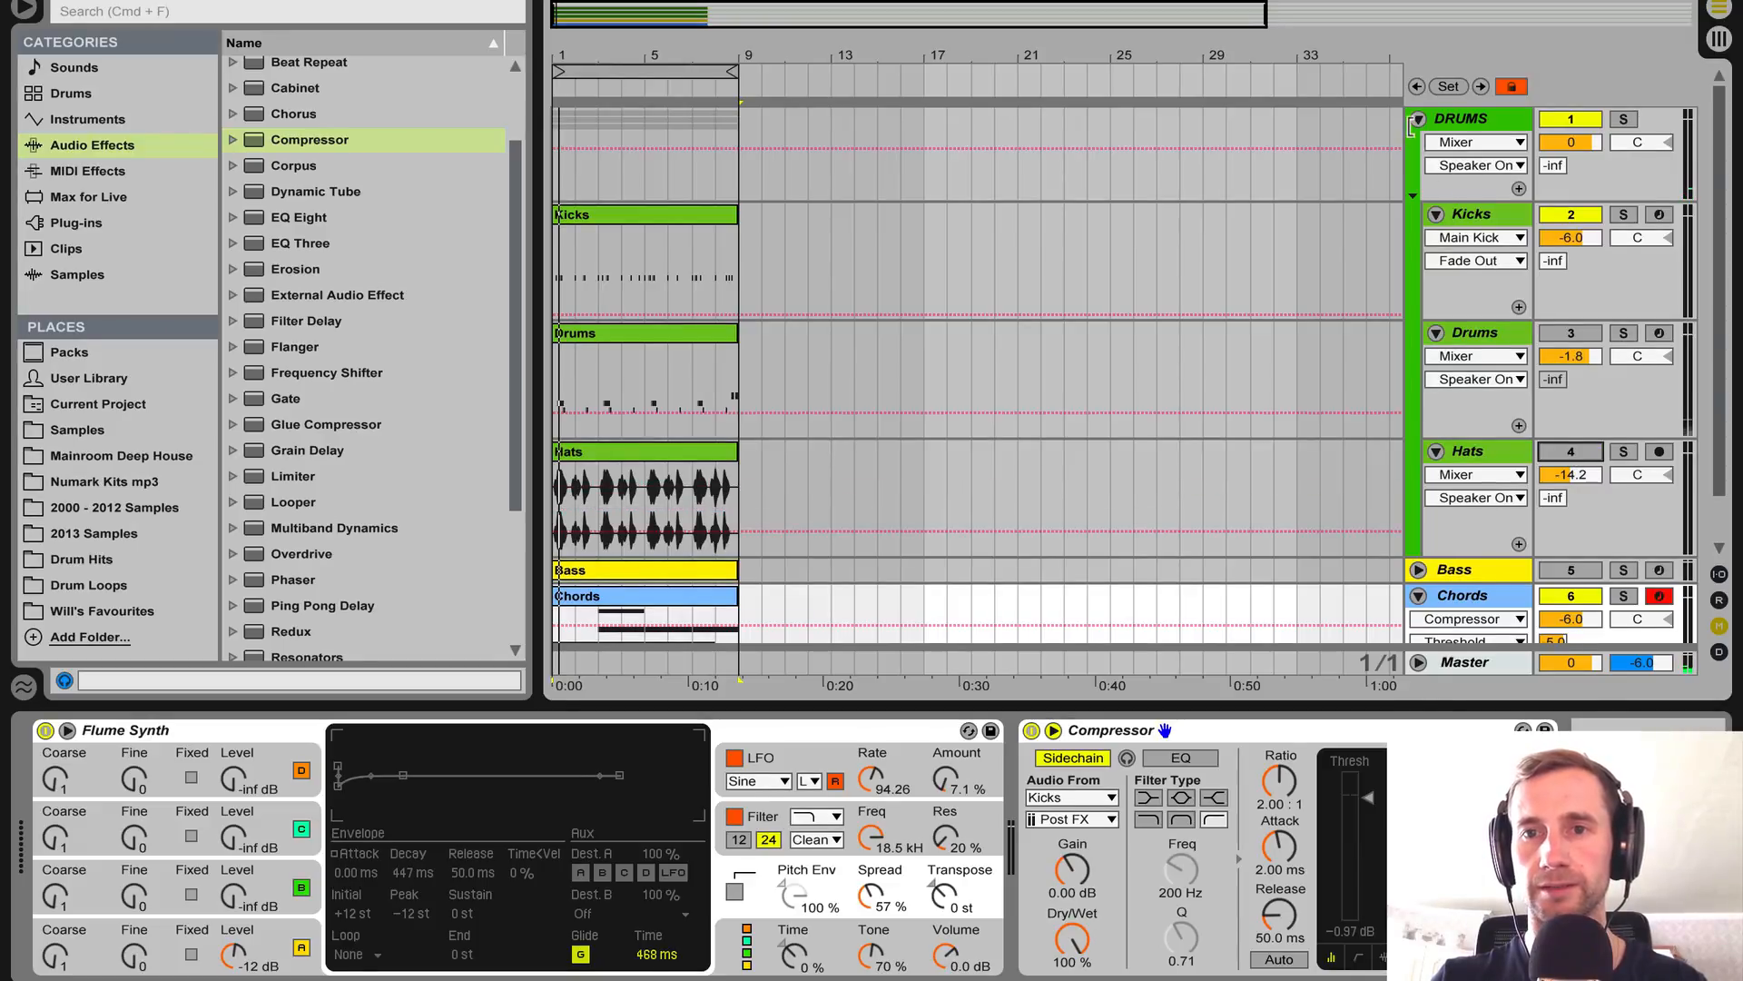
pyautogui.click(1418, 119)
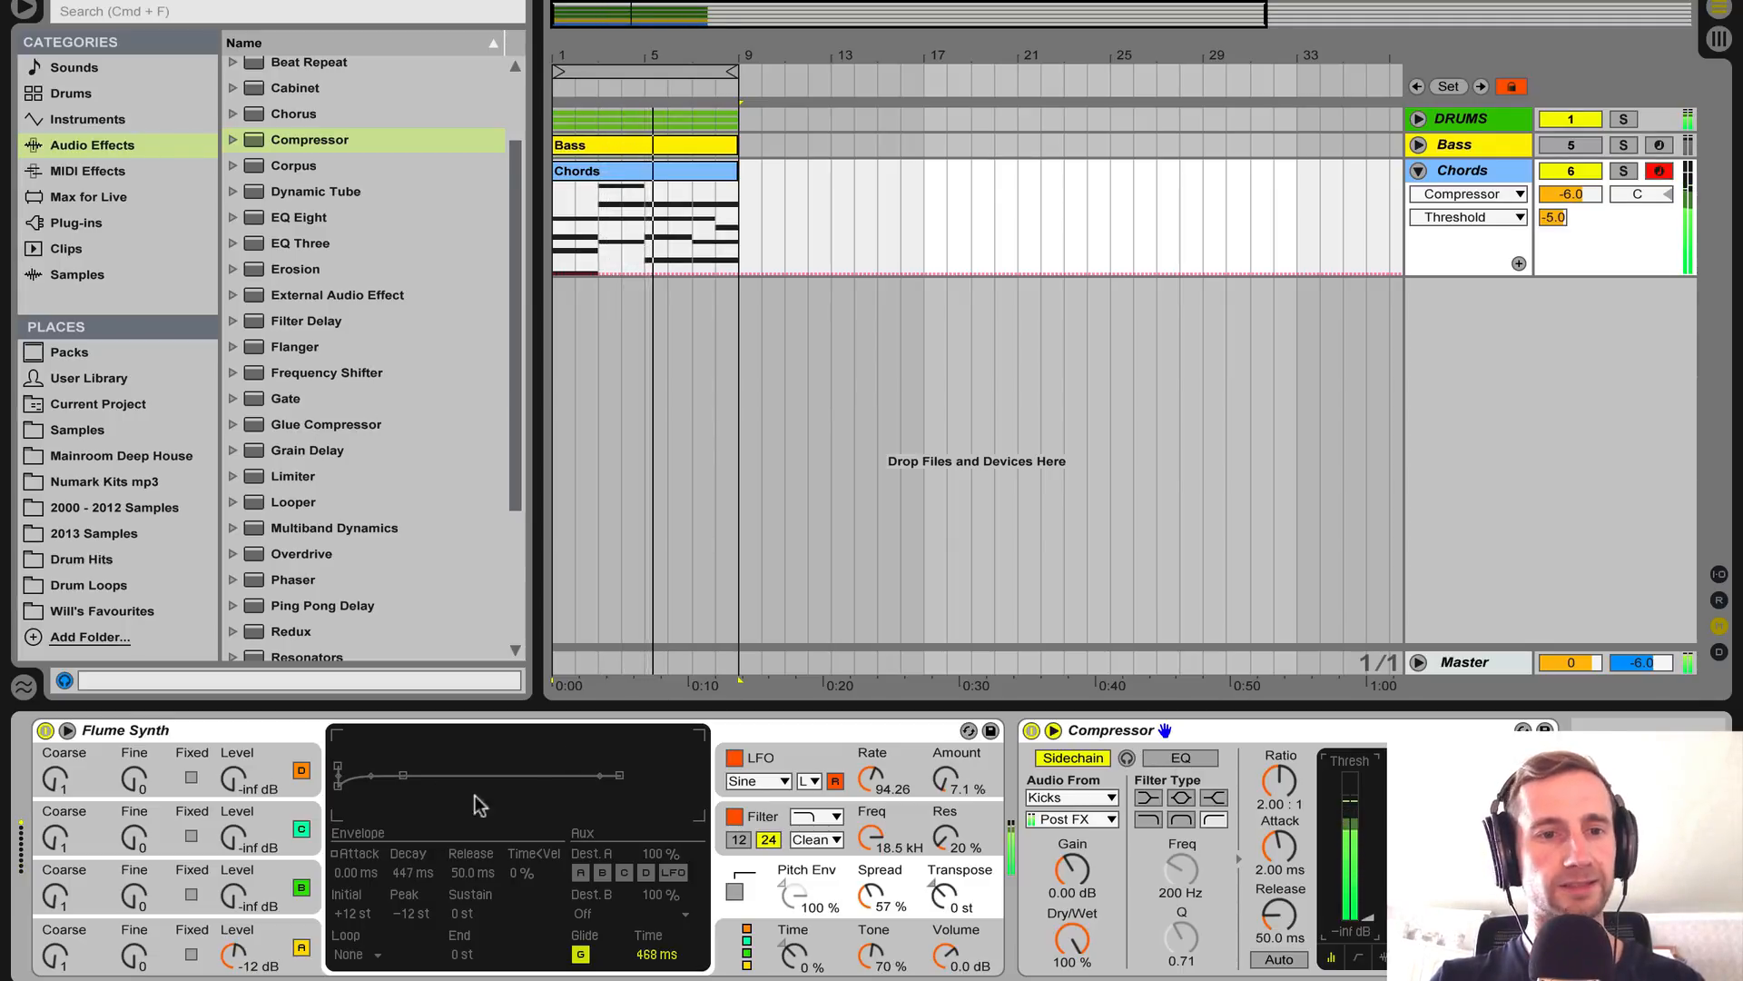
pyautogui.moveTo(1374, 928); pyautogui.dragTo(1371, 872)
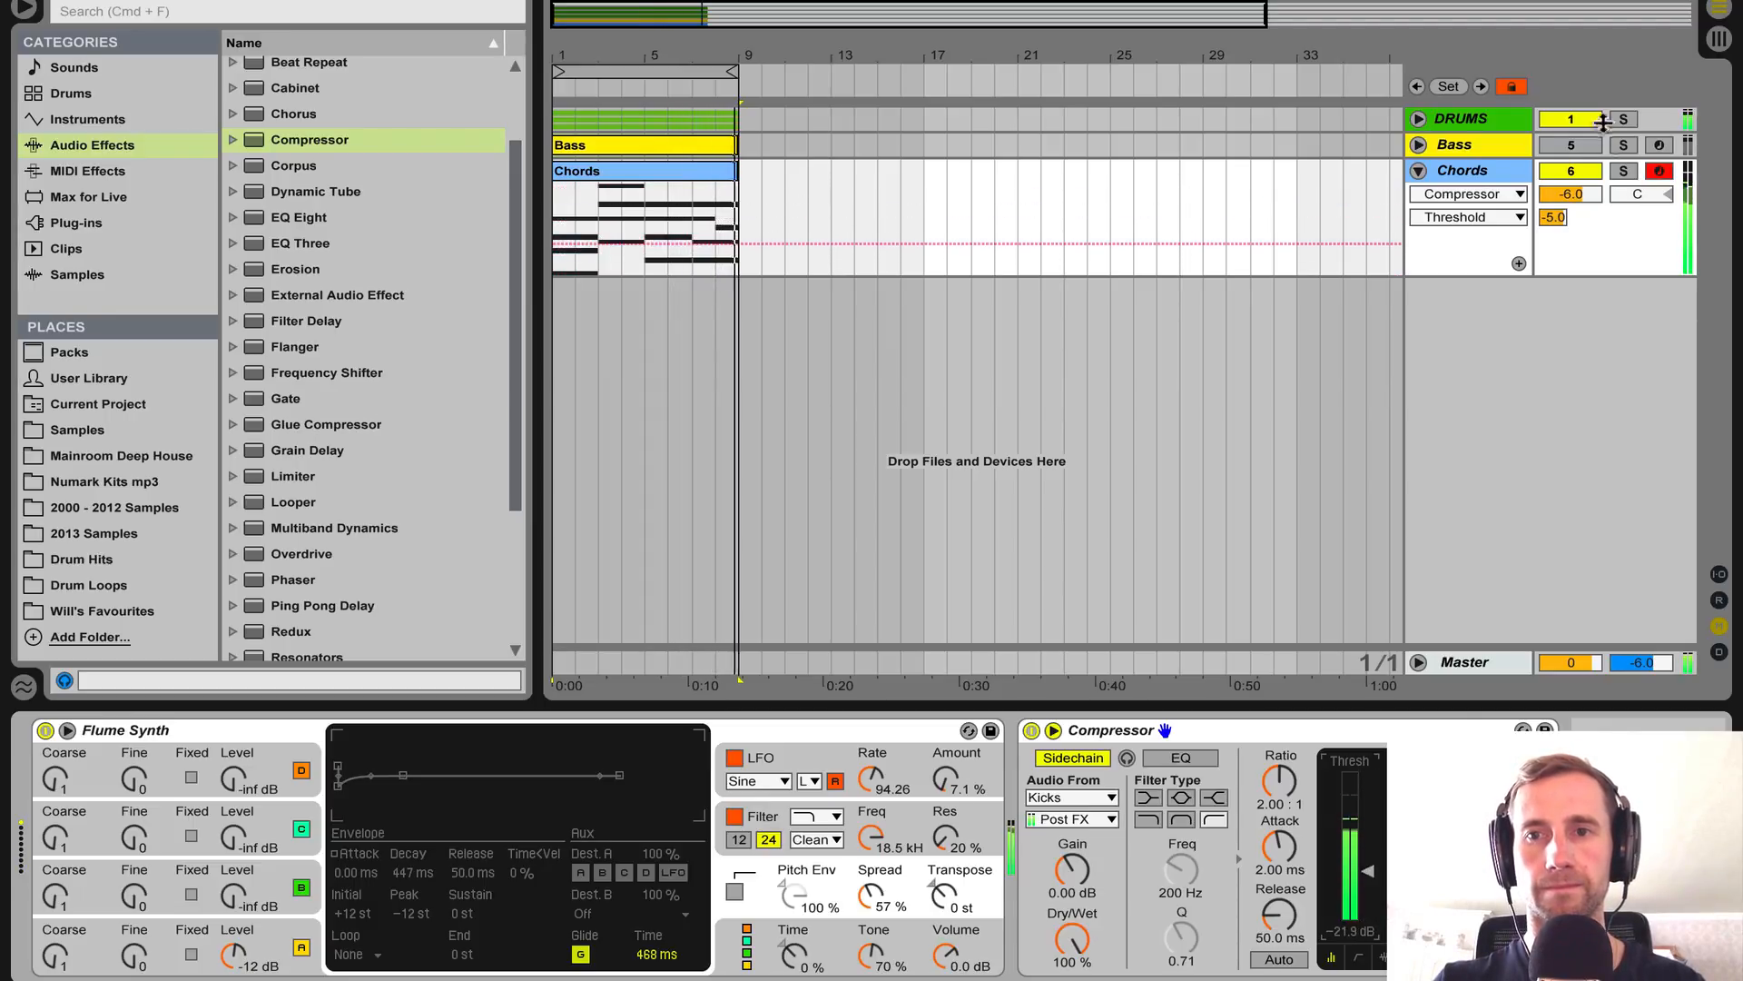
# Unmute the Drums, Hats and Bass tracks and fold the DRUMS group.
pyautogui.click(1420, 119)
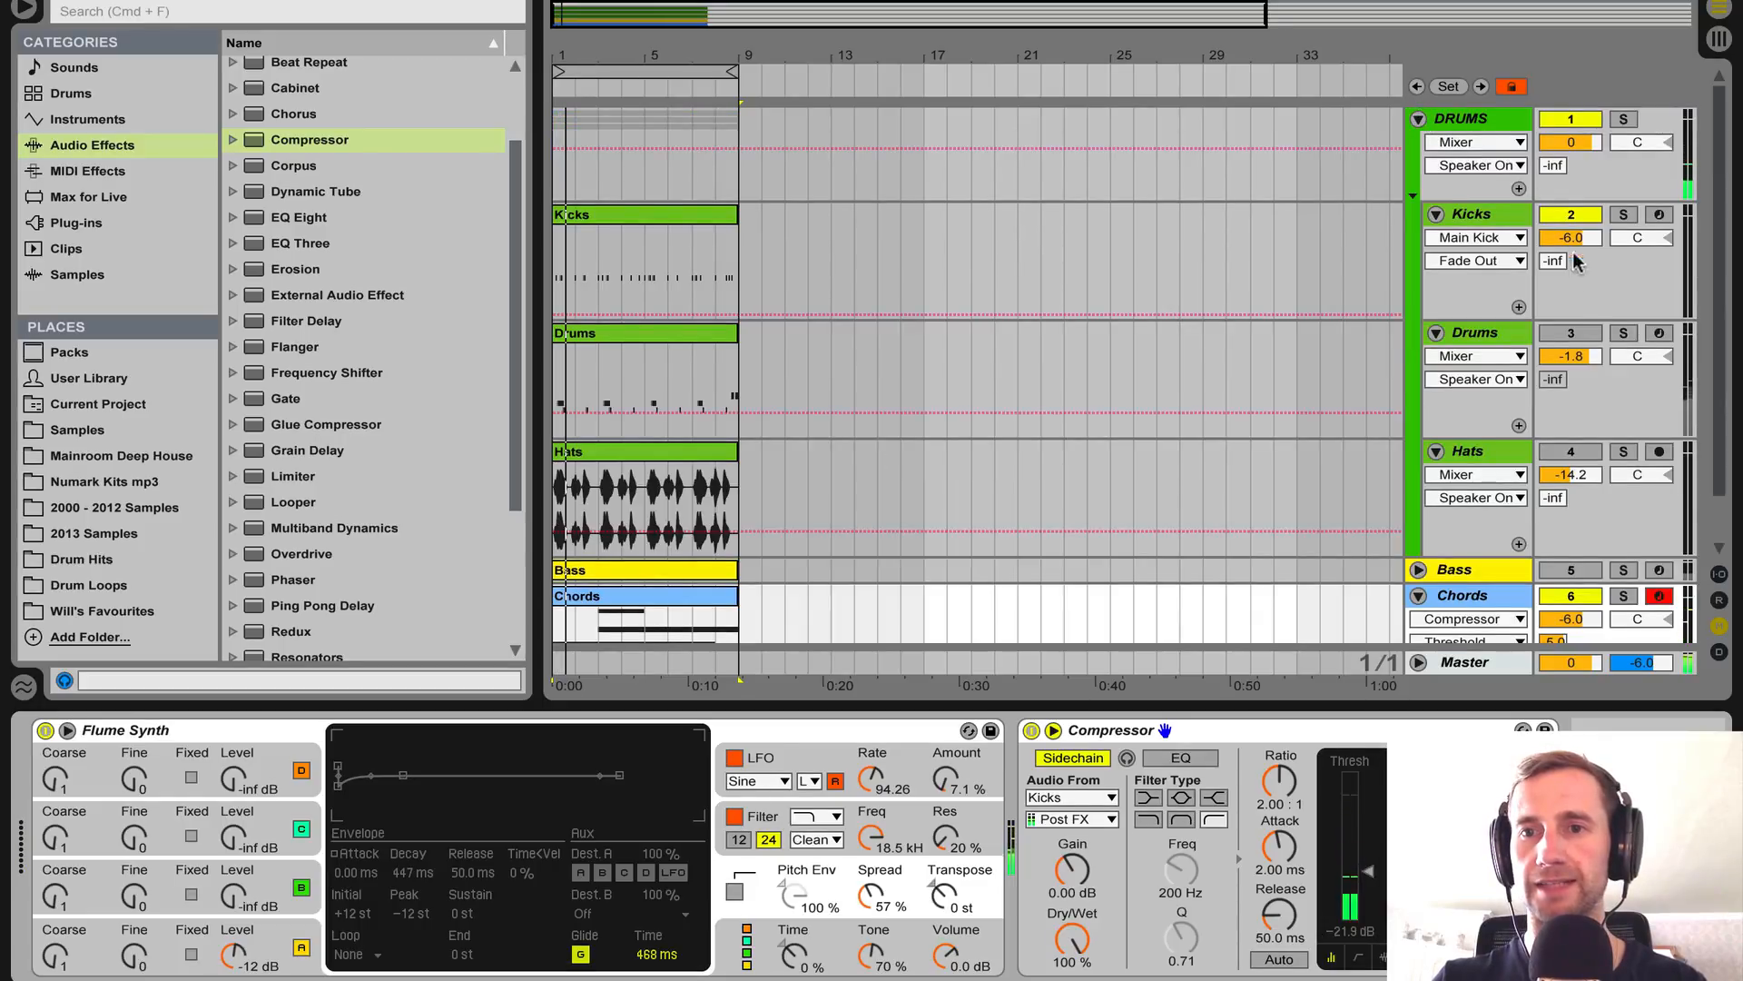
pyautogui.click(1571, 334)
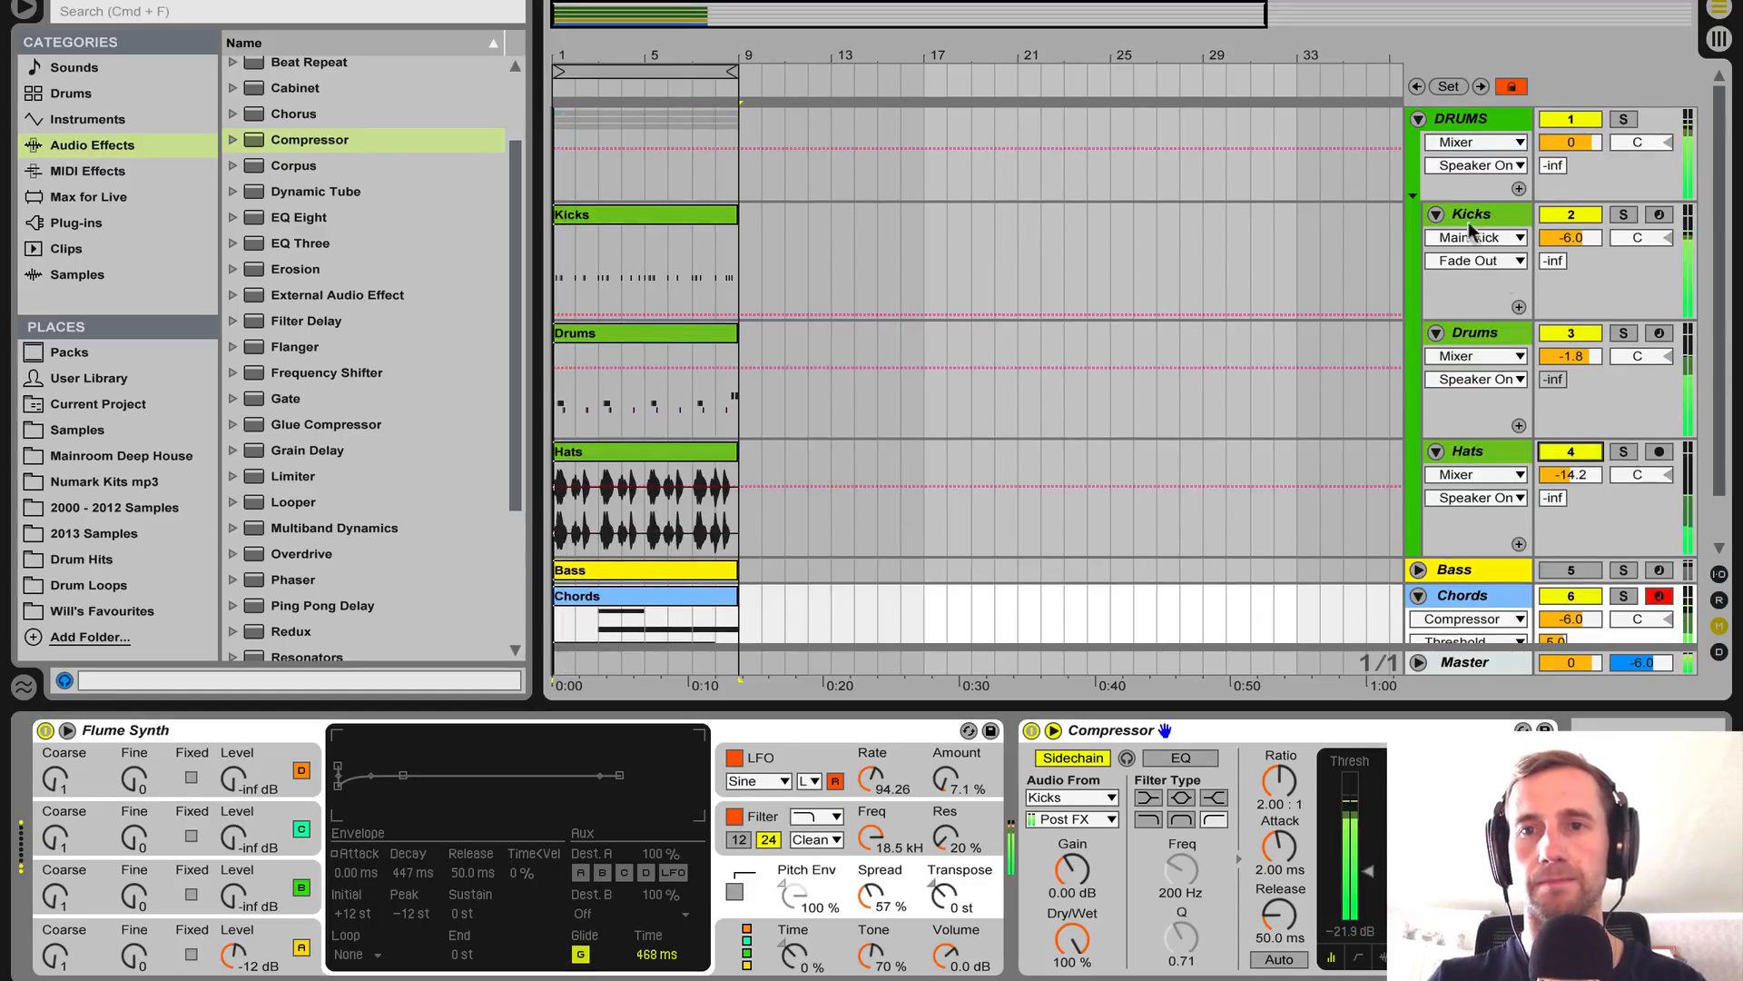
pyautogui.click(1417, 119)
pyautogui.click(1570, 145)
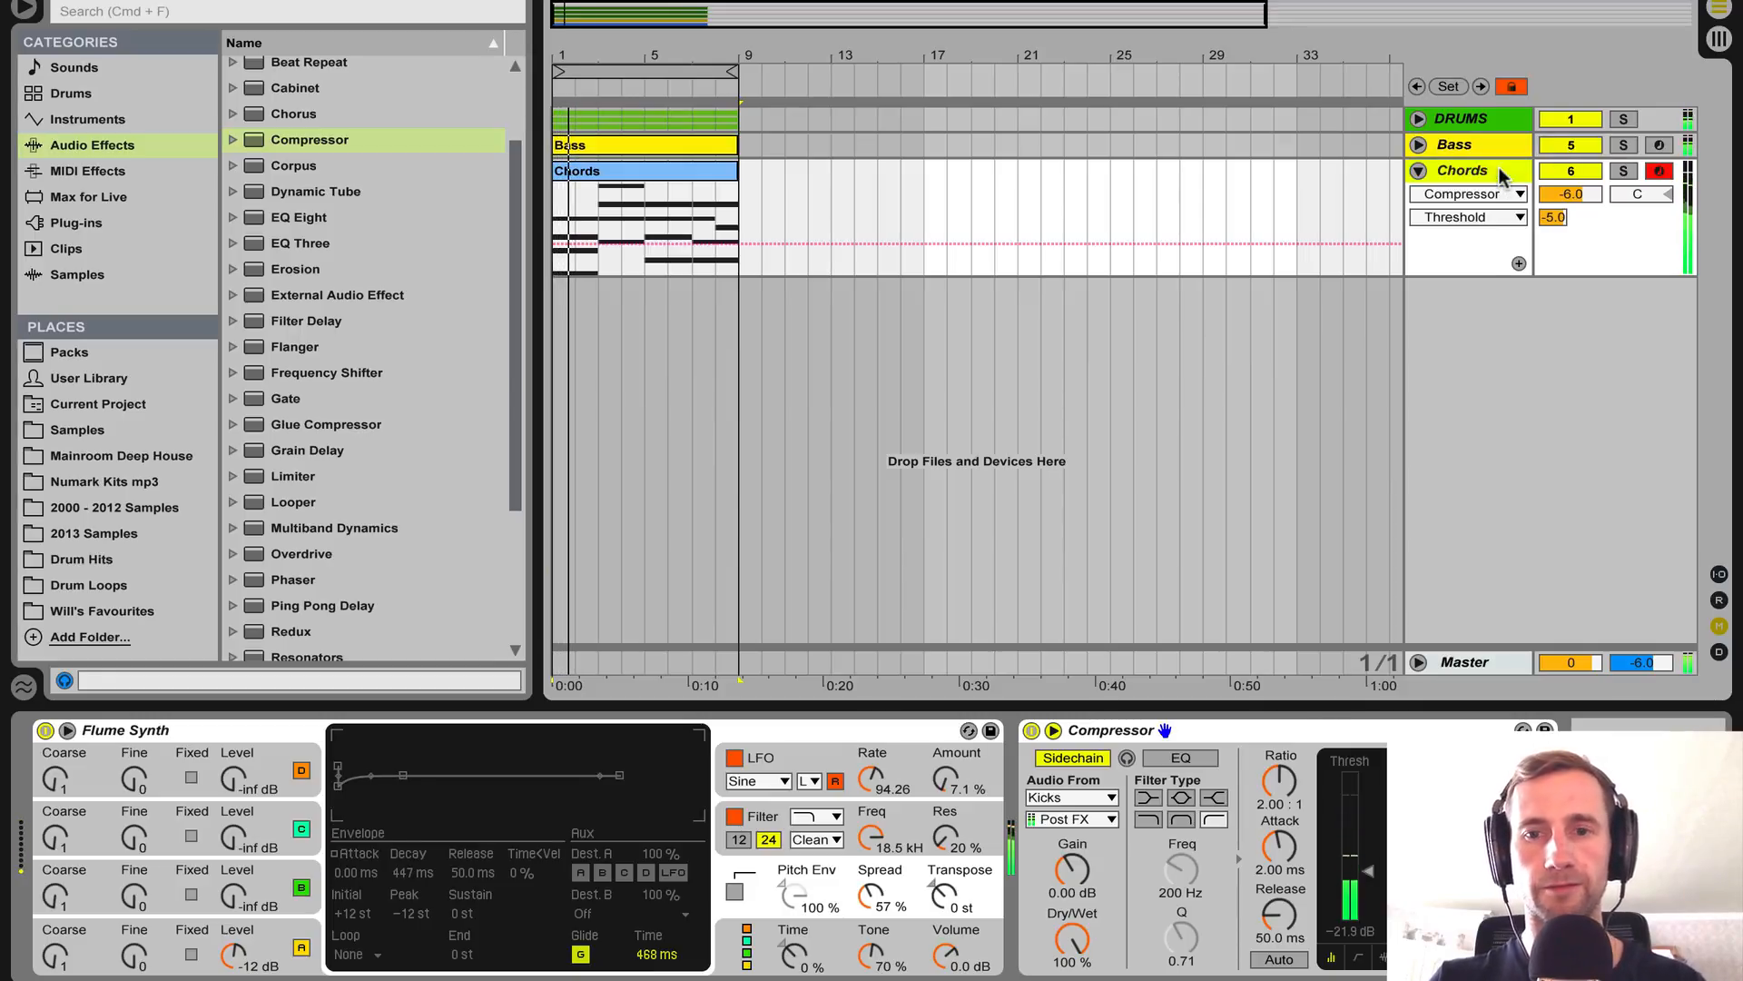
# Copy the sidechained Compressor from the Chords track to the Bass track after Operator and play the result.
pyautogui.click(1232, 731)
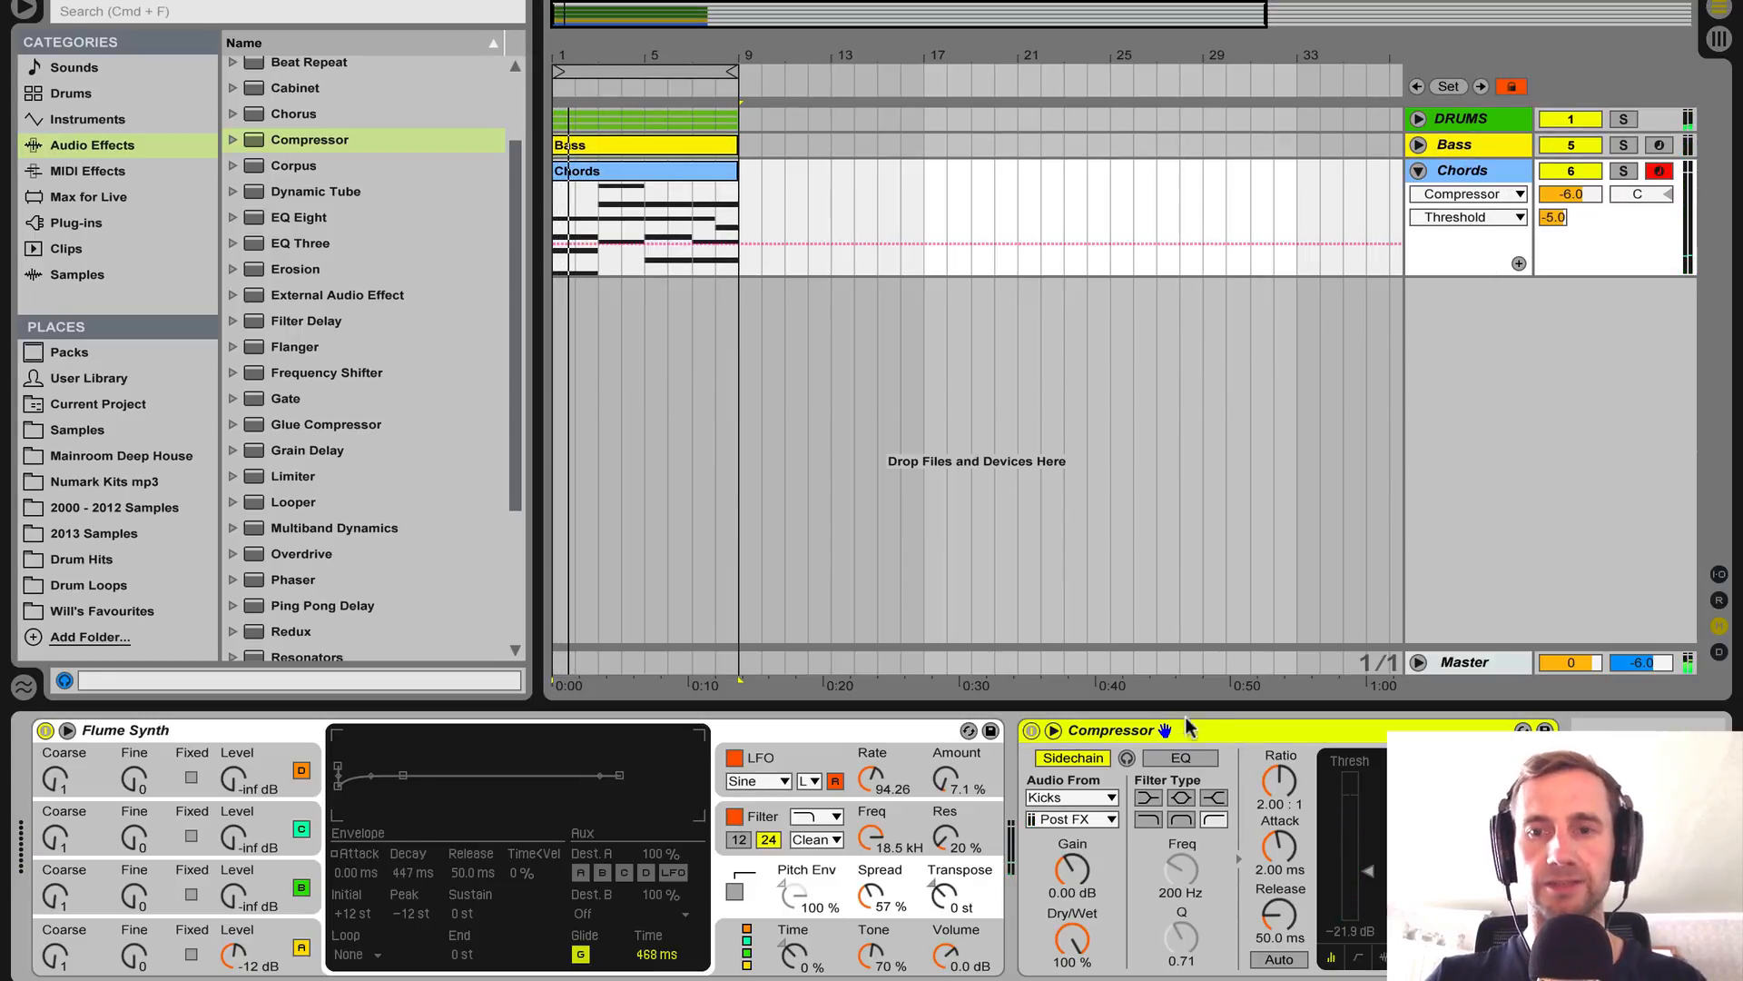
pyautogui.click(1507, 149)
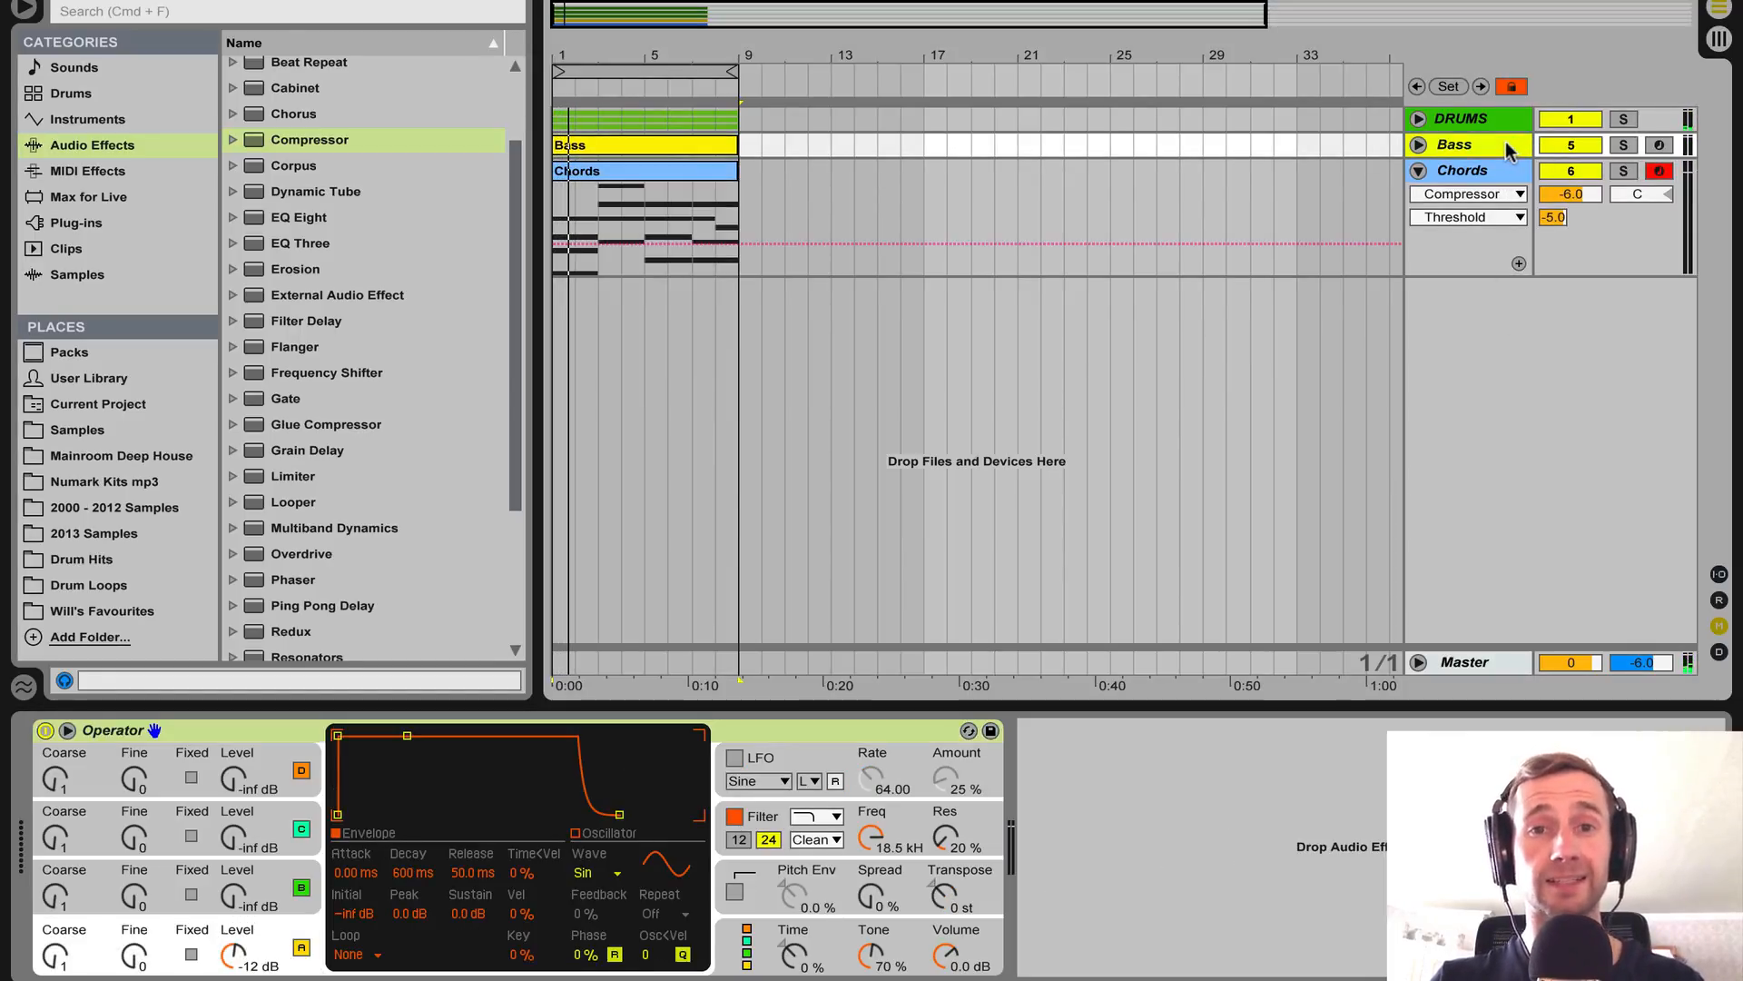
pyautogui.click(1133, 797)
pyautogui.press('super+v')
pyautogui.press('space')
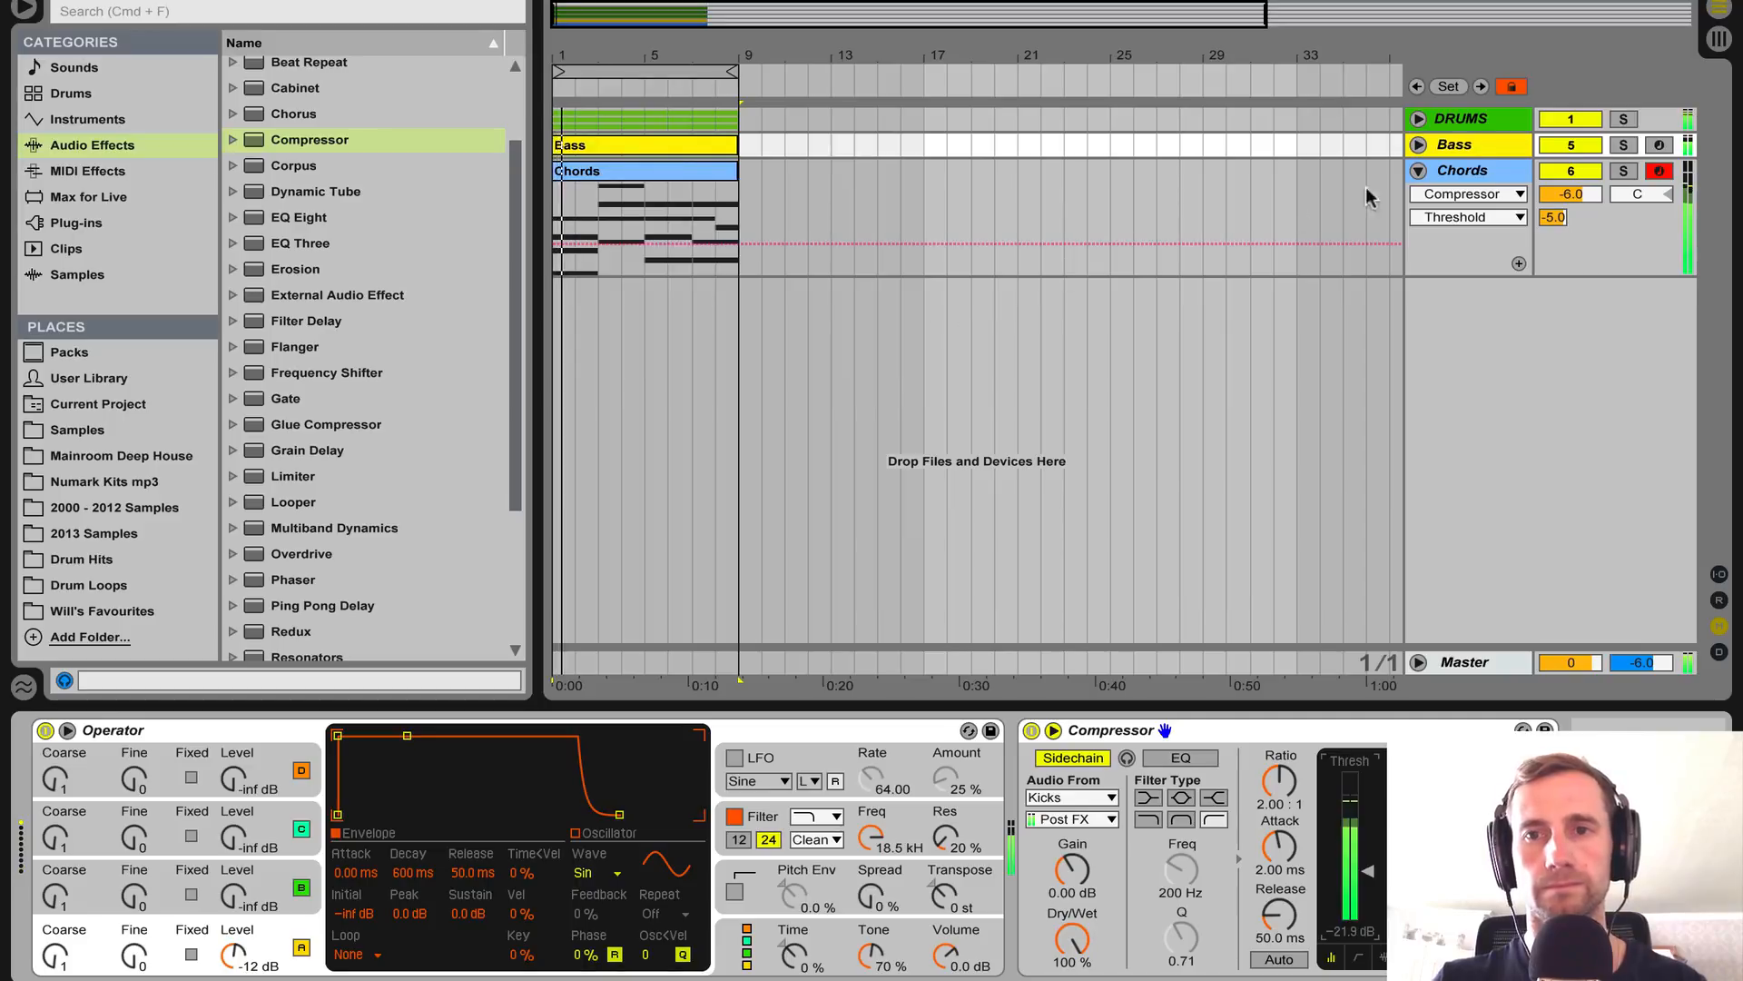
# Fold the Chords track and its Flume Synth and Compressor devices, and add an Auto Filter after the Compressor.
pyautogui.click(1419, 171)
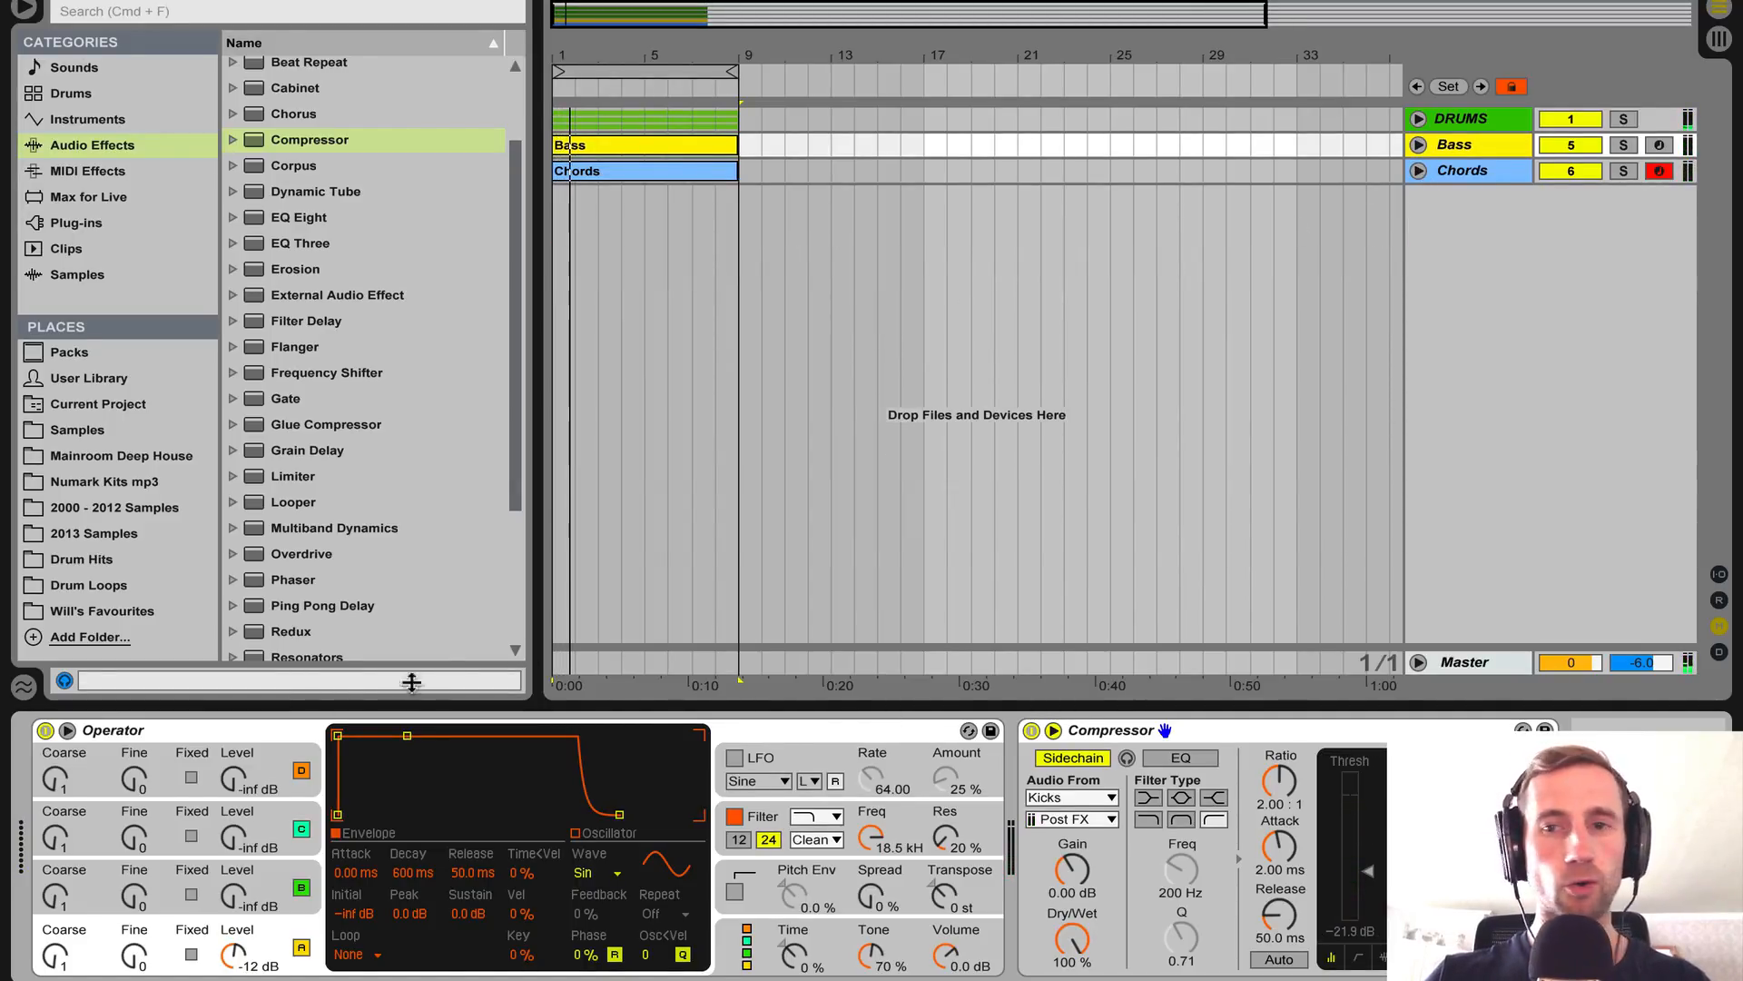
pyautogui.click(1490, 171)
pyautogui.doubleClick(189, 732)
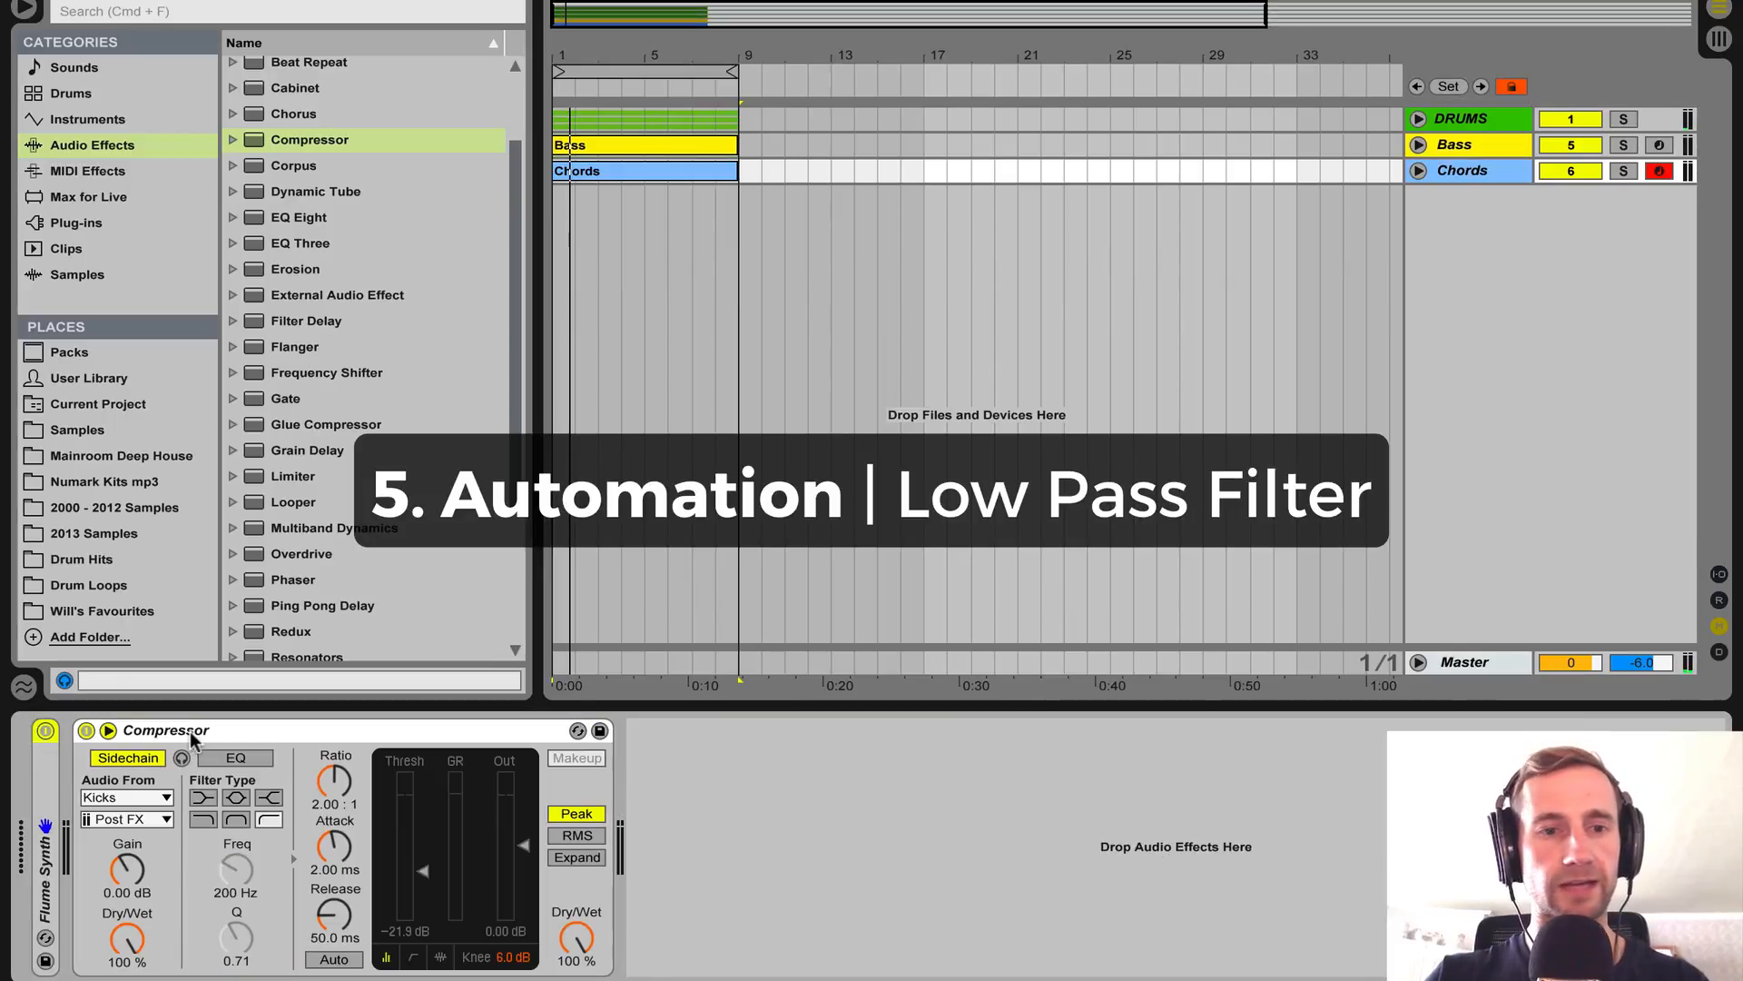
pyautogui.doubleClick(263, 732)
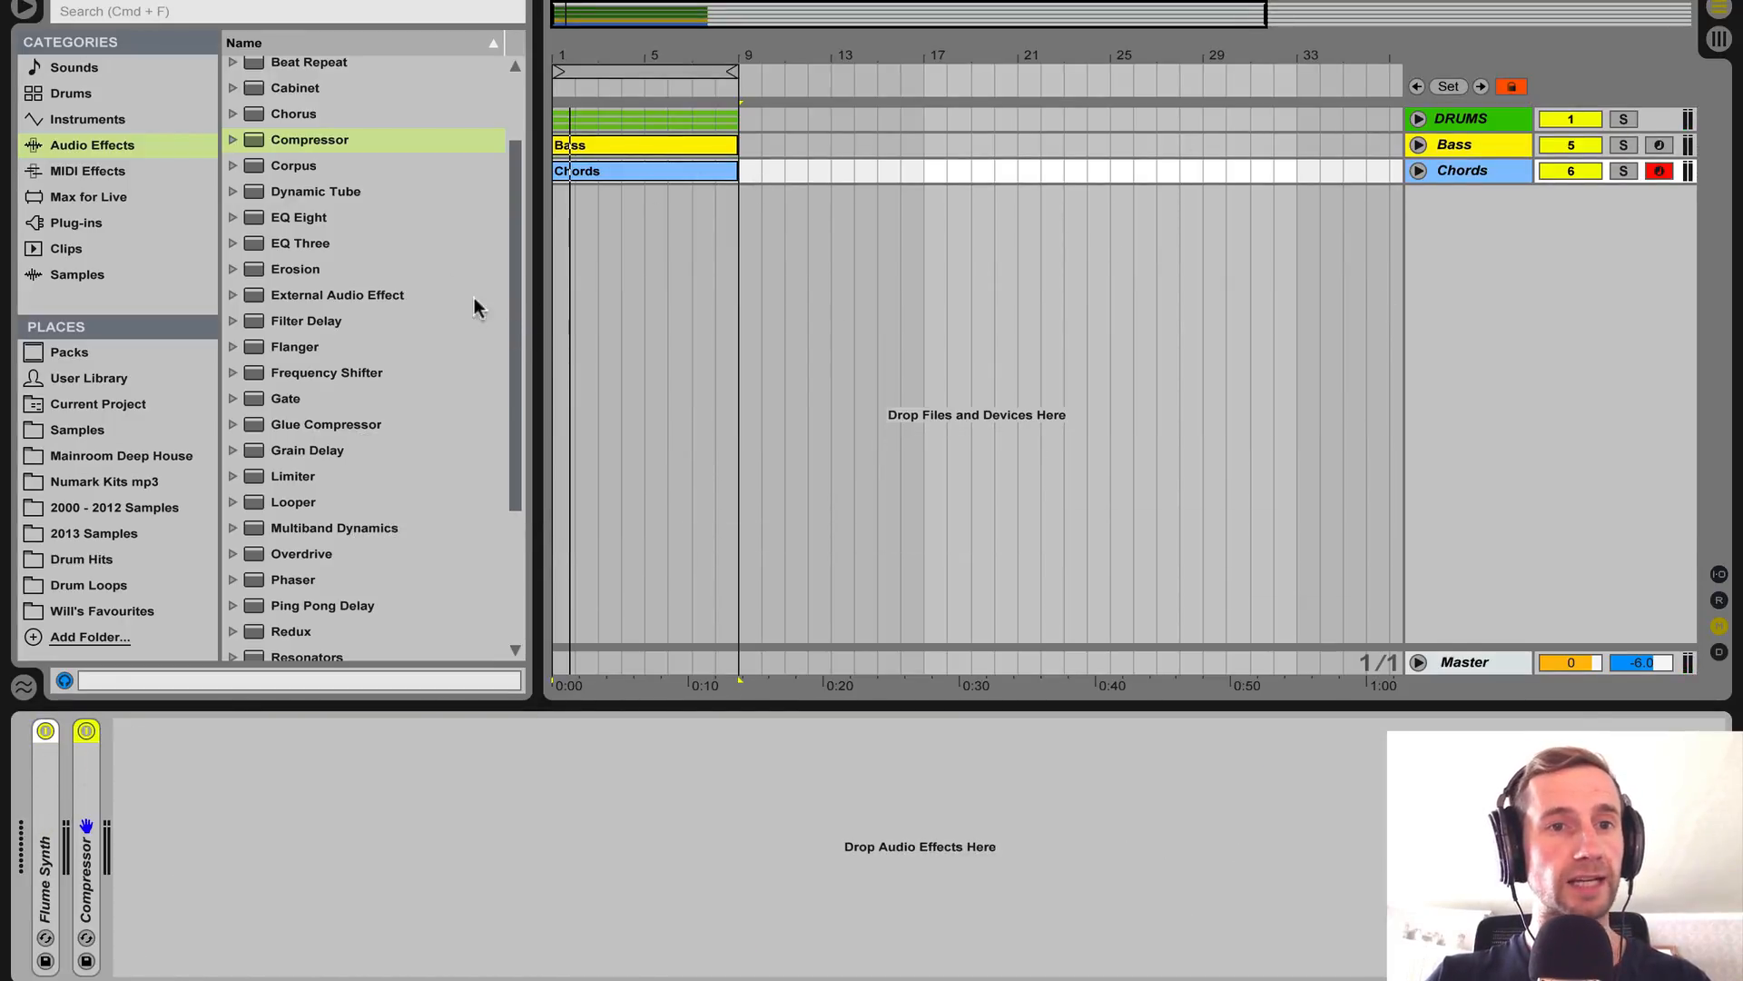
pyautogui.scroll(4, 276, 217)
pyautogui.moveTo(299, 123); pyautogui.dragTo(156, 839)
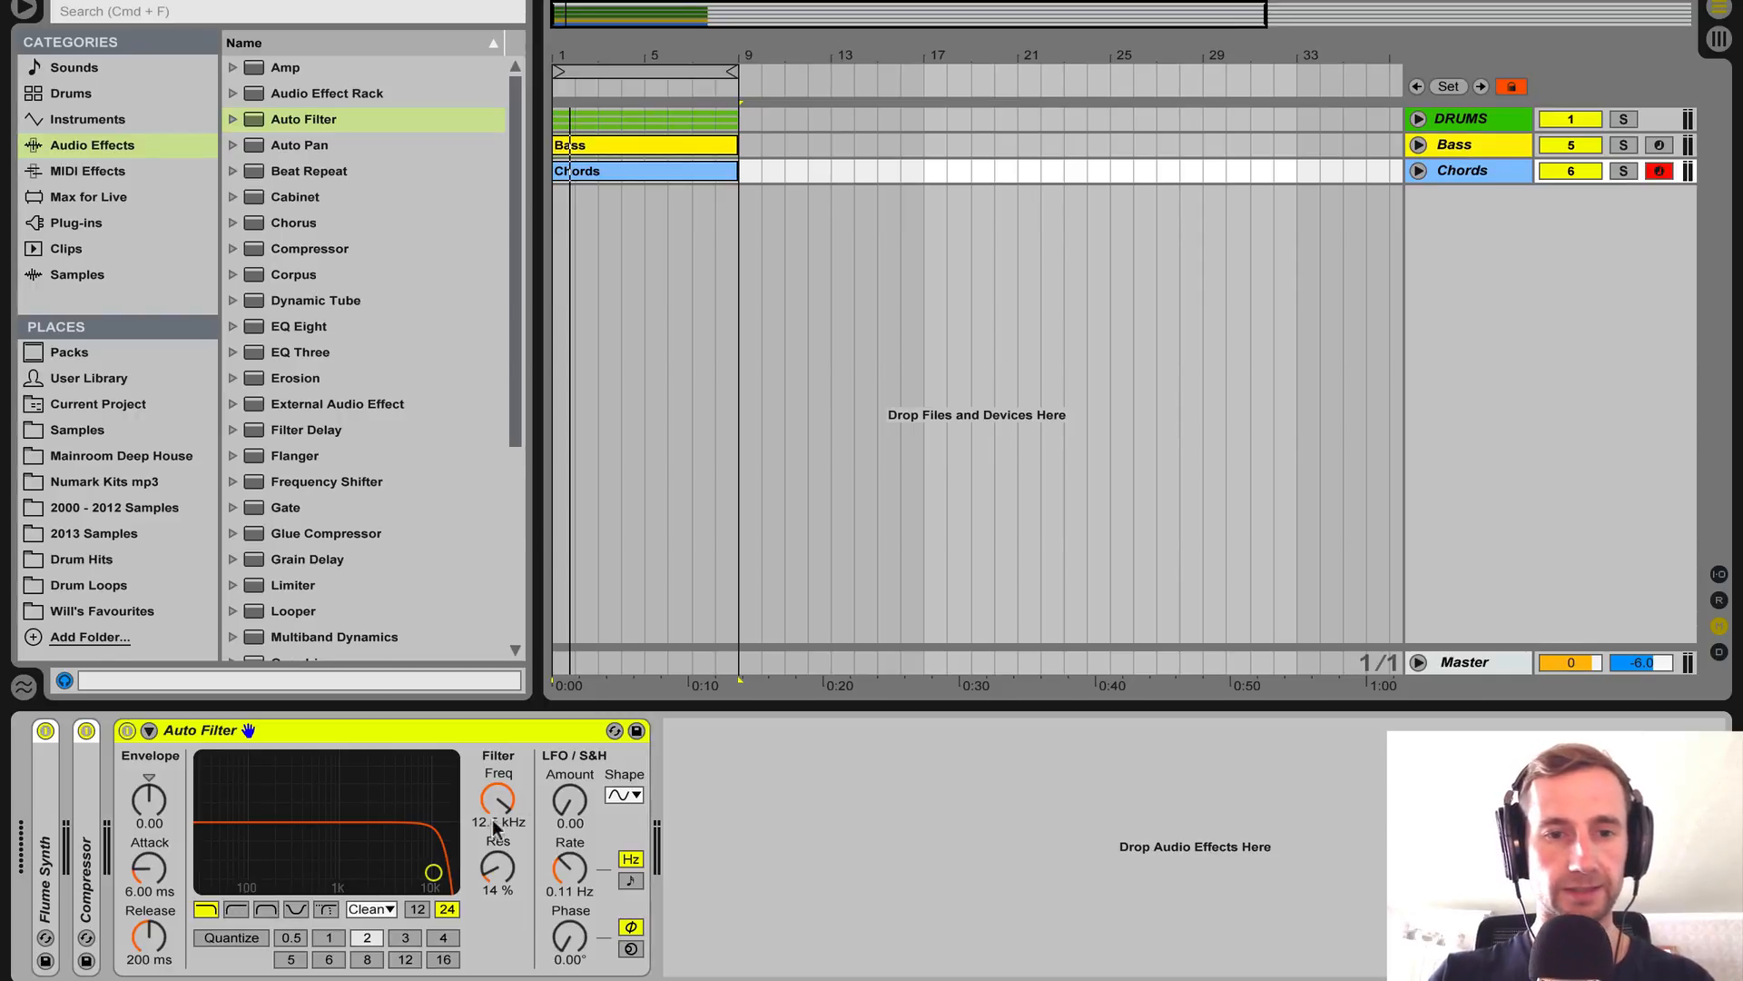
# Set the Auto Filter's cutoff frequency to 403 Hz and its resonance to 52% while the track plays.
pyautogui.moveTo(498, 868); pyautogui.dragTo(498, 864)
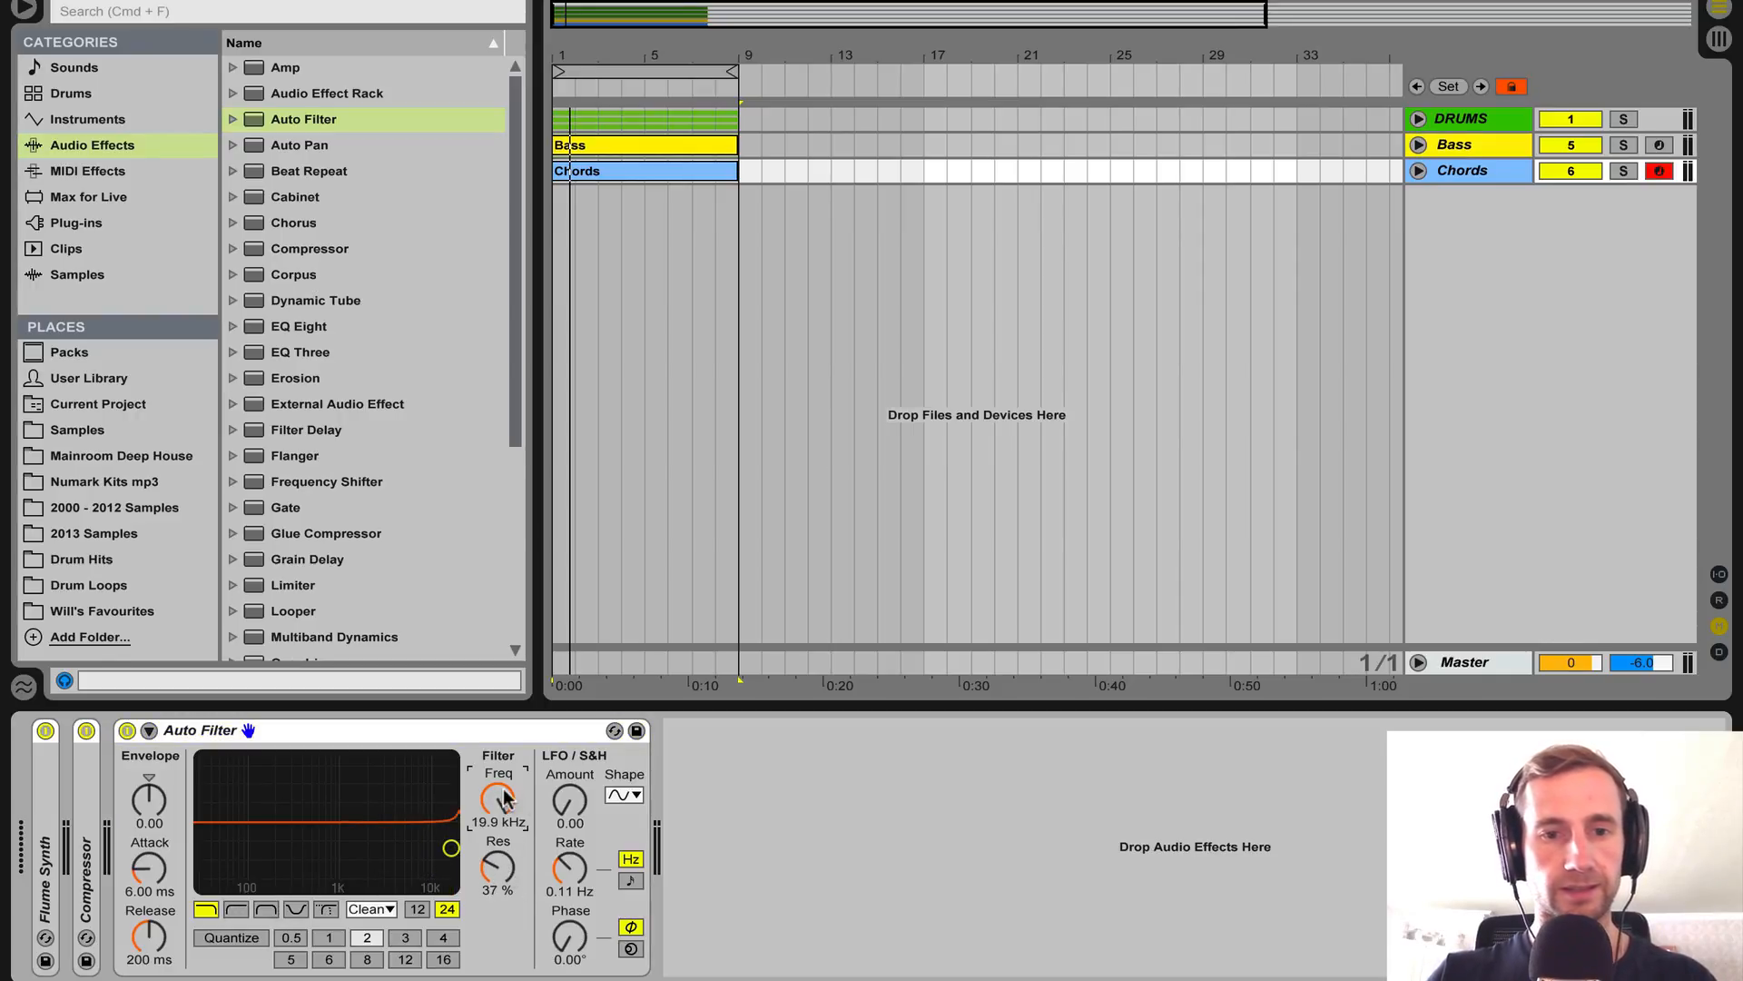
pyautogui.moveTo(451, 847); pyautogui.dragTo(305, 847)
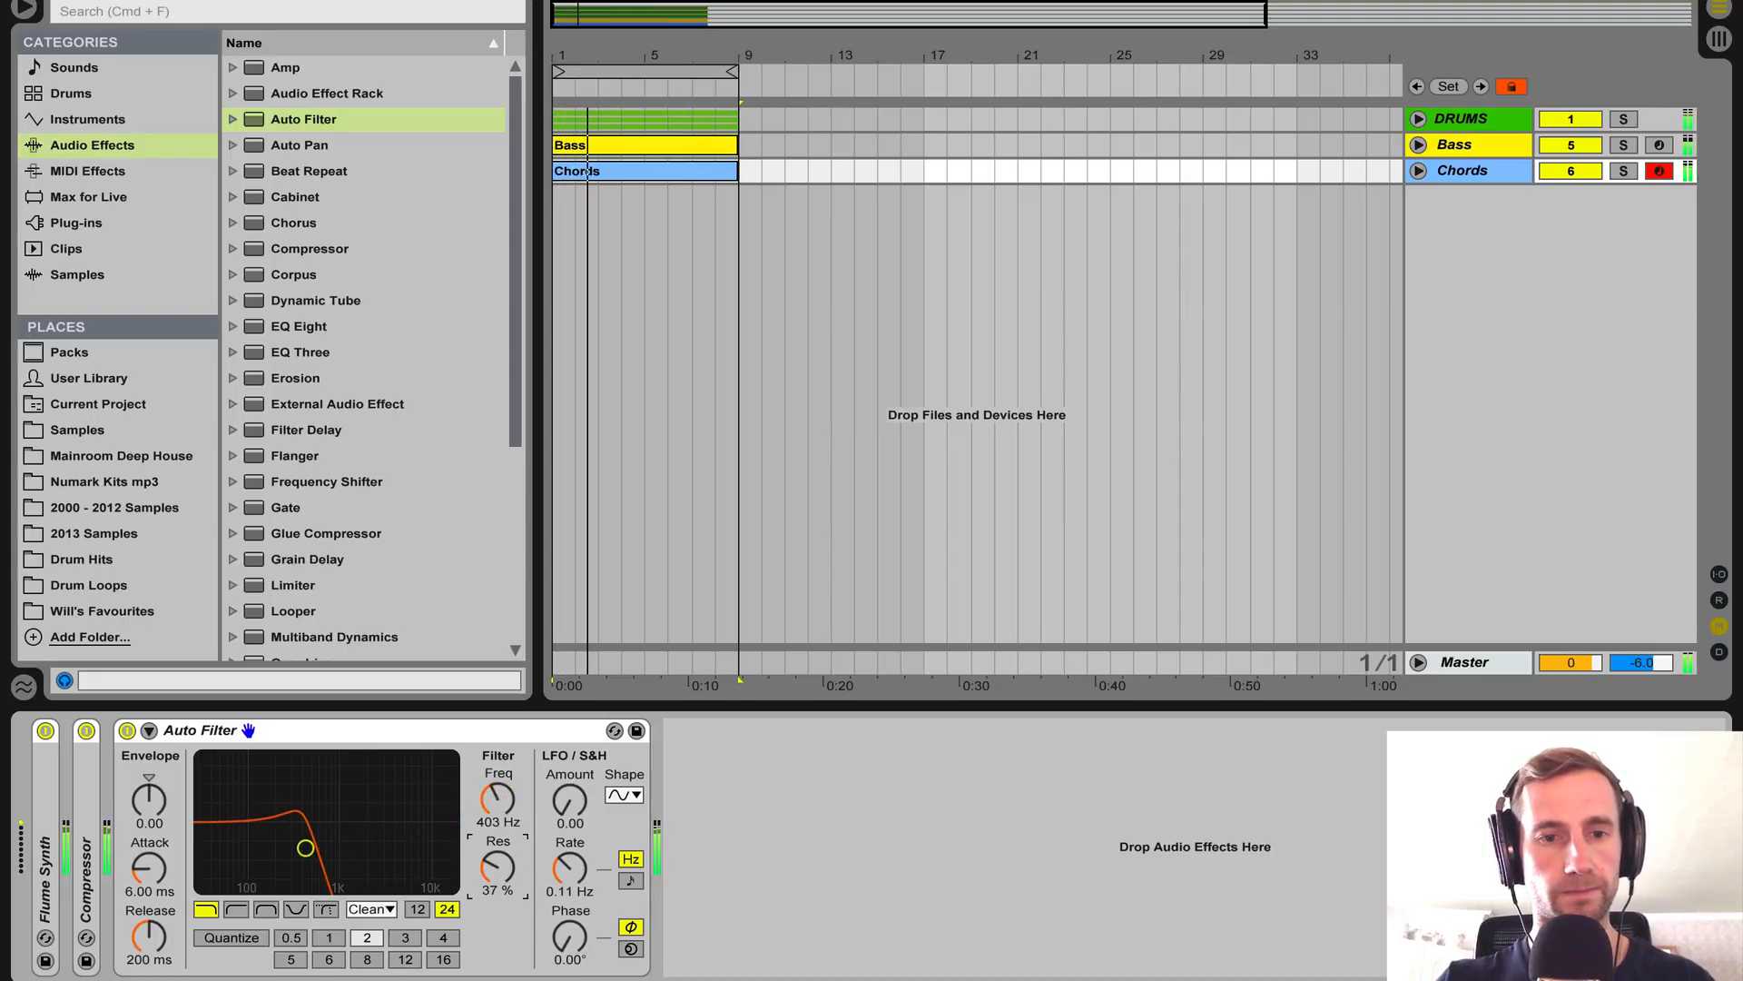
pyautogui.moveTo(498, 867); pyautogui.dragTo(498, 864)
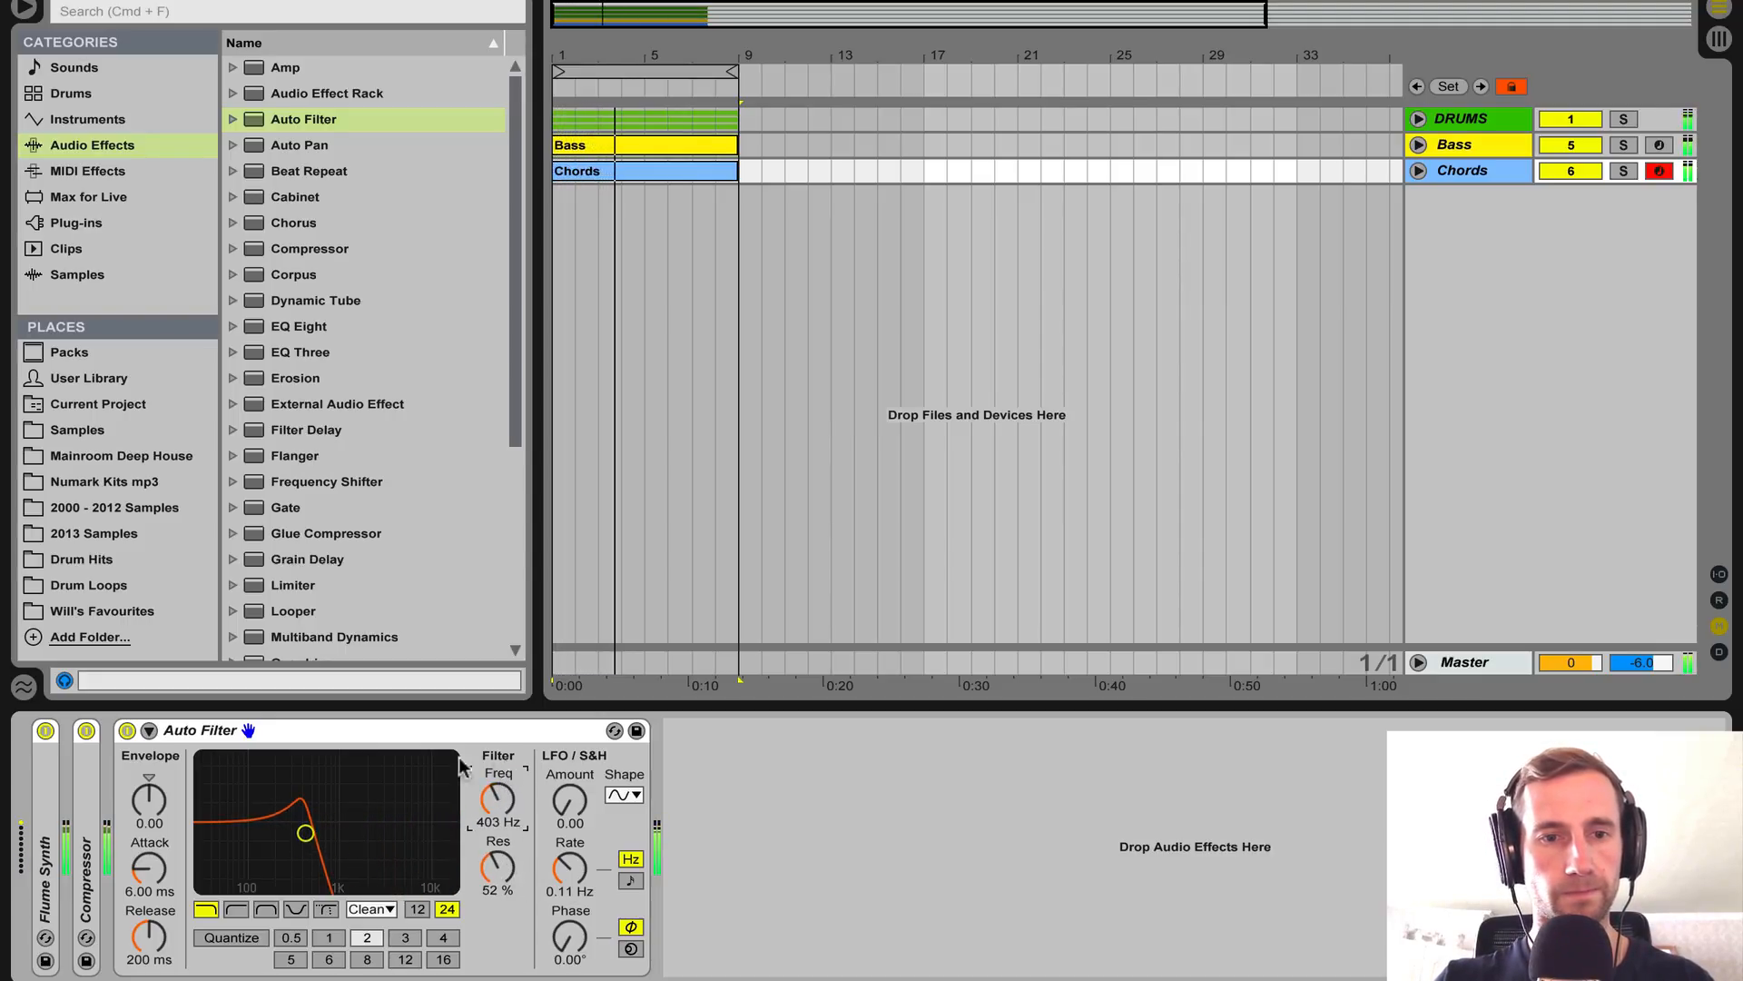
# Move the Auto Filter between the Flume Synth and the Compressor, and raise its cutoff frequency to 5.92 kHz.
pyautogui.click(419, 726)
pyautogui.moveTo(89, 805); pyautogui.dragTo(83, 808)
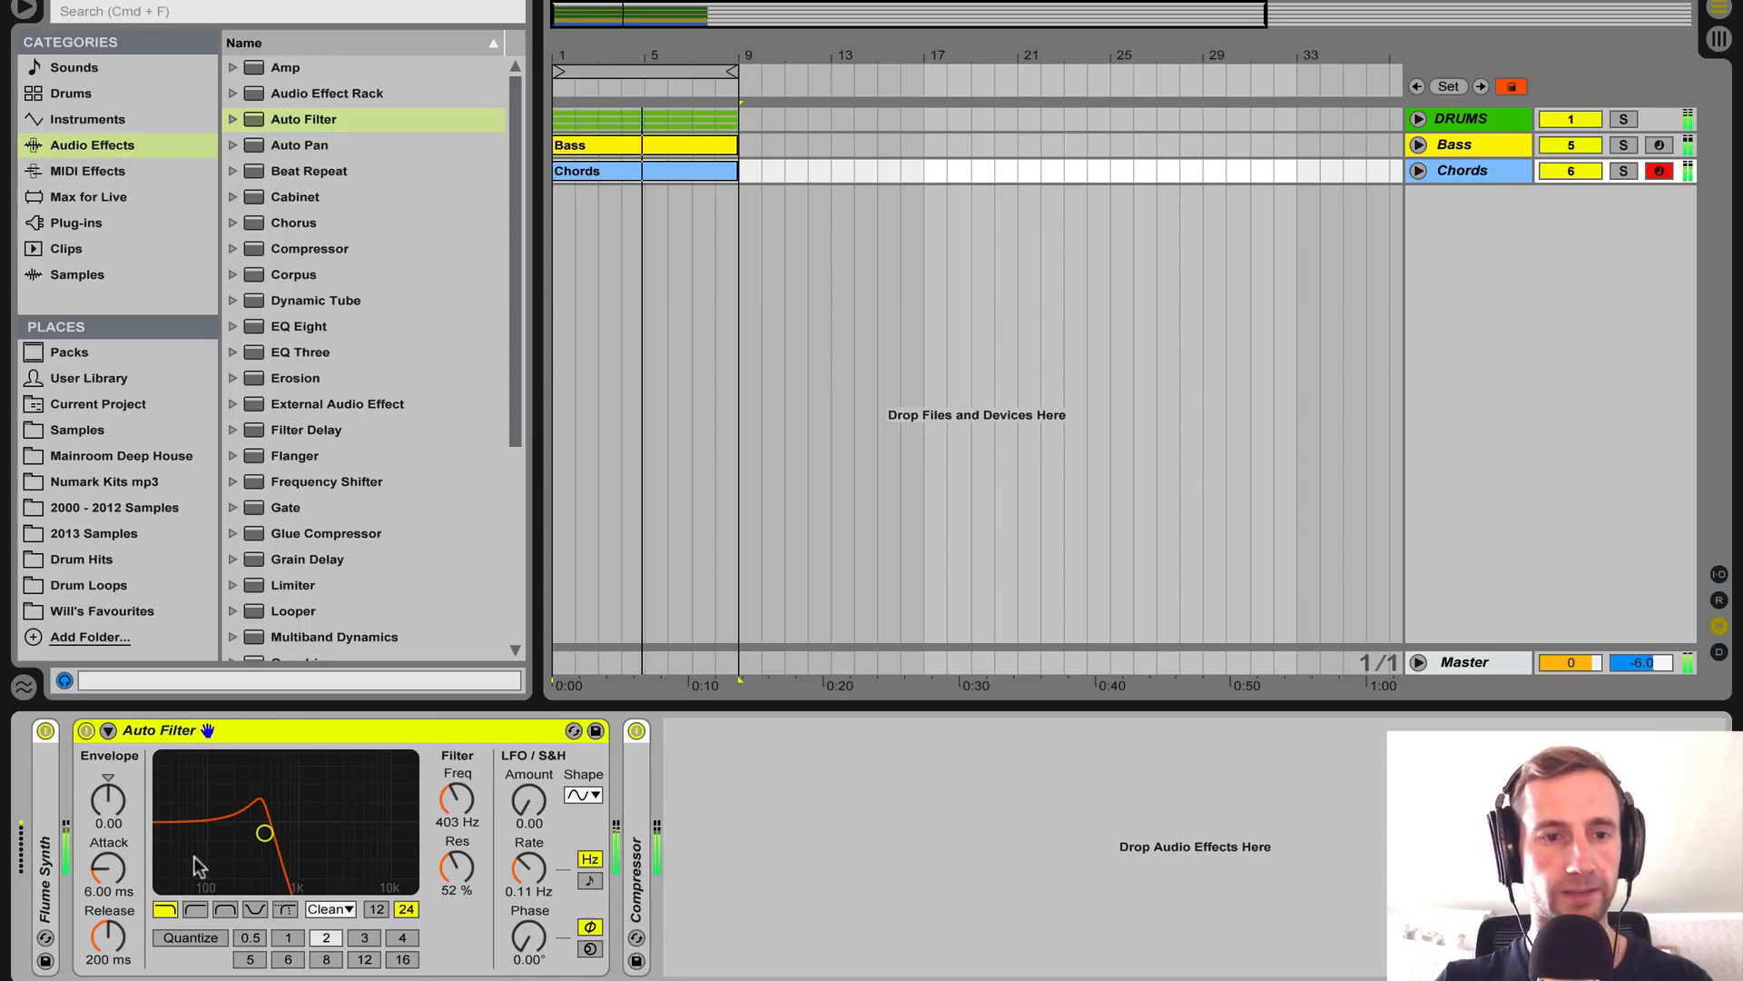
pyautogui.moveTo(459, 817); pyautogui.dragTo(460, 763)
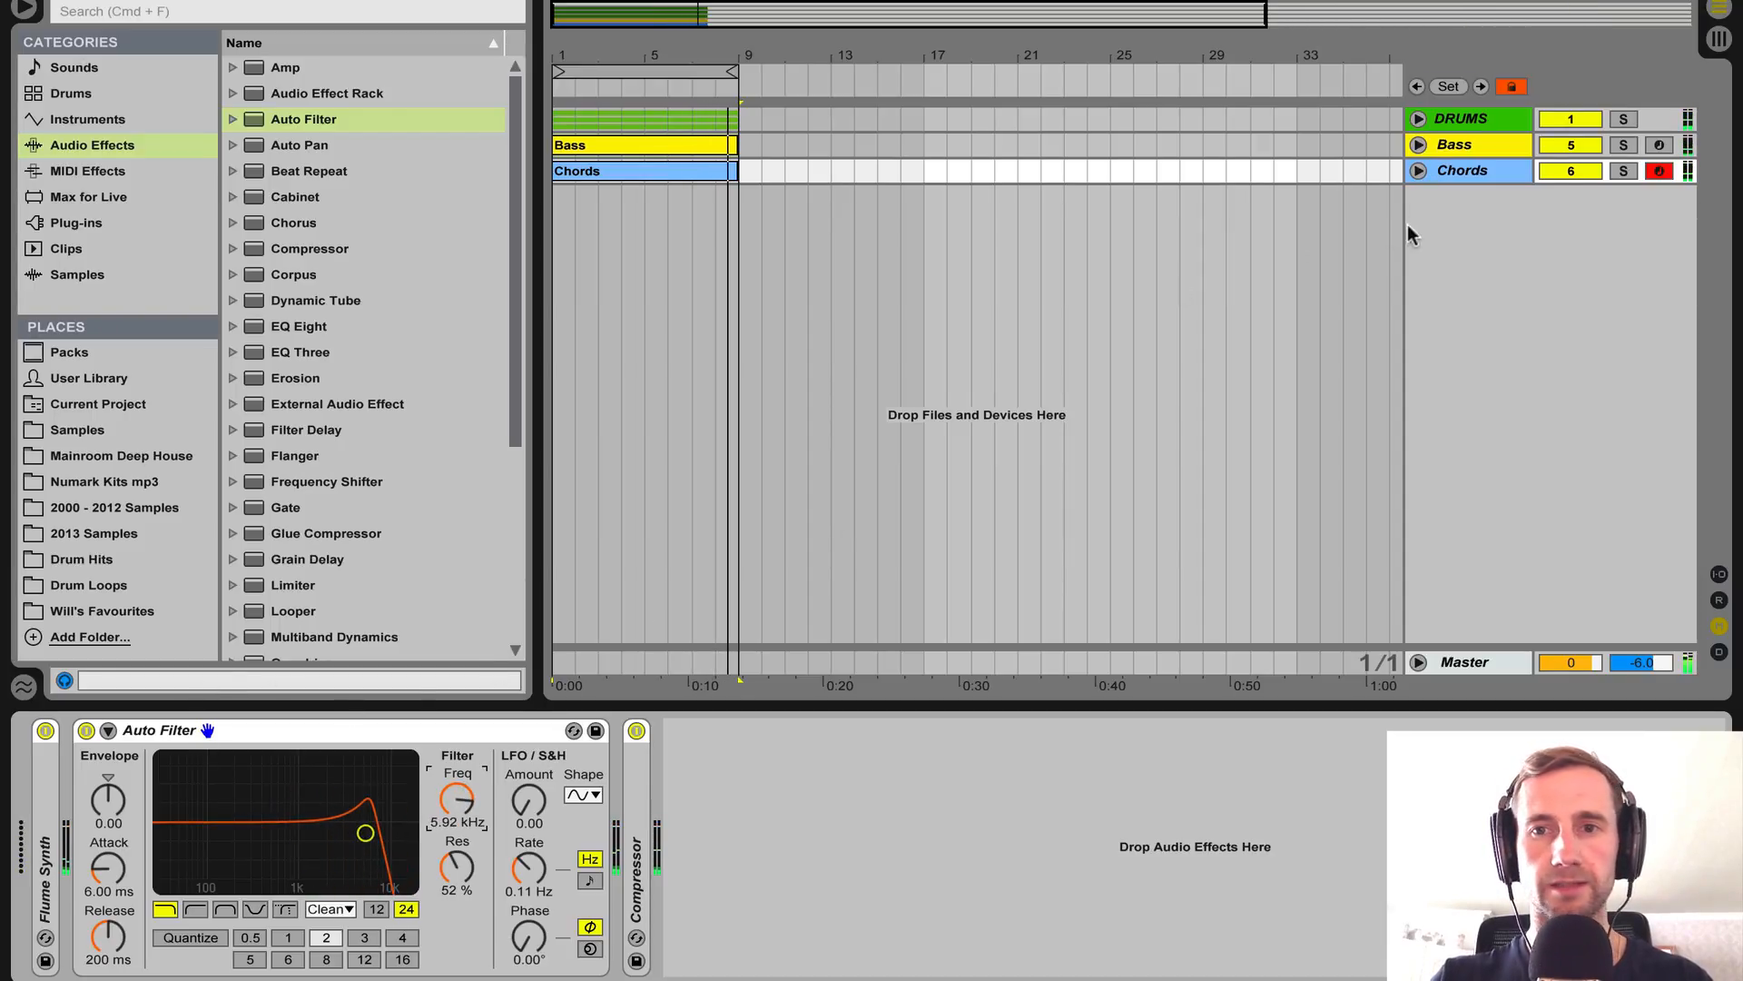
# Unfold the Chords track and set the Auto Filter's LFO amount to 7.14, LFO rate to 4.16 Hz and cutoff to 203 Hz.
pyautogui.click(1417, 172)
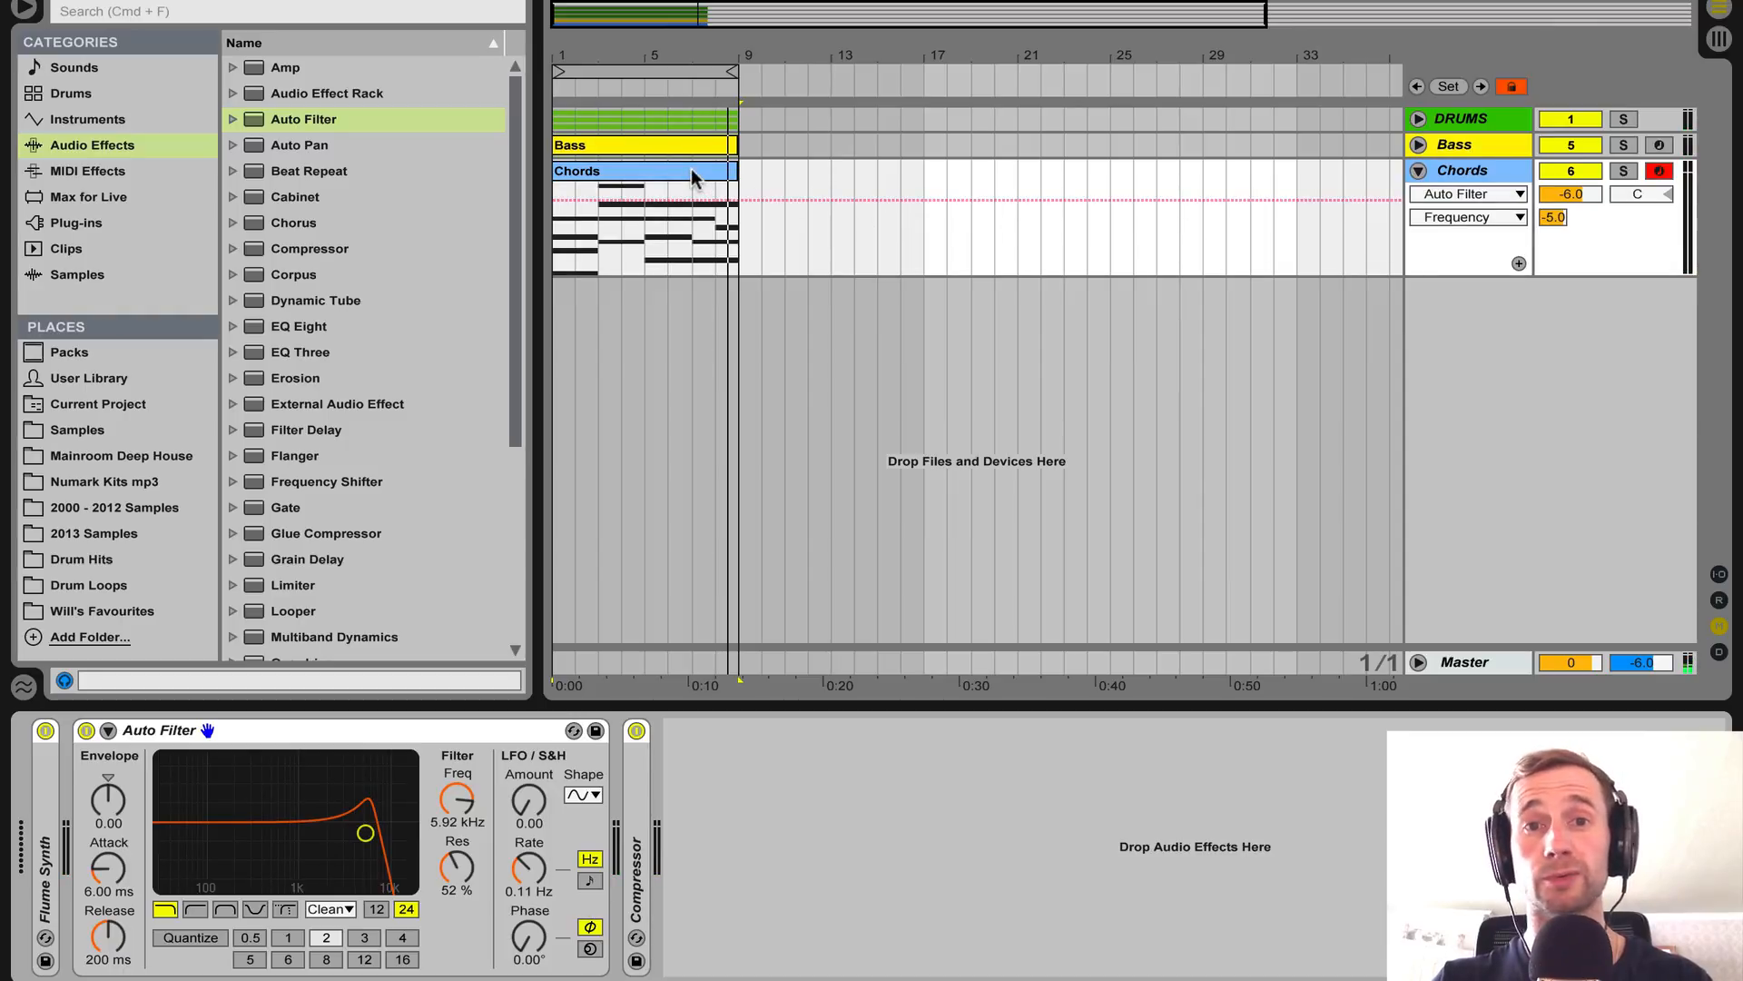
pyautogui.moveTo(534, 823); pyautogui.dragTo(534, 783)
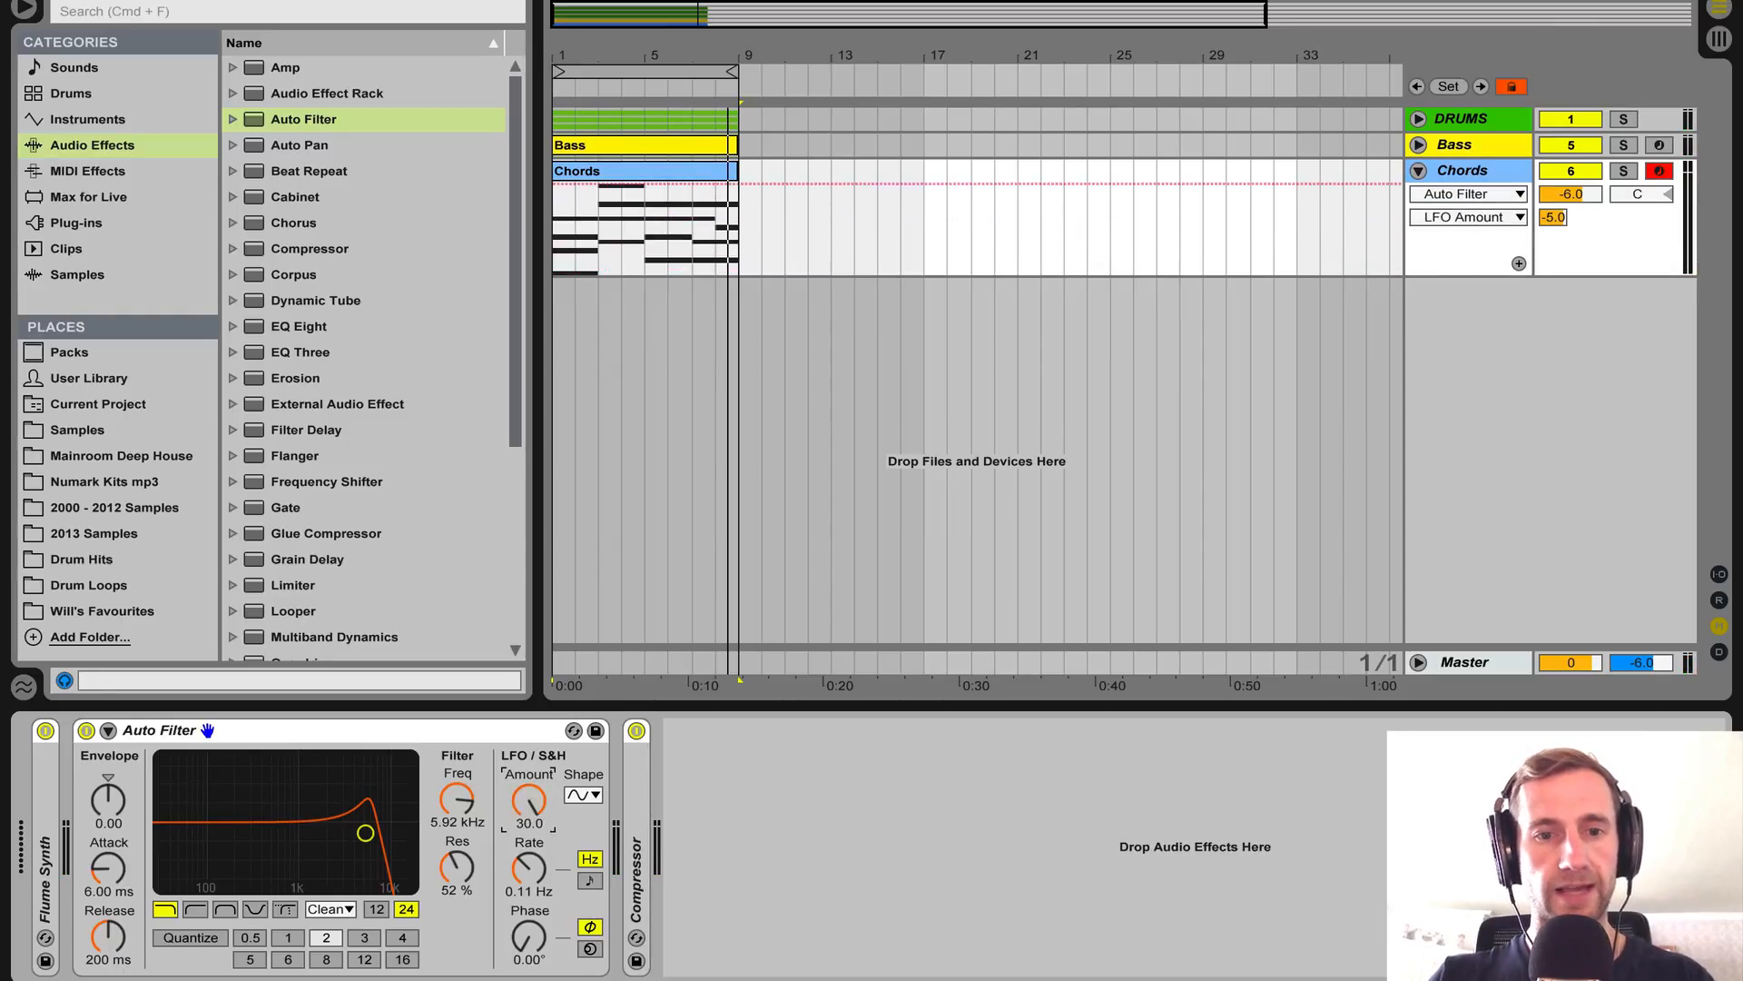
pyautogui.moveTo(534, 869); pyautogui.dragTo(463, 801)
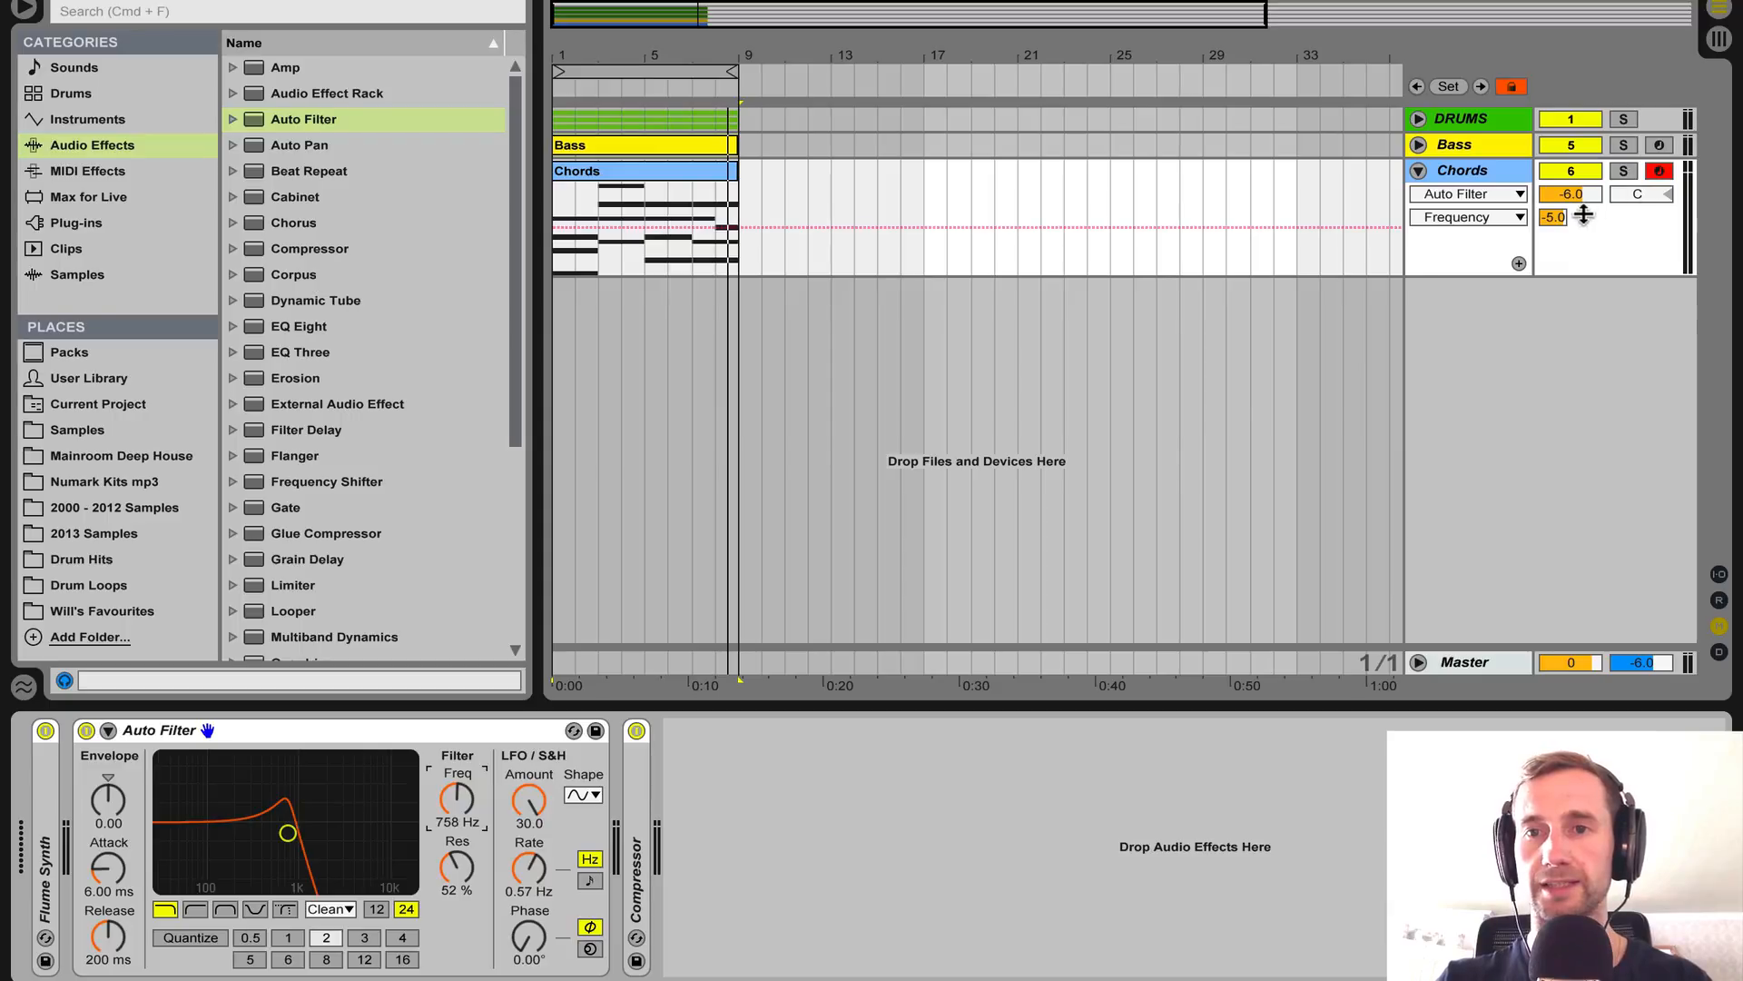
pyautogui.moveTo(529, 865); pyautogui.dragTo(525, 814)
pyautogui.click(457, 815)
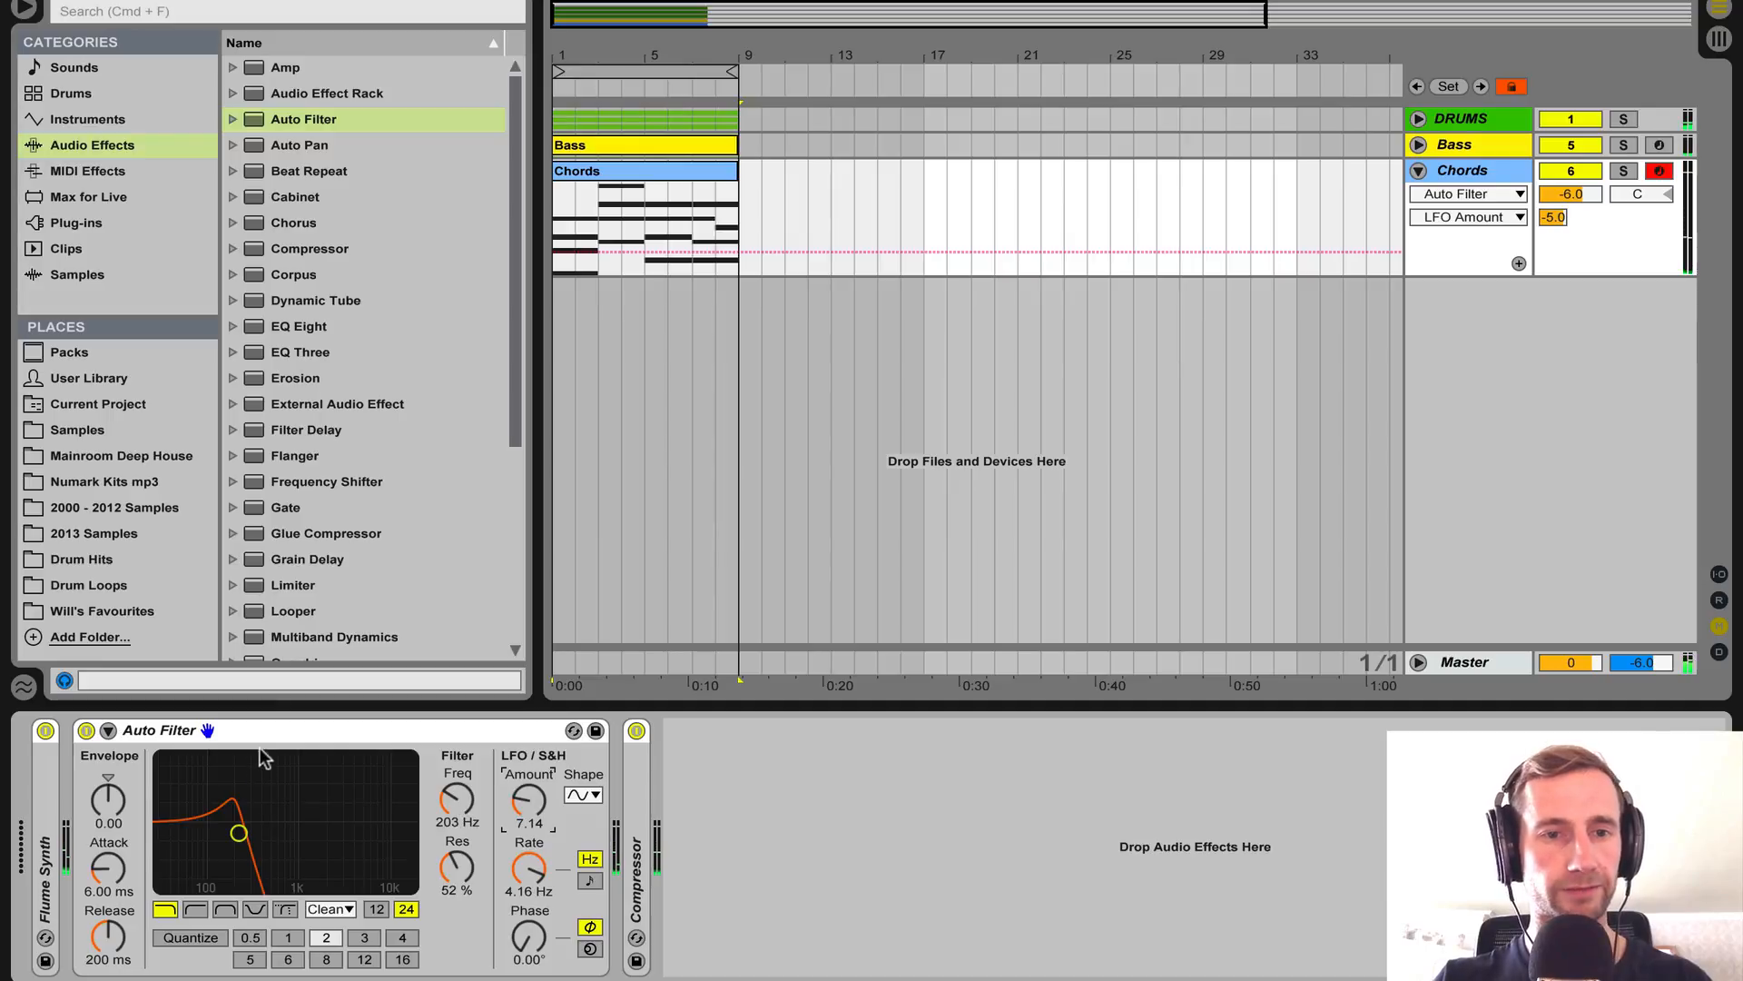
# Set the Auto Filter's resonance to 44%, LFO amount to 0.00 and cutoff frequency to 447 Hz during playback.
pyautogui.moveTo(452, 844); pyautogui.dragTo(456, 865)
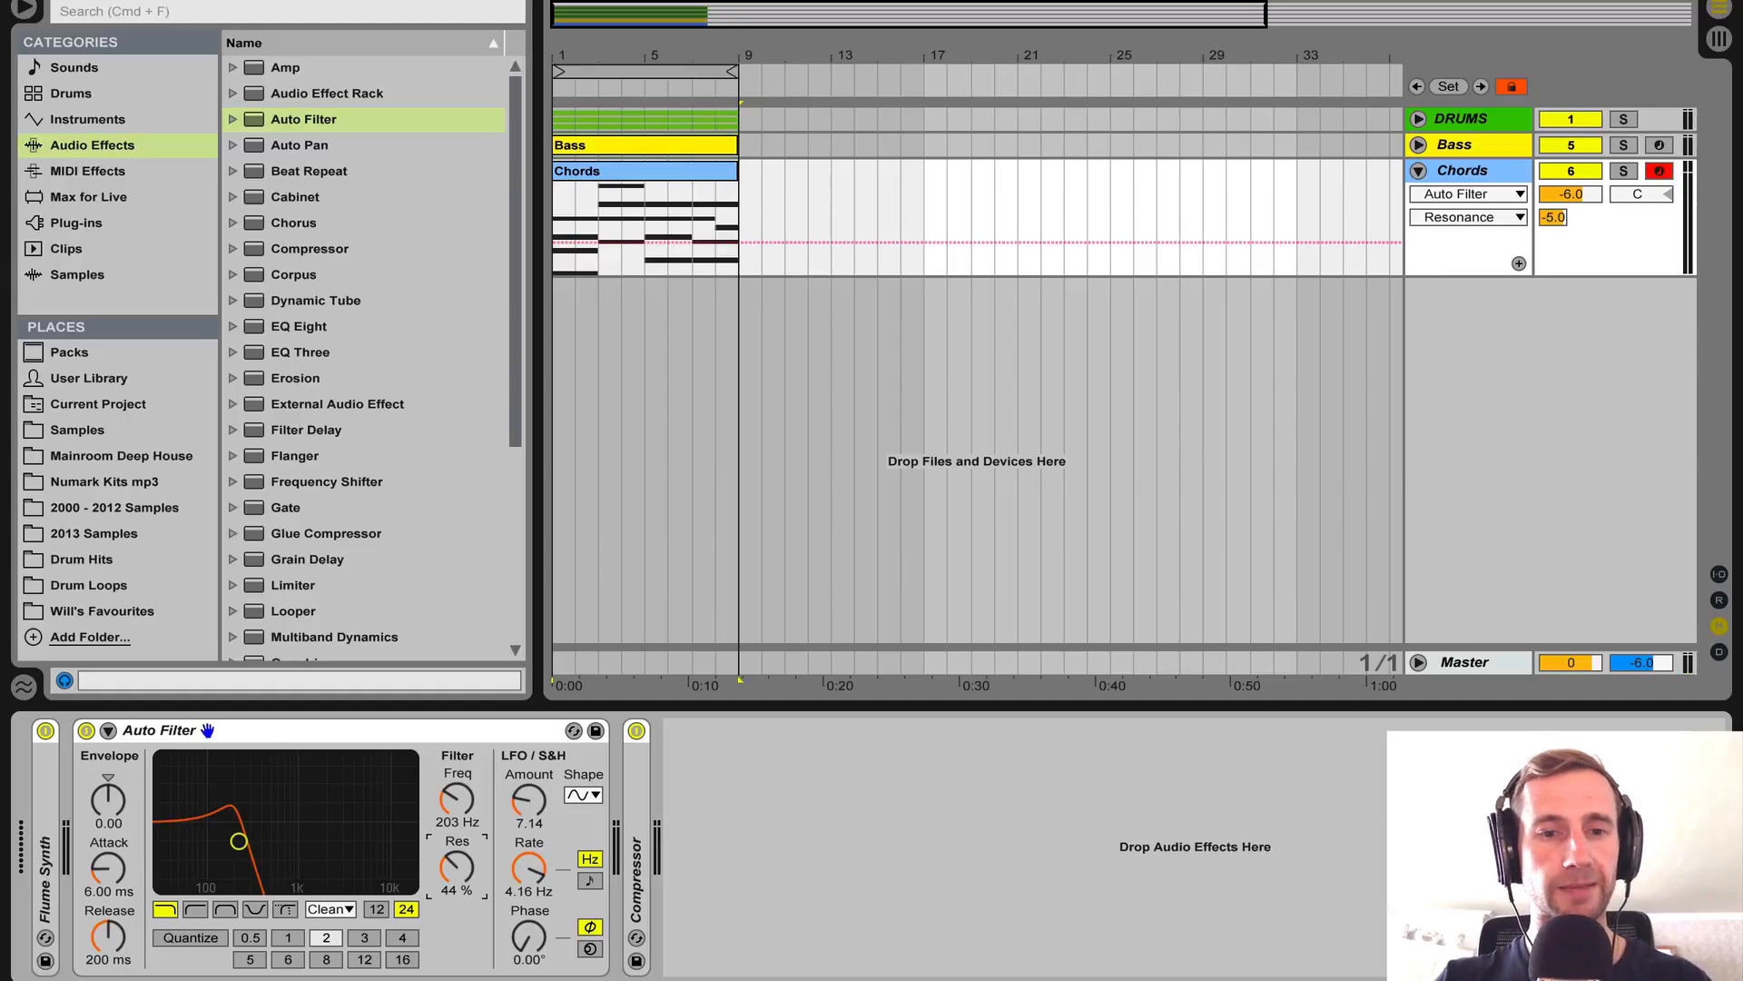
pyautogui.press('space')
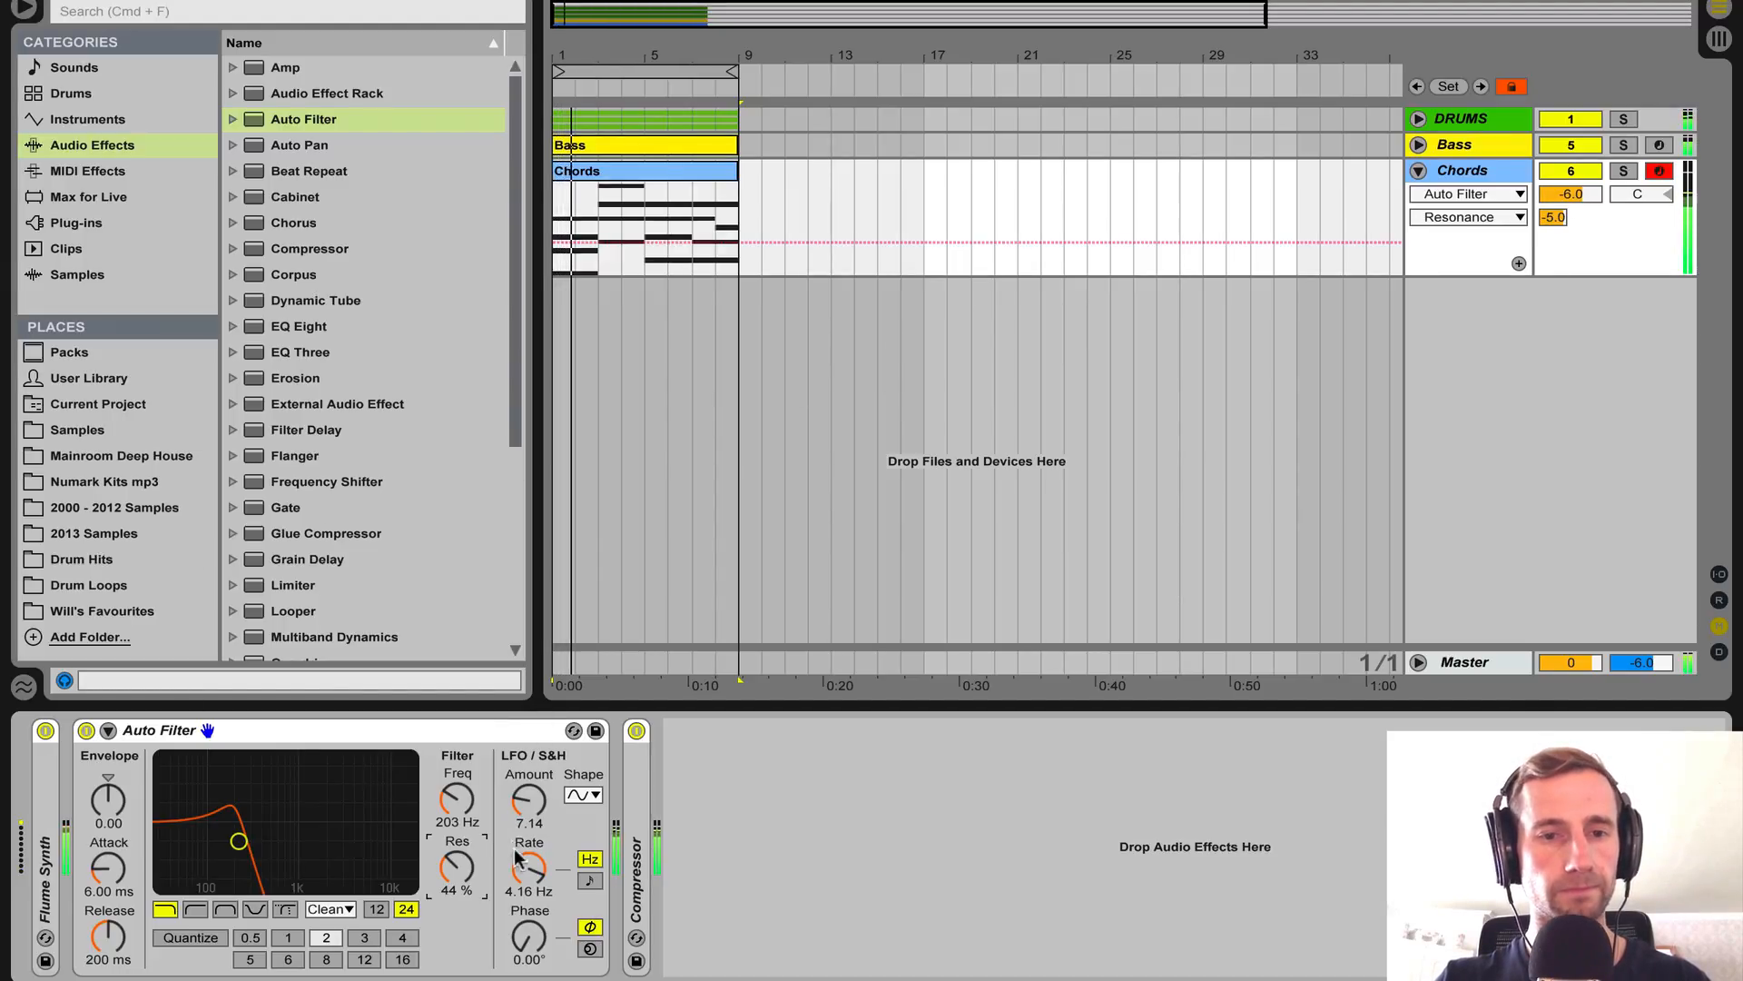
pyautogui.moveTo(520, 799); pyautogui.dragTo(465, 808)
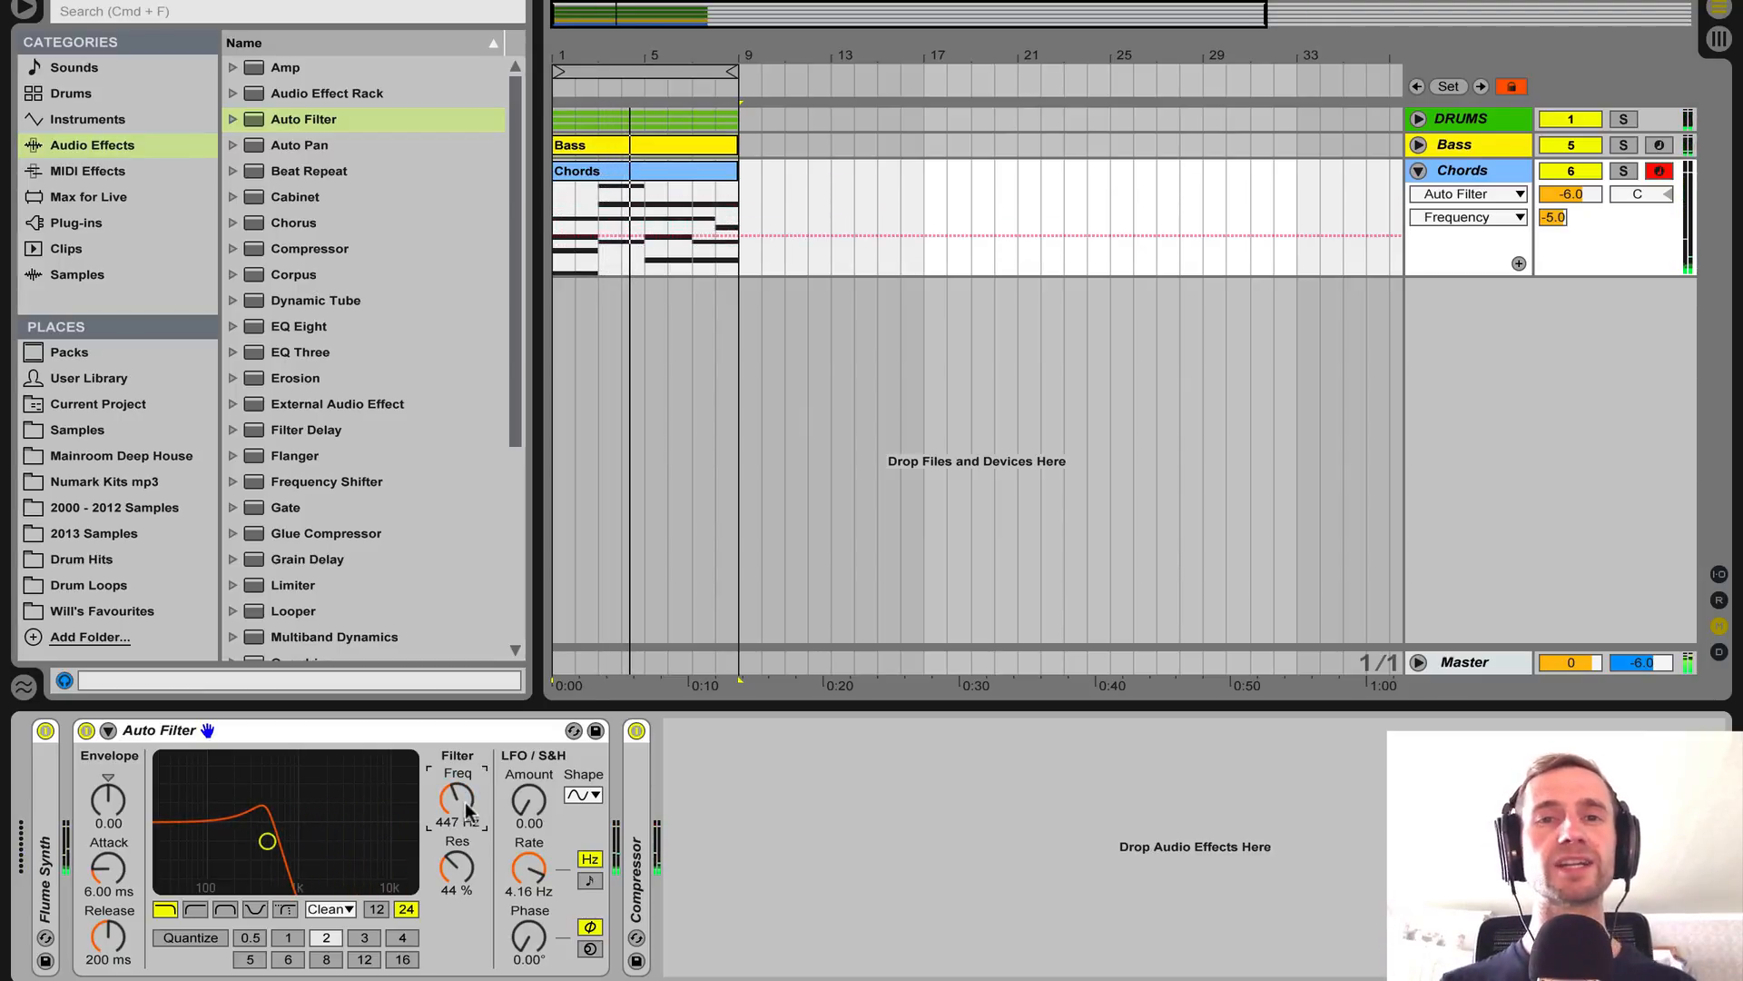